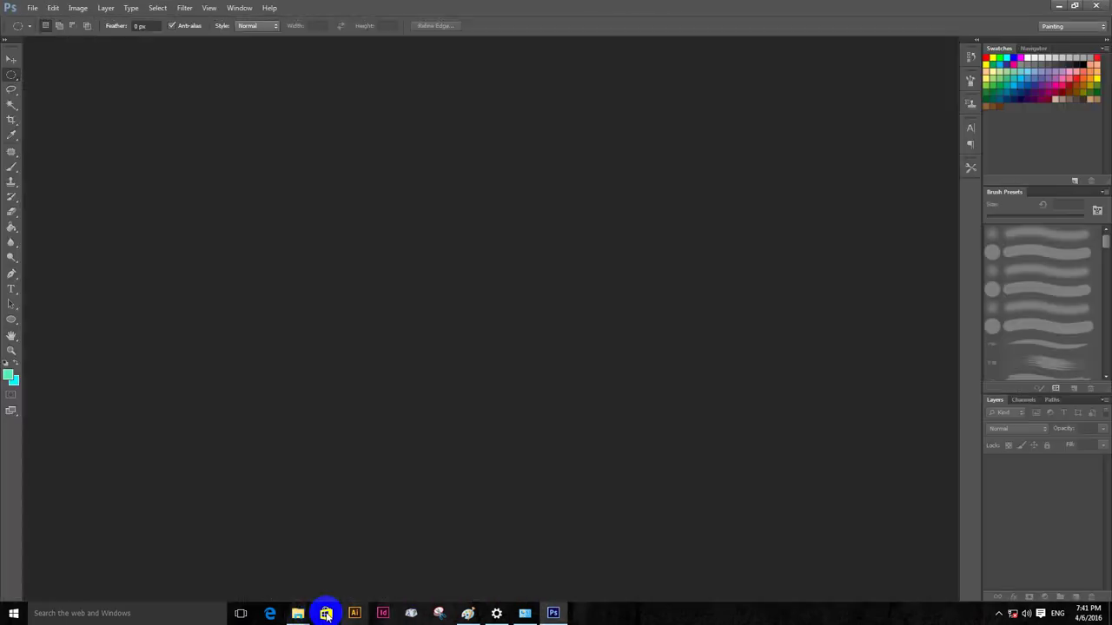
# View the Dvd reference image from the dd folder in Paint, then return to Photoshop.
pyautogui.click(298, 613)
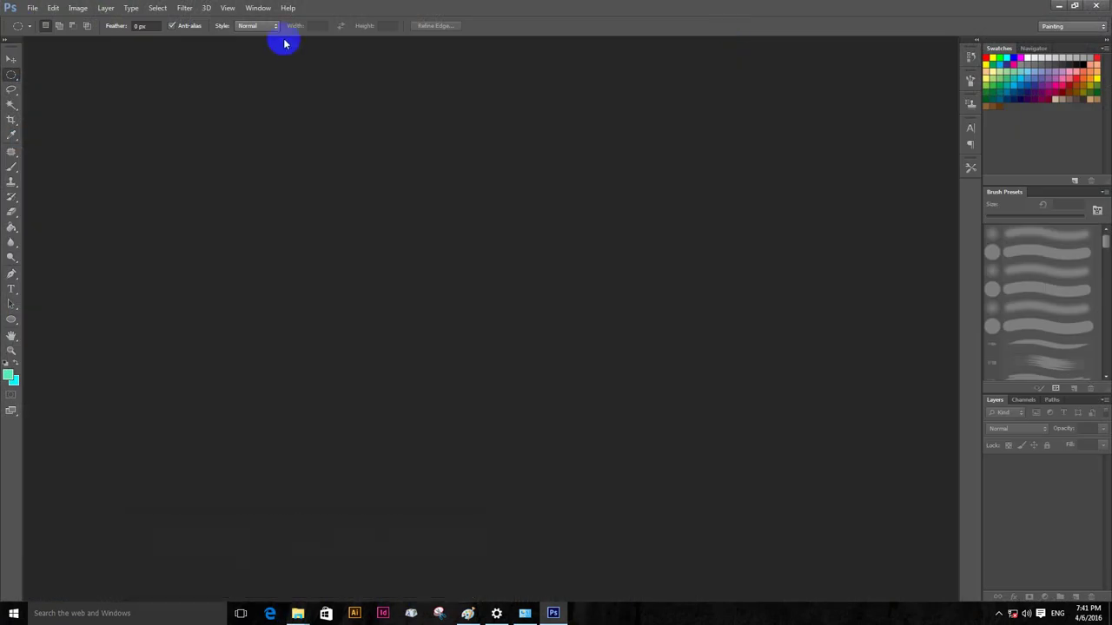
pyautogui.click(1060, 7)
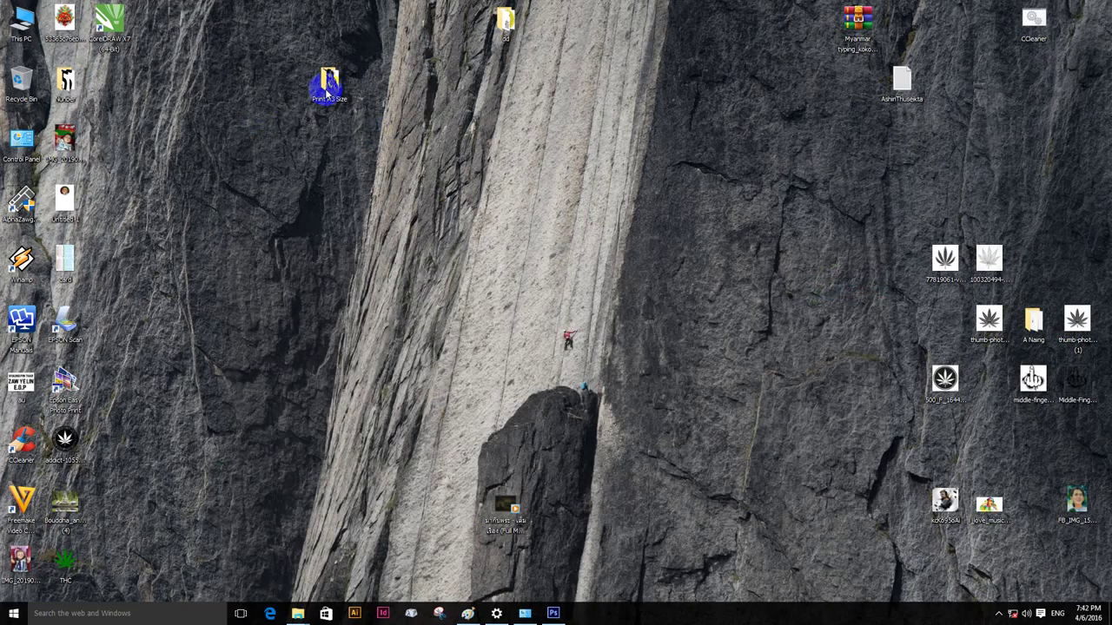
pyautogui.doubleClick(328, 82)
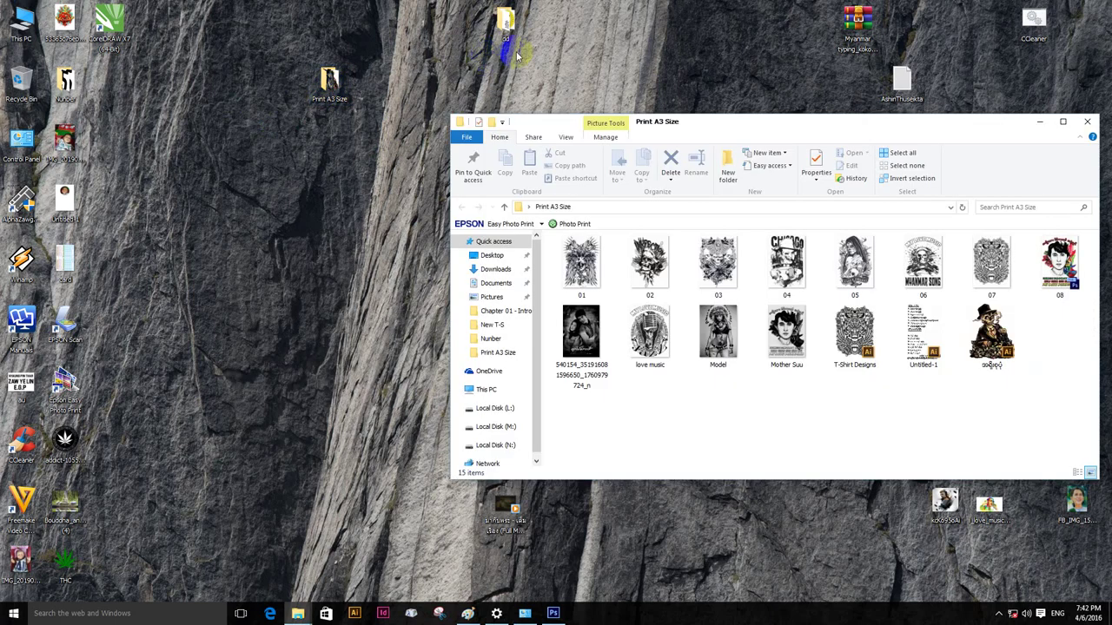
pyautogui.click(1081, 124)
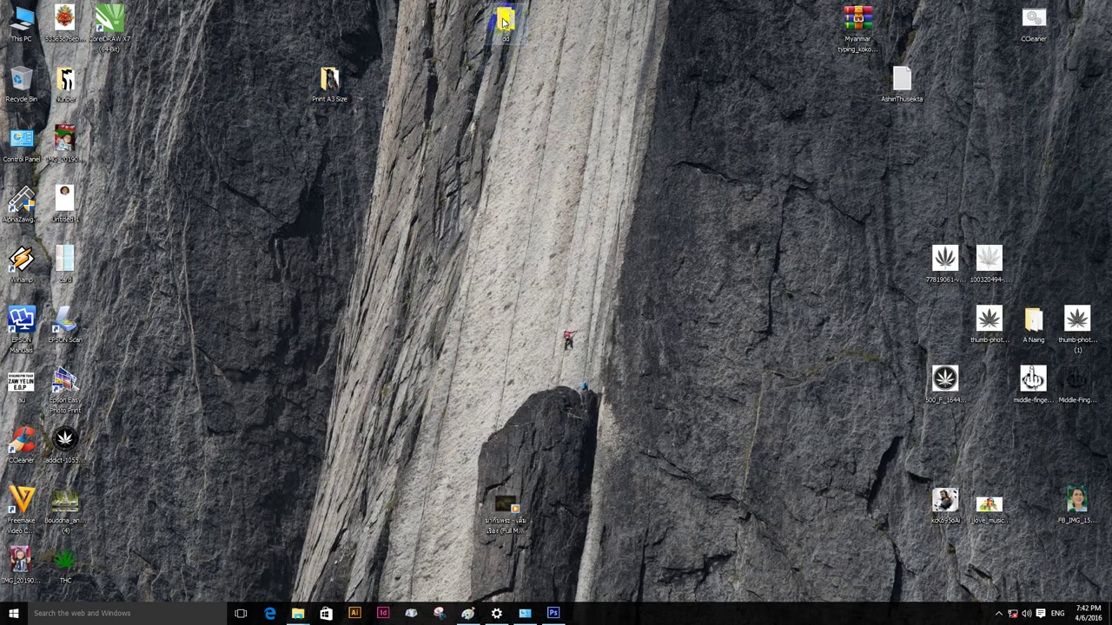
pyautogui.doubleClick(505, 21)
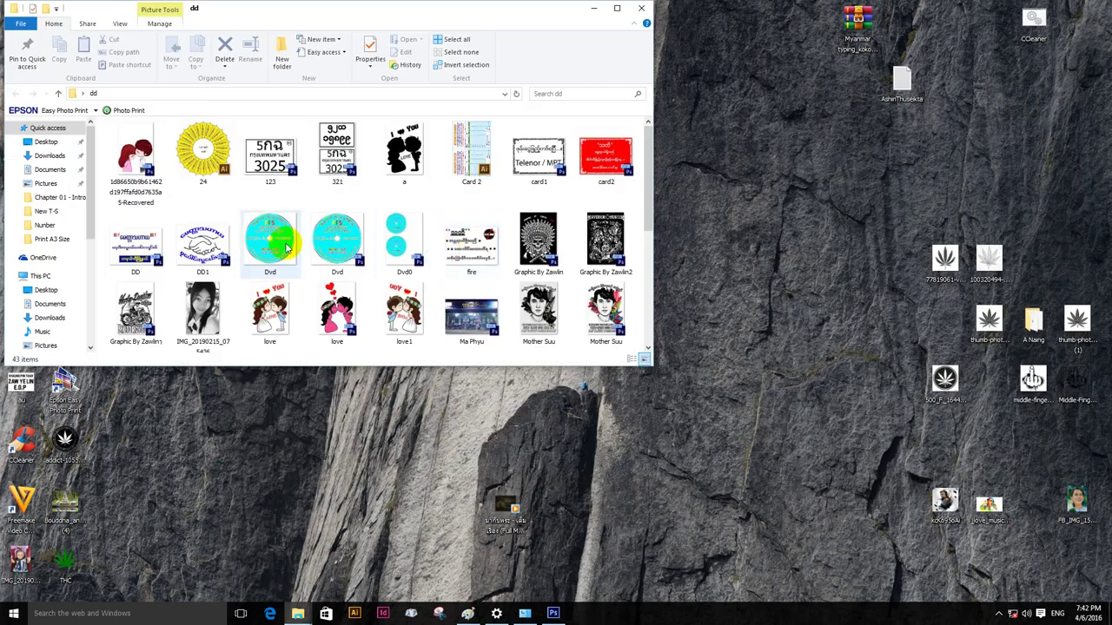
pyautogui.click(286, 247)
pyautogui.rightClick(287, 247)
pyautogui.click(391, 281)
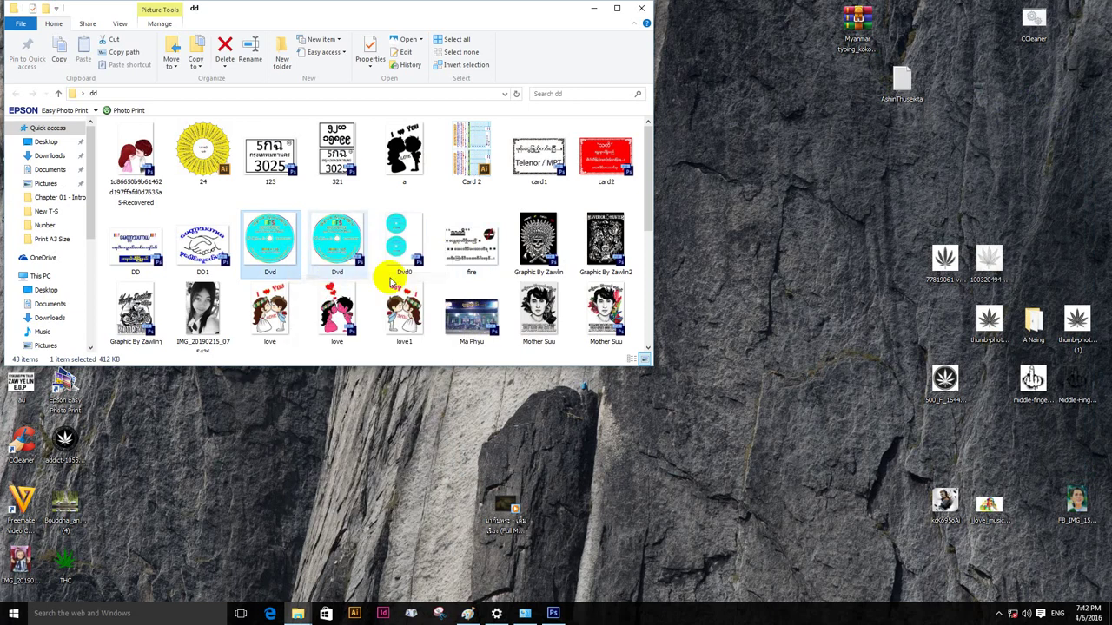
pyautogui.scroll(-1, 228, 174)
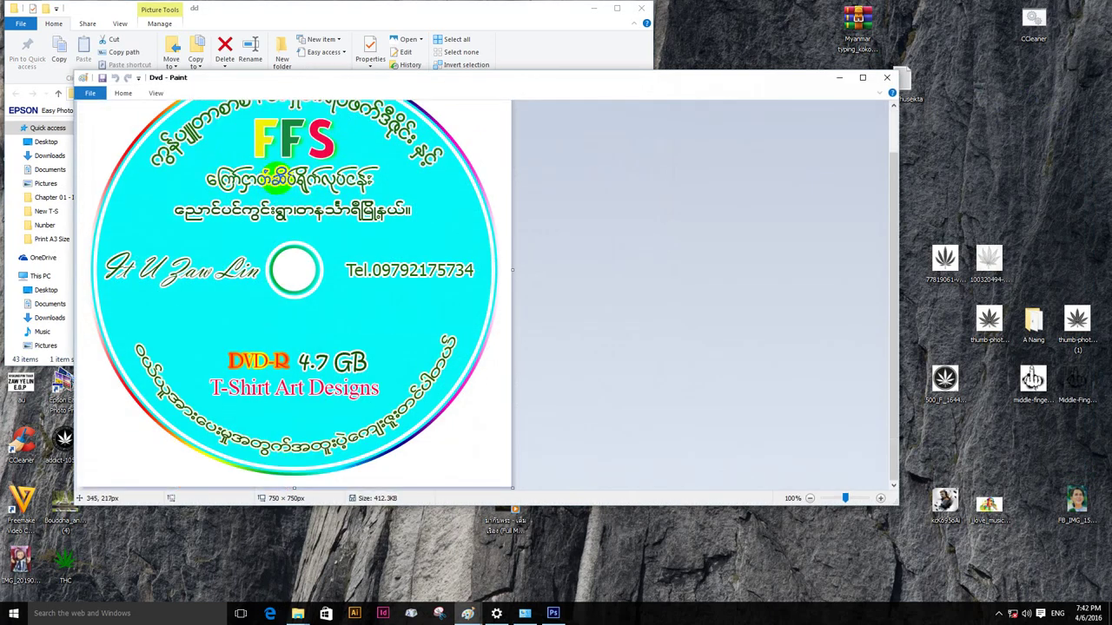
pyautogui.click(886, 78)
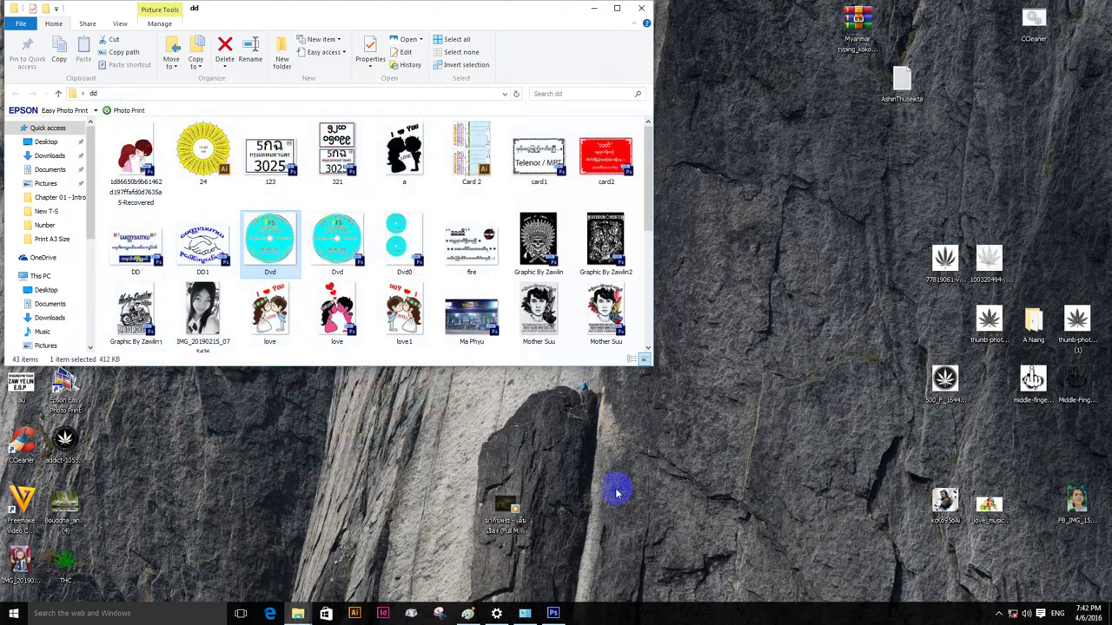
pyautogui.click(559, 615)
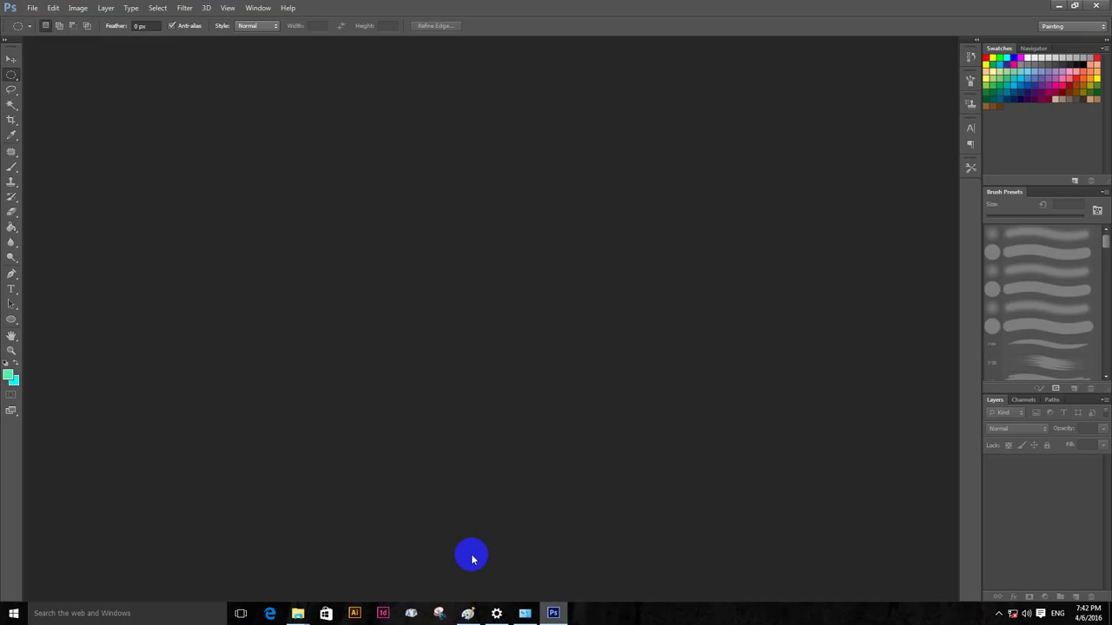
# Create a new white RGB document 'Dvd Cover', 5 x 5 inches at 300 px/inch.
pyautogui.click(32, 8)
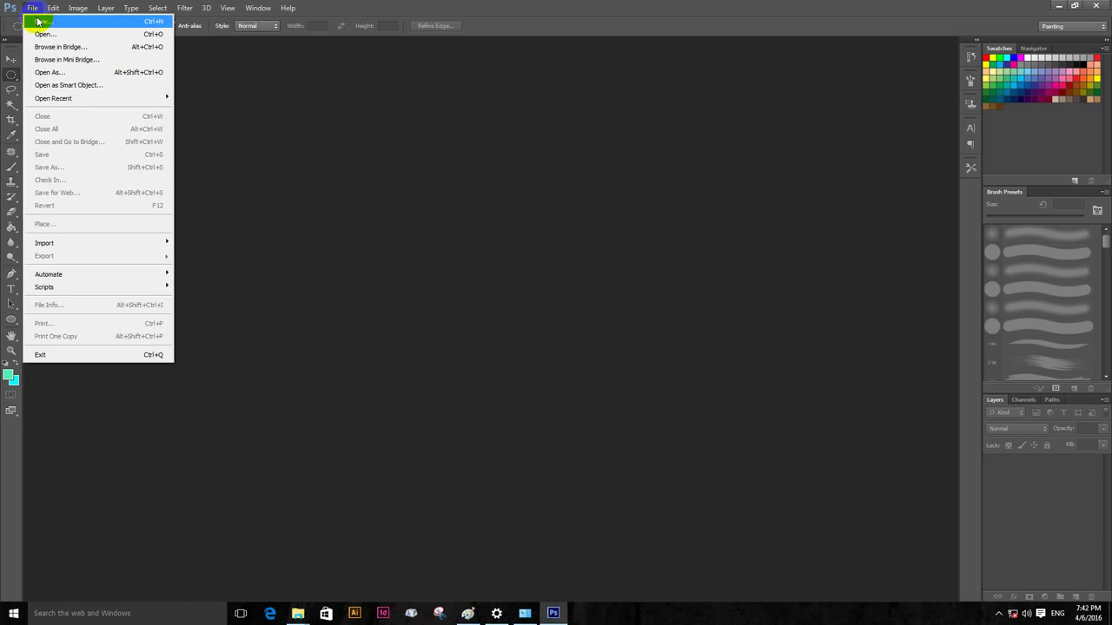
pyautogui.click(37, 20)
pyautogui.write('Dvd Cover')
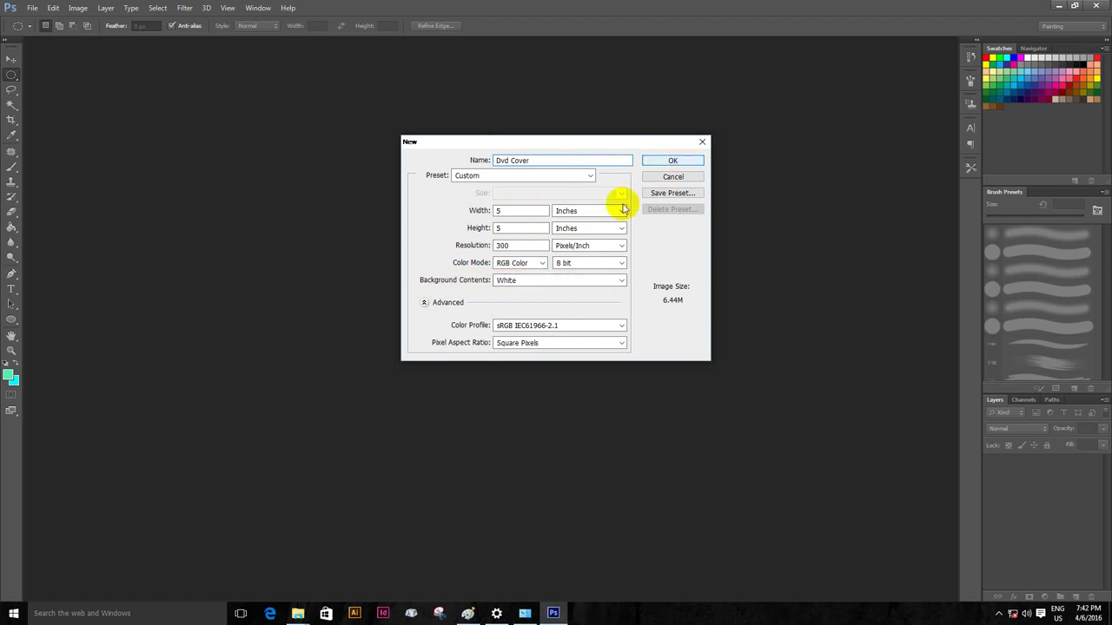
pyautogui.click(683, 162)
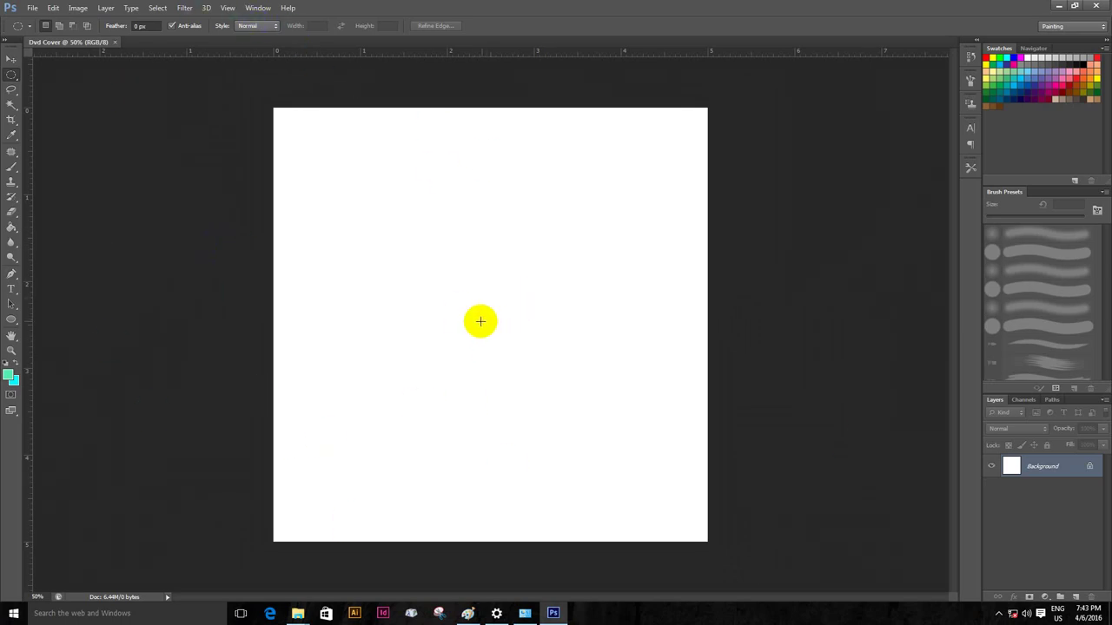
# Add a vertical guide at 50% across the canvas.
pyautogui.click(228, 8)
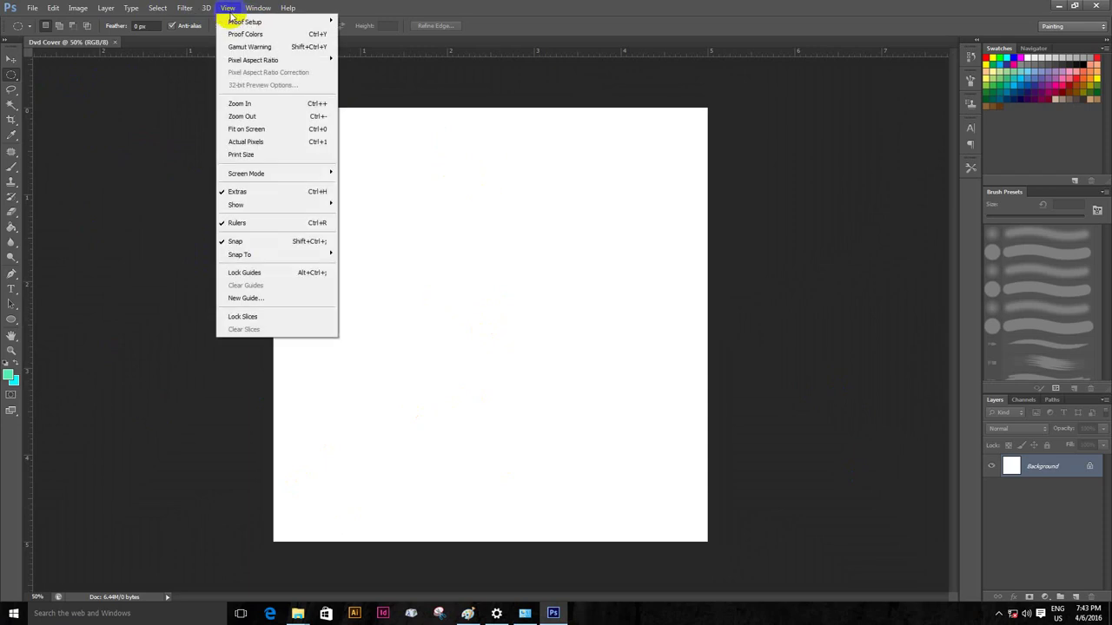
pyautogui.click(258, 299)
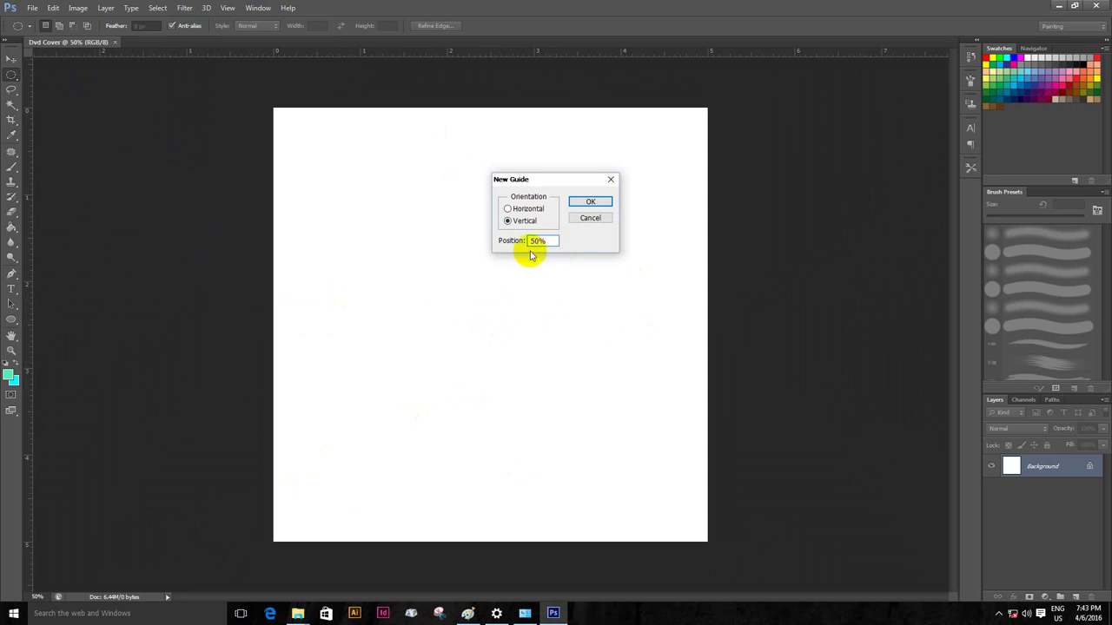
pyautogui.click(591, 205)
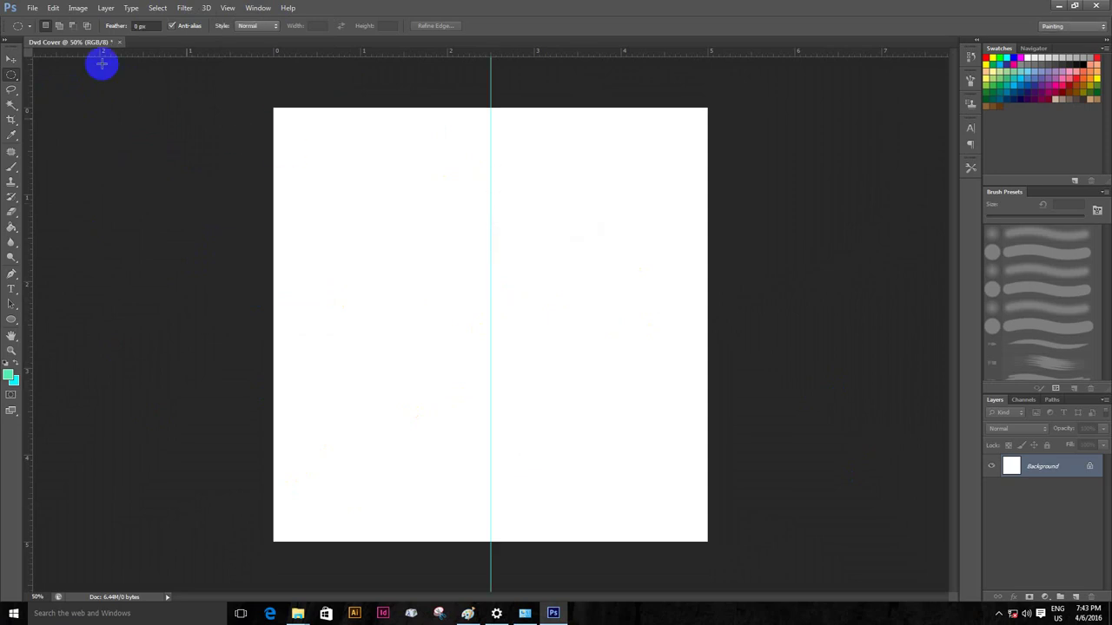
# Add a horizontal guide at 50% through the canvas centre.
pyautogui.click(229, 8)
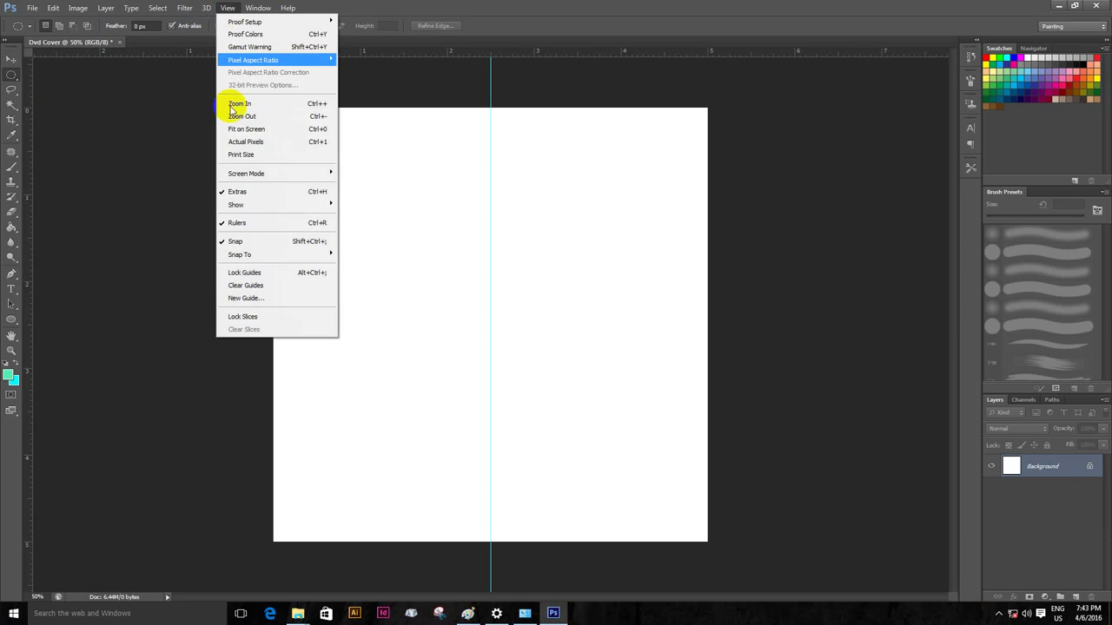
pyautogui.click(250, 298)
pyautogui.write('50')
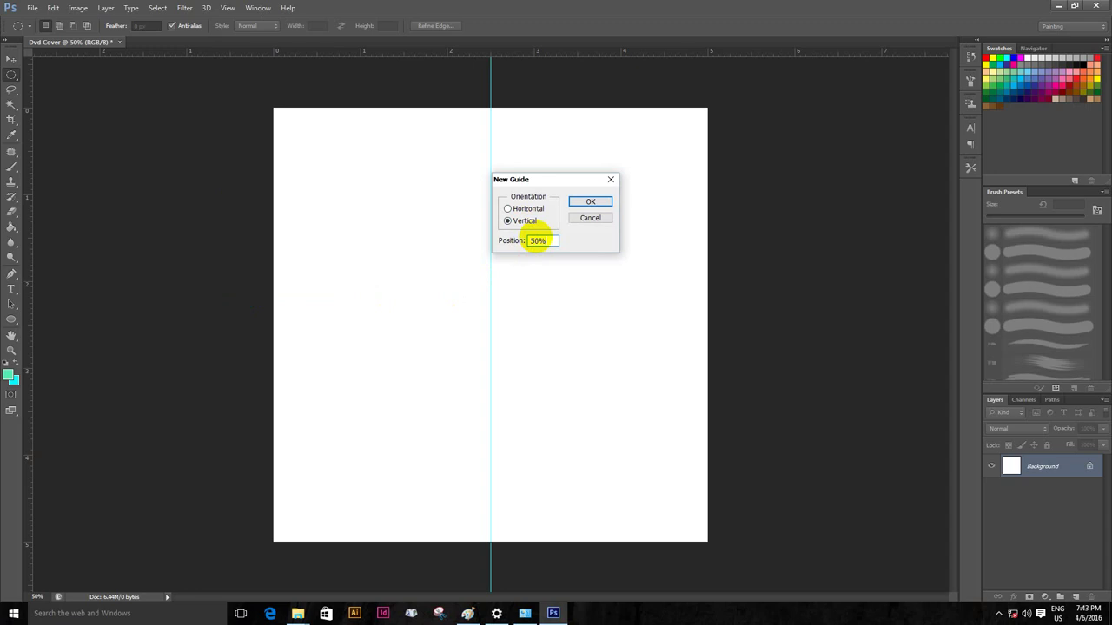
pyautogui.click(537, 241)
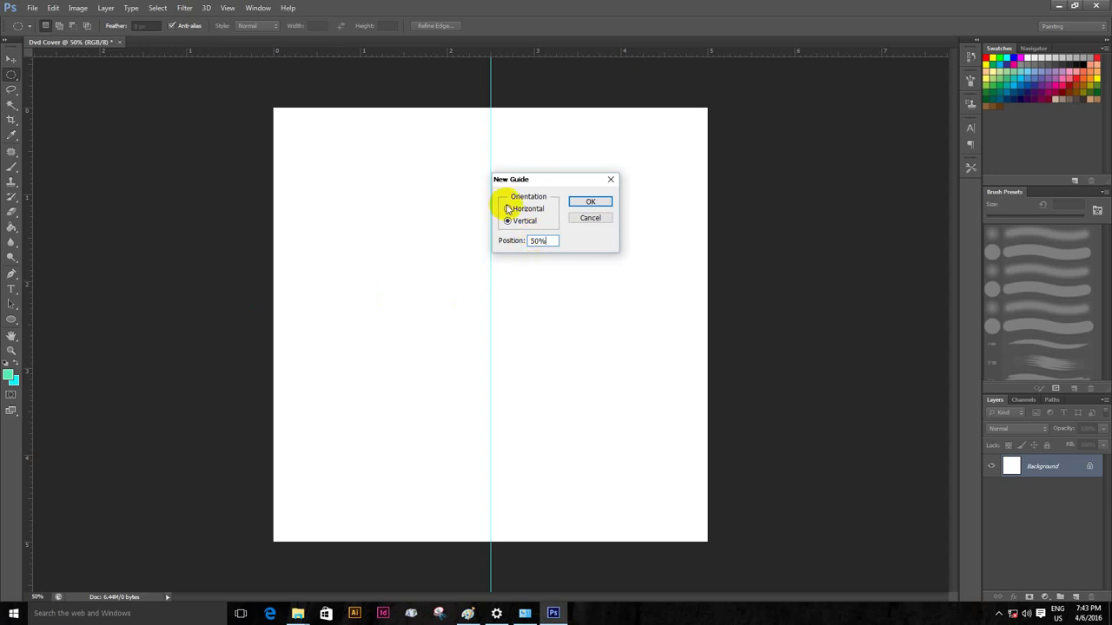
pyautogui.click(508, 210)
pyautogui.click(589, 202)
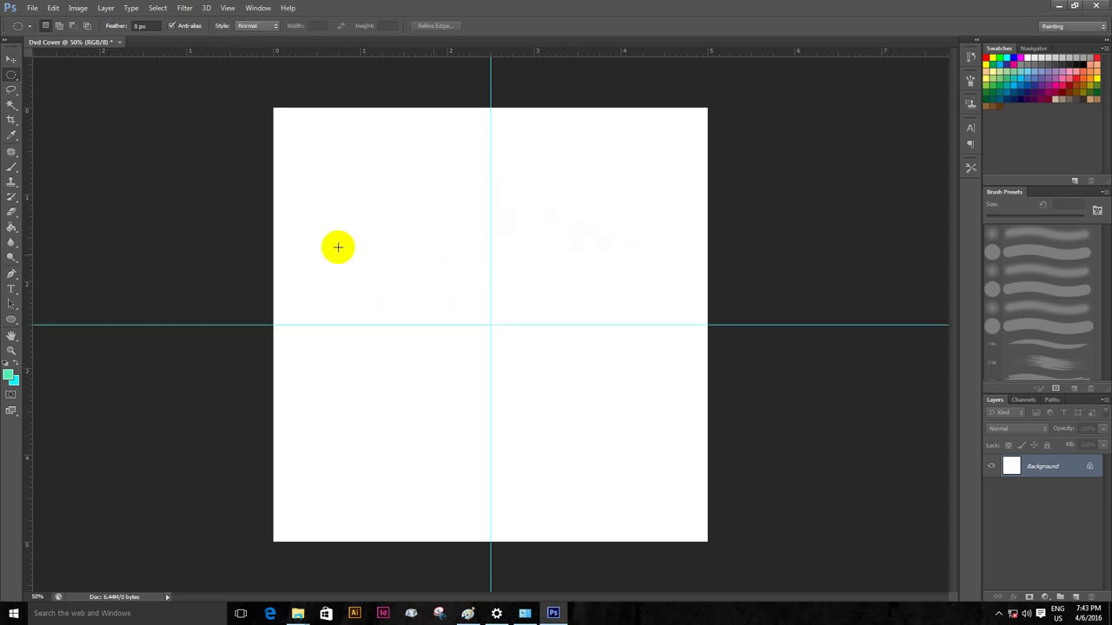
pyautogui.rightClick(13, 77)
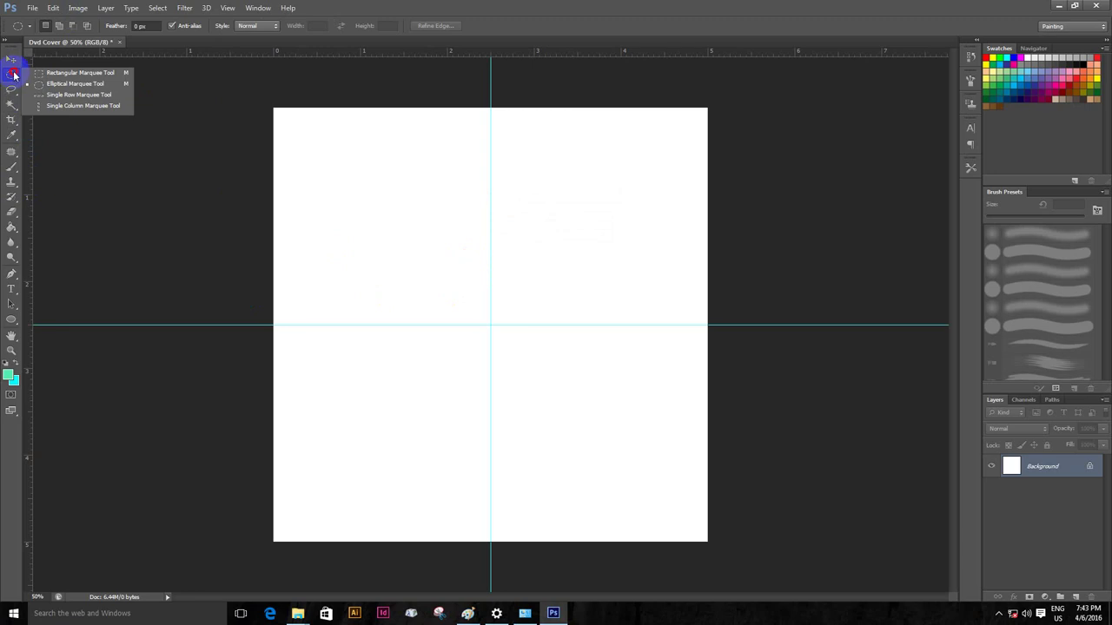
# Select a roughly 4.77 in circle from the guide crossing and fill it cyan on new Layer 1.
pyautogui.click(51, 86)
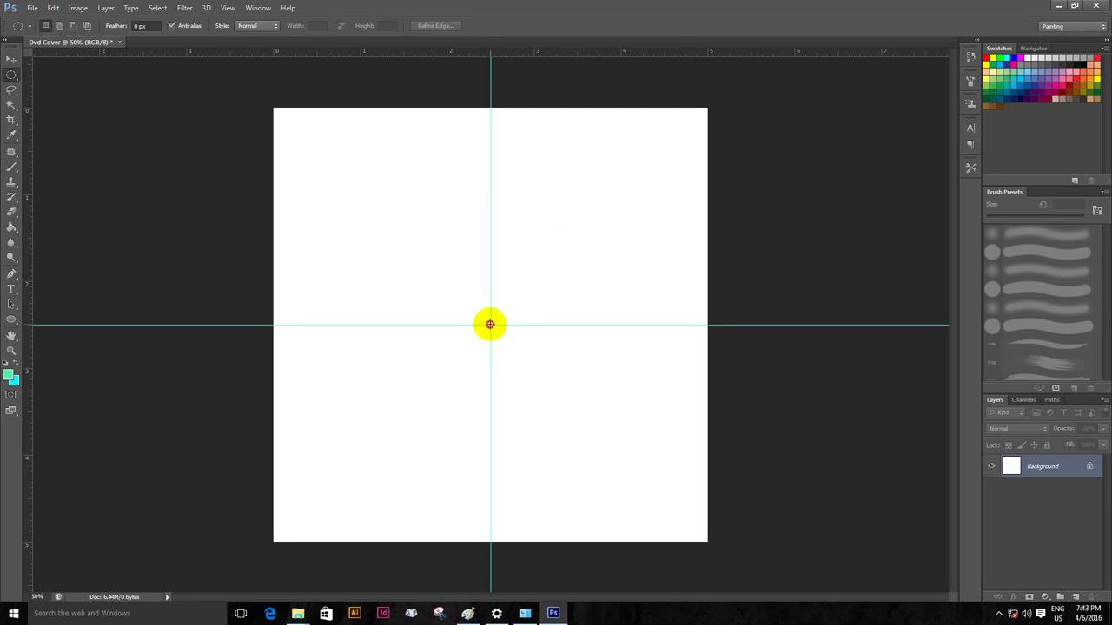
pyautogui.moveTo(490, 325); pyautogui.dragTo(690, 536)
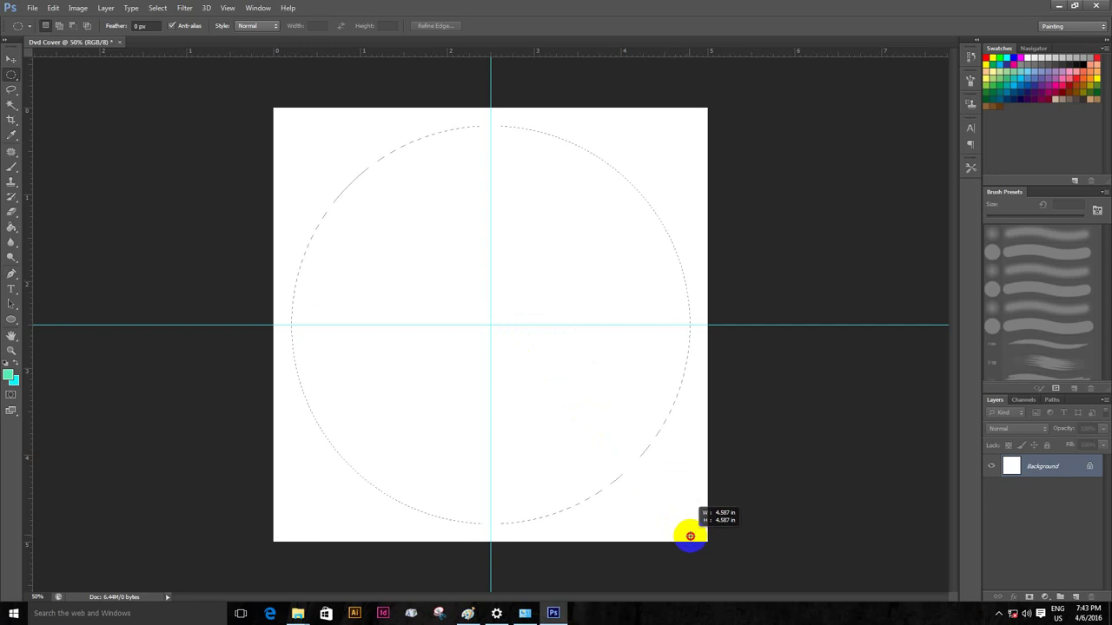
pyautogui.moveTo(689, 536); pyautogui.dragTo(694, 543)
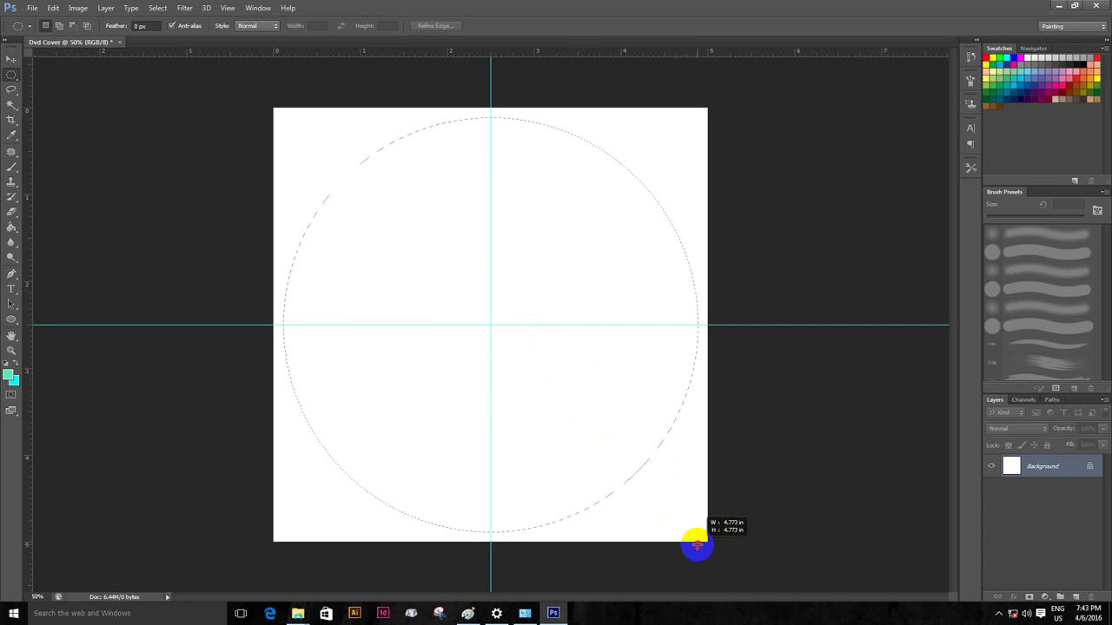
pyautogui.moveTo(696, 545); pyautogui.dragTo(695, 543)
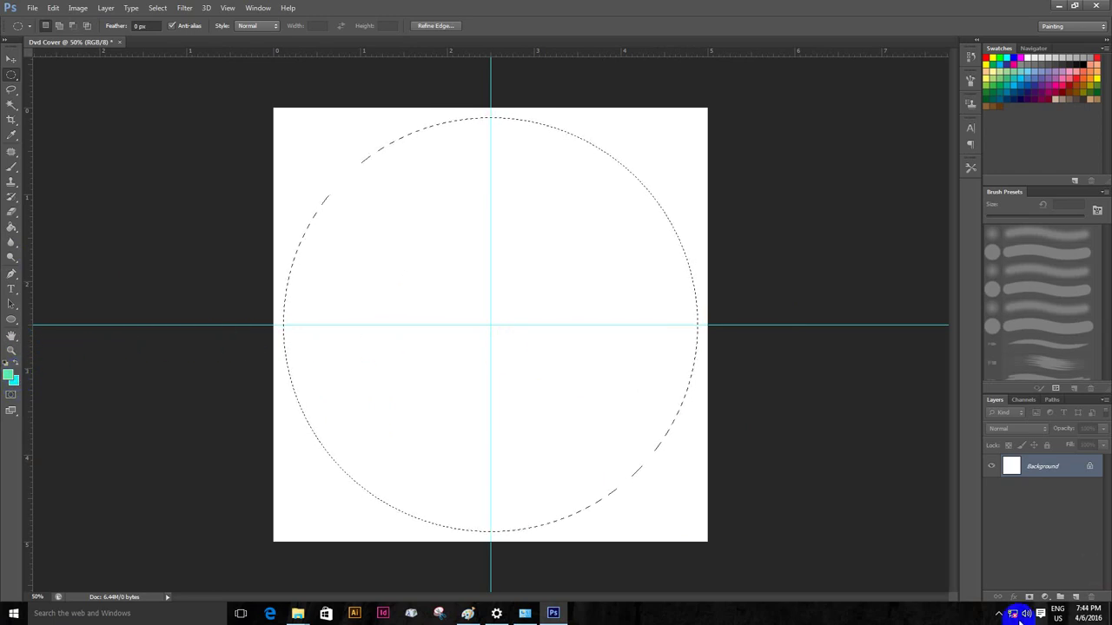
pyautogui.click(1076, 597)
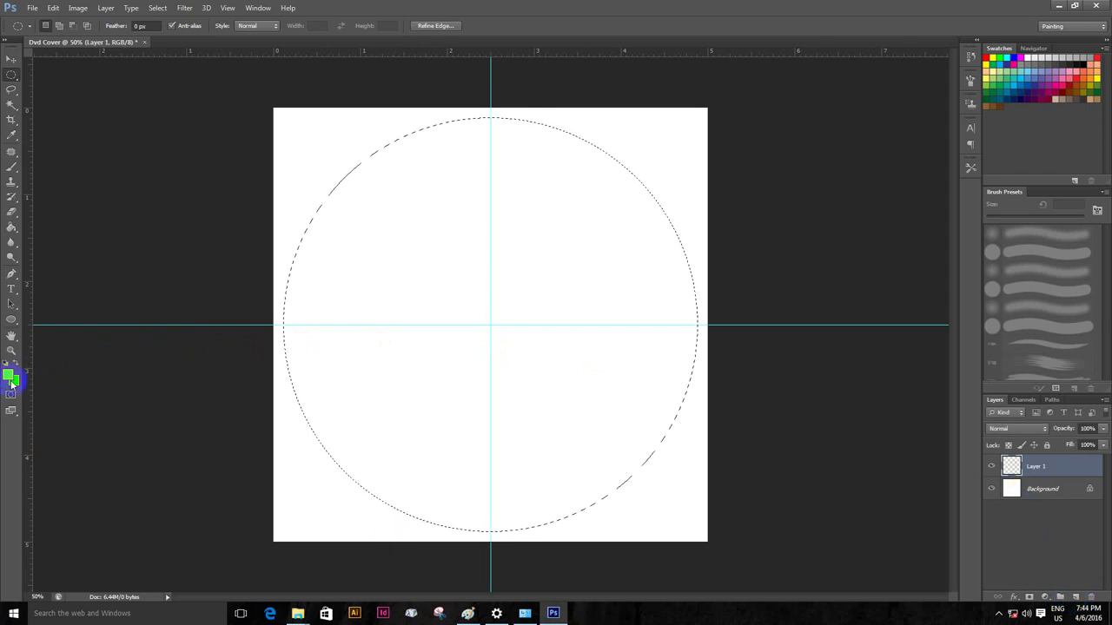
pyautogui.hotkey('ctrl', 'BackSpace')
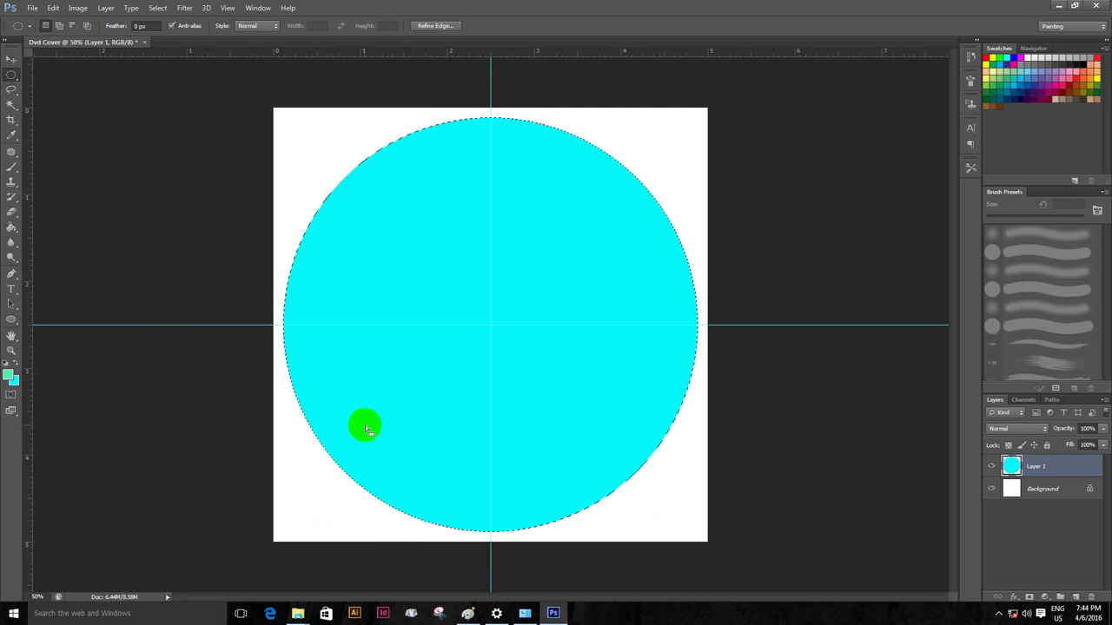
pyautogui.hotkey('ctrl', 'd')
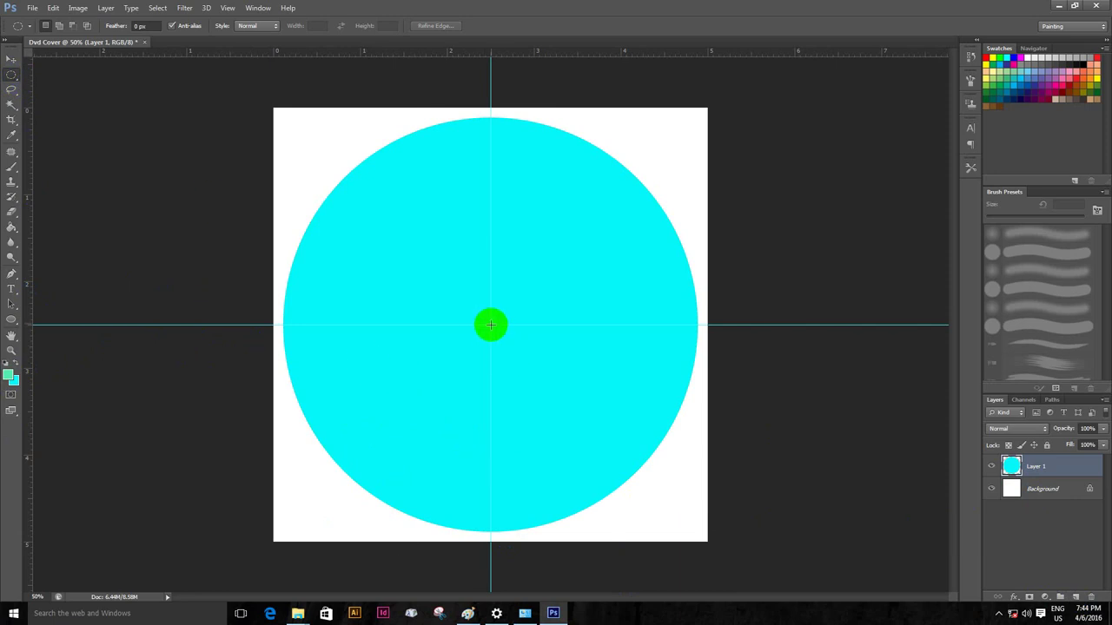
# Select a small circle at the centre and delete it, leaving a 0.6 in hole.
pyautogui.moveTo(491, 325); pyautogui.dragTo(519, 352)
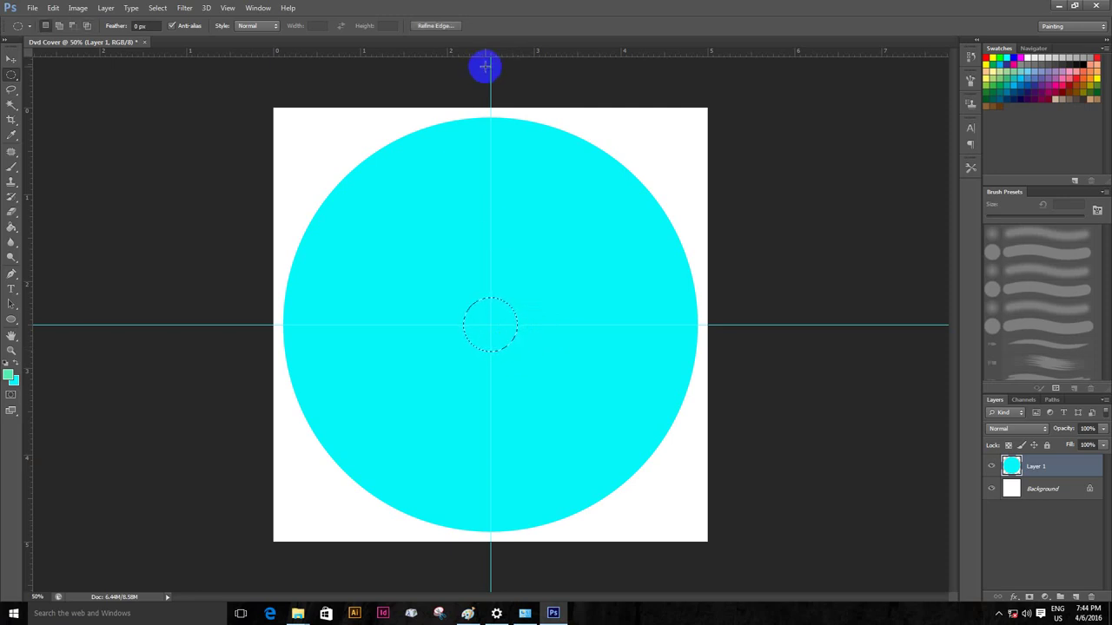
pyautogui.press('Delete')
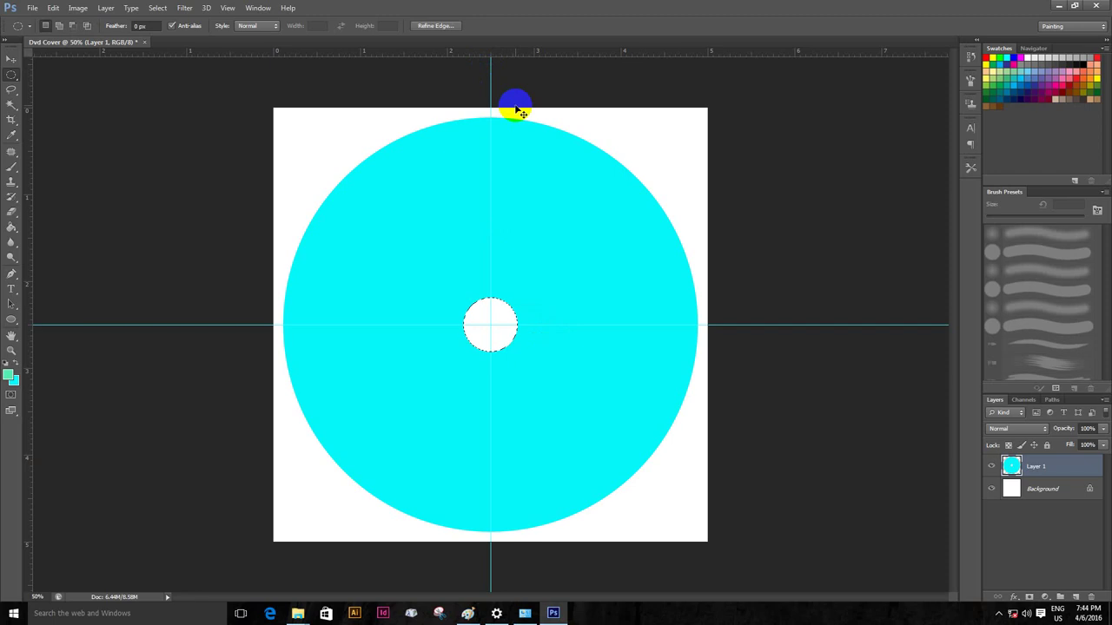
pyautogui.click(519, 110)
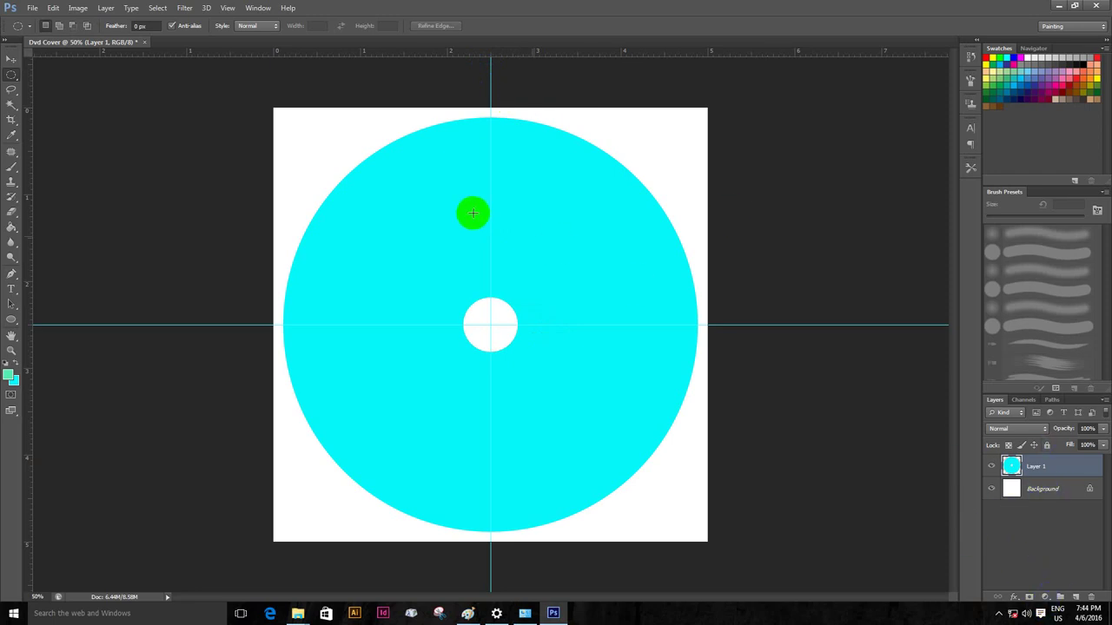
# Add a 6 px Stroke effect with a Spectrum gradient fill to Layer 1.
pyautogui.click(1013, 599)
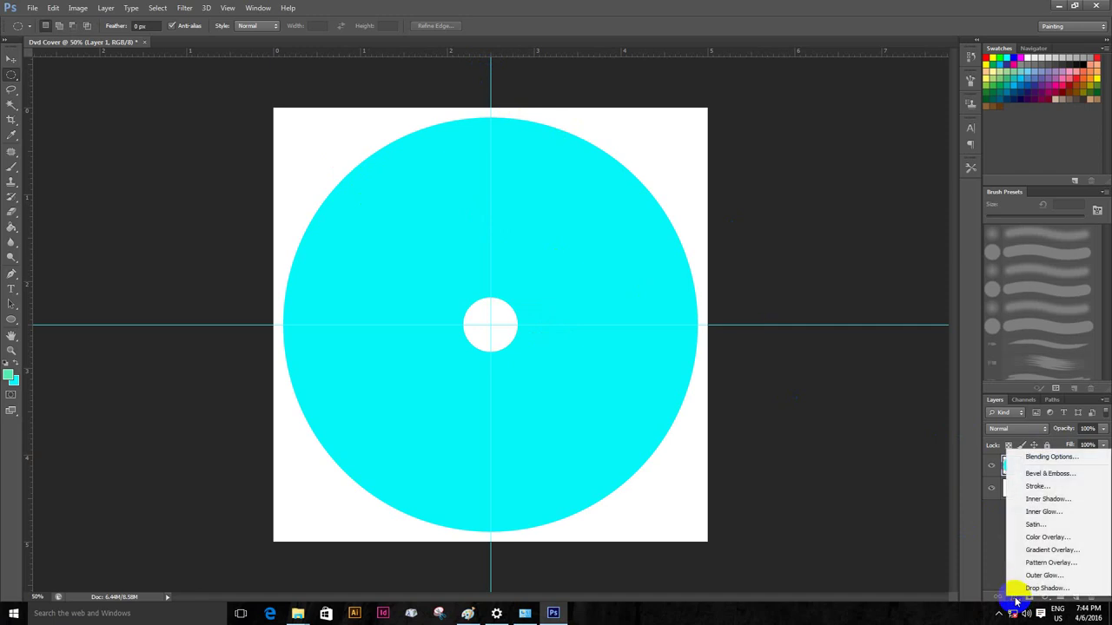
pyautogui.click(1042, 489)
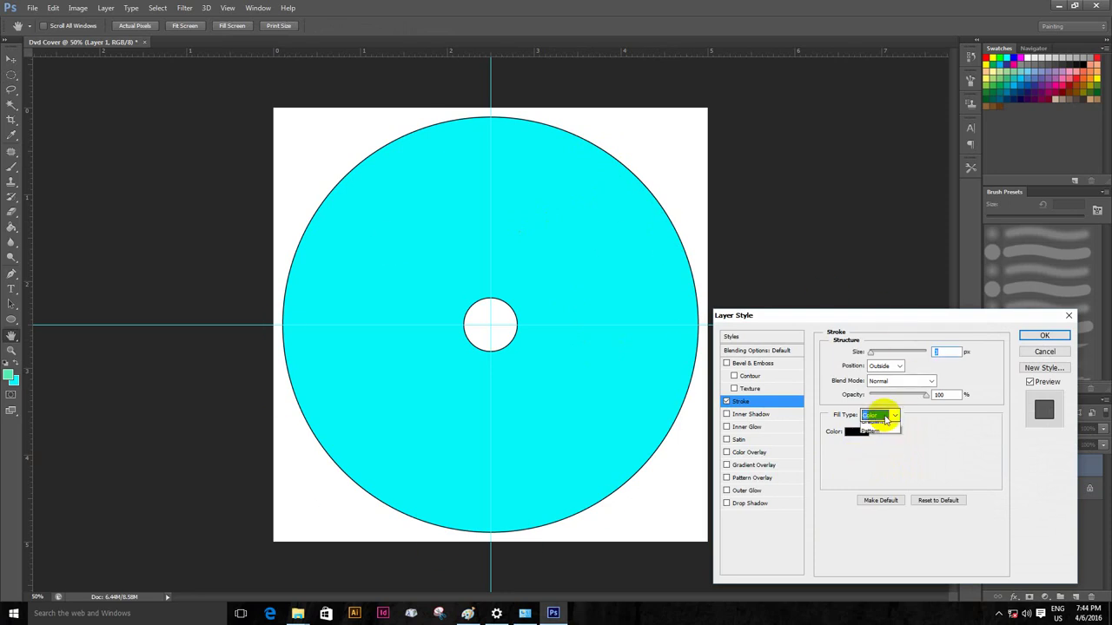
pyautogui.click(883, 419)
pyautogui.click(873, 437)
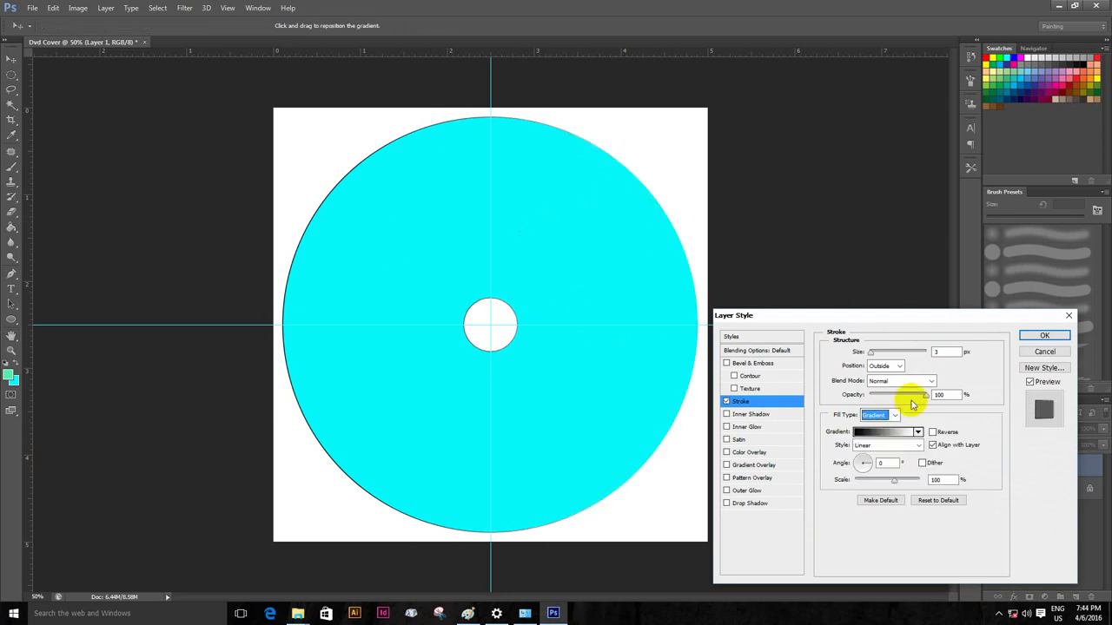
pyautogui.click(899, 434)
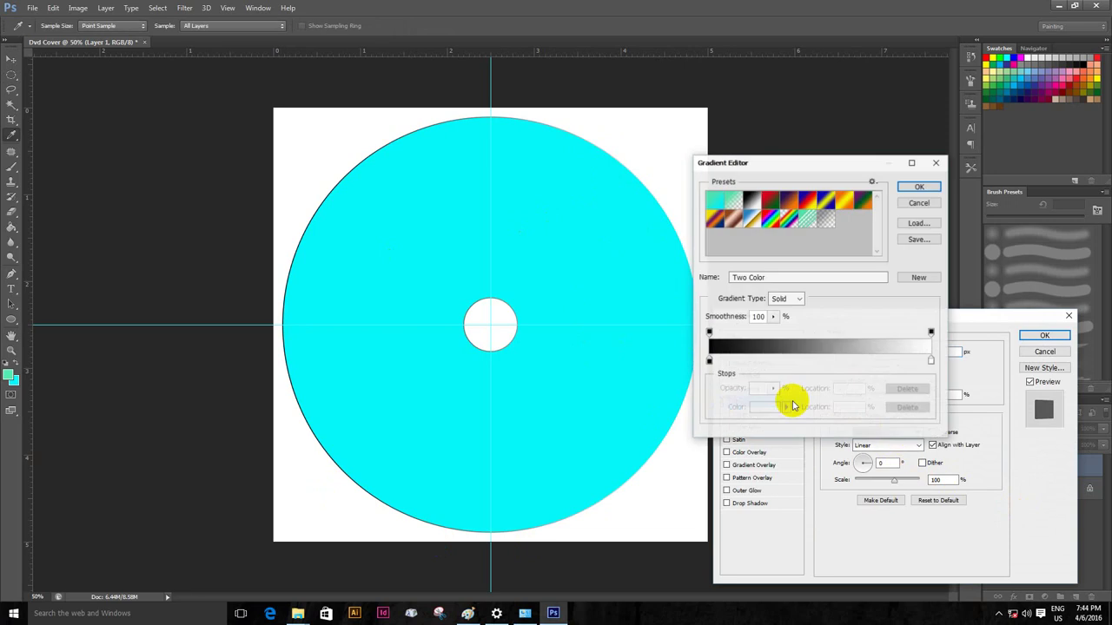
pyautogui.click(788, 219)
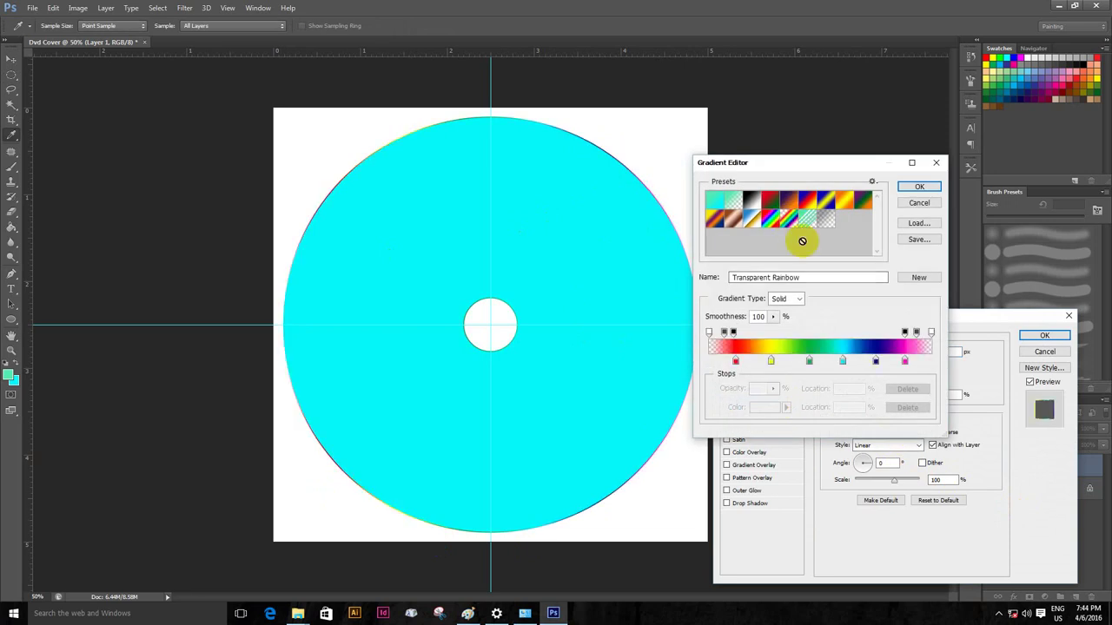
pyautogui.click(764, 223)
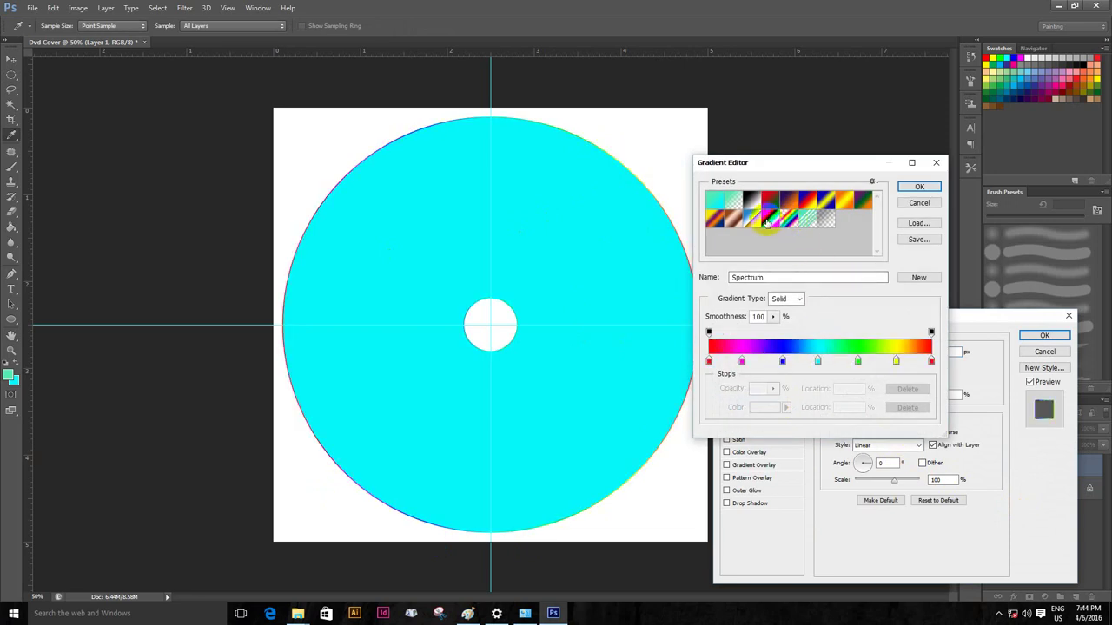
pyautogui.click(920, 189)
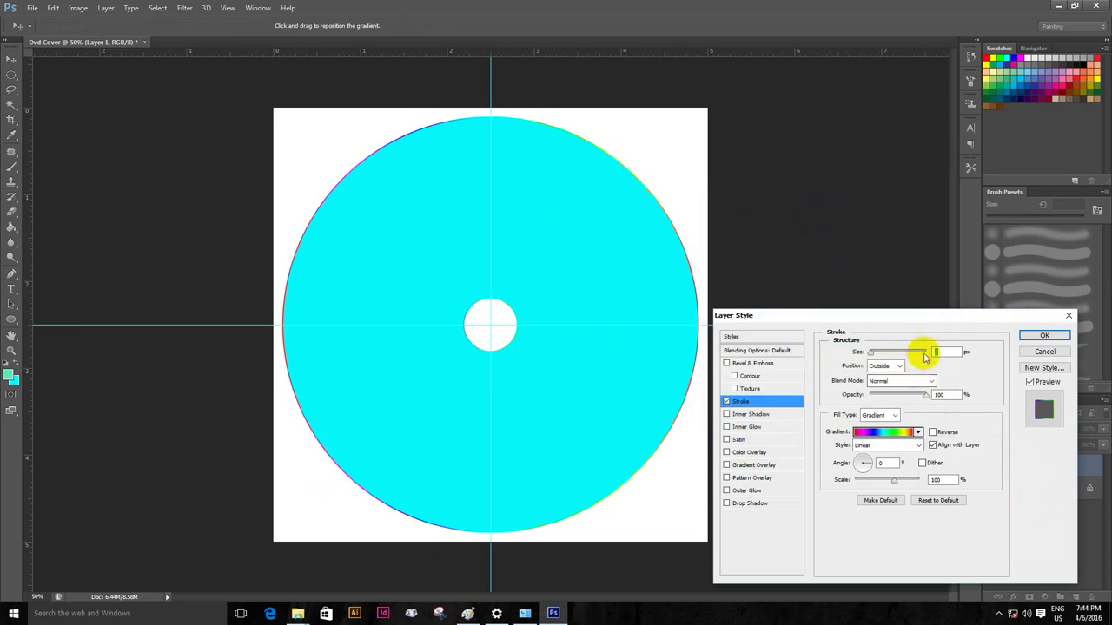
pyautogui.write('6')
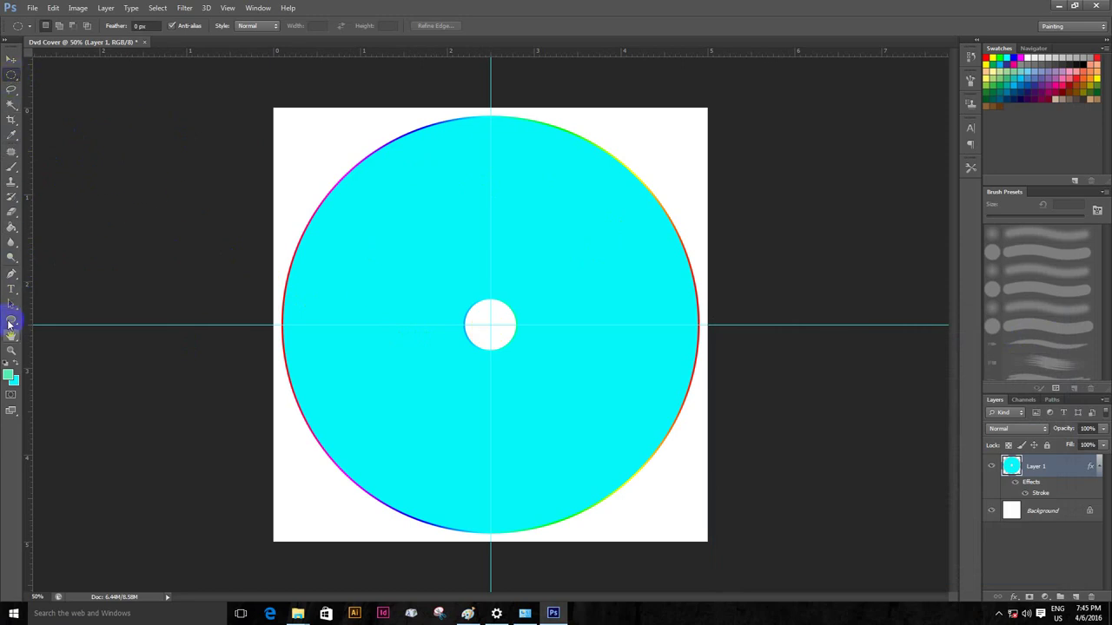
# Draw an Ellipse tool circle from the disc centre nearly out to its edge.
pyautogui.click(11, 322)
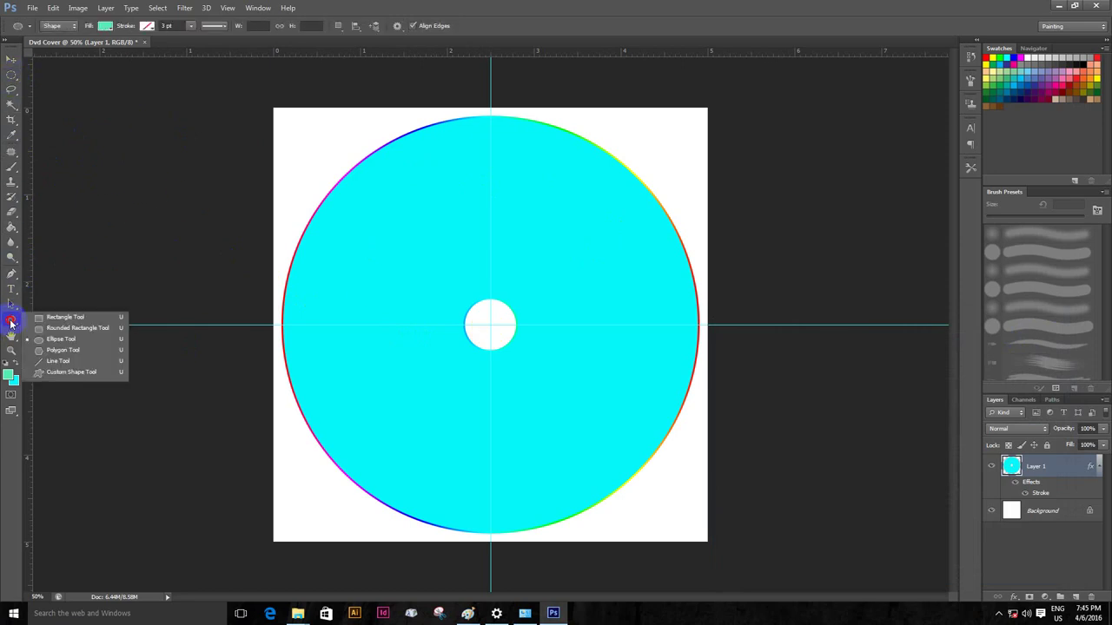
pyautogui.moveTo(15, 322); pyautogui.dragTo(73, 340)
pyautogui.moveTo(74, 341); pyautogui.dragTo(75, 341)
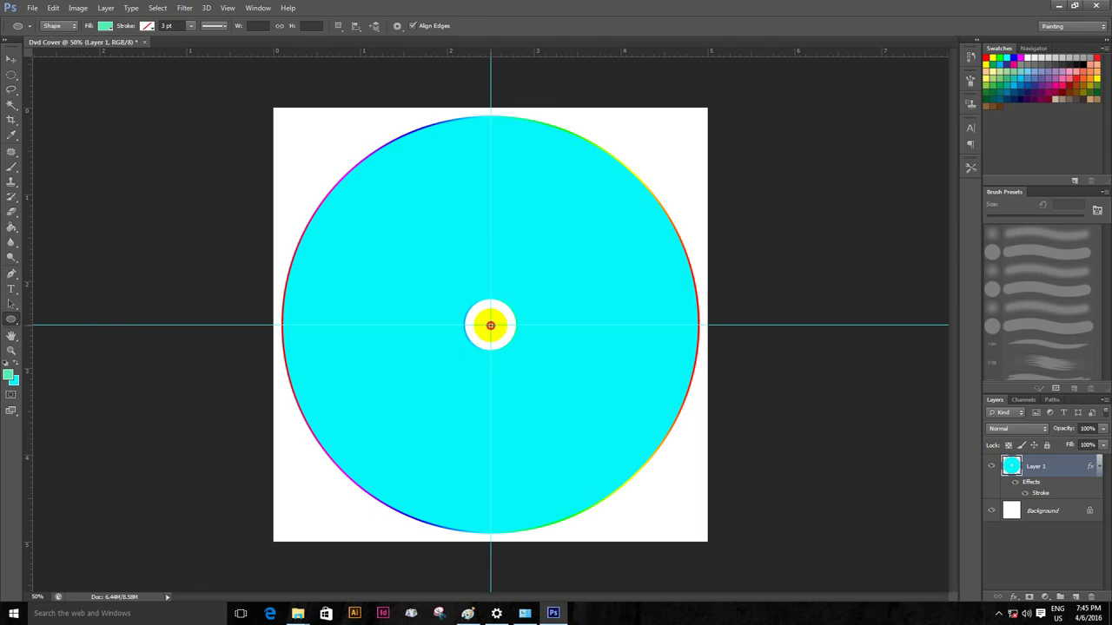
pyautogui.moveTo(491, 326); pyautogui.dragTo(694, 574)
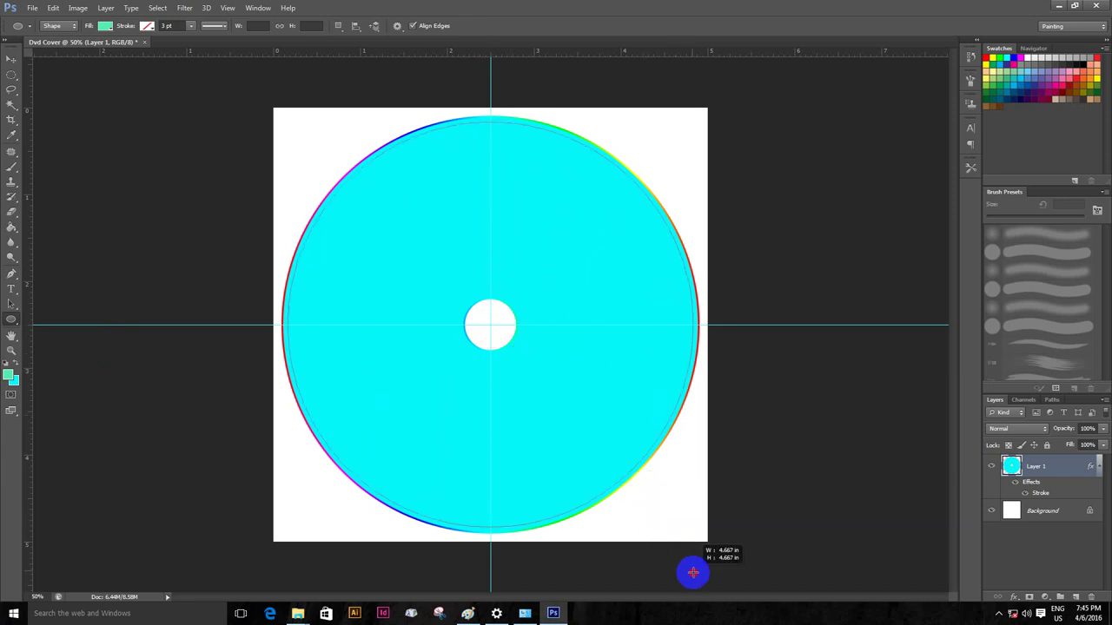
pyautogui.moveTo(694, 573); pyautogui.dragTo(695, 568)
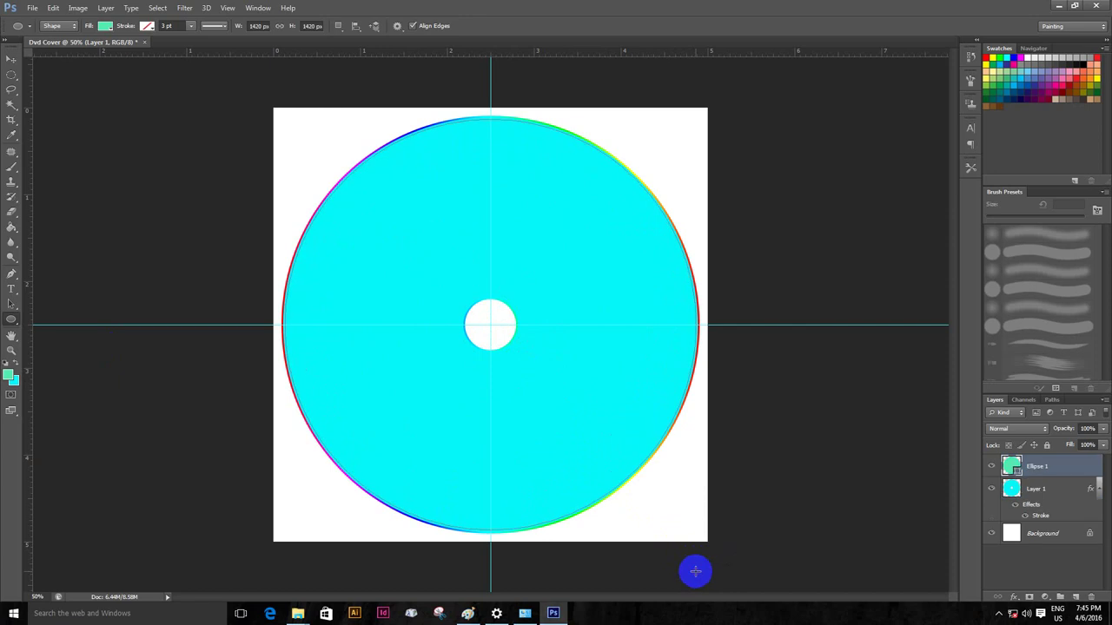
# Set the circle's fill to none and its stroke to white.
pyautogui.click(105, 25)
pyautogui.click(54, 49)
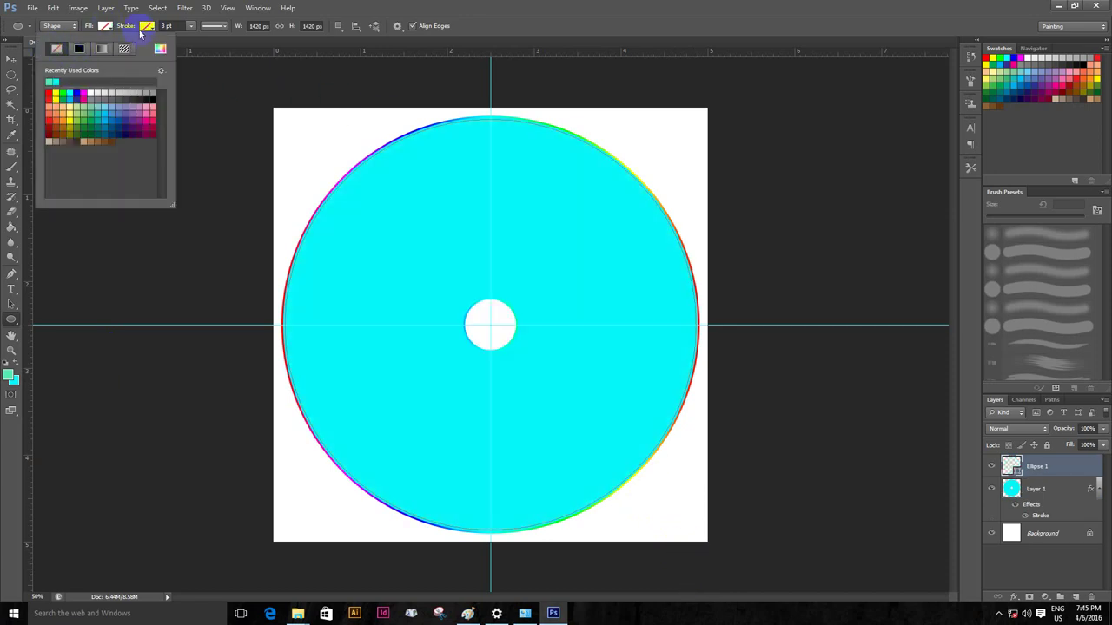
pyautogui.click(146, 26)
pyautogui.click(99, 48)
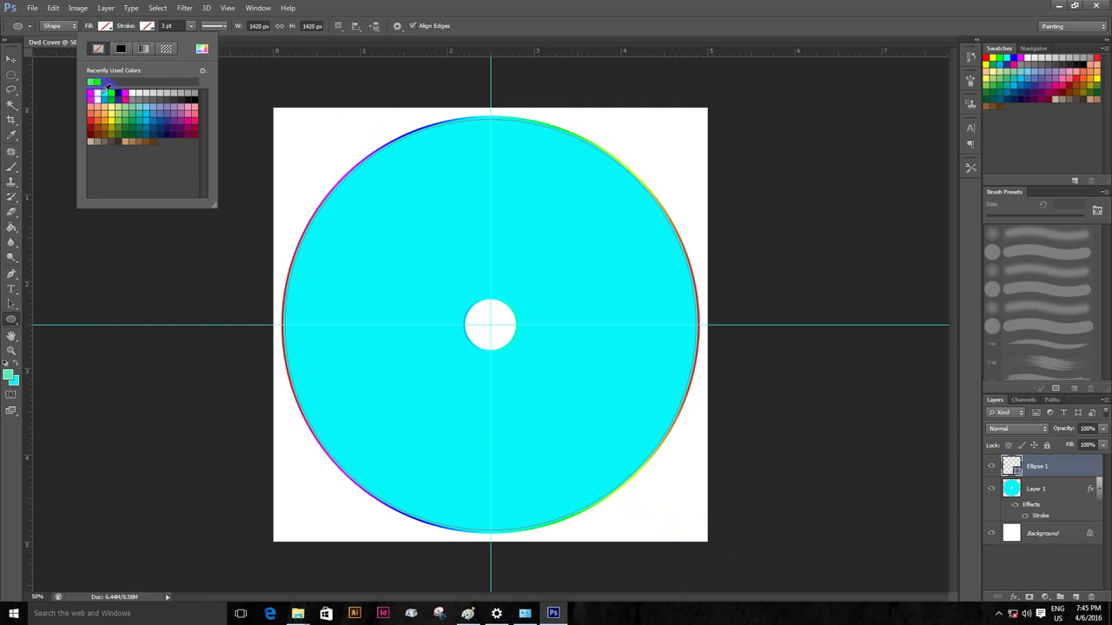
pyautogui.click(130, 93)
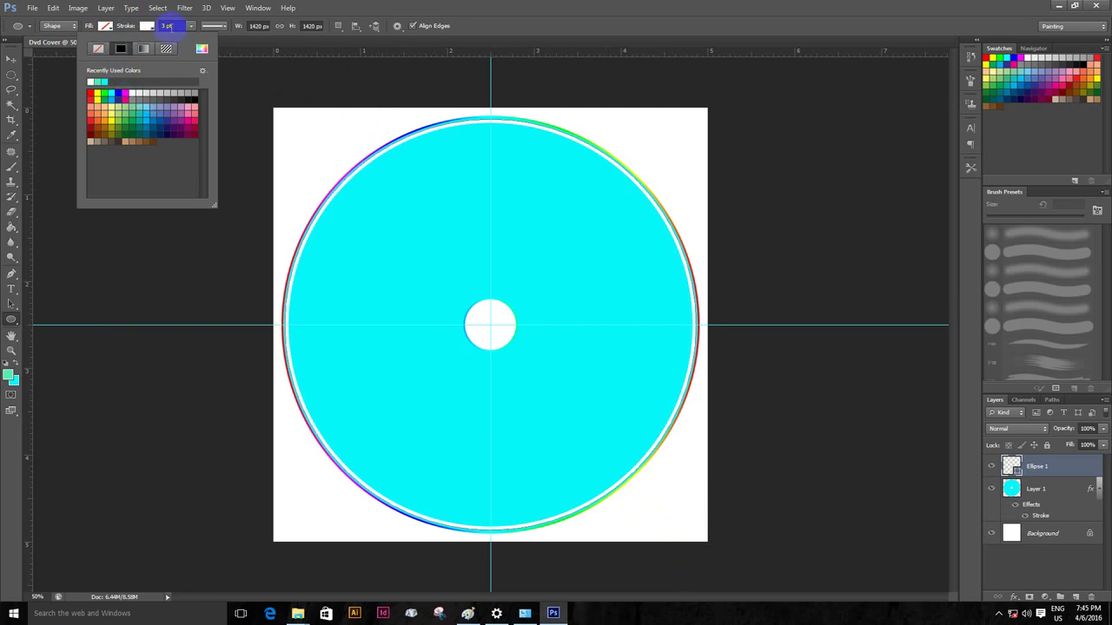
pyautogui.click(249, 70)
pyautogui.click(528, 342)
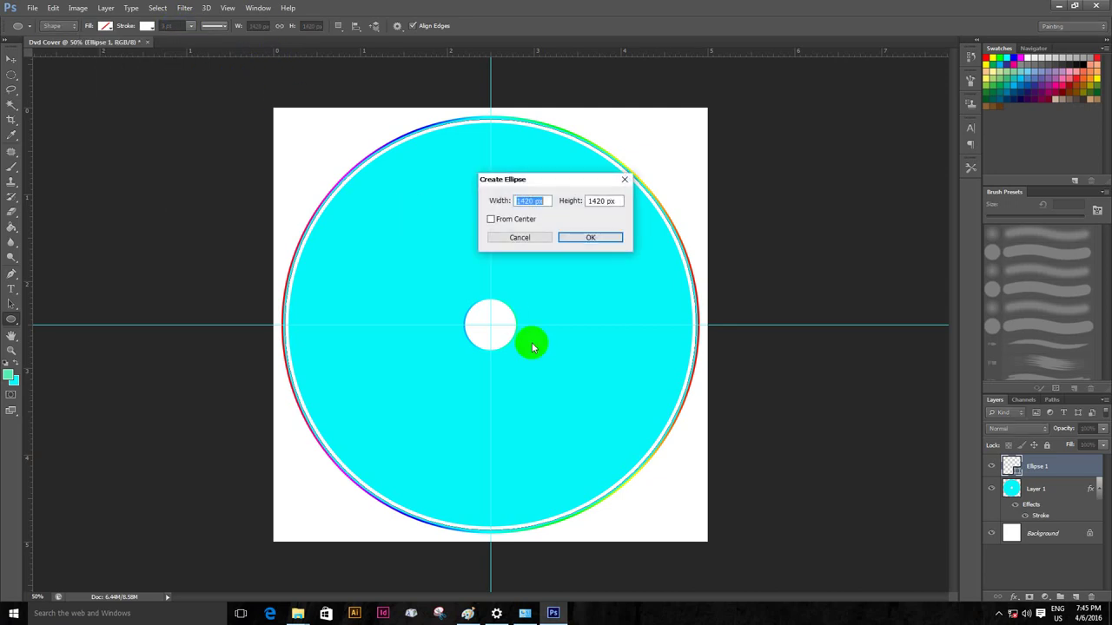
pyautogui.click(624, 179)
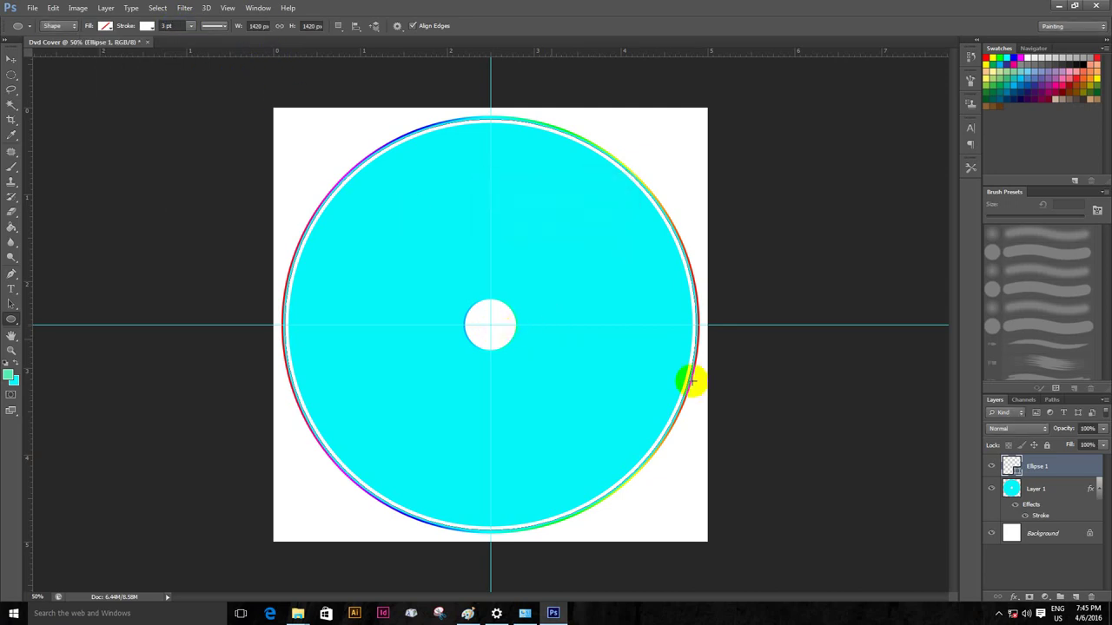
pyautogui.press('alt')
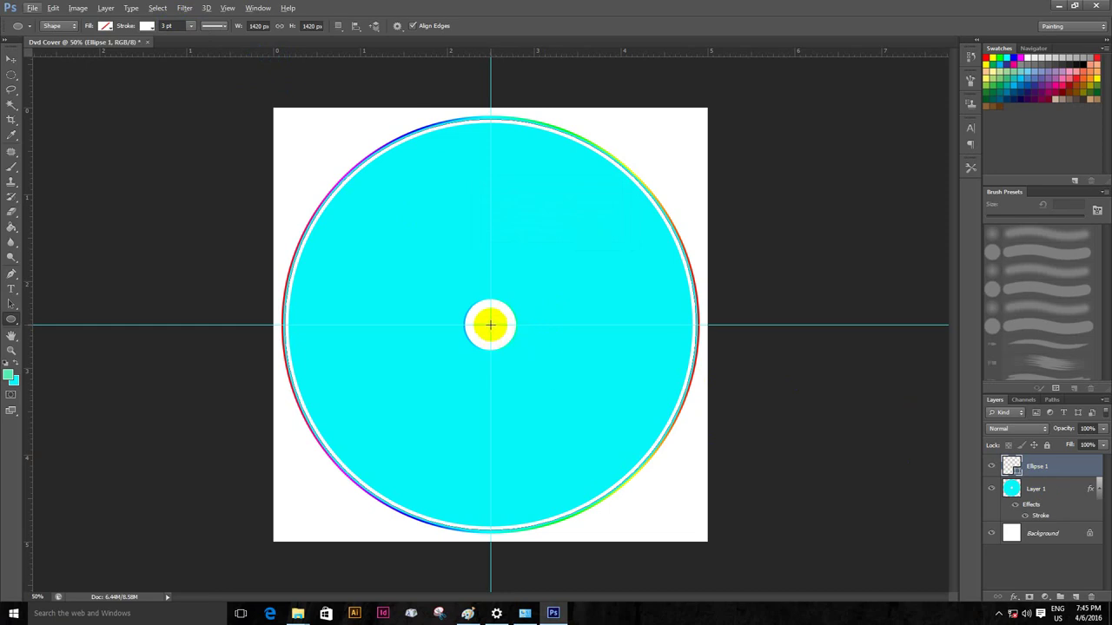
# Draw a 204 px circle on the centre hole with no fill and a white stroke.
pyautogui.moveTo(491, 324); pyautogui.dragTo(530, 352)
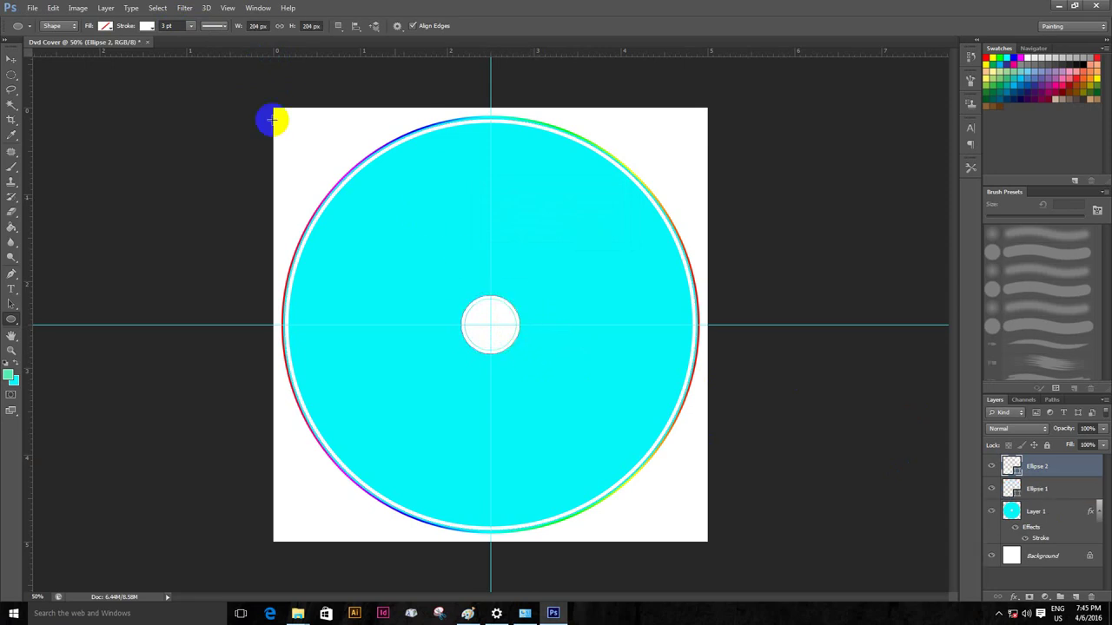
pyautogui.click(104, 25)
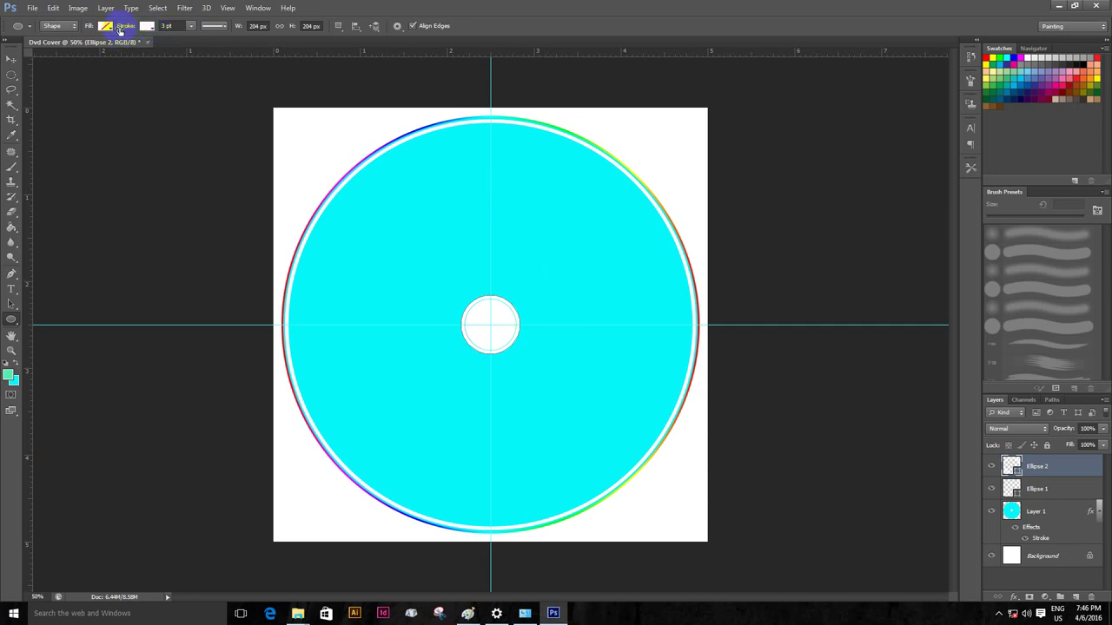
pyautogui.click(146, 26)
pyautogui.click(147, 26)
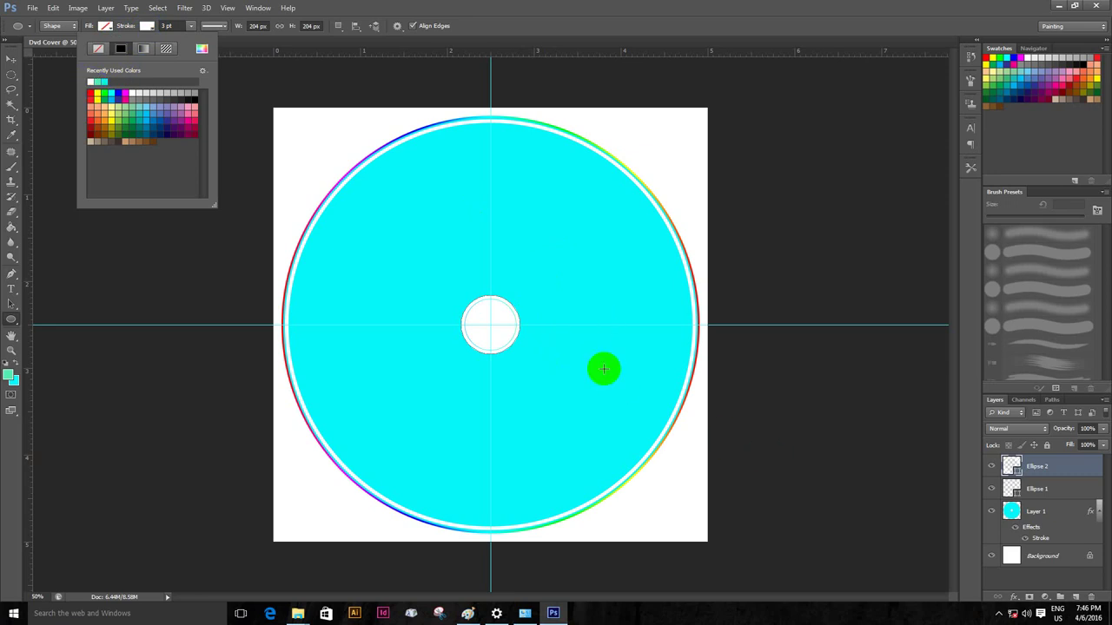
pyautogui.click(105, 26)
pyautogui.click(55, 47)
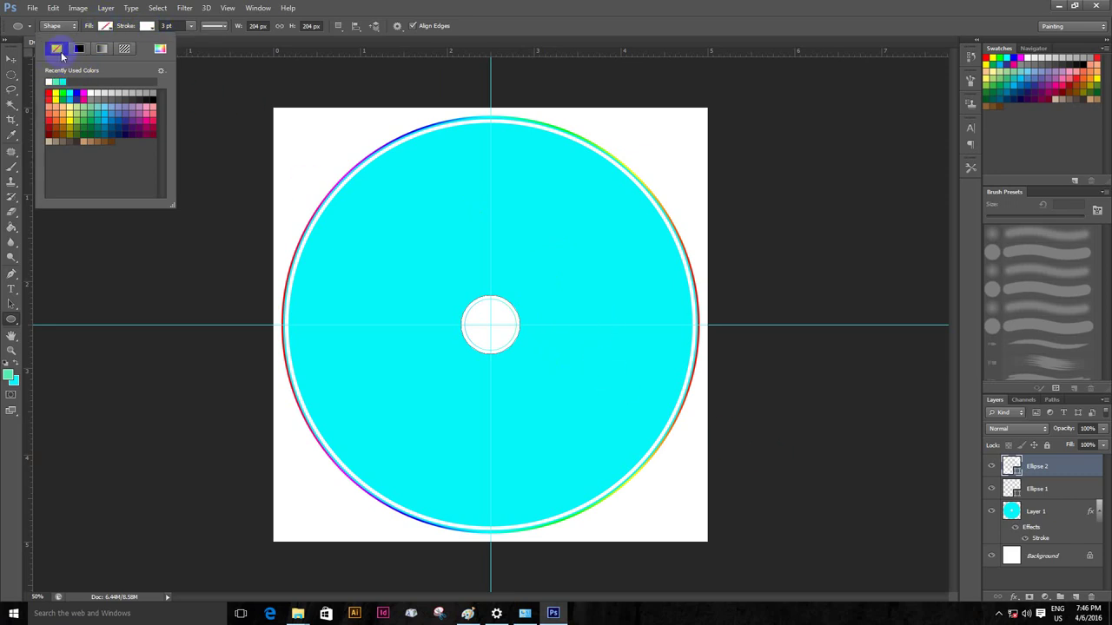
pyautogui.click(200, 325)
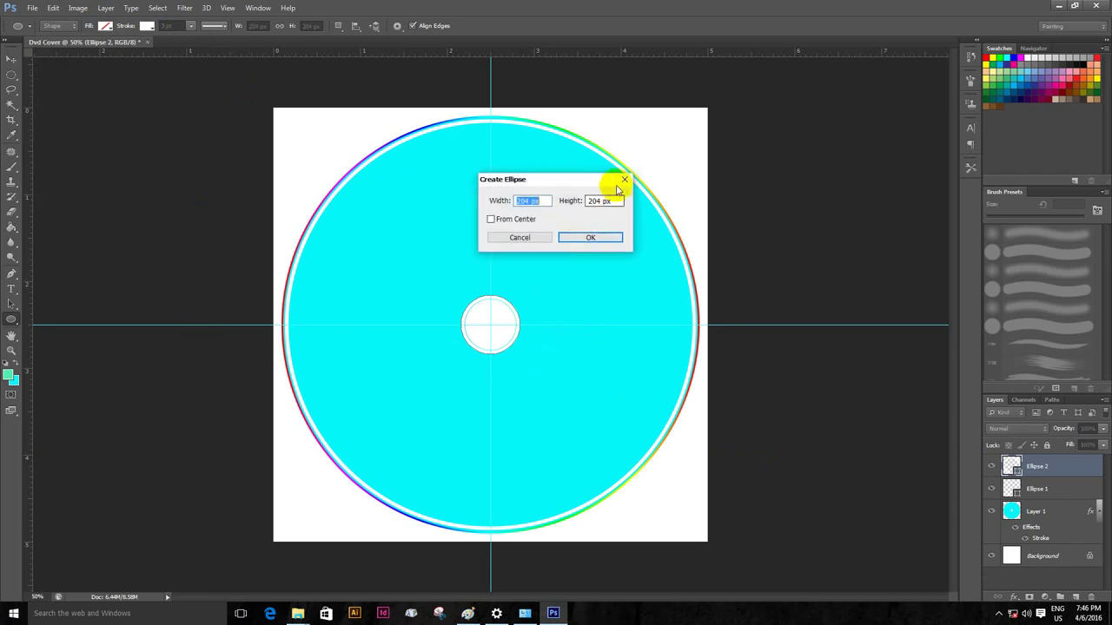
pyautogui.click(624, 179)
pyautogui.click(199, 201)
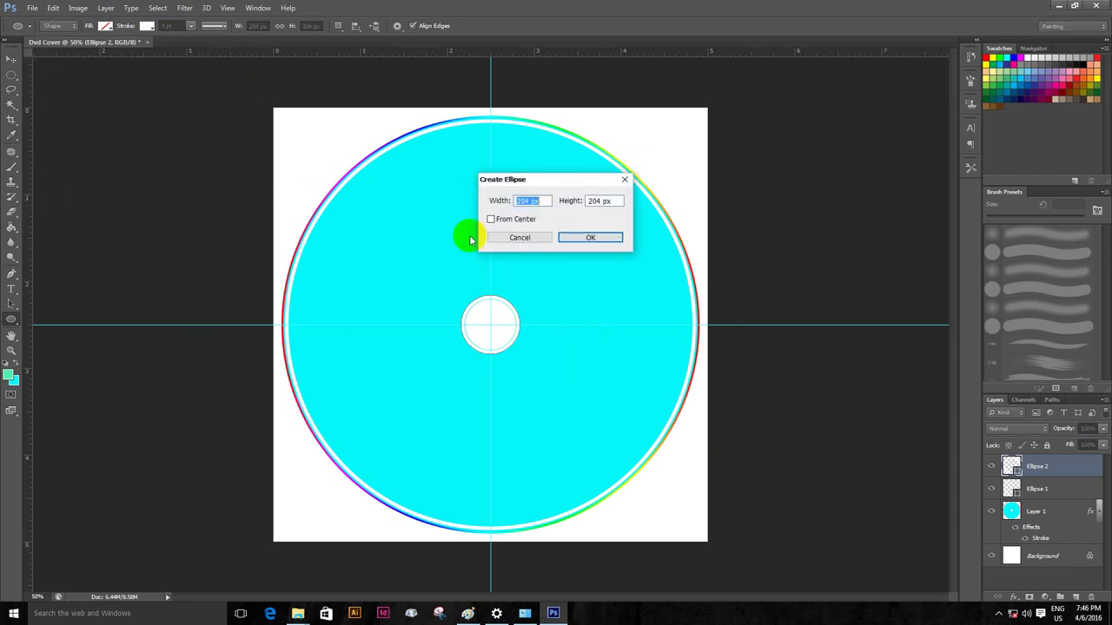
pyautogui.click(625, 178)
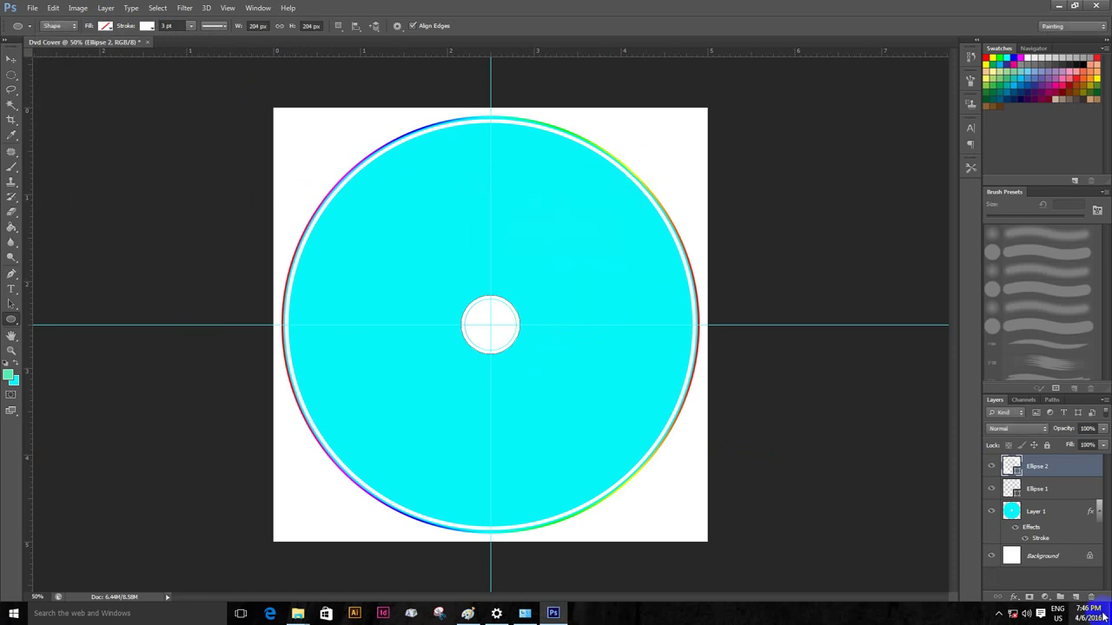
# Free Transform Ellipse 2 up to about 110.78% and apply the change.
pyautogui.click(1033, 511)
pyautogui.moveTo(499, 336); pyautogui.dragTo(507, 337)
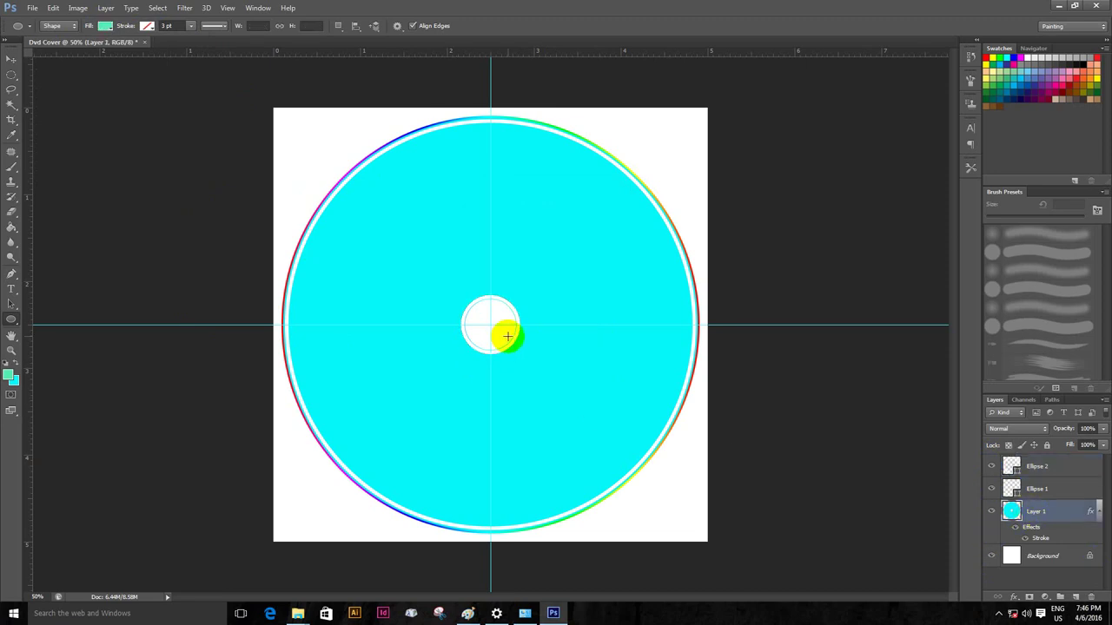
pyautogui.click(493, 346)
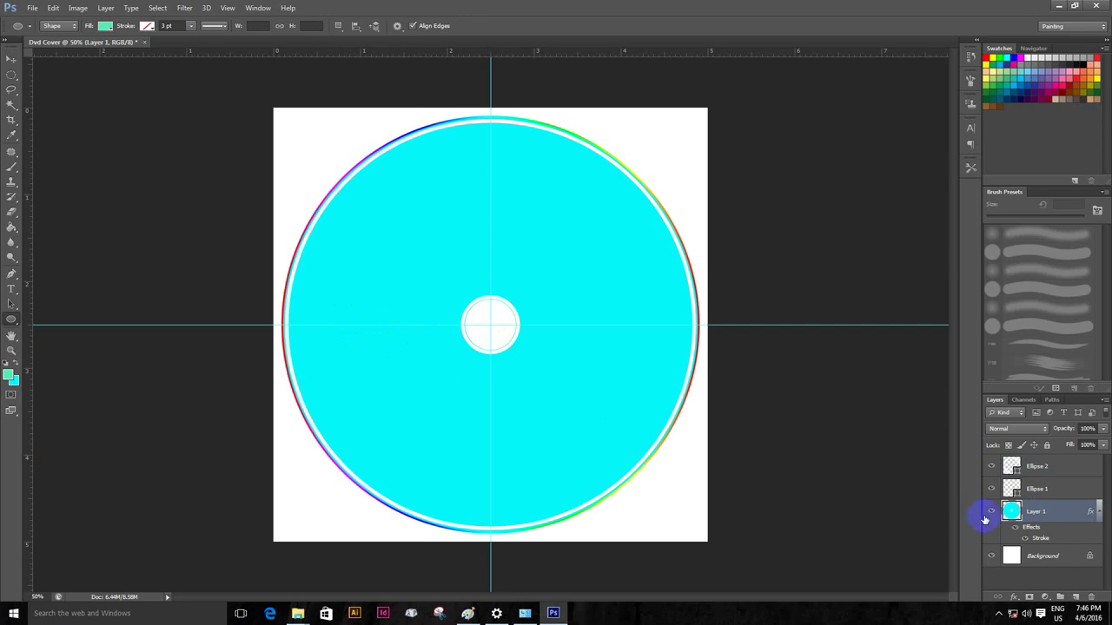
pyautogui.click(1067, 473)
pyautogui.hotkey('ctrl', 't')
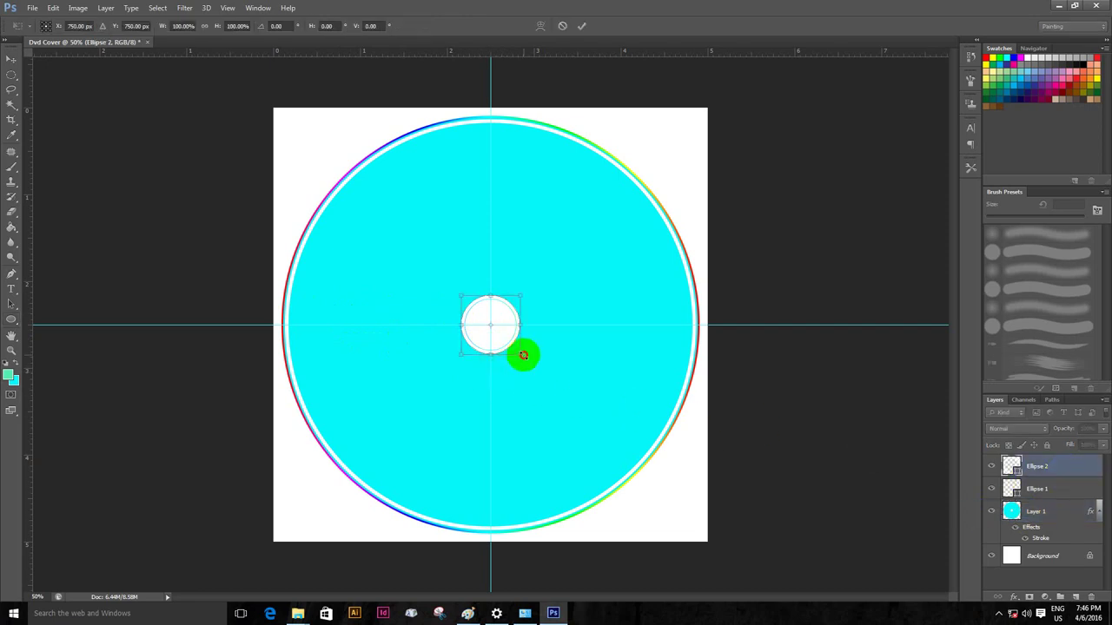
pyautogui.moveTo(522, 355); pyautogui.dragTo(525, 357)
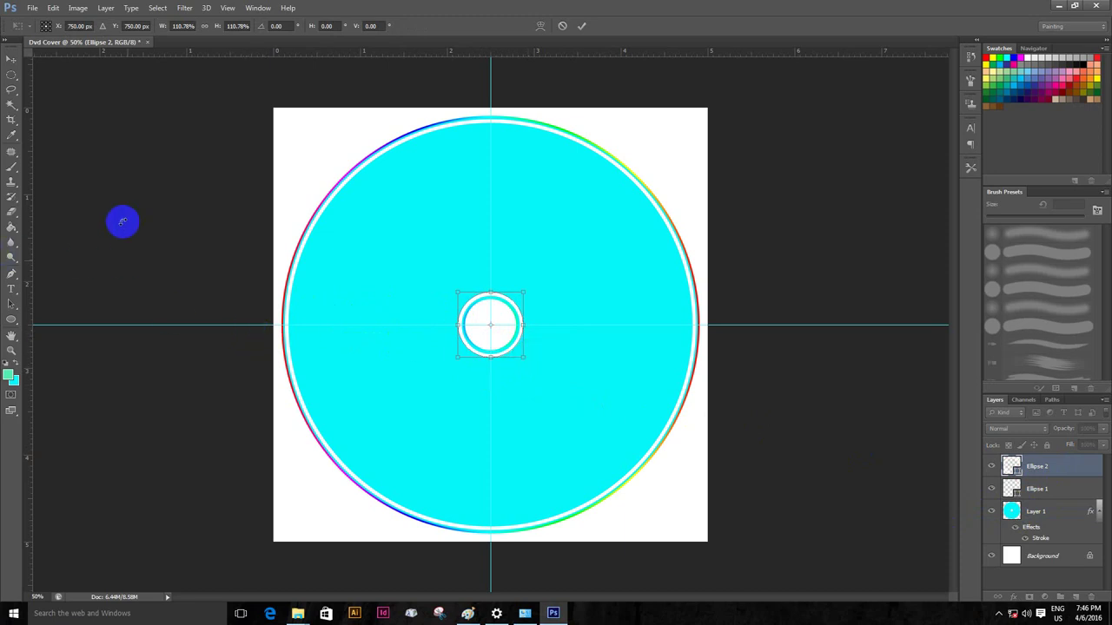
pyautogui.click(8, 59)
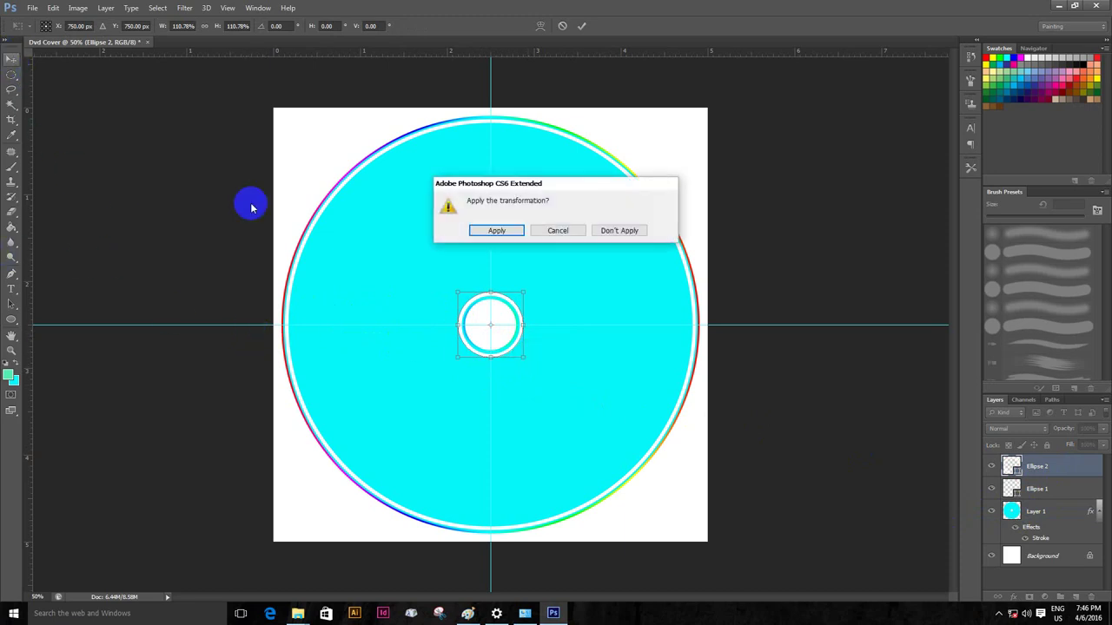
pyautogui.click(498, 231)
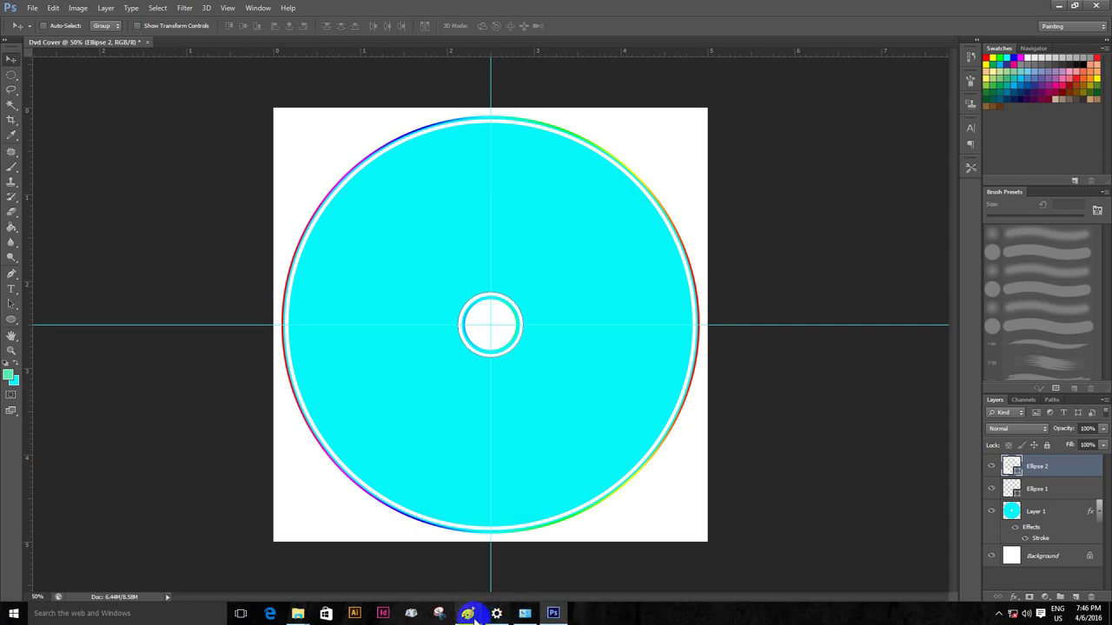
pyautogui.click(474, 619)
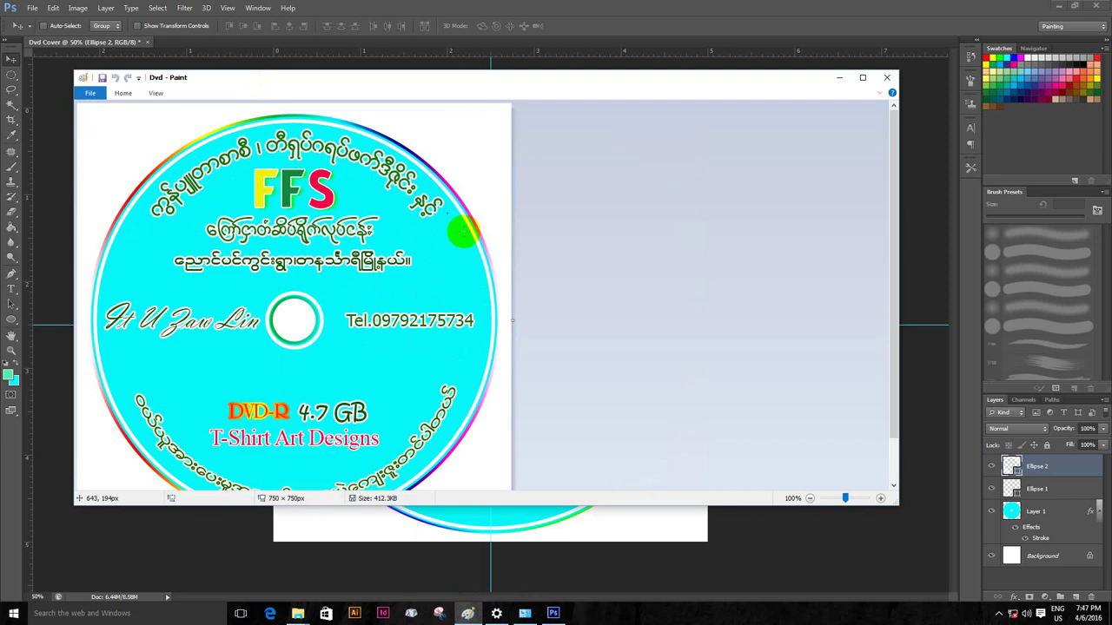
pyautogui.click(839, 77)
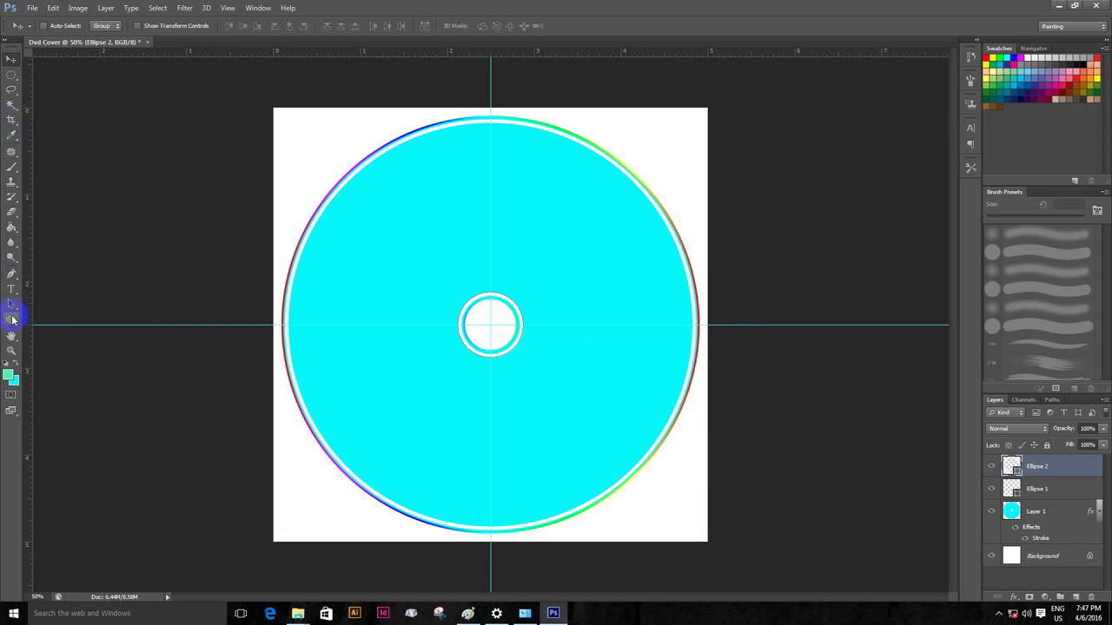
# Draw a 1268 px circle centred on the disc and remove its stroke and fill.
pyautogui.click(12, 320)
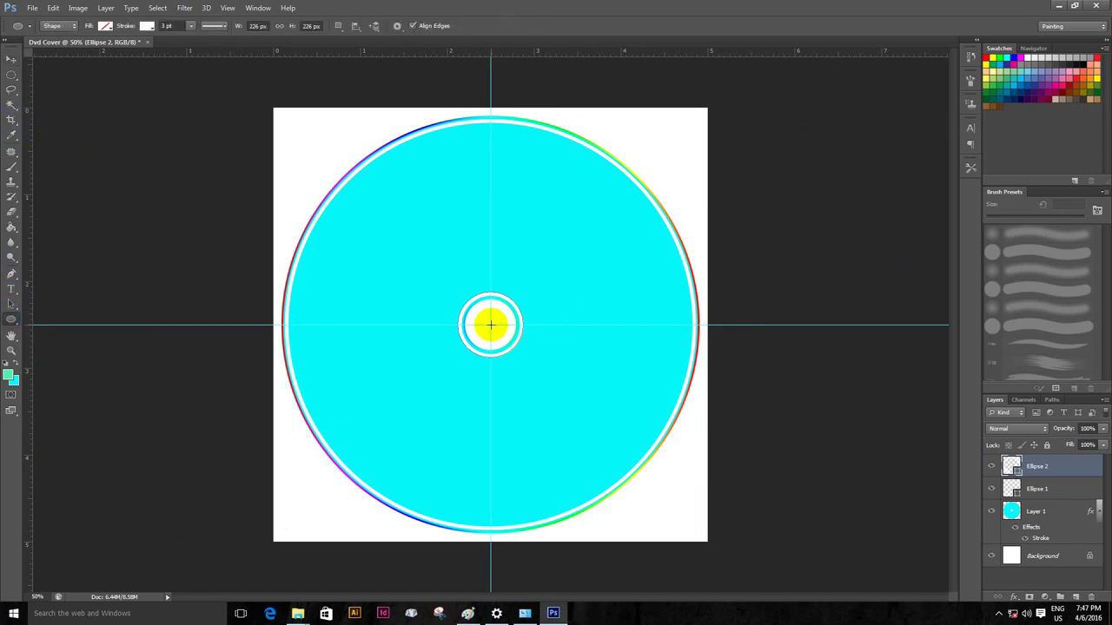
pyautogui.moveTo(490, 325); pyautogui.dragTo(673, 553)
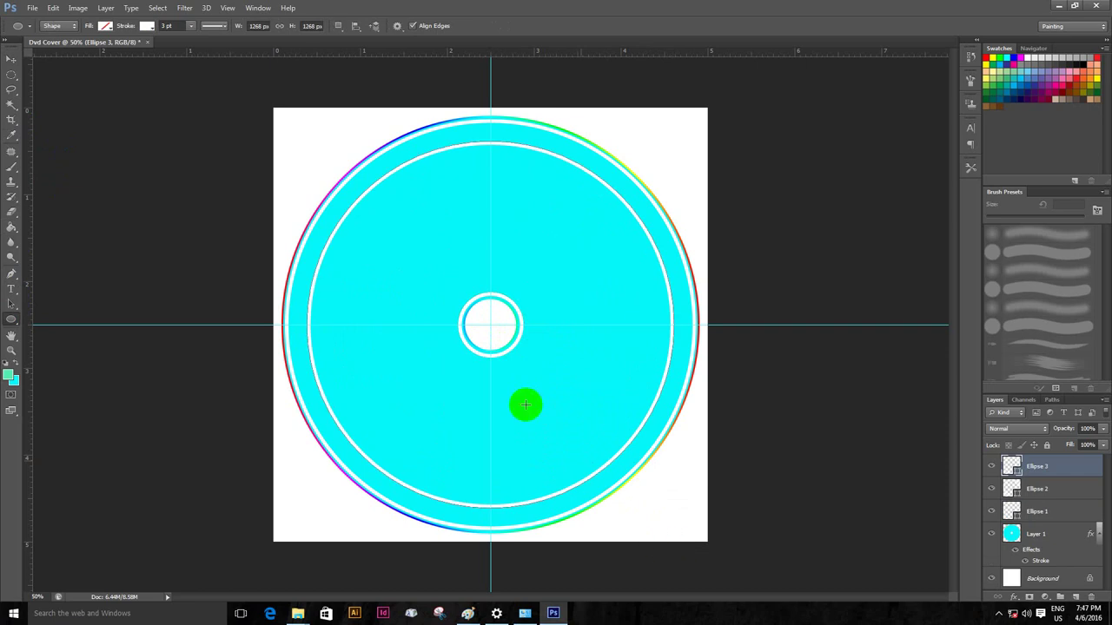
pyautogui.click(152, 27)
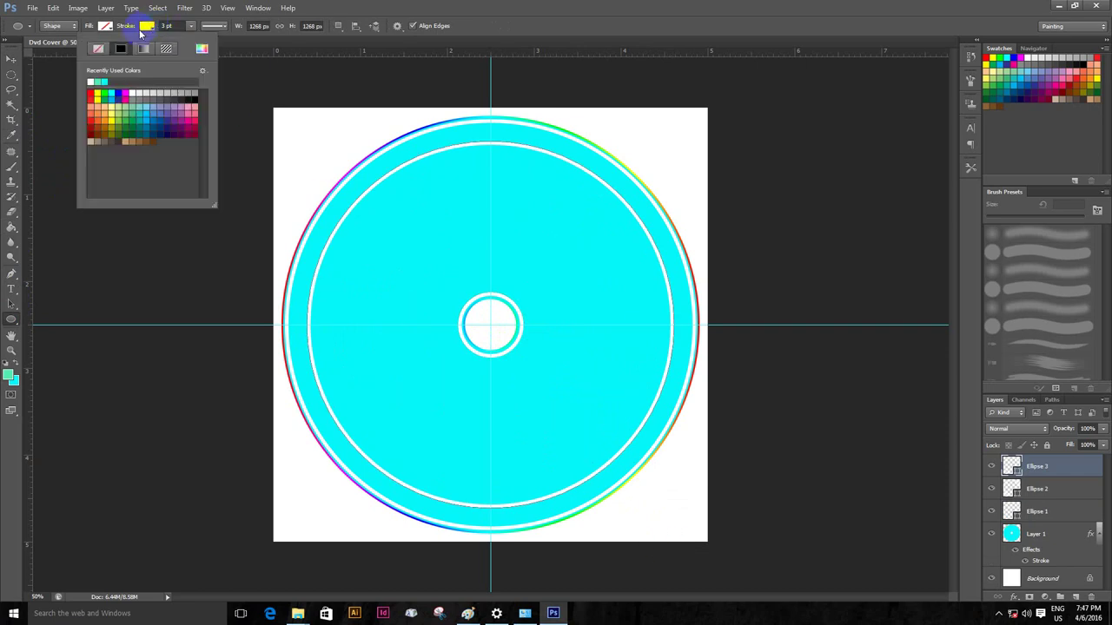
pyautogui.click(99, 49)
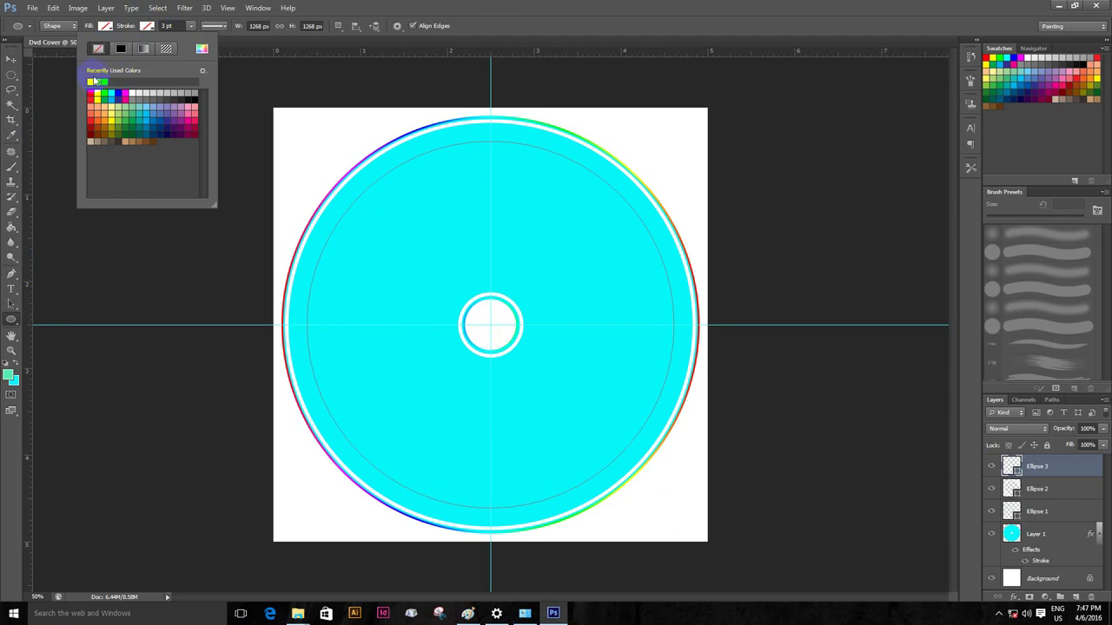
pyautogui.click(99, 50)
pyautogui.click(17, 59)
pyautogui.click(13, 289)
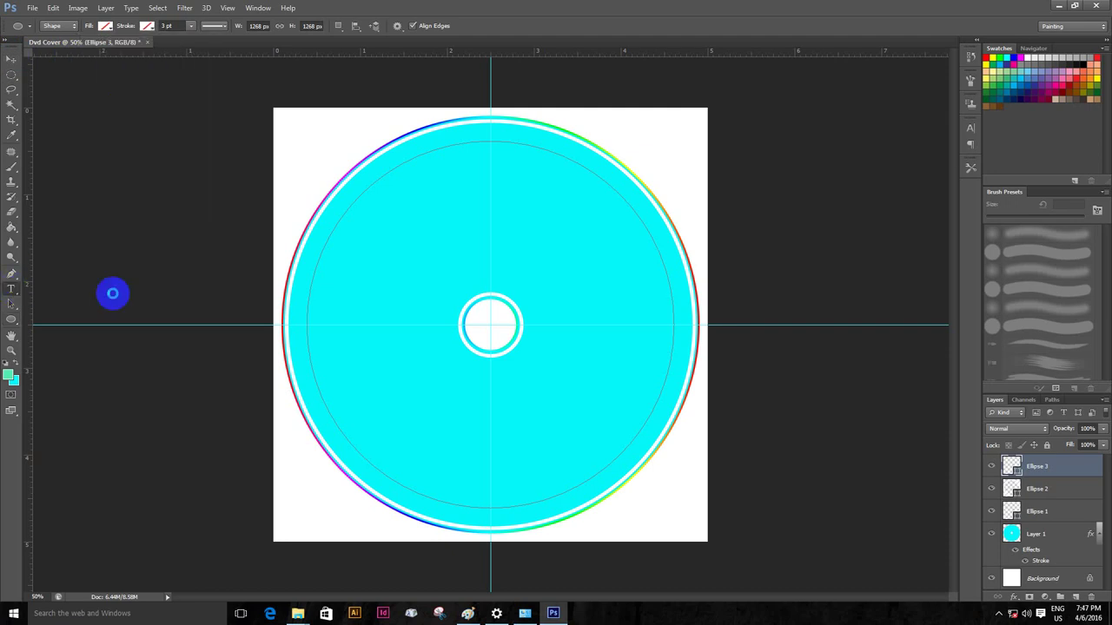
# Start text on the top of the Ellipse 3 path, centre-aligned.
pyautogui.moveTo(512, 171); pyautogui.dragTo(499, 165)
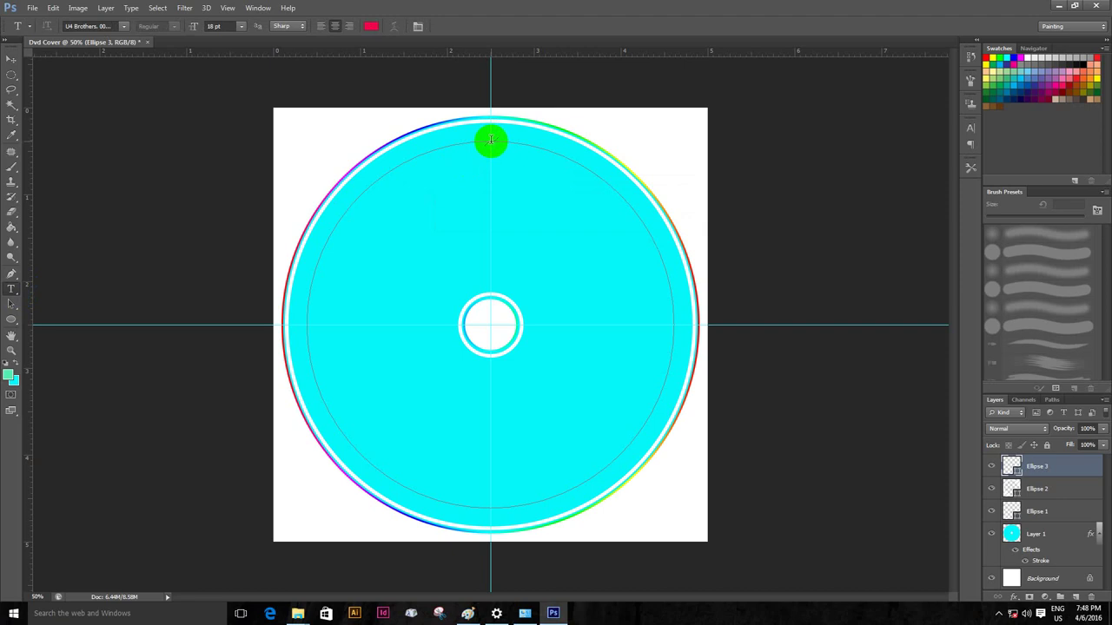
pyautogui.click(490, 140)
pyautogui.click(491, 140)
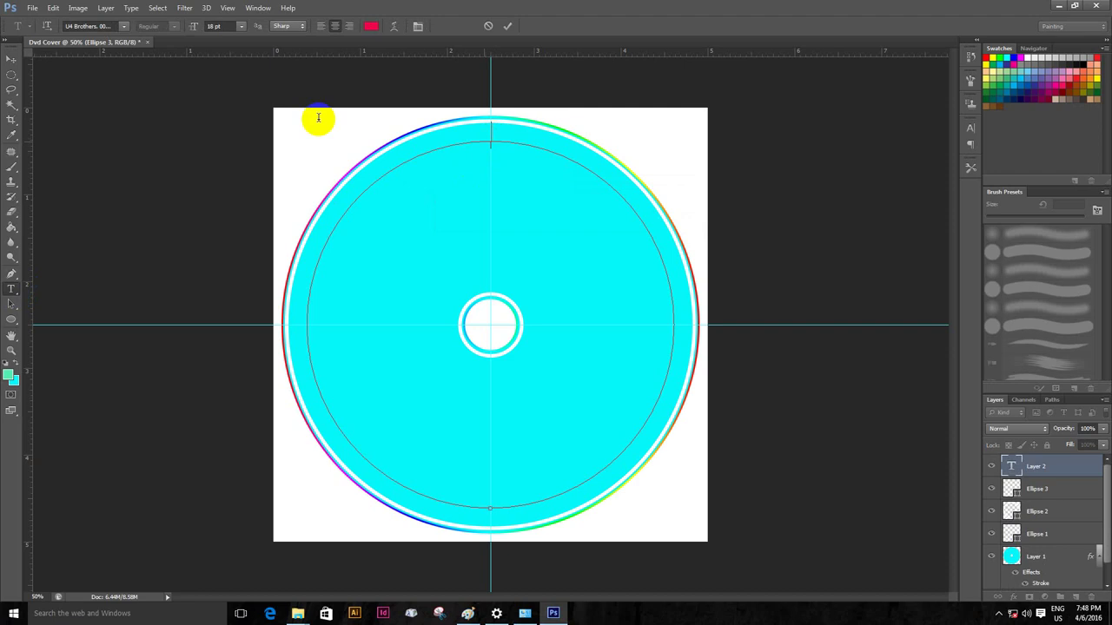
pyautogui.click(321, 27)
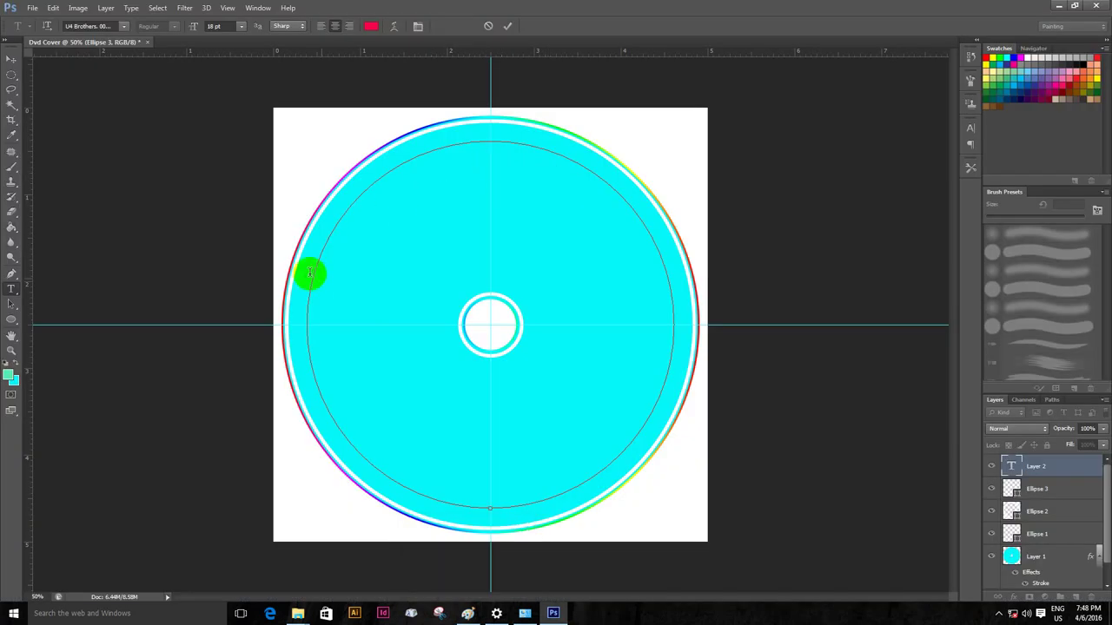
# Change Layer 2's path text font to W53Art House from the font list.
pyautogui.click(124, 26)
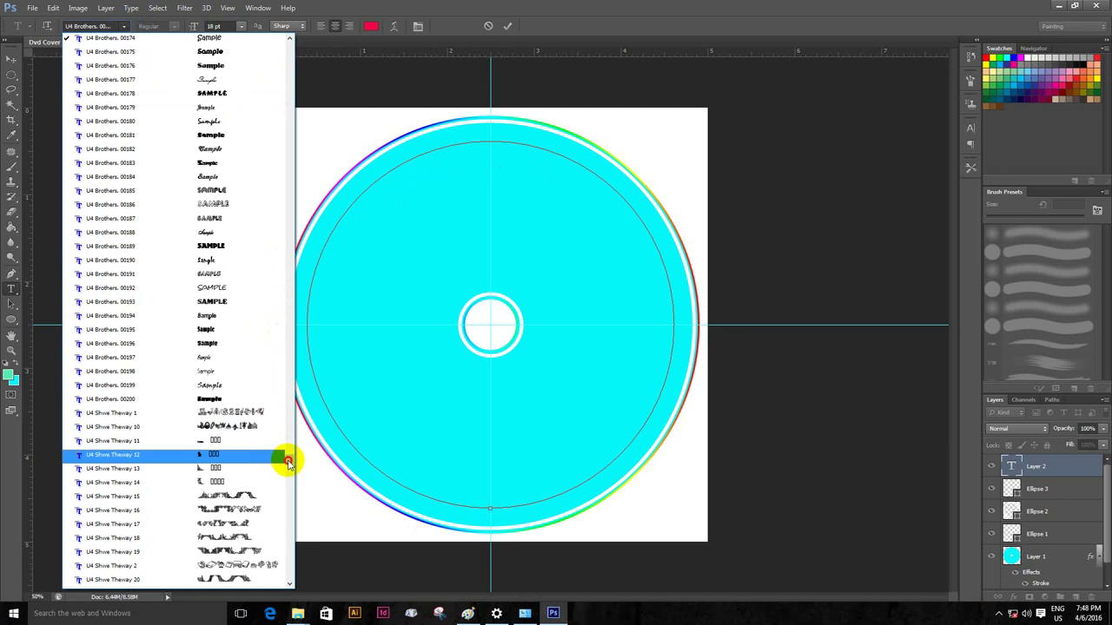
pyautogui.moveTo(287, 455)
pyautogui.mouseDown()
pyautogui.moveTo(278, 556)
pyautogui.moveTo(280, 518)
pyautogui.mouseUp()
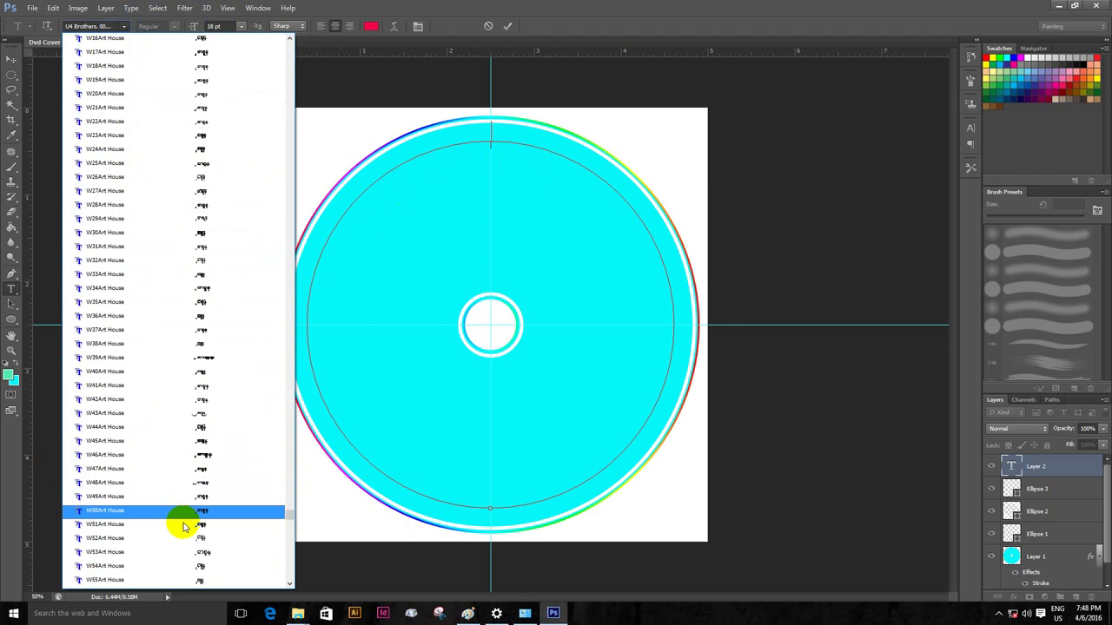
pyautogui.click(182, 553)
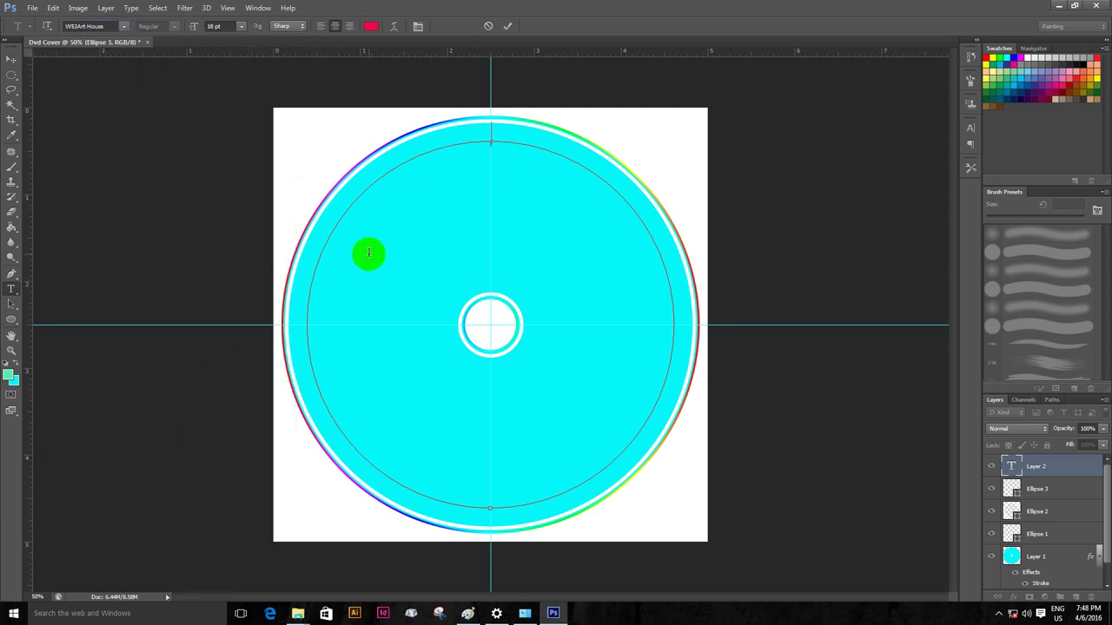
# Type the Myanmar-script title along the curved path at the top of the disc.
pyautogui.write('a')
pyautogui.write('Gef')
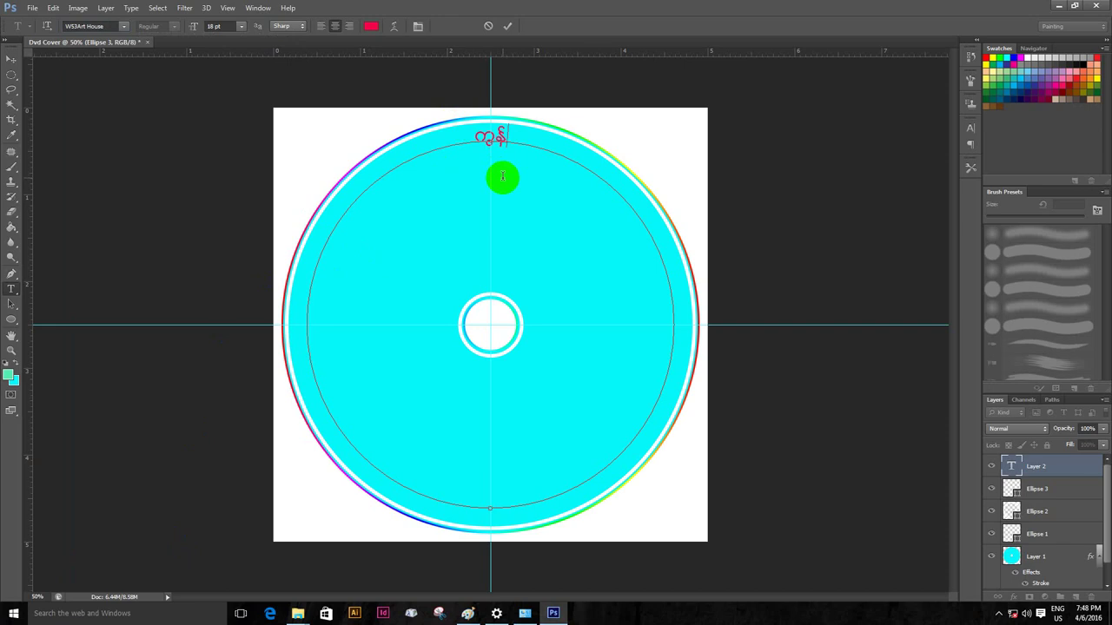
pyautogui.write('y')
pyautogui.write('ျ')
pyautogui.write('ူ')
pyautogui.write('တာ')
pyautogui.write('စ')
pyautogui.write('ာ')
pyautogui.write('စီ')
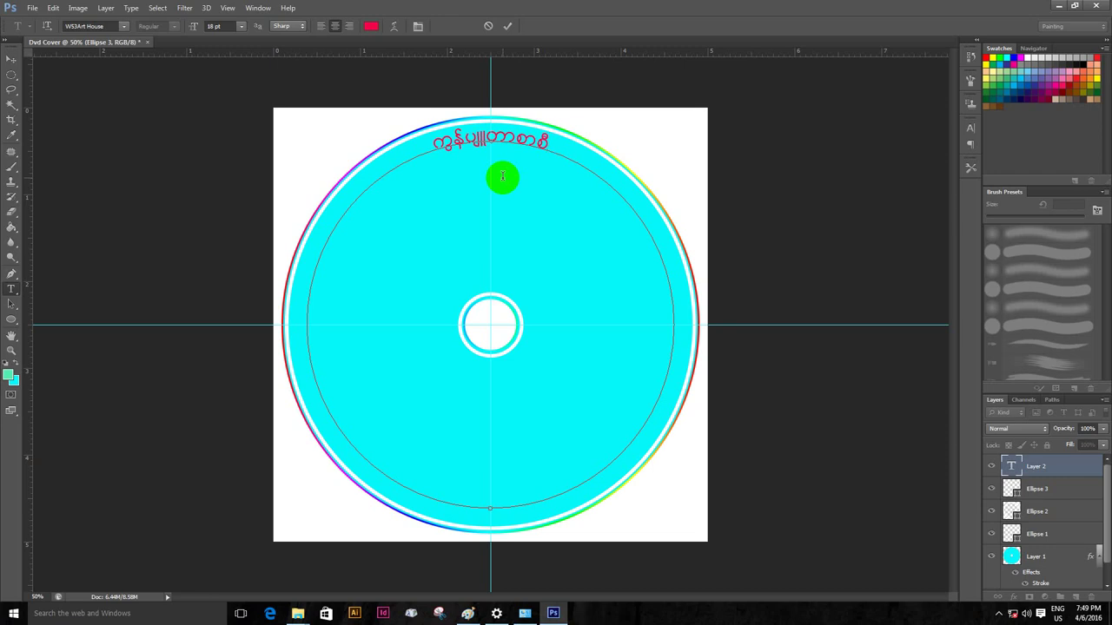
pyautogui.write(' ၊ ')
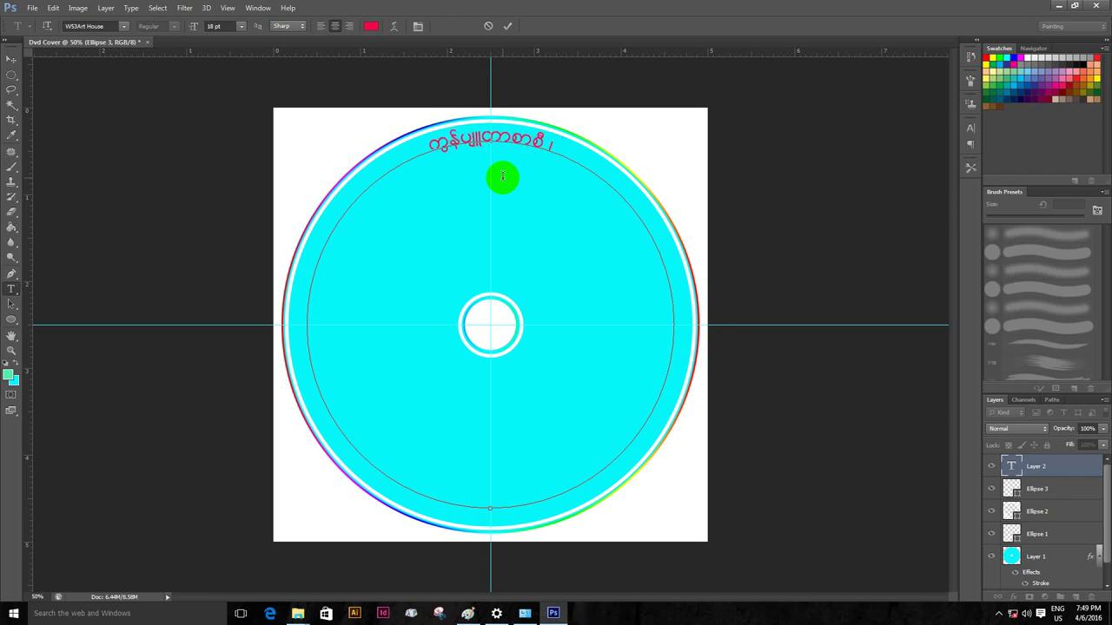
pyautogui.write('ဂ')
pyautogui.write('ရ')
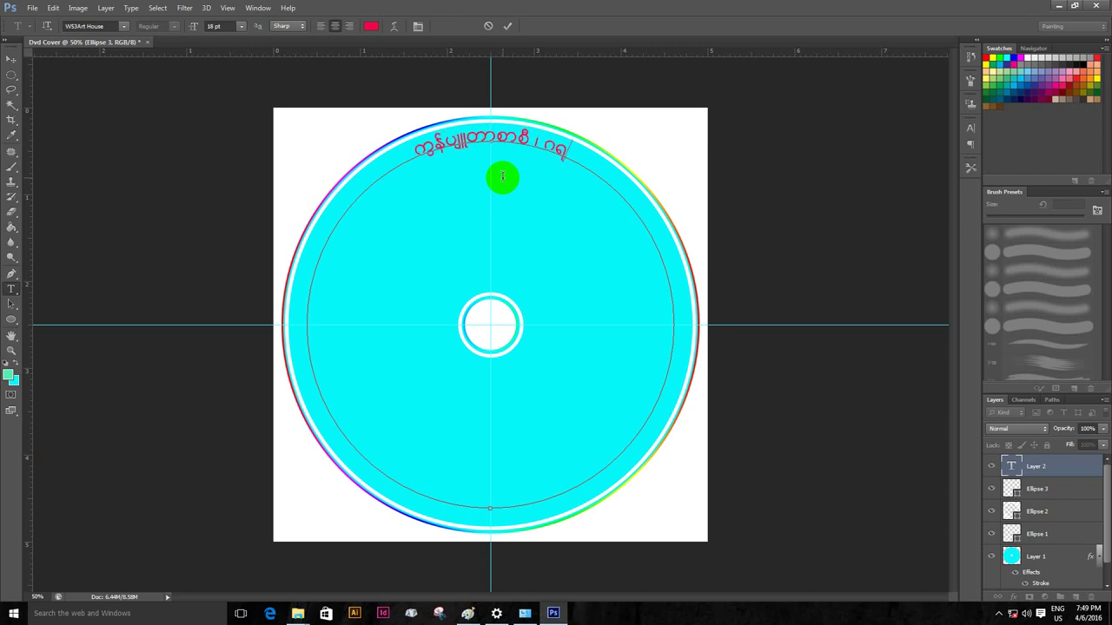
pyautogui.click(437, 116)
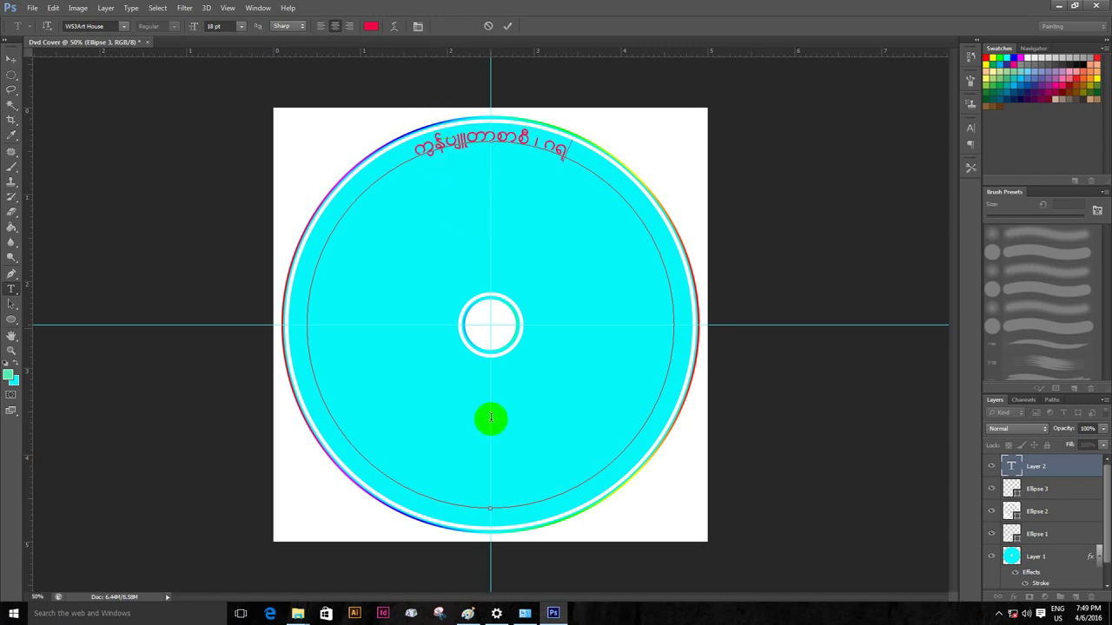
pyautogui.click(467, 612)
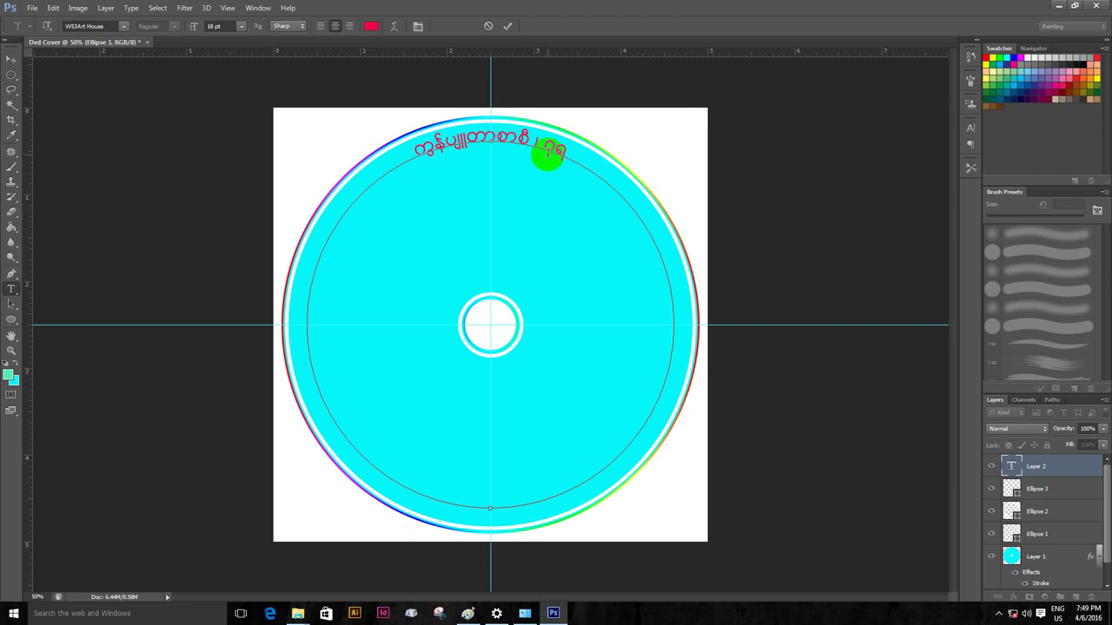
pyautogui.write('w')
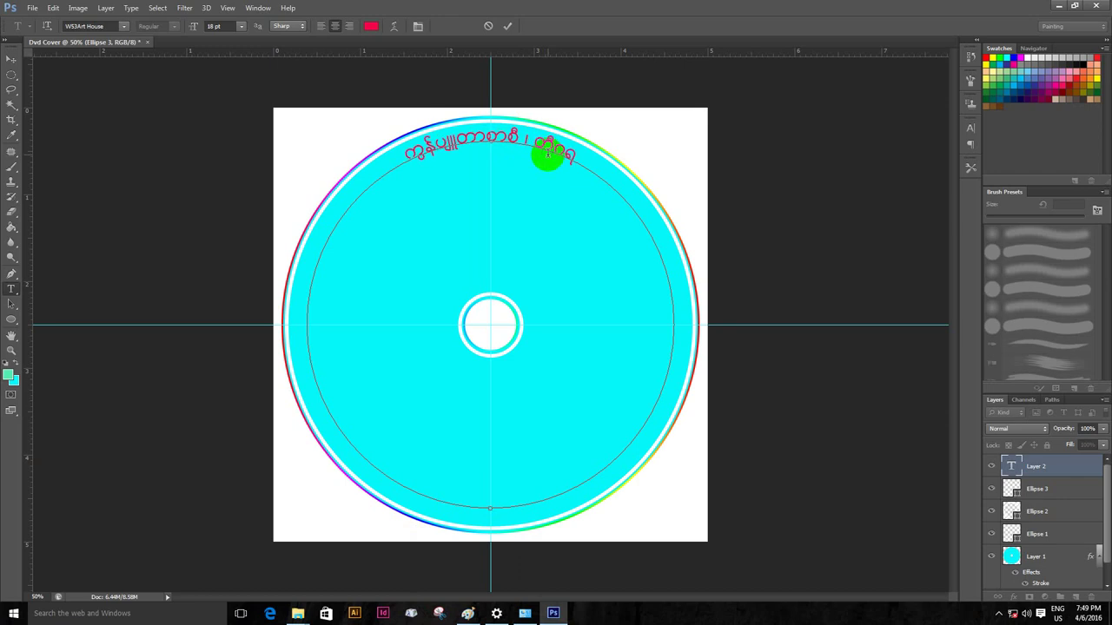
pyautogui.write('jy')
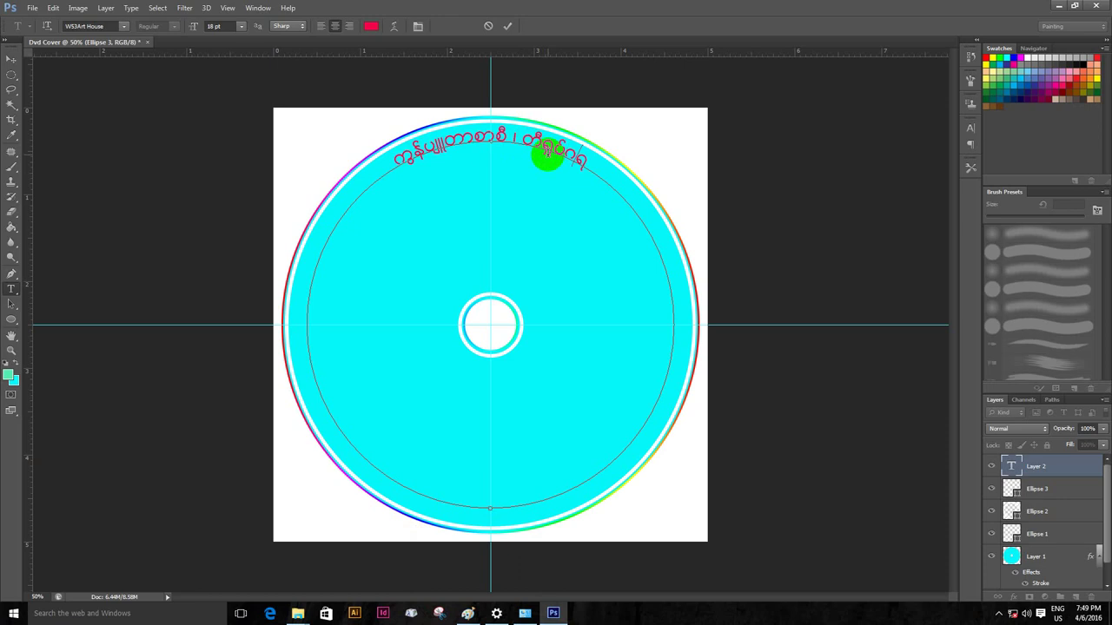
pyautogui.write('yf')
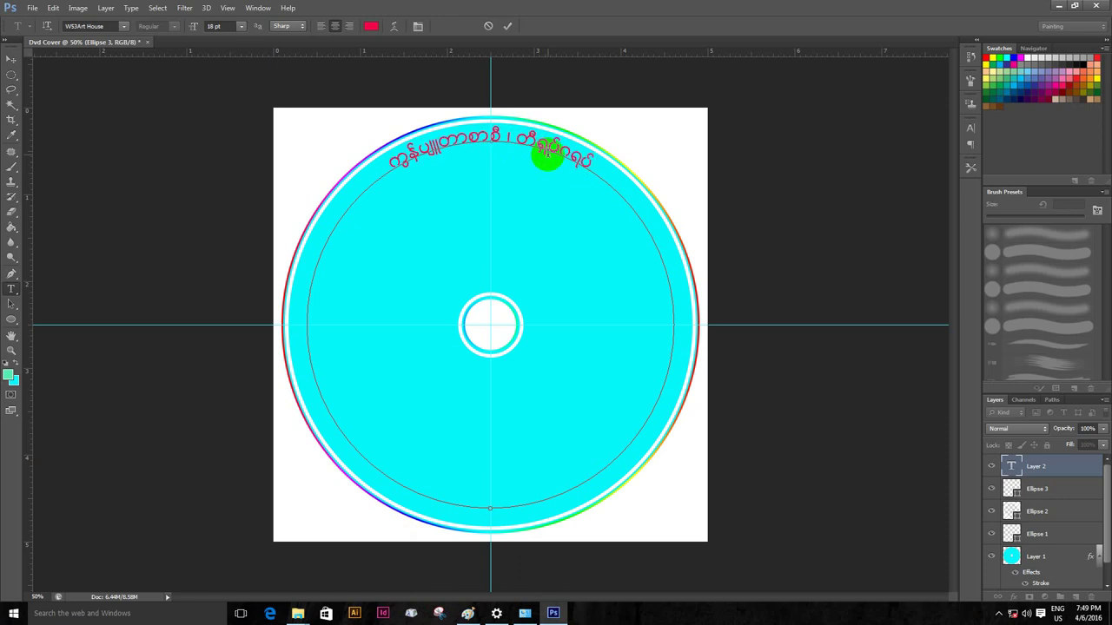
pyautogui.write('zw')
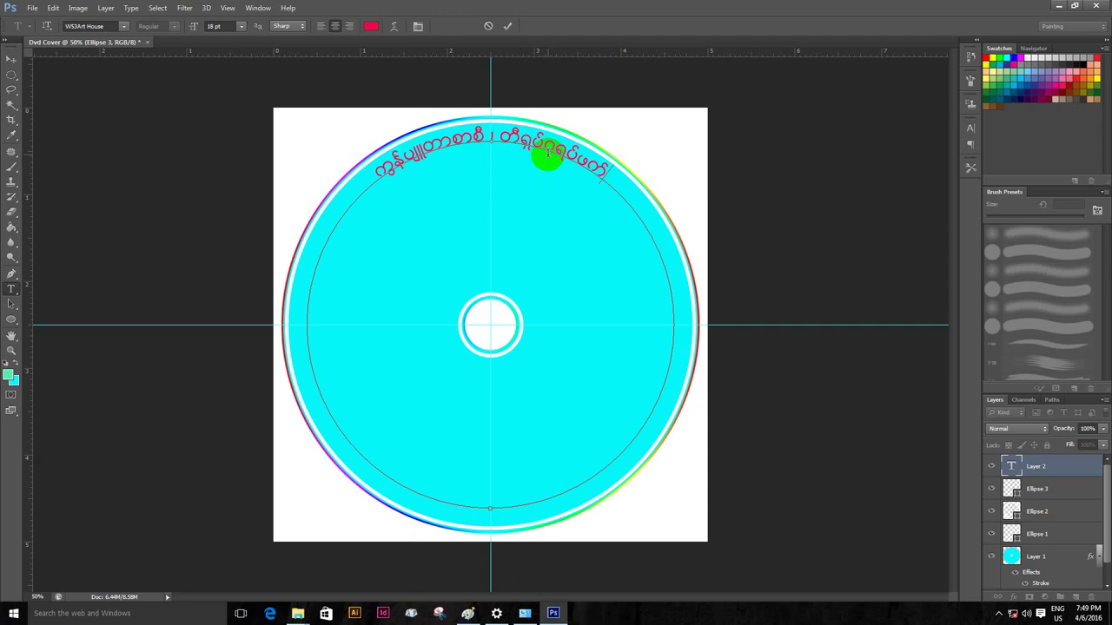
pyautogui.moveTo(525, 613)
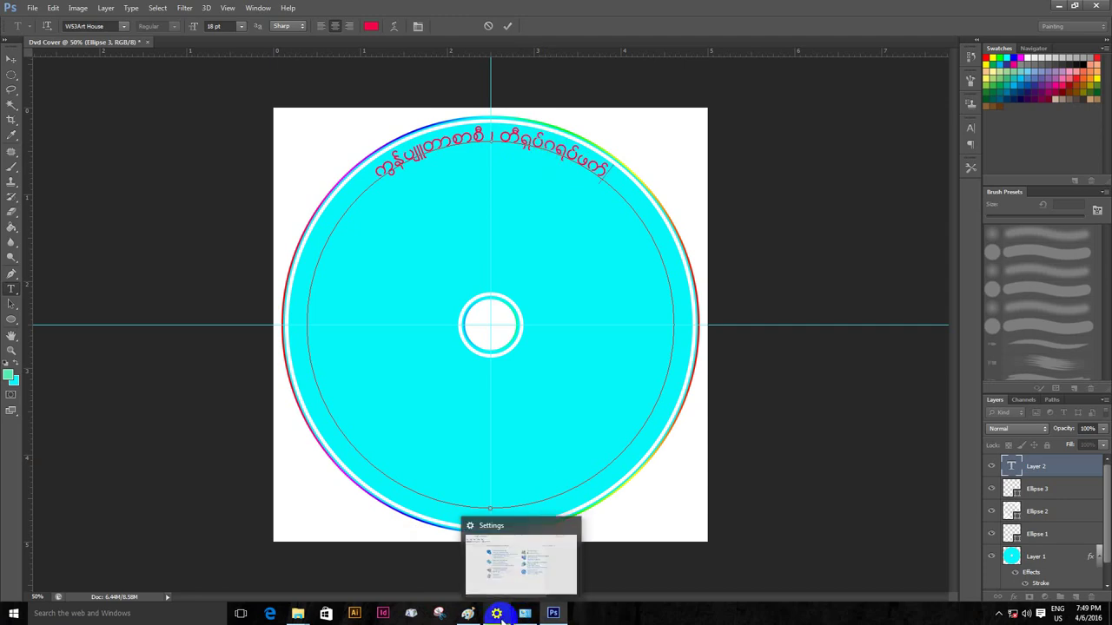
pyautogui.moveTo(468, 568)
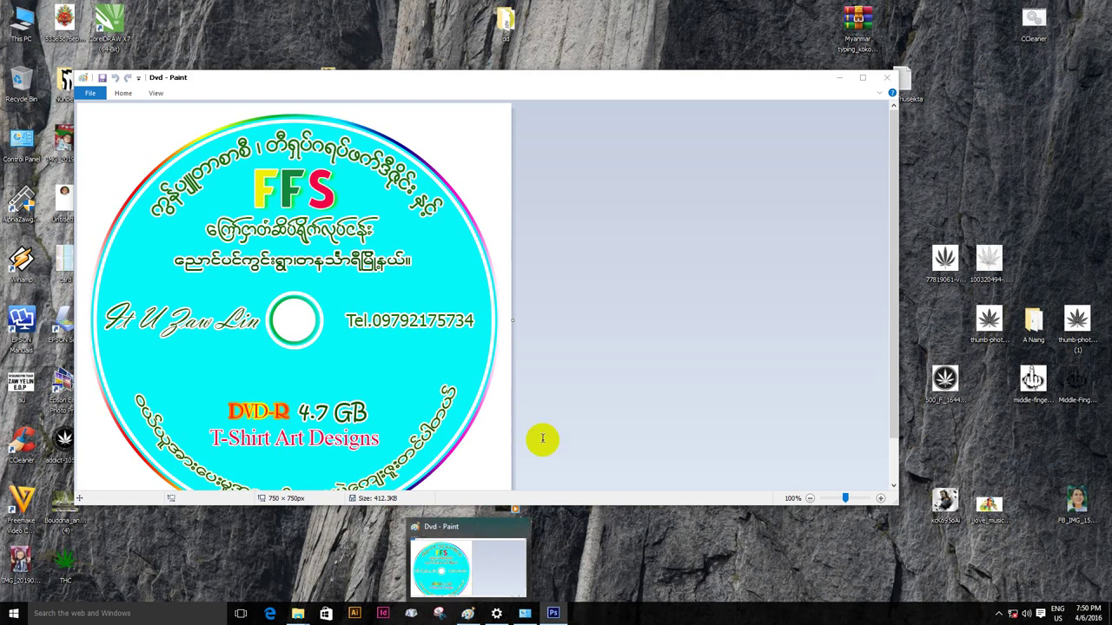
pyautogui.write('ဒ')
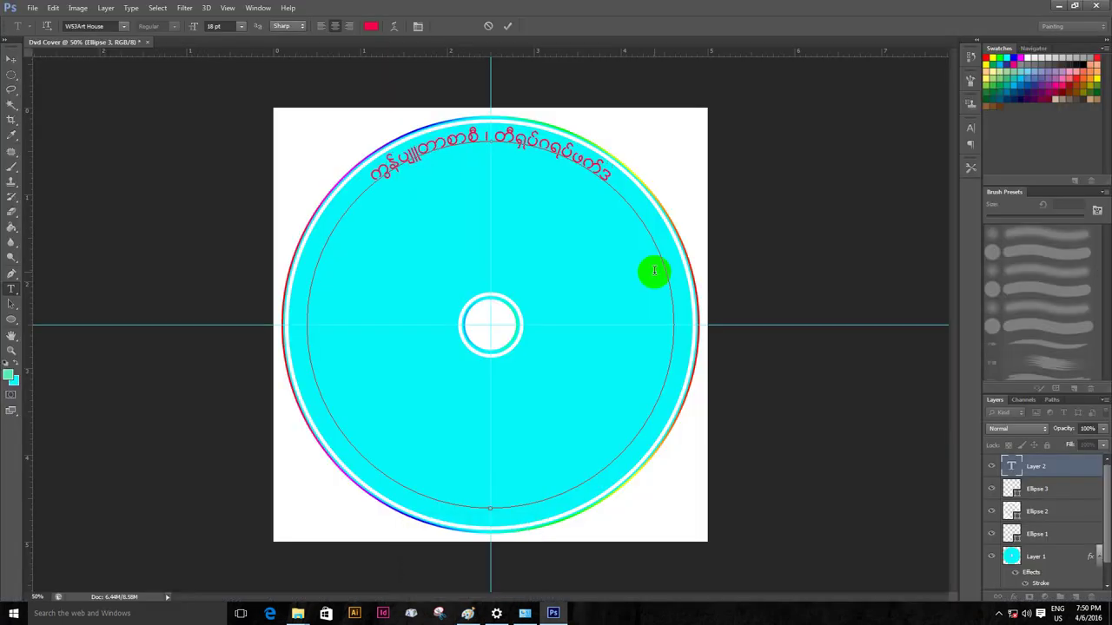
pyautogui.write('ီဇို')
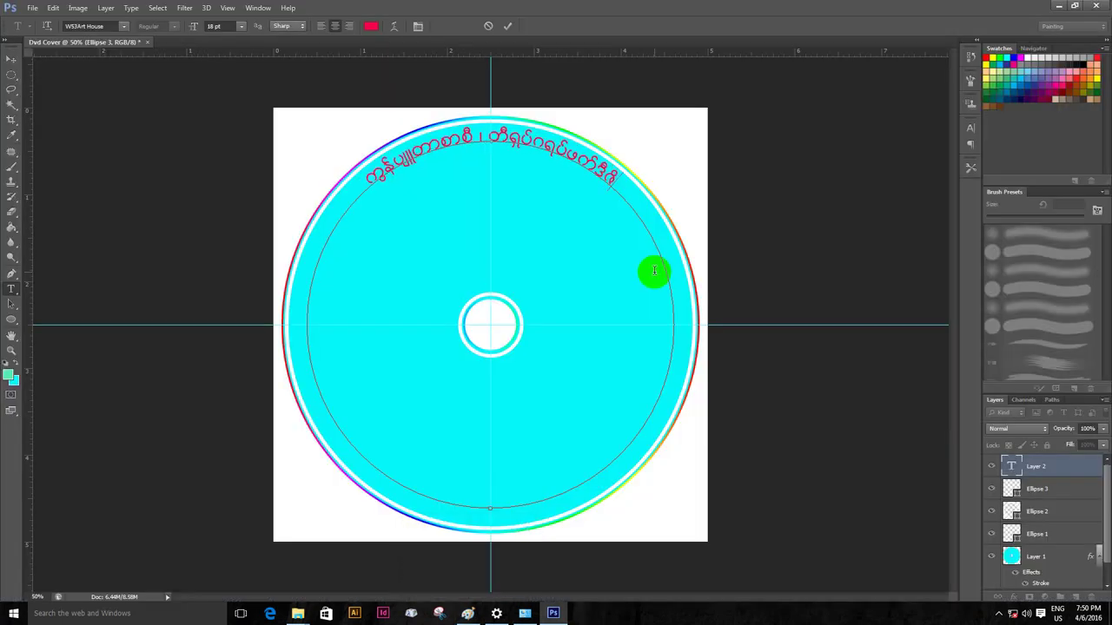
pyautogui.write('င်း')
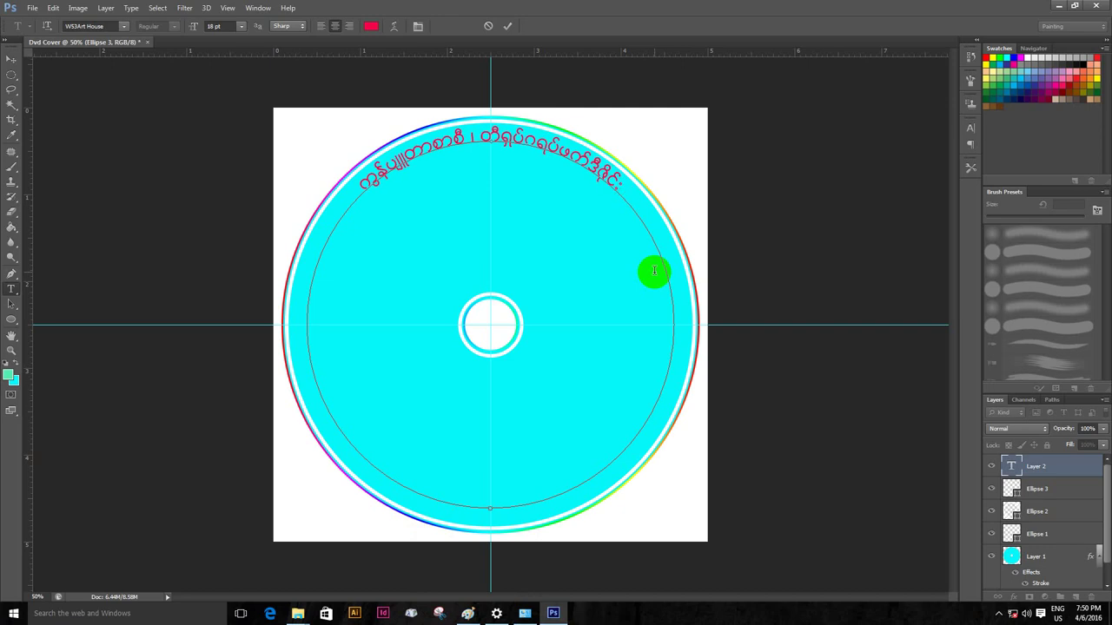
pyautogui.write(' ခ')
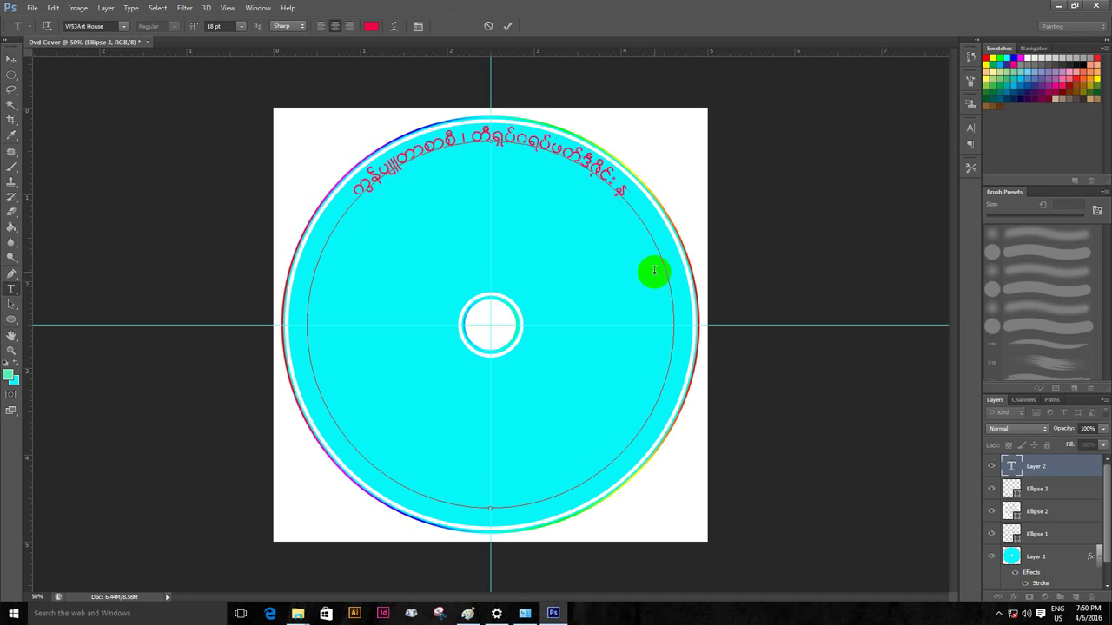
pyautogui.write('င')
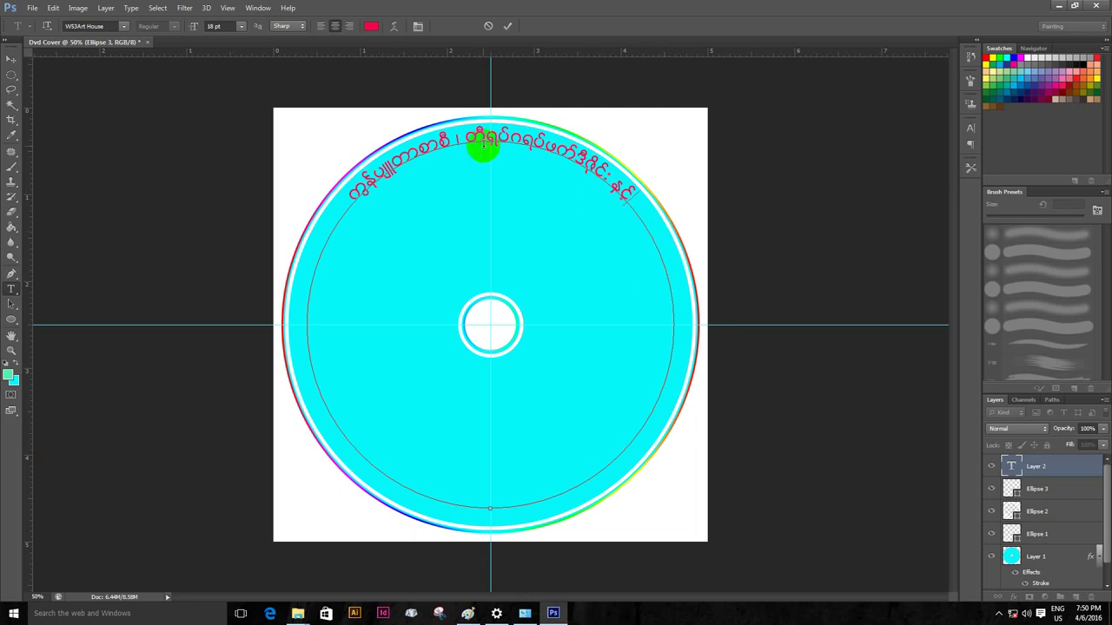
# Recolour the whole curved title dark green (#0e7618) and commit it.
pyautogui.press('ctrl')
pyautogui.hotkey('ctrl', 'a')
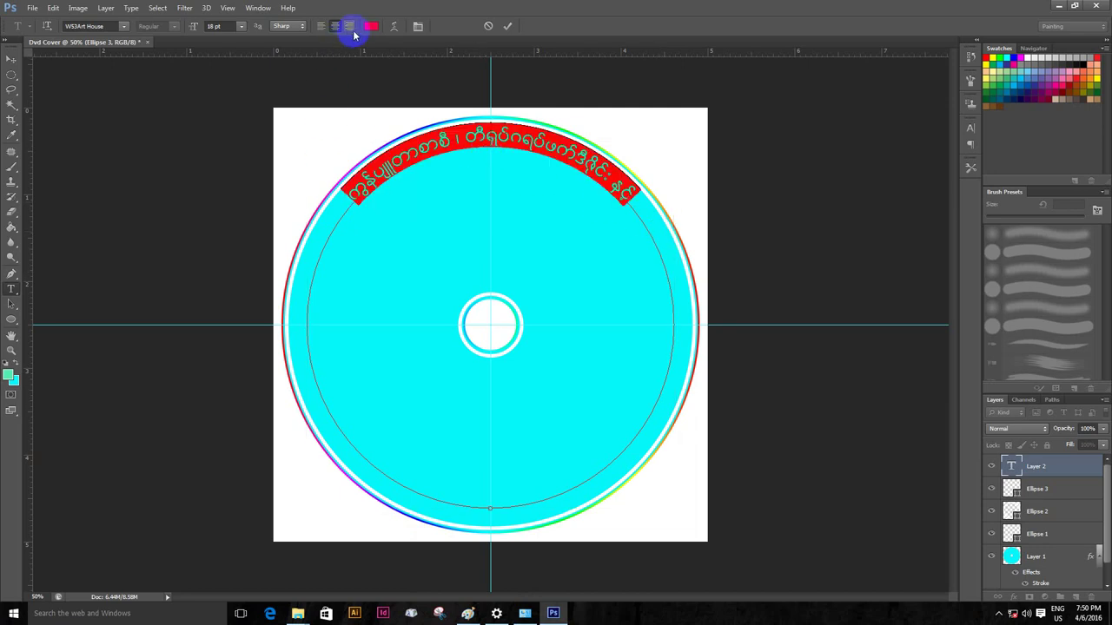
pyautogui.click(372, 25)
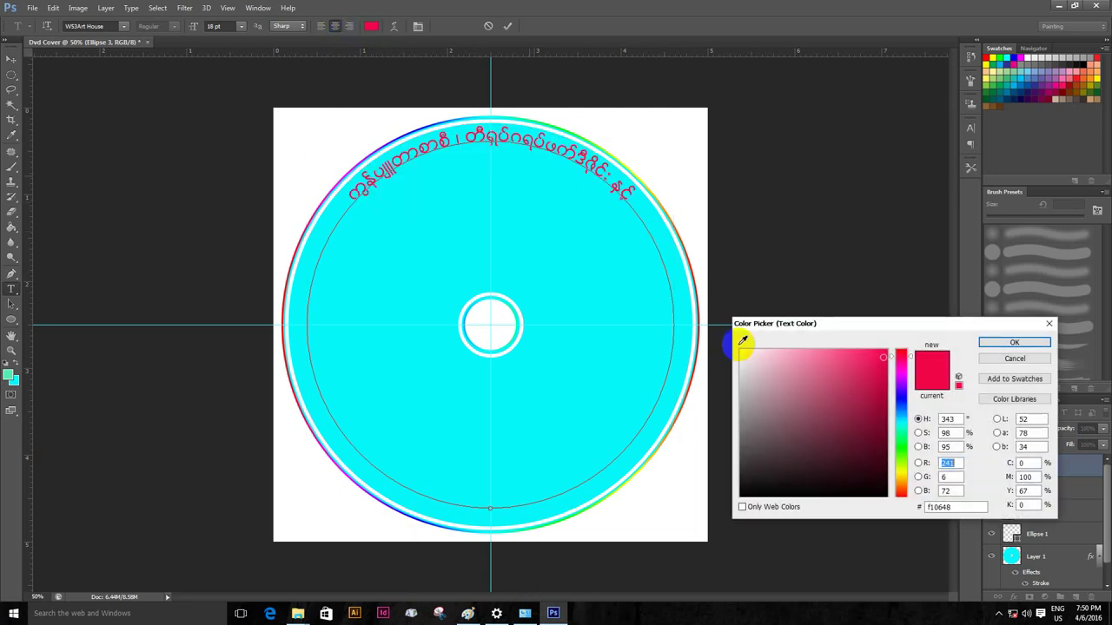
pyautogui.click(902, 444)
pyautogui.moveTo(874, 397); pyautogui.dragTo(871, 432)
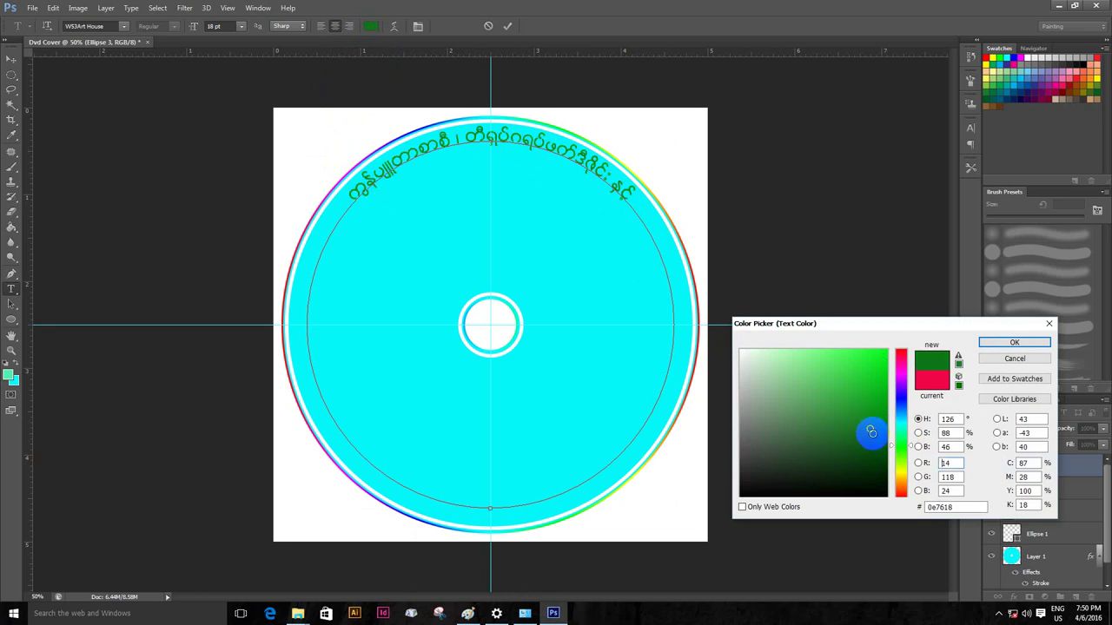
pyautogui.click(1016, 343)
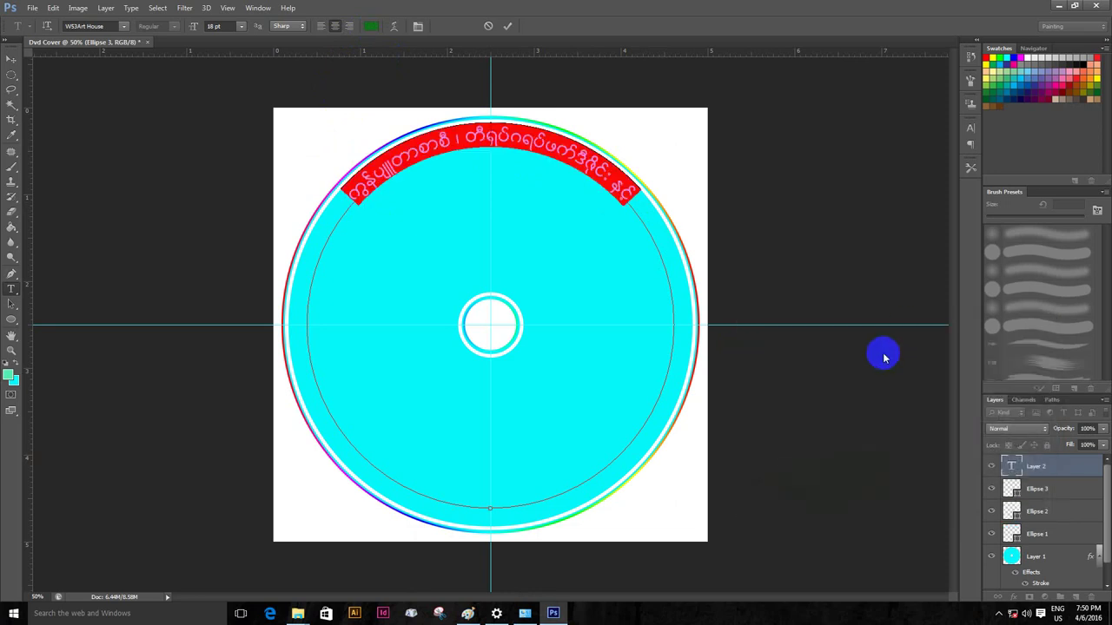
pyautogui.click(508, 26)
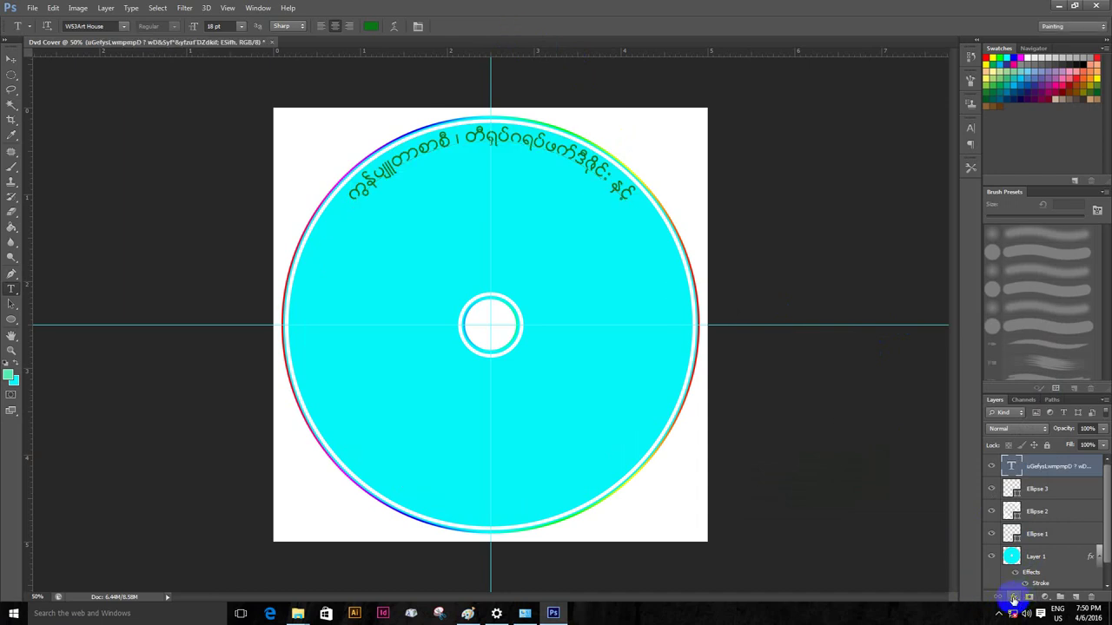
# Add a Stroke layer style to the curved title with white colour and 4 px size.
pyautogui.click(1018, 597)
pyautogui.click(1037, 485)
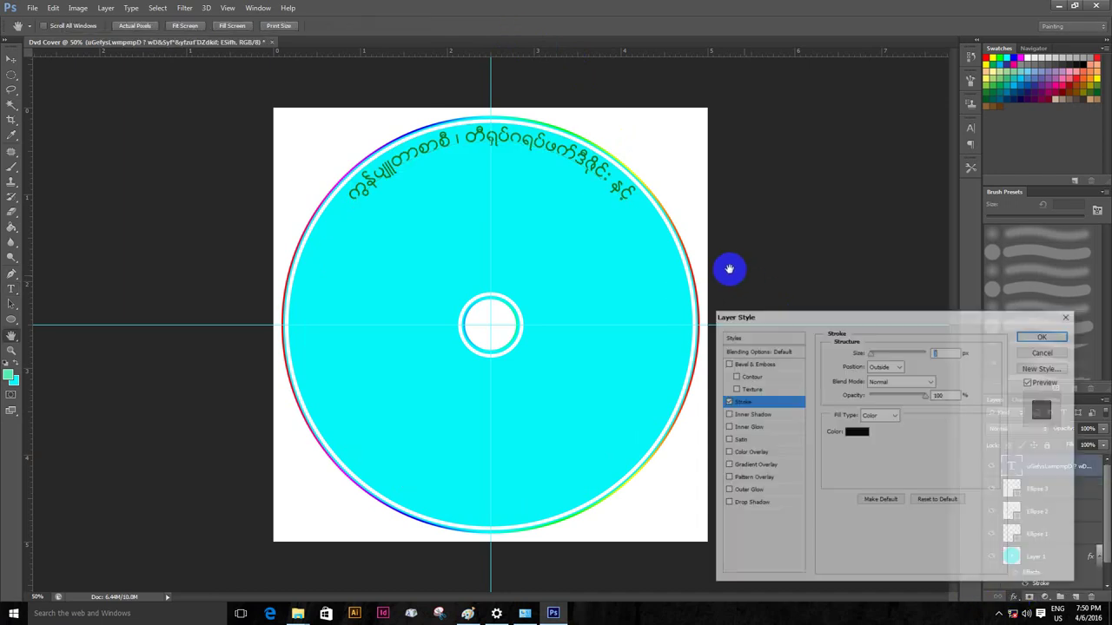
pyautogui.click(853, 431)
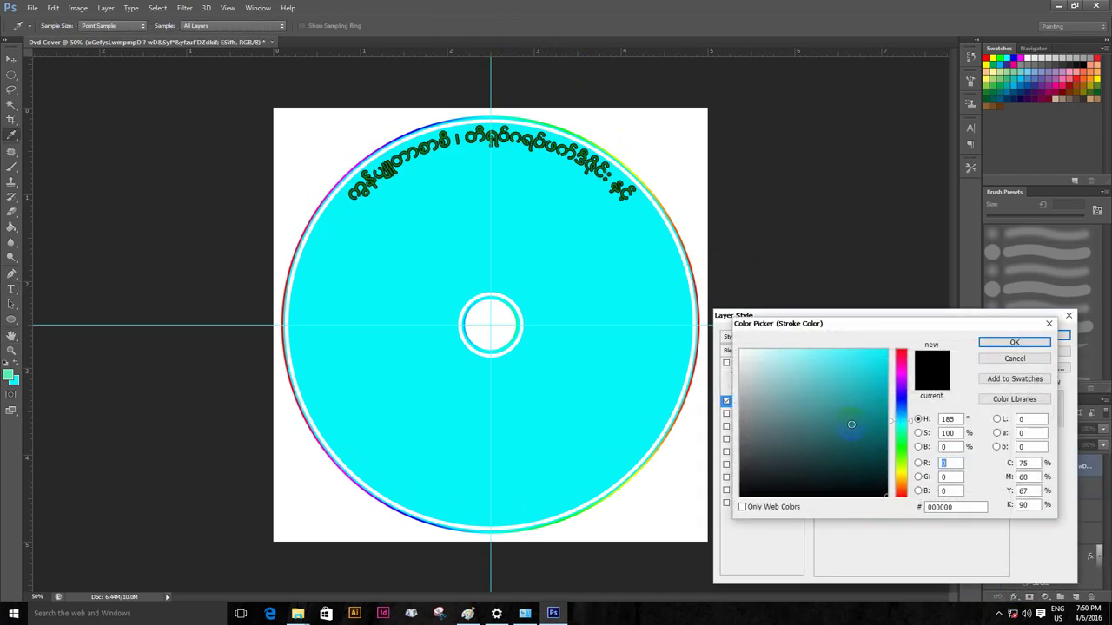
pyautogui.click(741, 351)
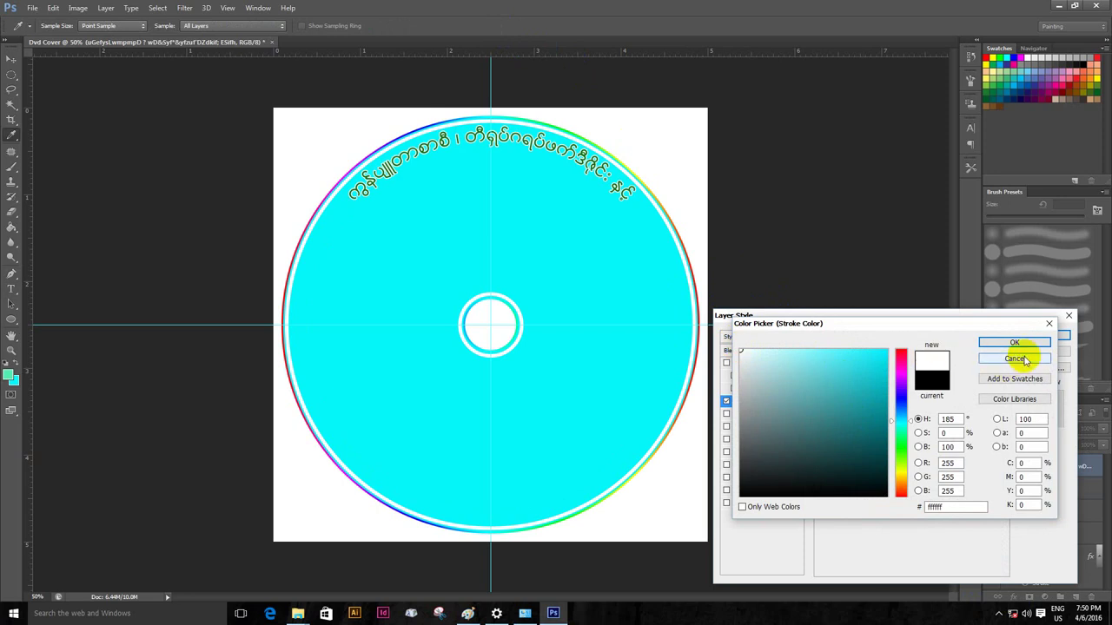
pyautogui.click(1015, 342)
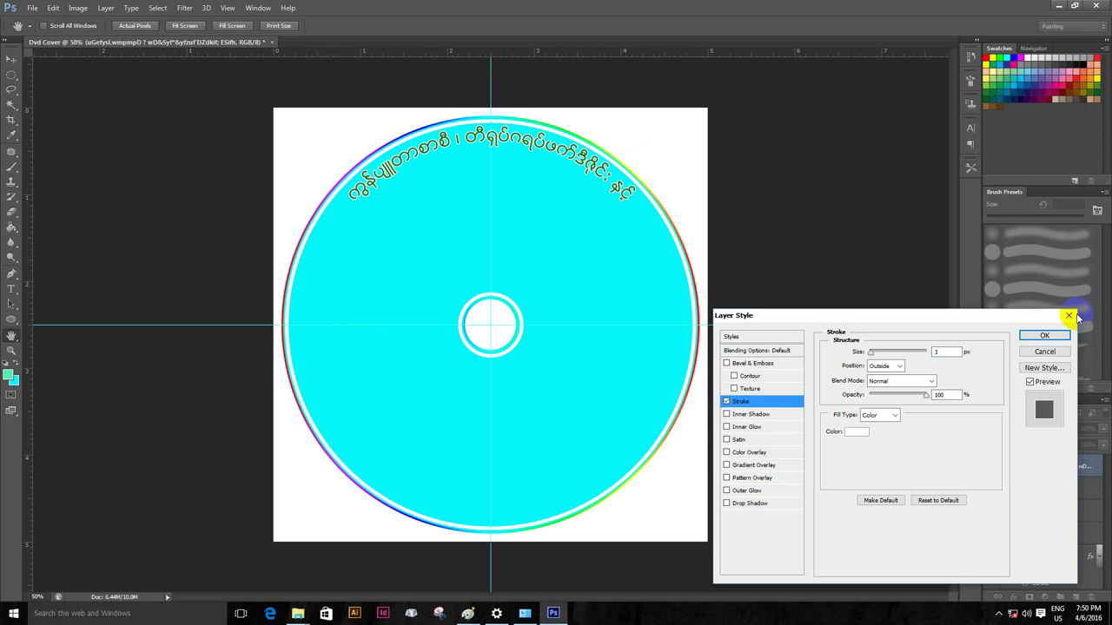
pyautogui.click(1042, 338)
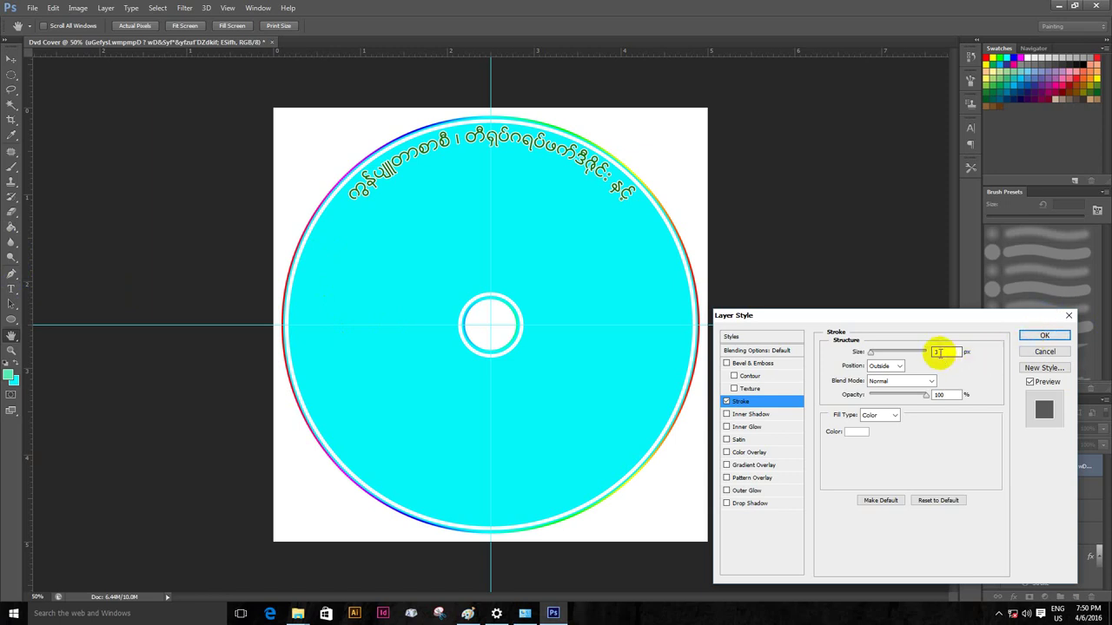
pyautogui.click(939, 350)
pyautogui.doubleClick(940, 350)
pyautogui.write('1')
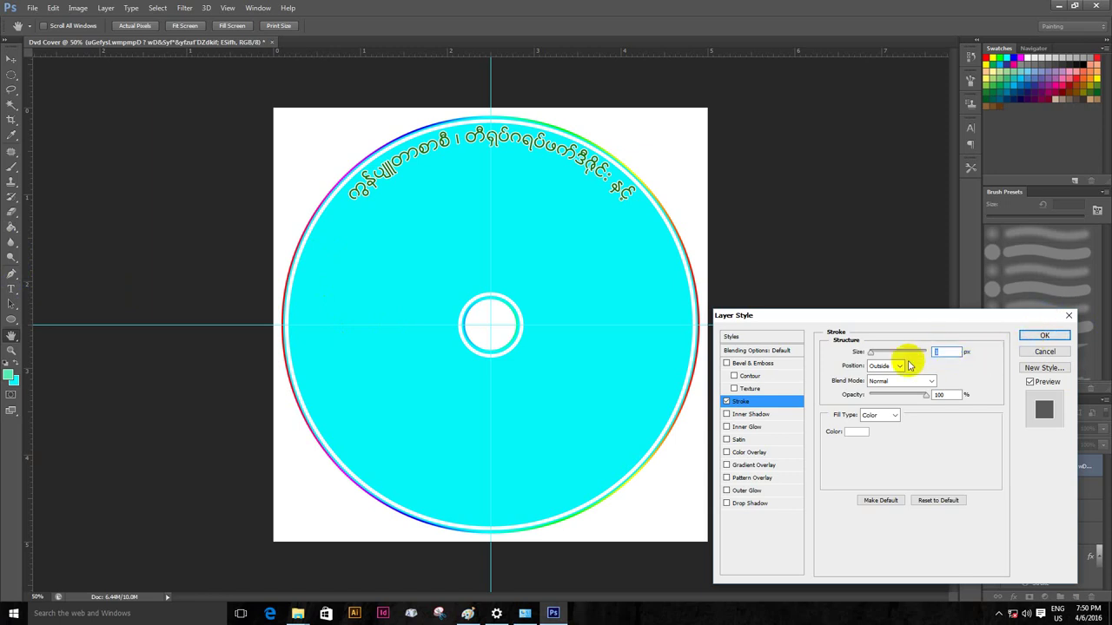
pyautogui.write('5')
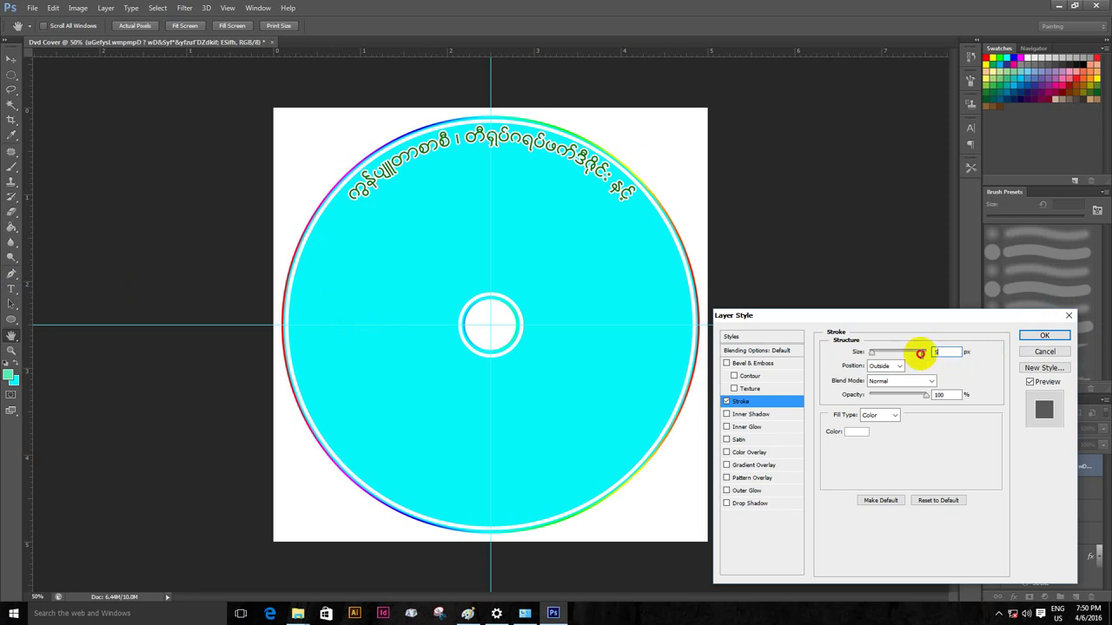
pyautogui.write('4')
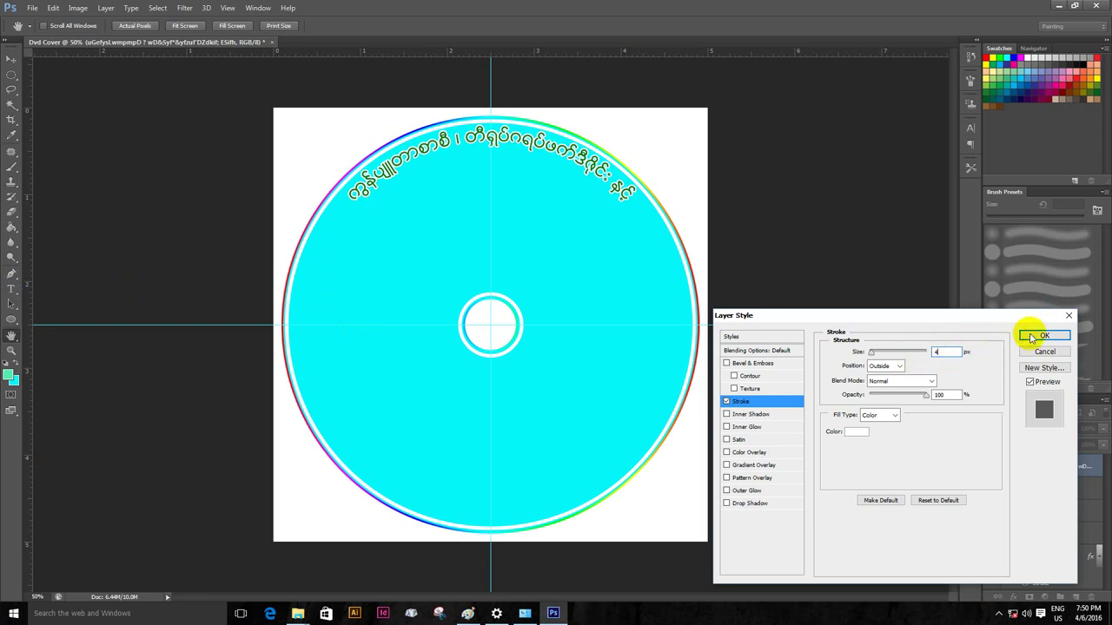
pyautogui.click(1038, 337)
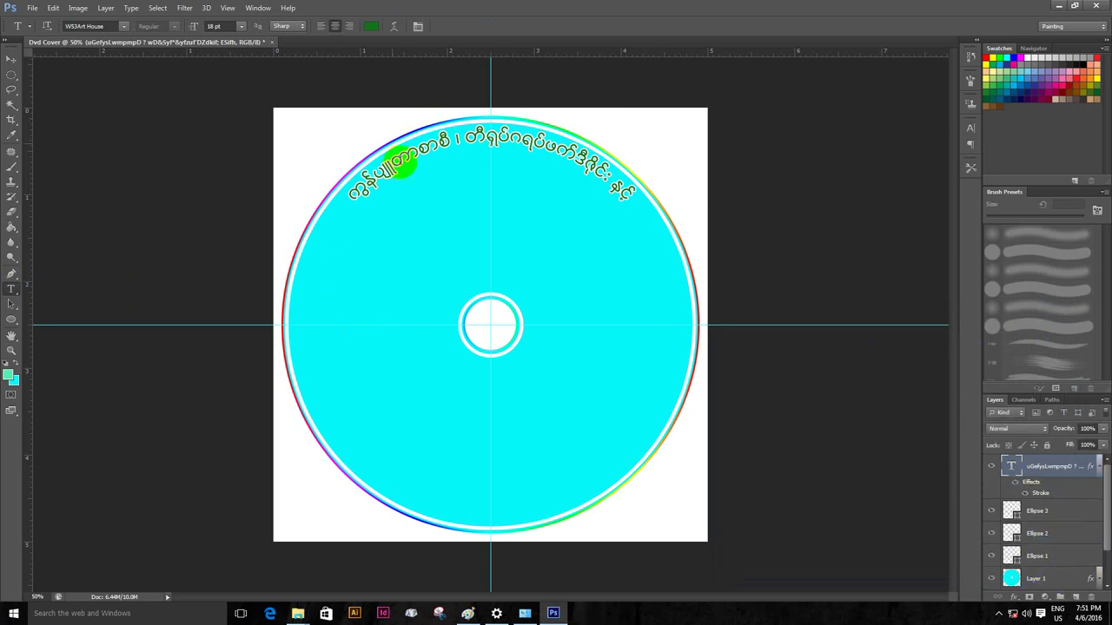
pyautogui.moveTo(467, 613)
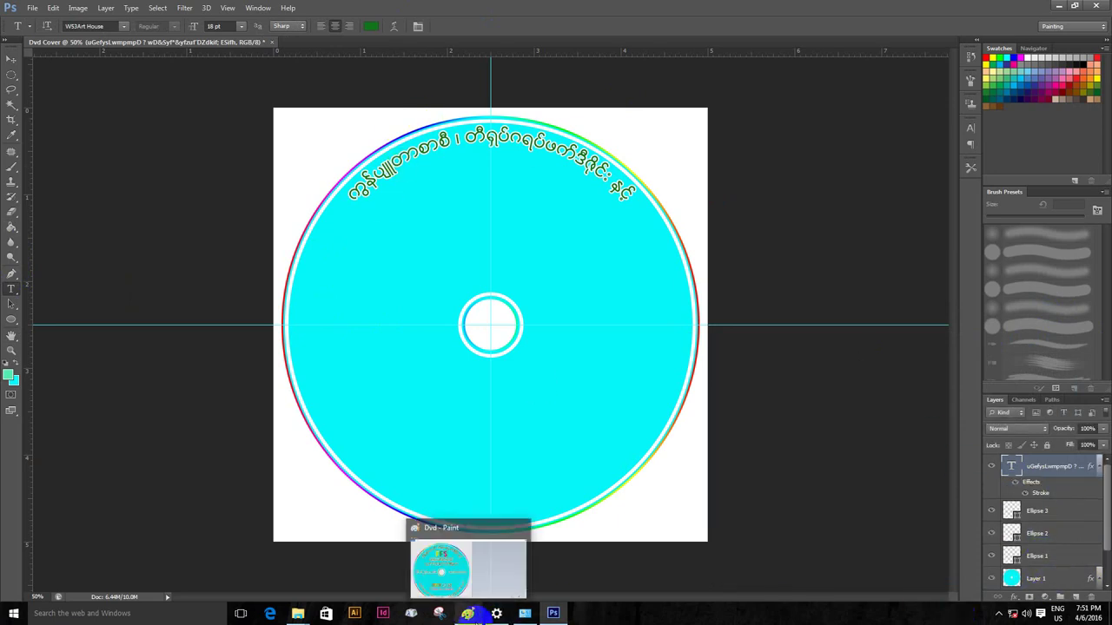
# Start a text layer near the label's top-left corner, trying the Wide Latin font.
pyautogui.click(449, 589)
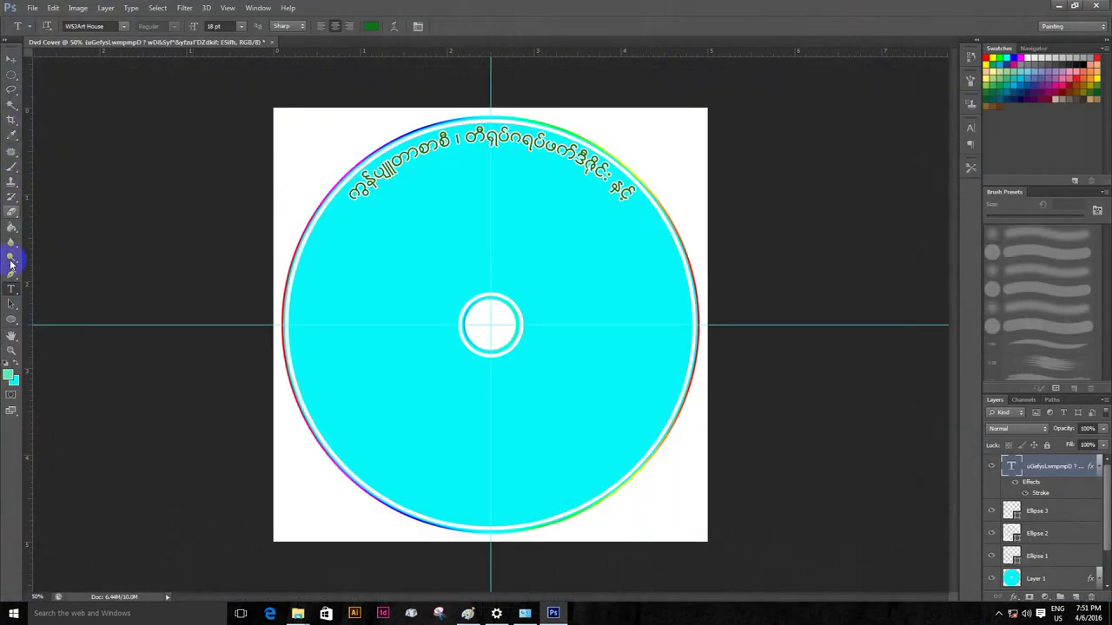
pyautogui.click(298, 142)
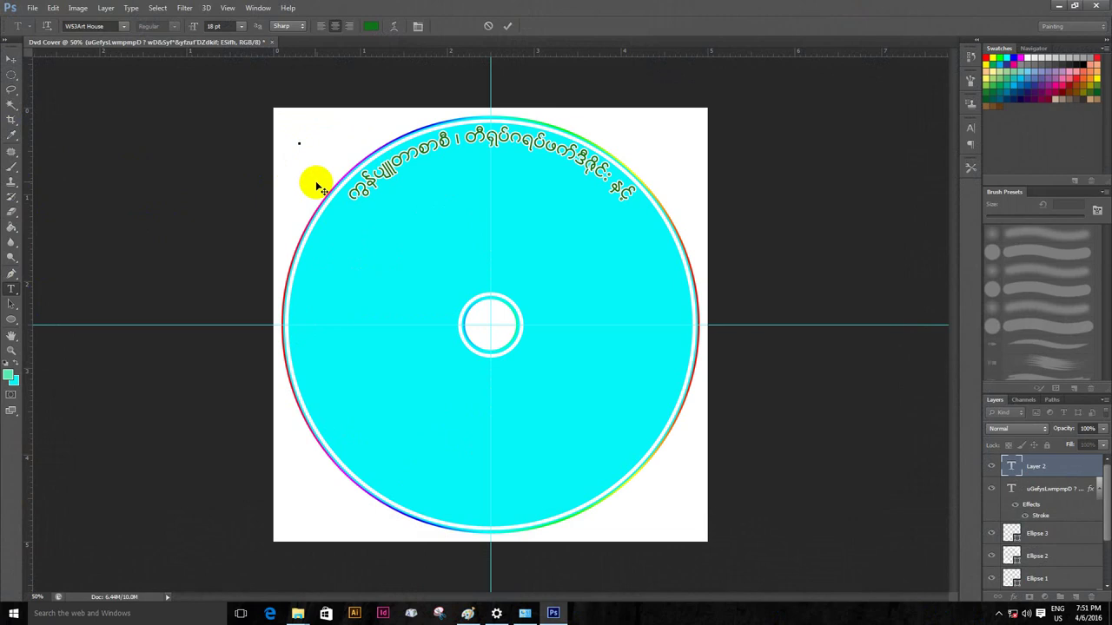
pyautogui.click(112, 25)
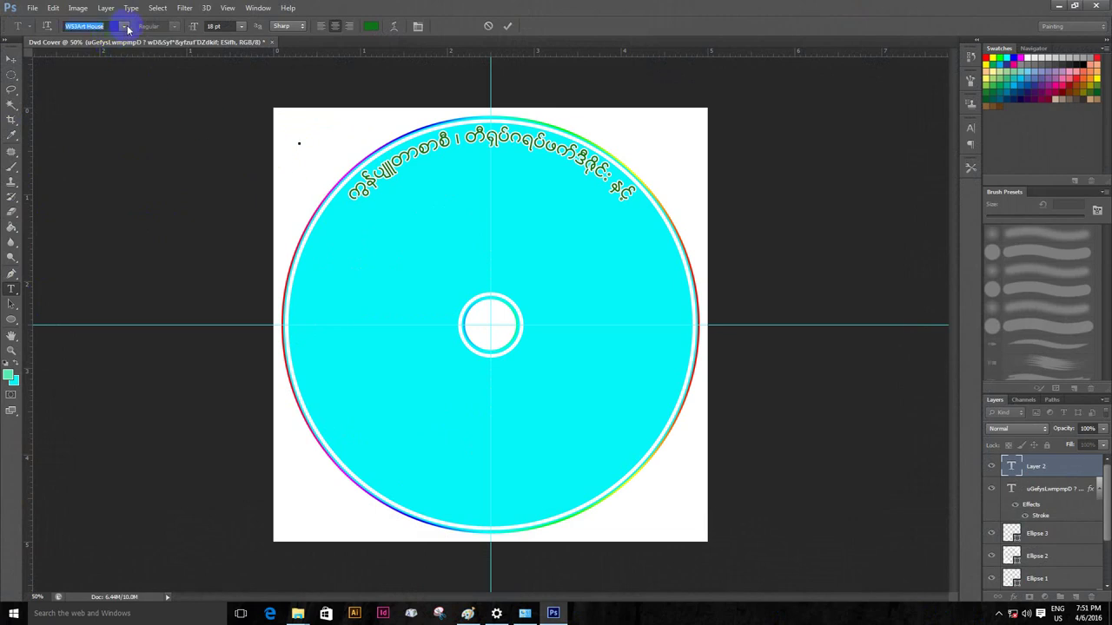
pyautogui.click(124, 26)
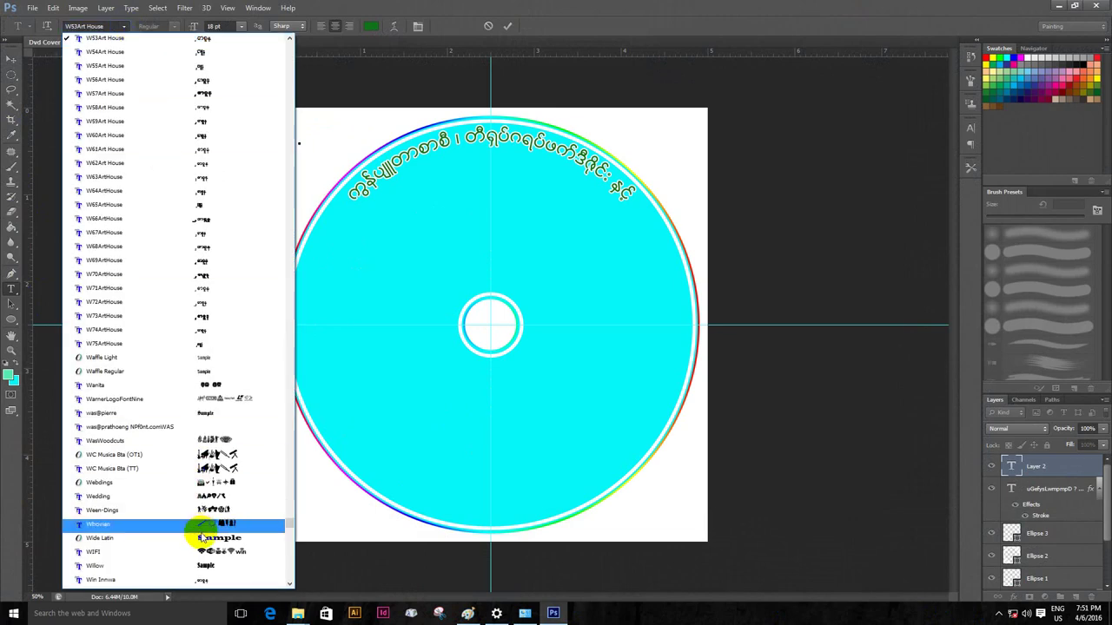
pyautogui.click(200, 537)
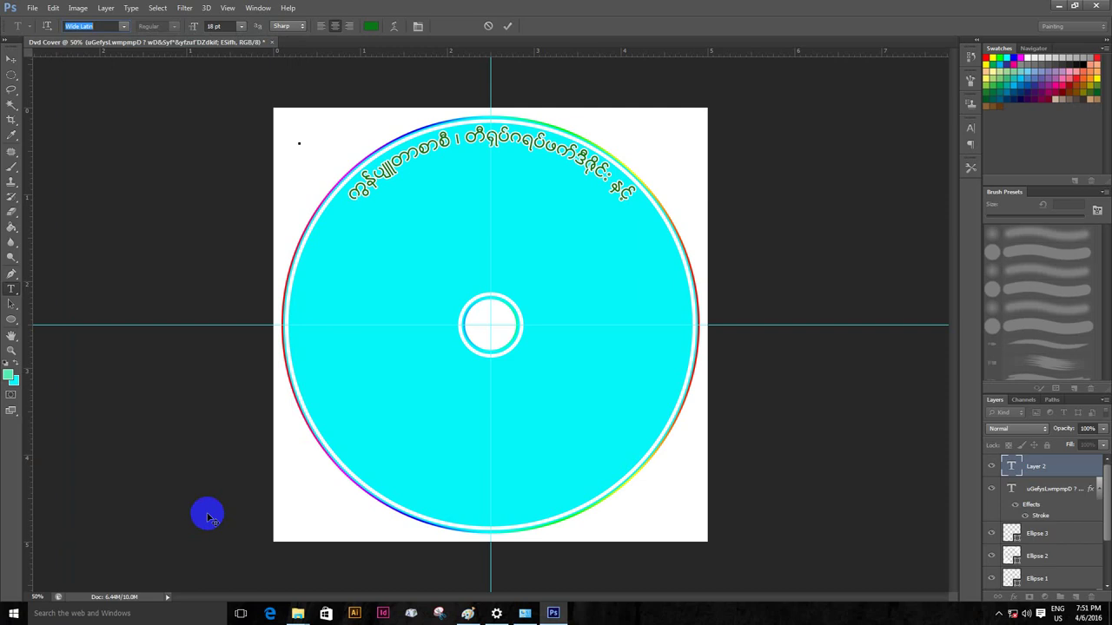
pyautogui.write('FFF English Pre...')
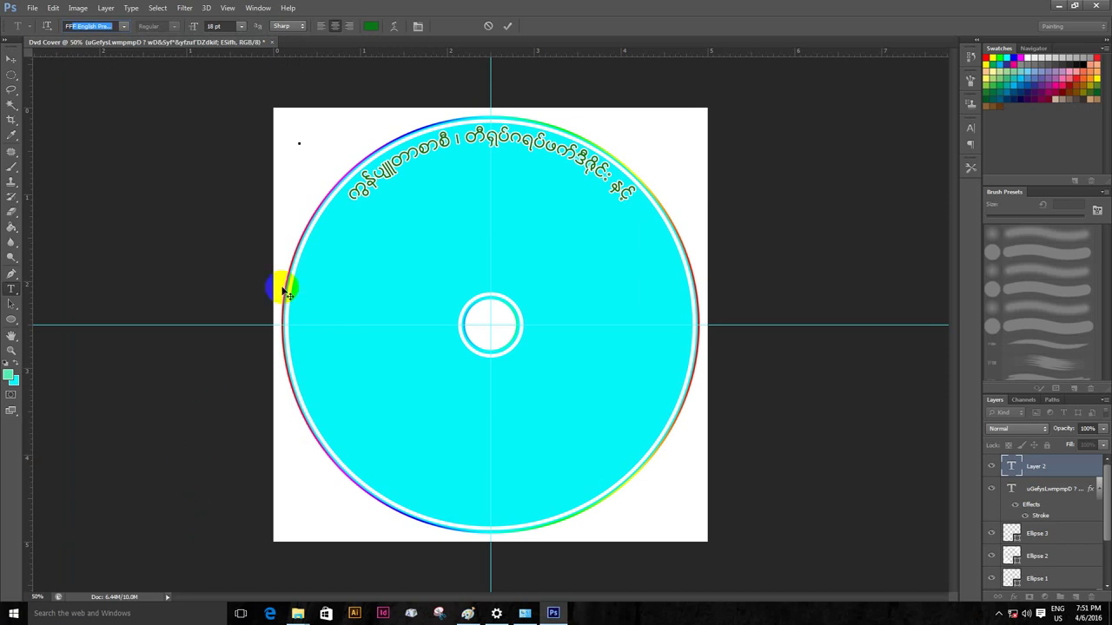
pyautogui.press('Down')
pyautogui.write('L')
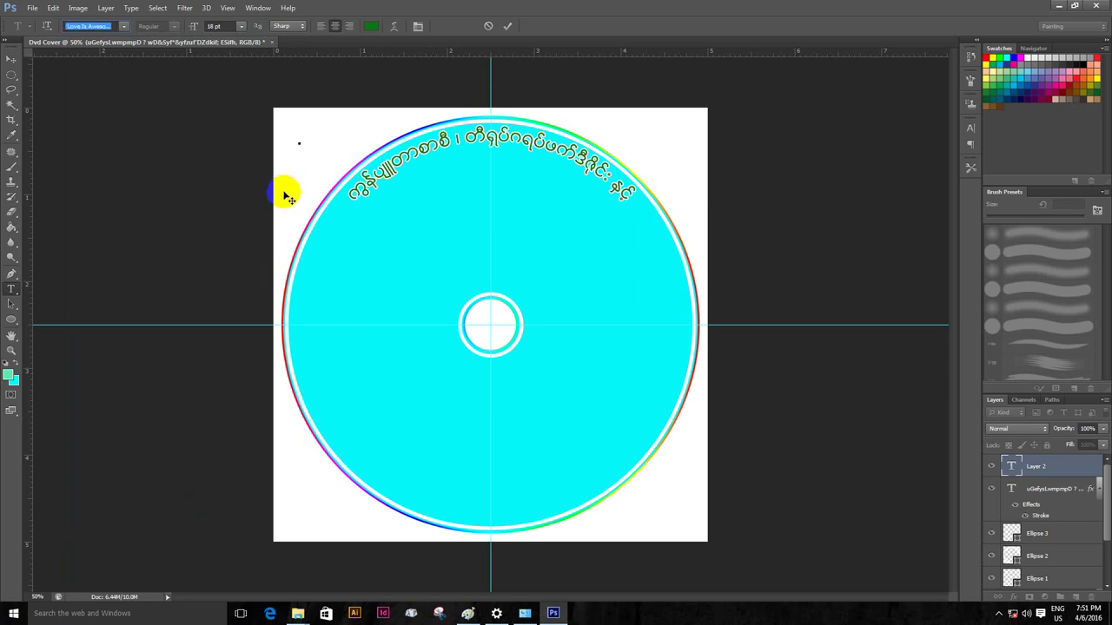
pyautogui.click(286, 200)
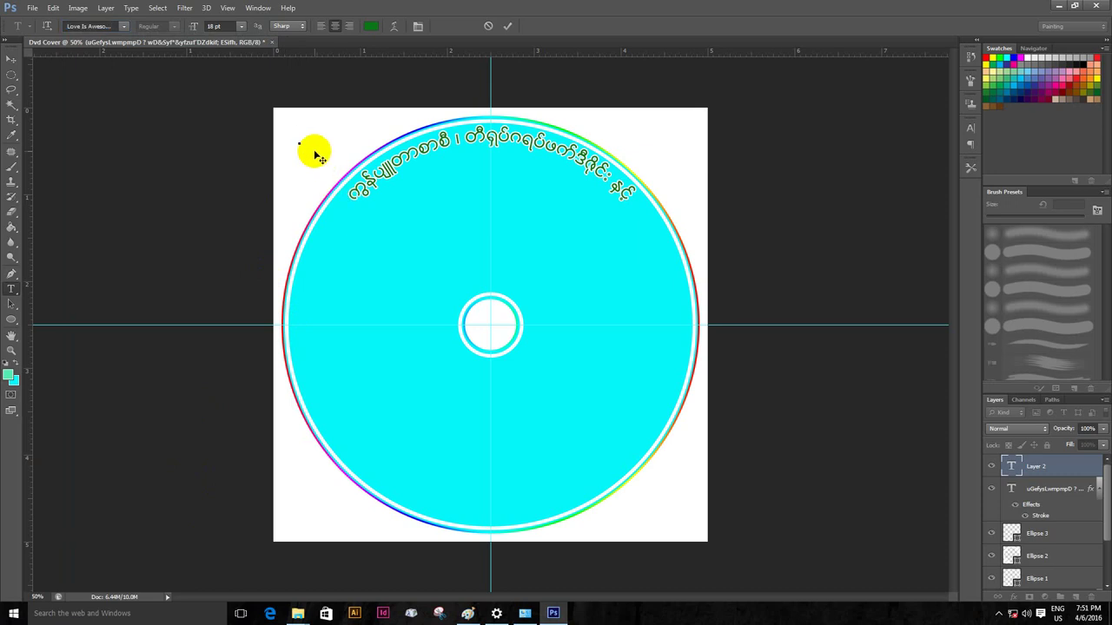
# Type FFS and set the letters in the 19th Century Renegade font.
pyautogui.write('FF')
pyautogui.write('S')
pyautogui.hotkey('ctrl', 'a')
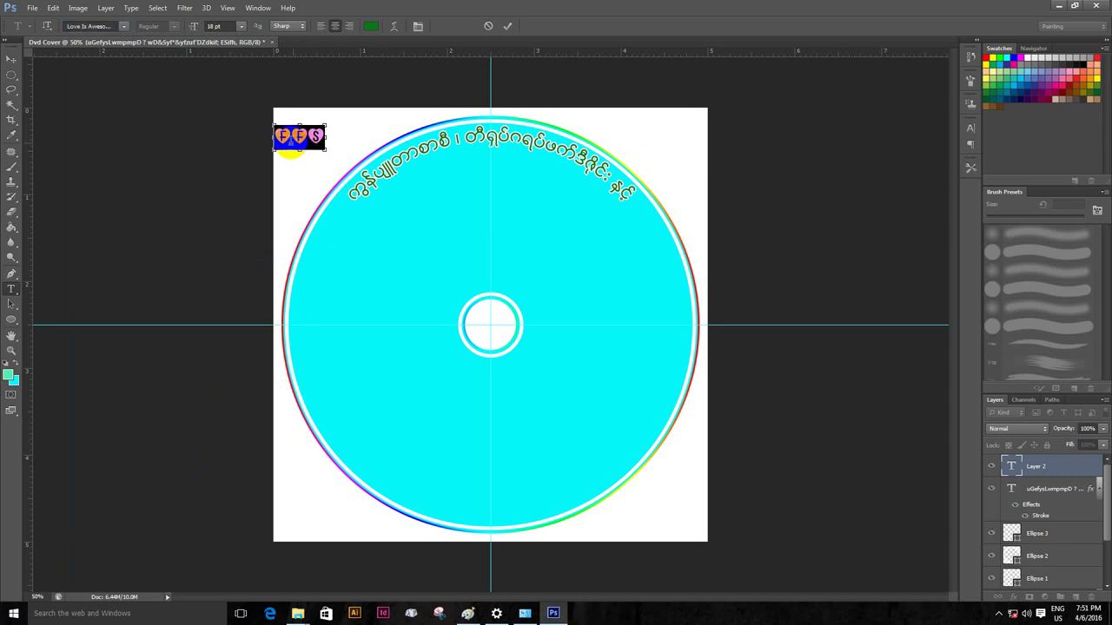
pyautogui.click(106, 25)
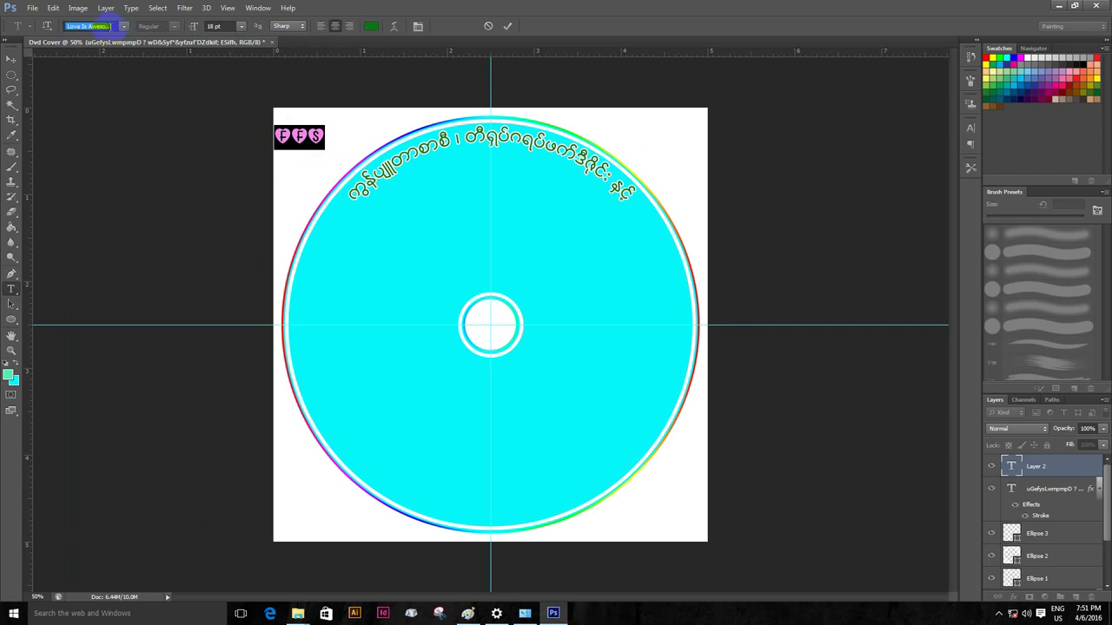
pyautogui.write('2-D-DekDee 2')
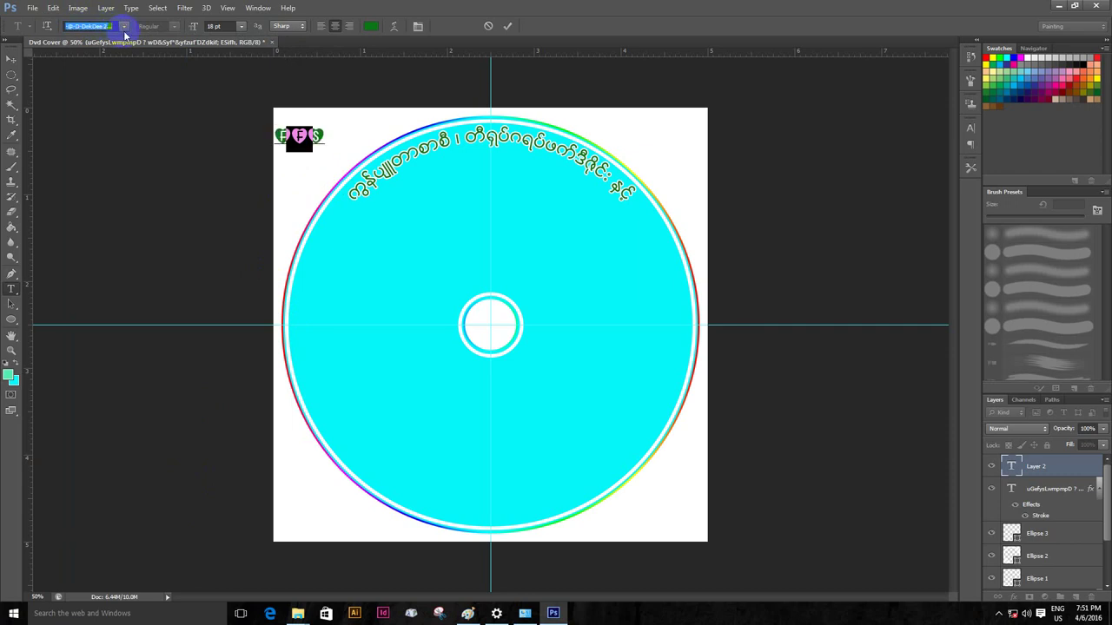
pyautogui.click(126, 28)
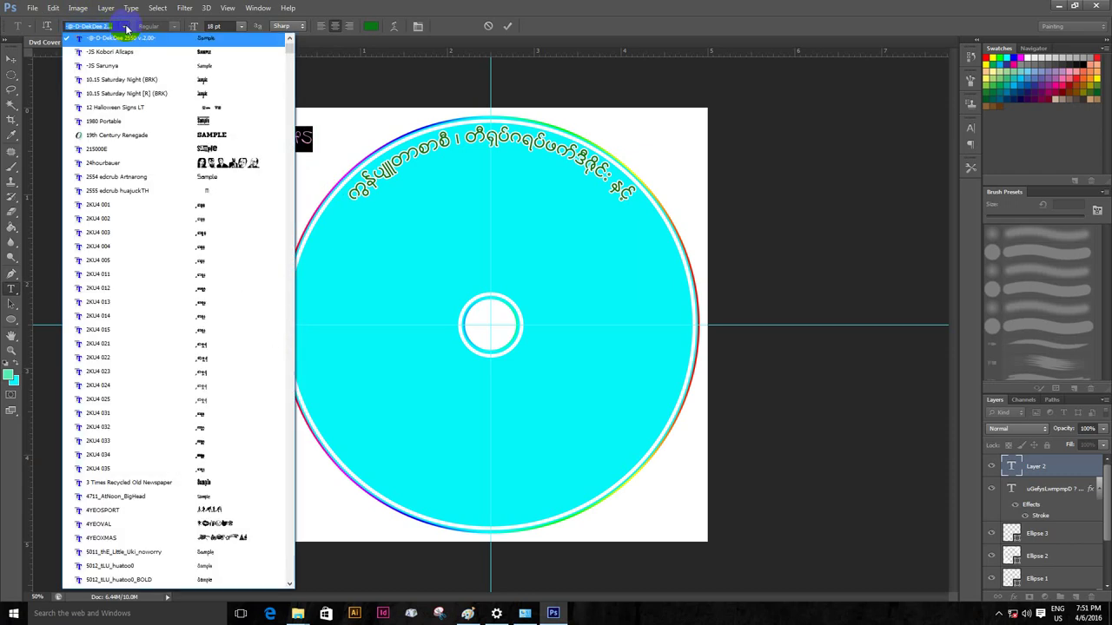
pyautogui.scroll(2, 212, 174)
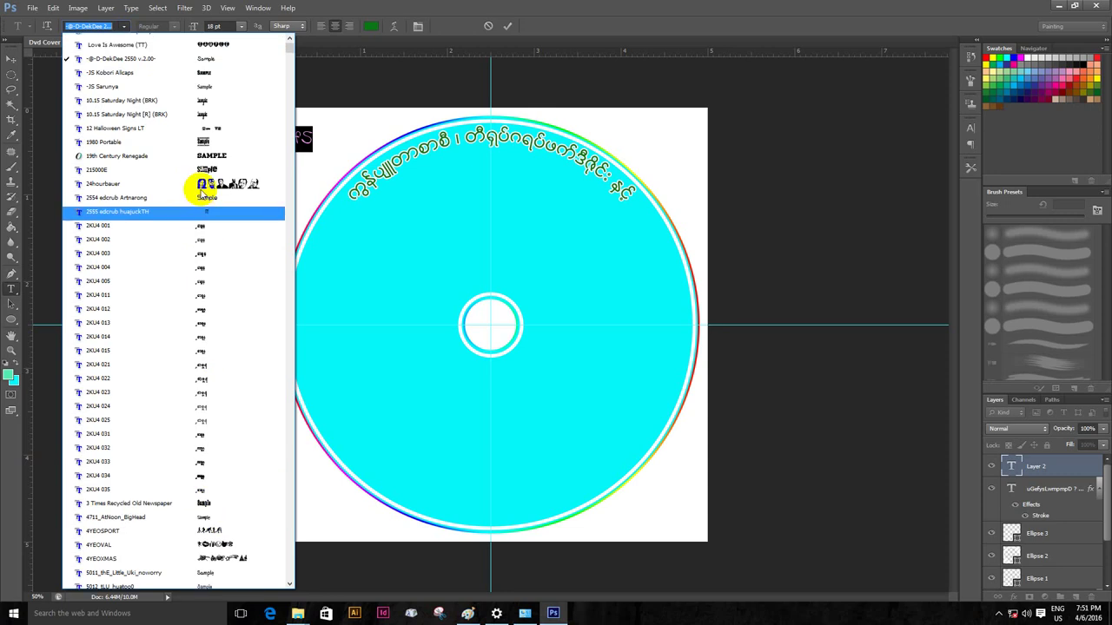
pyautogui.click(218, 163)
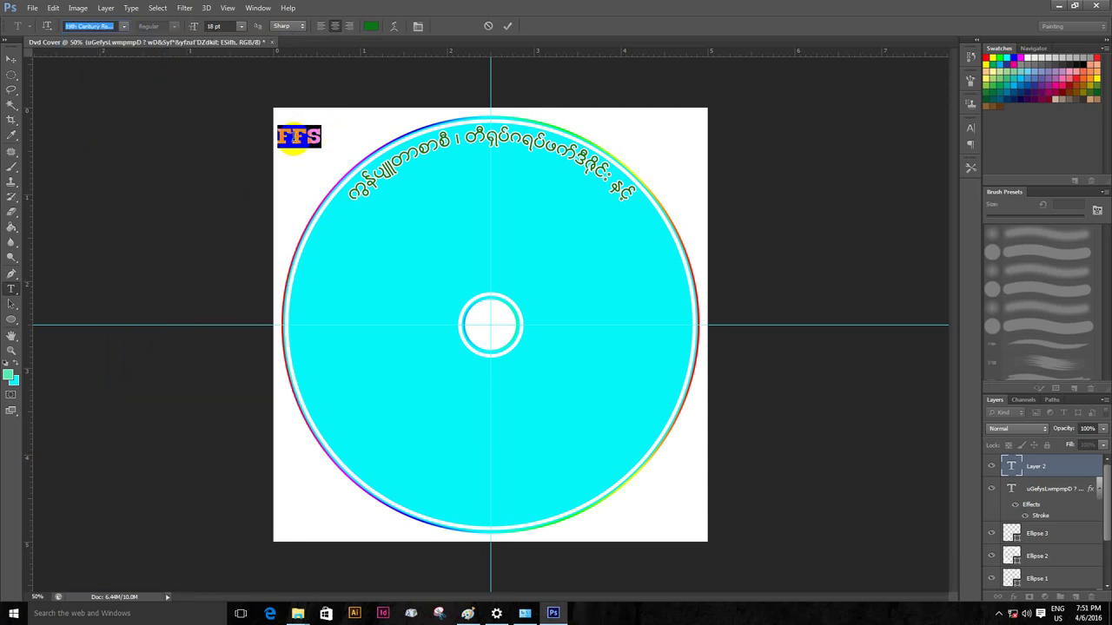
pyautogui.click(266, 137)
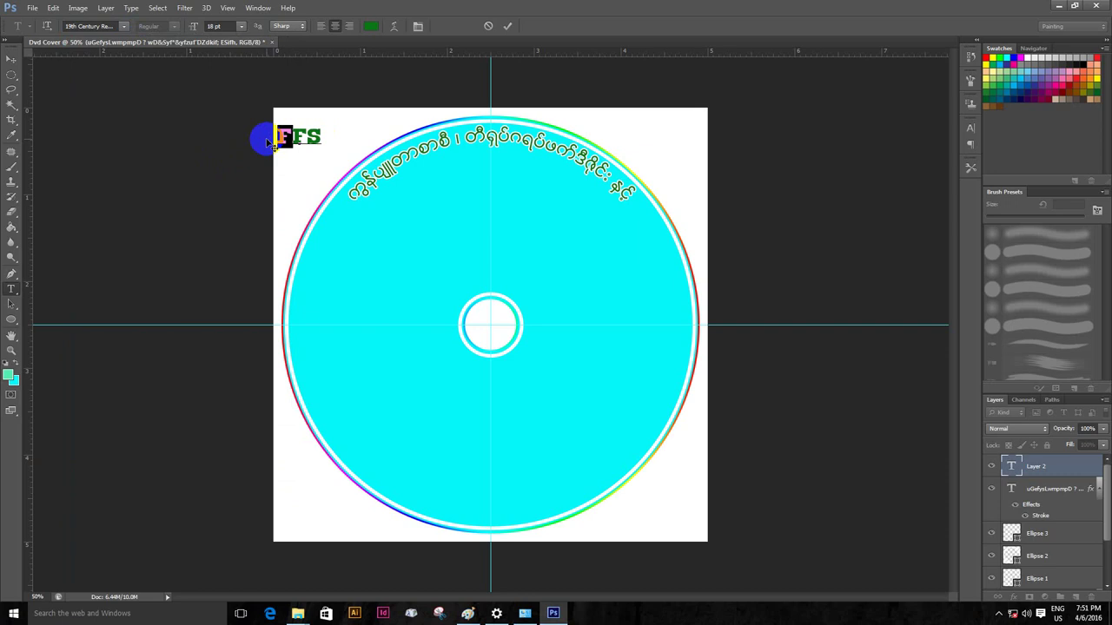
# Colour the first F of FFS bright yellow.
pyautogui.click(371, 26)
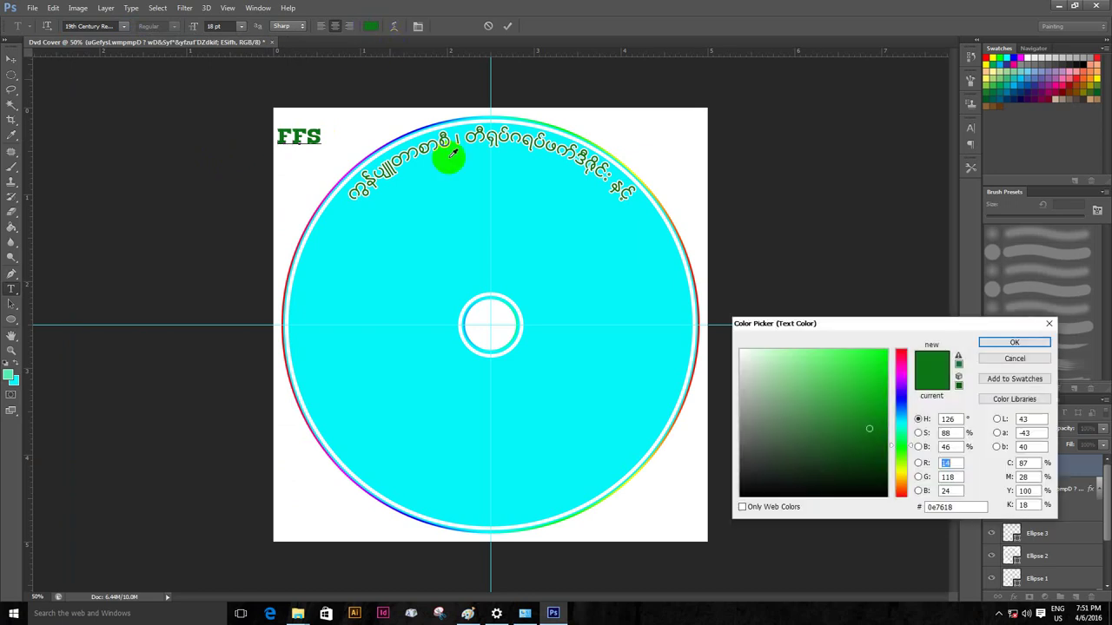
pyautogui.click(901, 476)
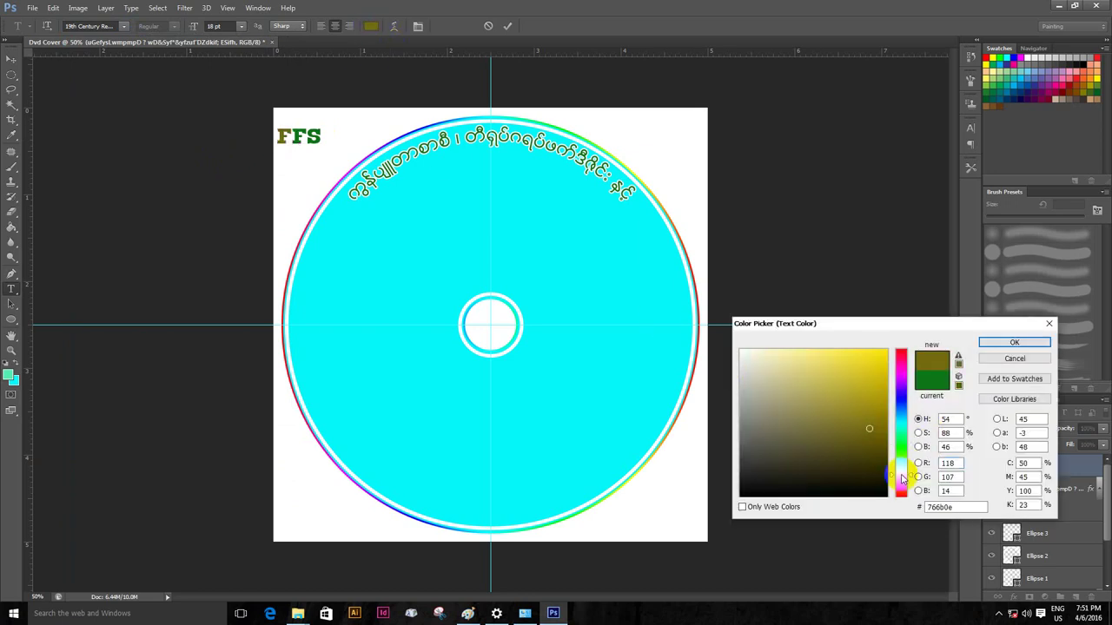
pyautogui.click(882, 372)
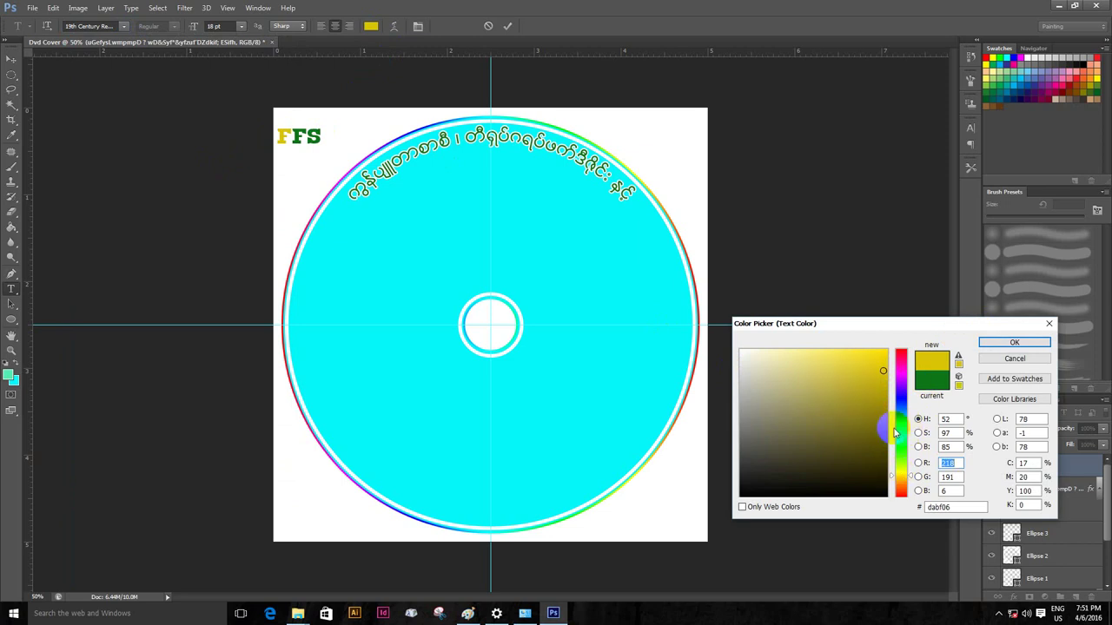
pyautogui.click(884, 354)
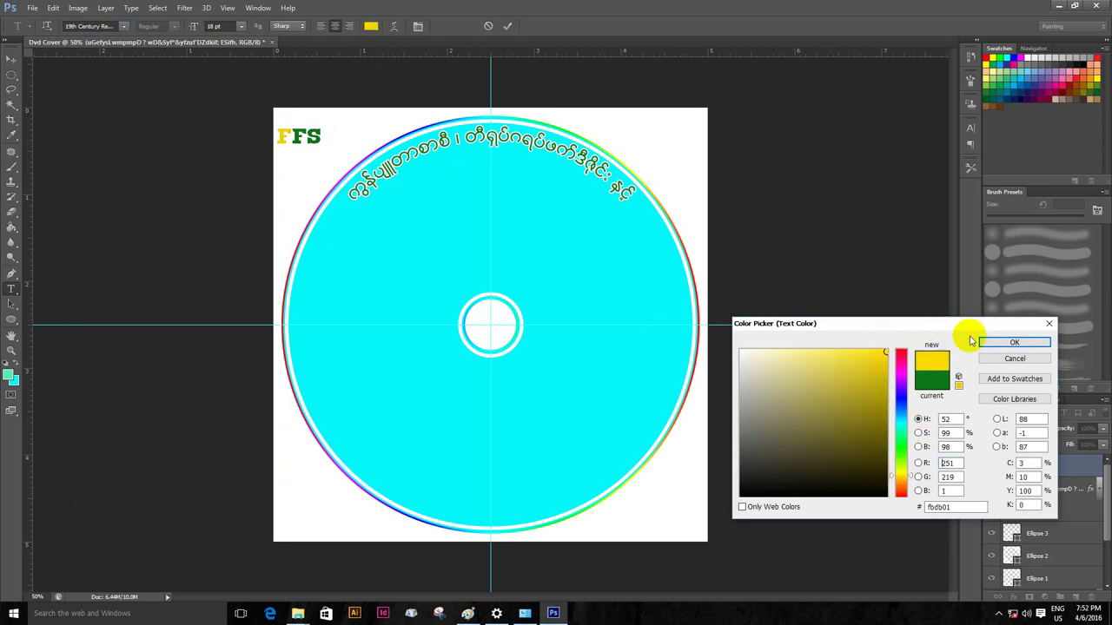
pyautogui.click(1007, 342)
# Colour the S of FFS bright red and commit the text.
pyautogui.moveTo(278, 138); pyautogui.dragTo(315, 137)
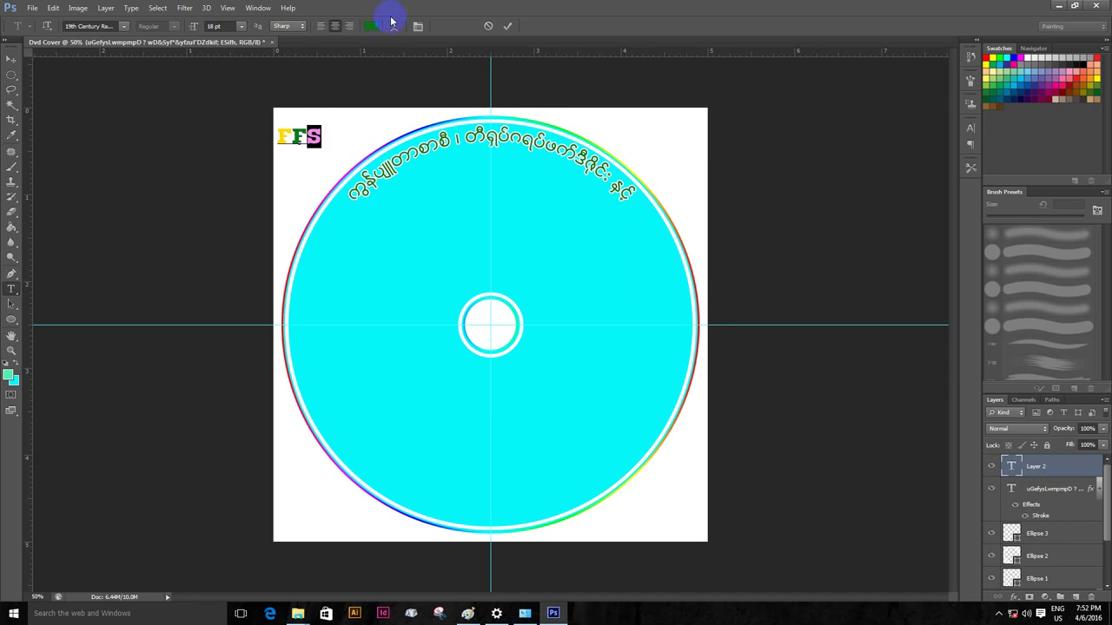
pyautogui.click(371, 27)
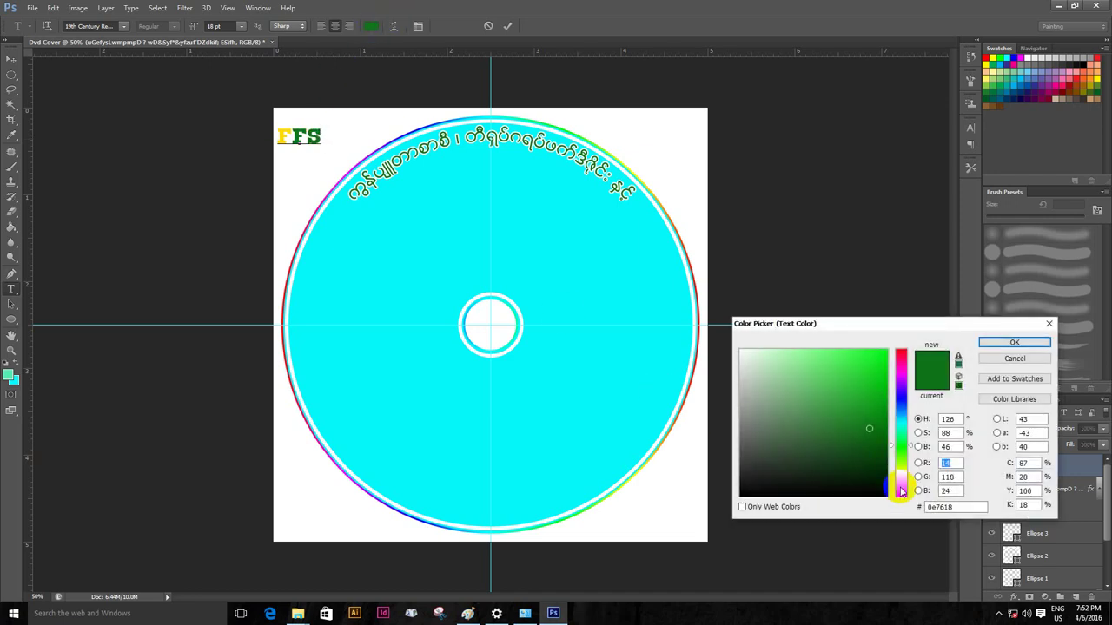
pyautogui.moveTo(901, 478); pyautogui.dragTo(901, 494)
pyautogui.click(883, 347)
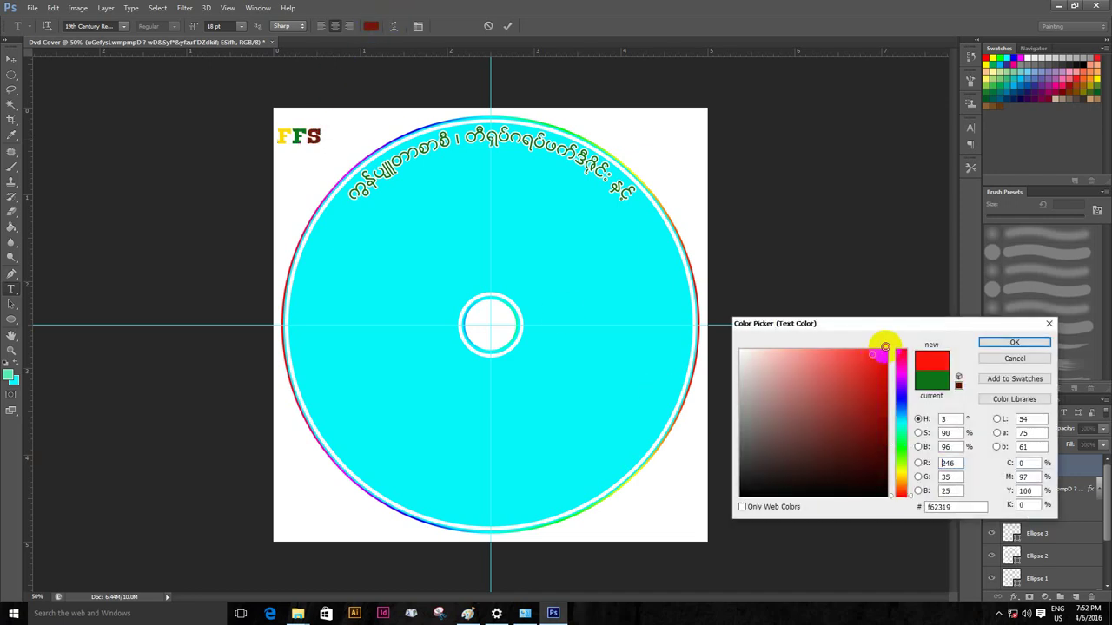
pyautogui.click(992, 344)
pyautogui.click(5, 59)
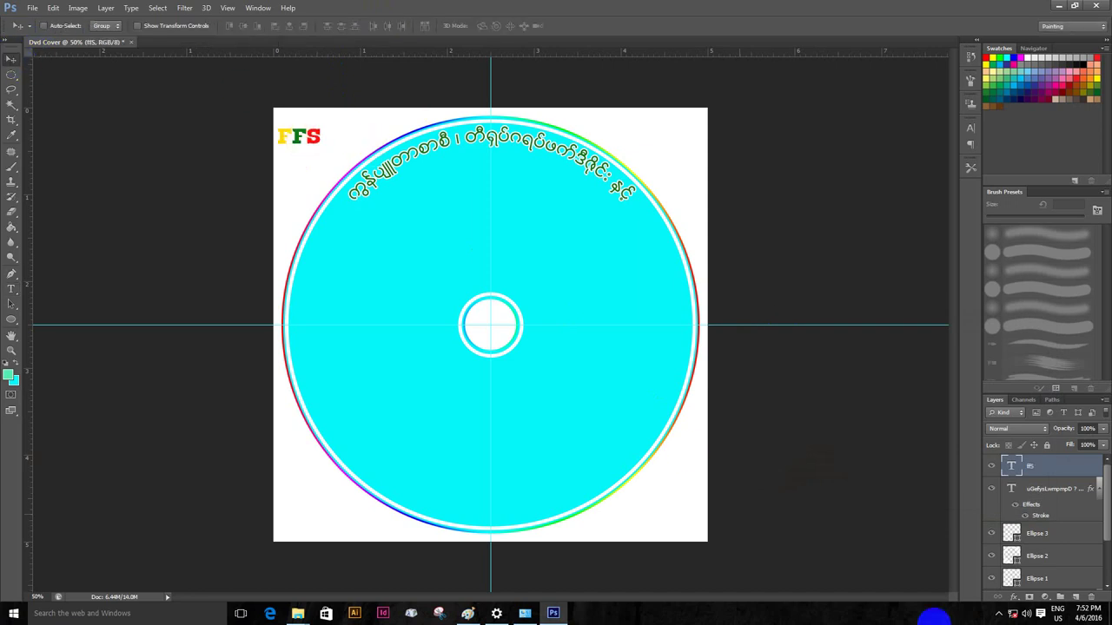
# Add a 5 px white Stroke effect to the FFS text layer.
pyautogui.click(1015, 597)
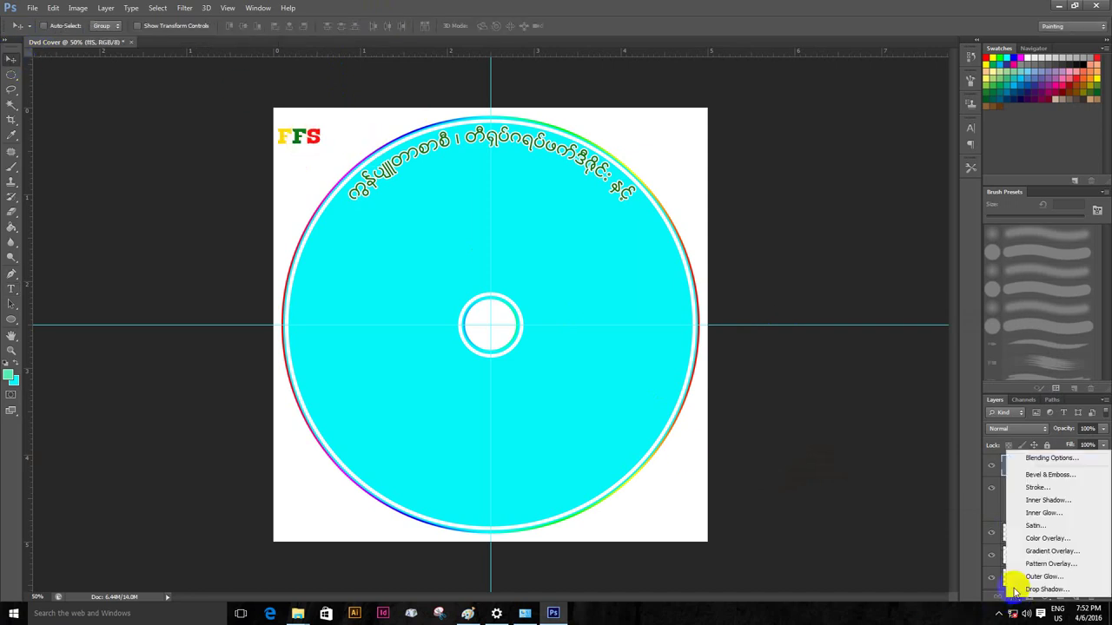
pyautogui.click(1033, 487)
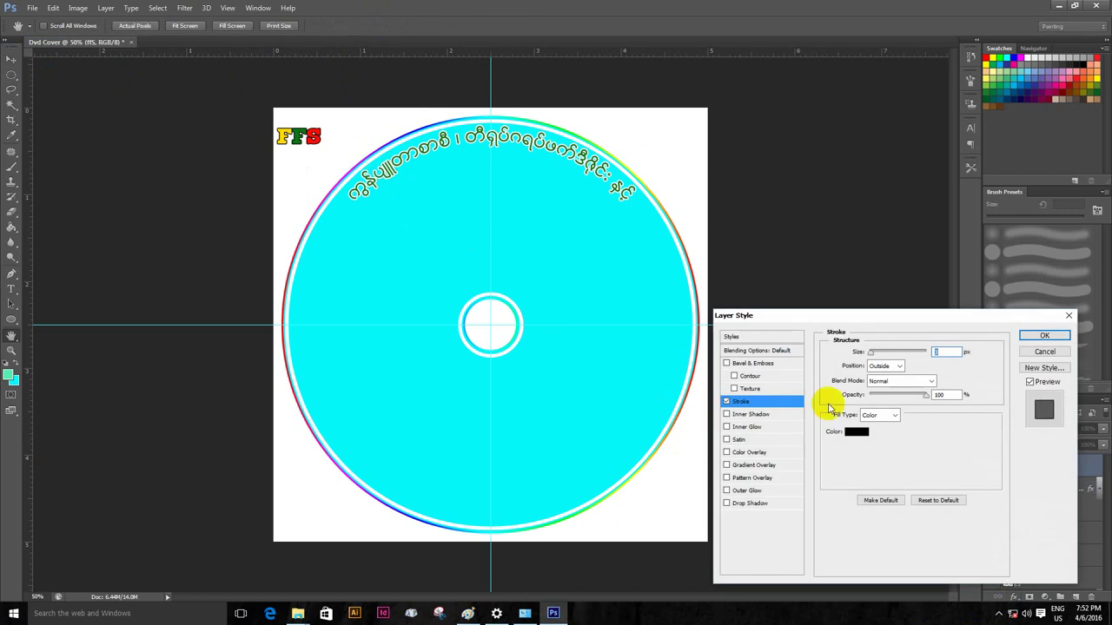
pyautogui.click(855, 432)
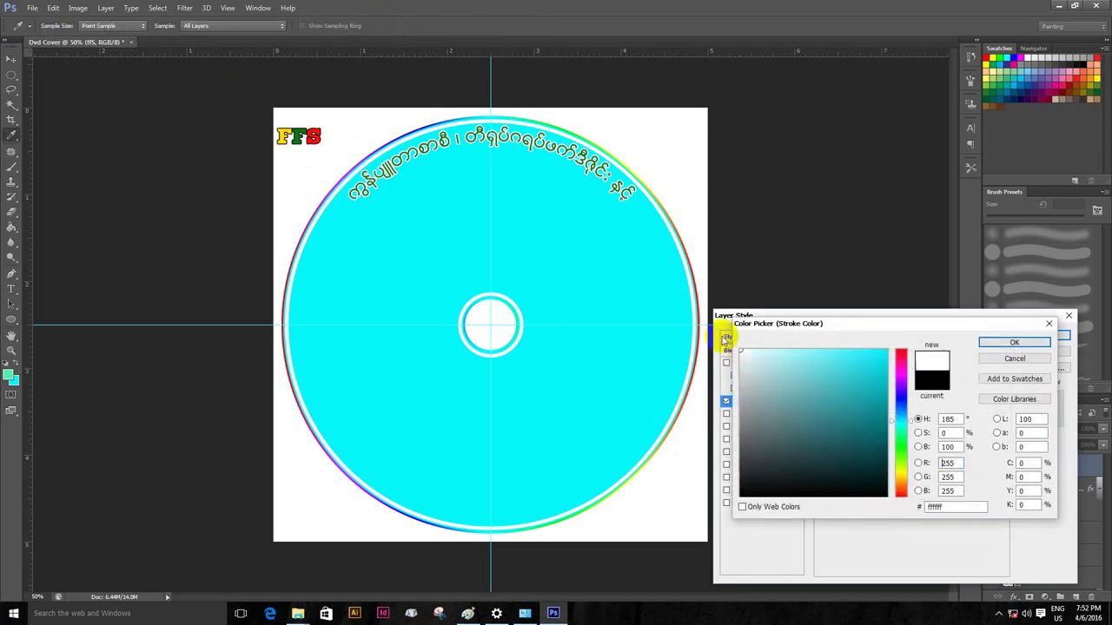
pyautogui.click(1010, 342)
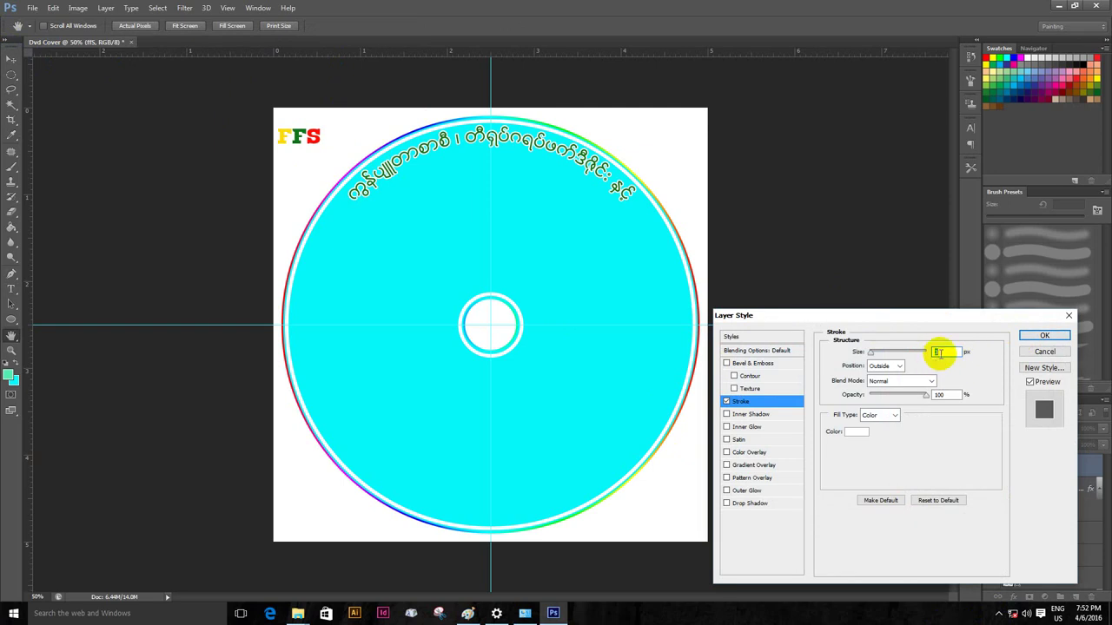
pyautogui.write('5')
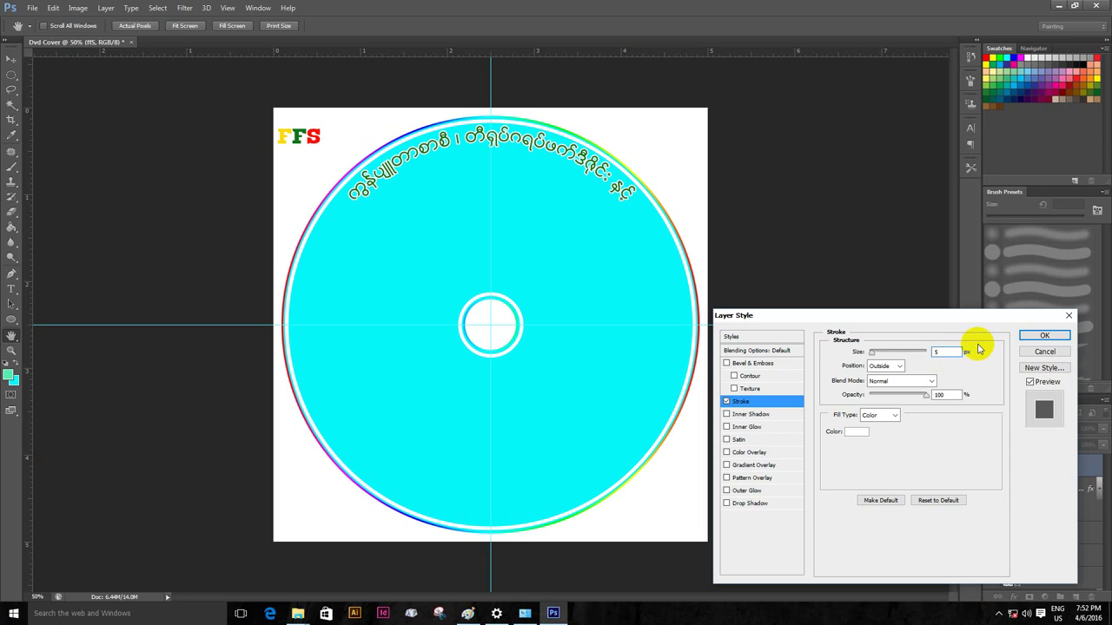
pyautogui.click(1033, 338)
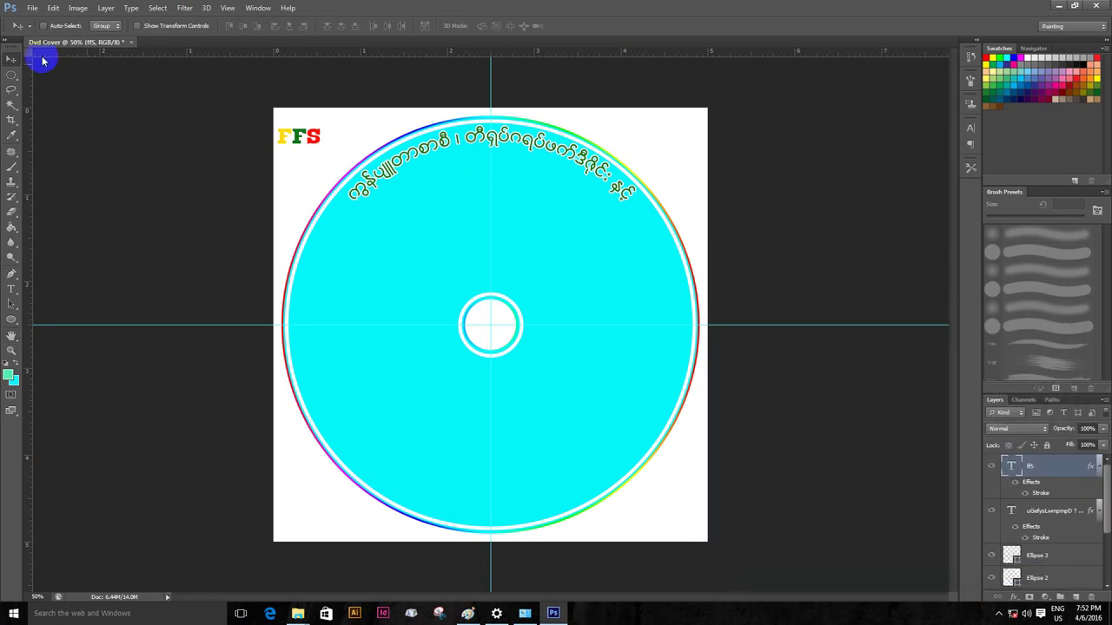
# Free-transform the FFS logo to about 245% and centre it under the curved title.
pyautogui.click(12, 58)
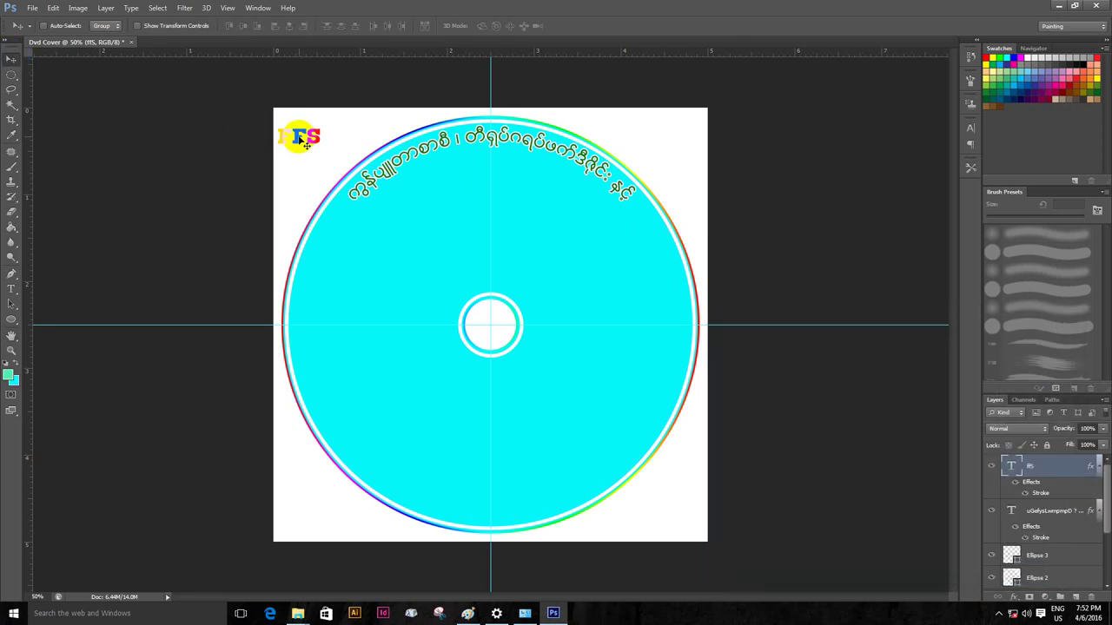
pyautogui.hotkey('ctrl', 't')
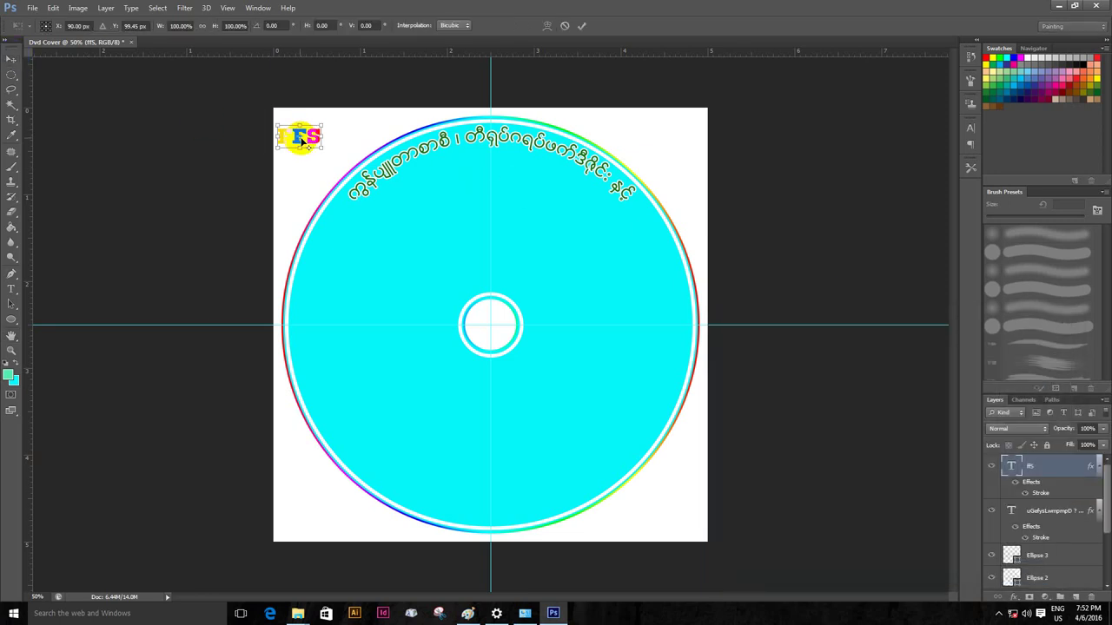
pyautogui.moveTo(321, 149)
pyautogui.mouseDown()
pyautogui.moveTo(493, 201)
pyautogui.moveTo(531, 201)
pyautogui.mouseUp()
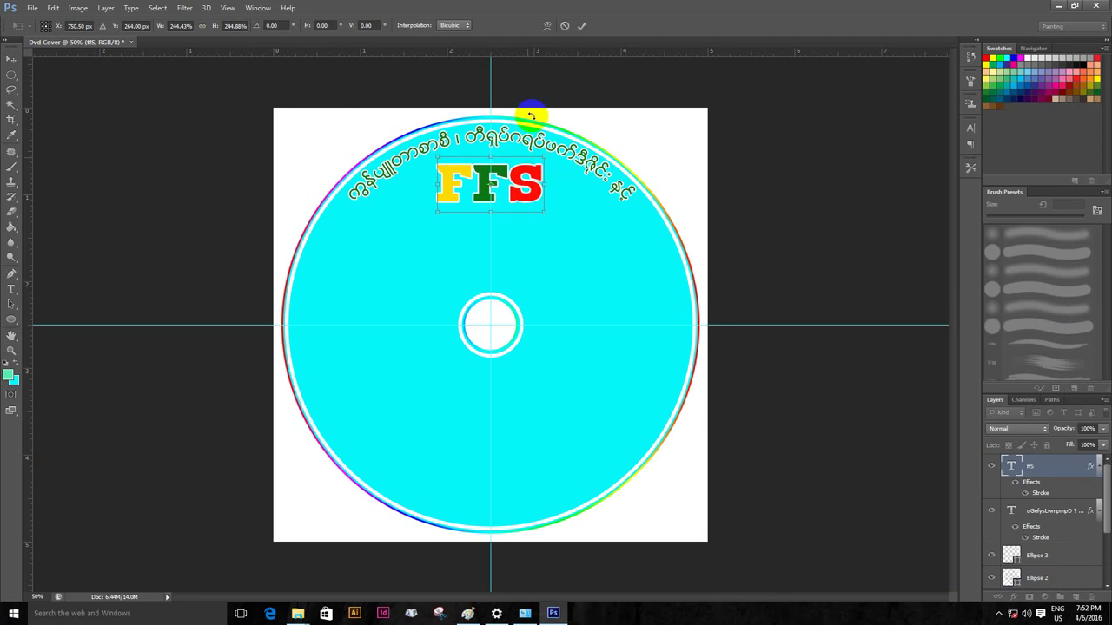
pyautogui.click(582, 28)
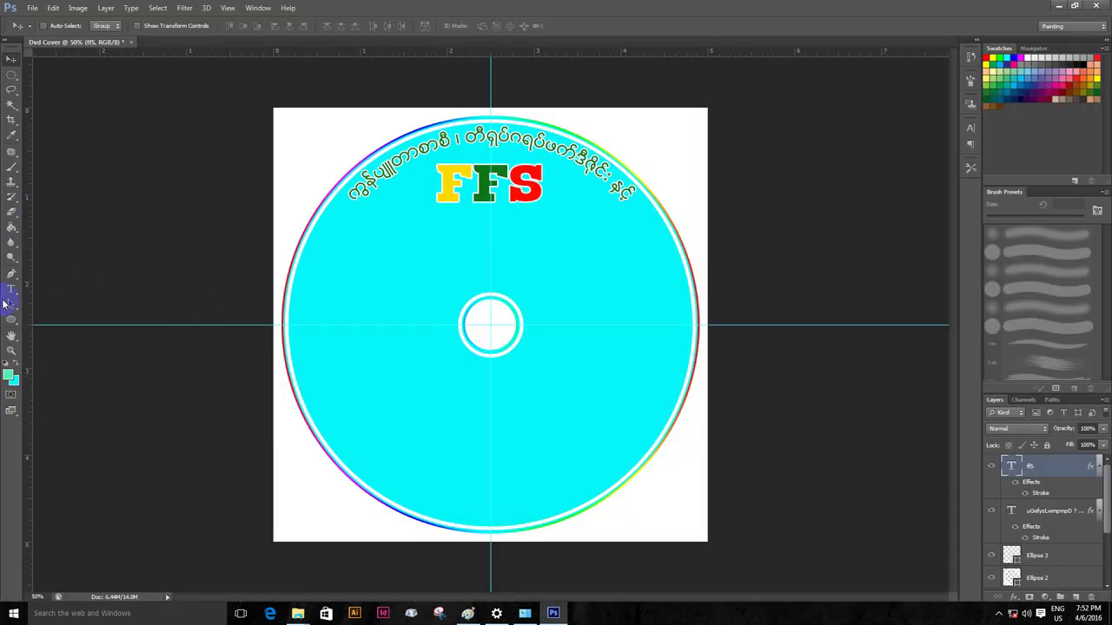
# Start a new top-left text layer set in the W74ArtHouse font.
pyautogui.click(296, 144)
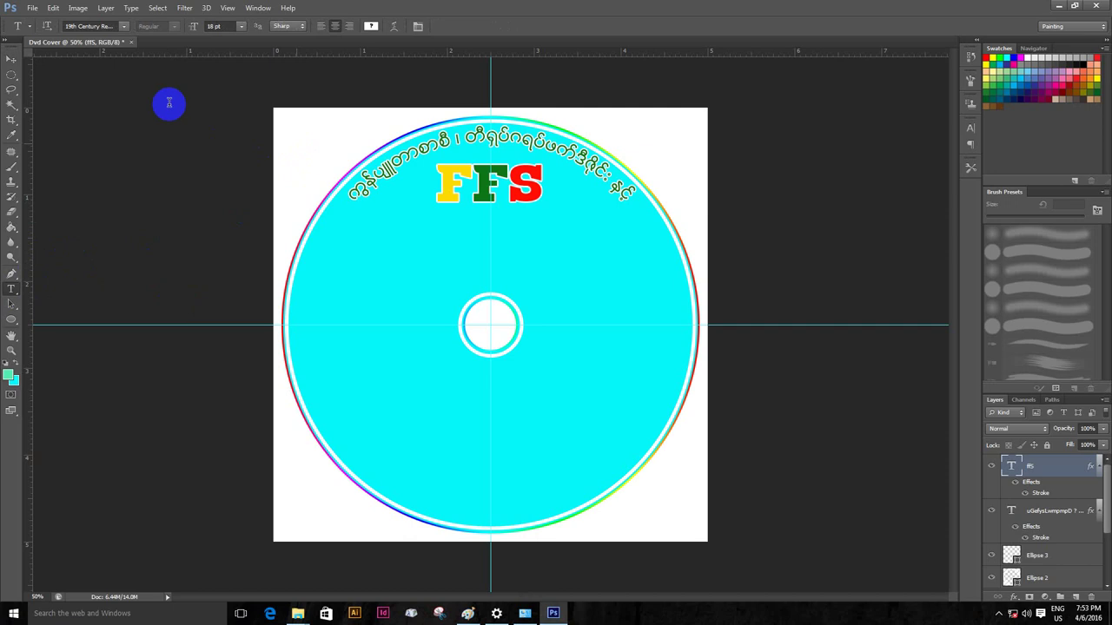
pyautogui.click(123, 27)
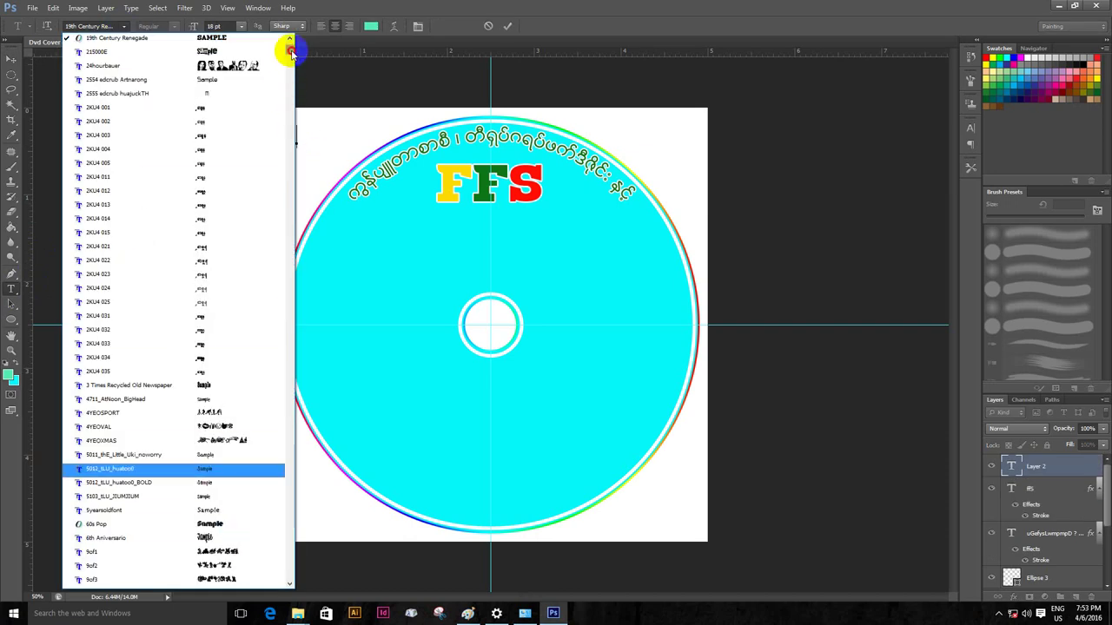
pyautogui.moveTo(289, 61)
pyautogui.mouseDown()
pyautogui.moveTo(291, 292)
pyautogui.moveTo(272, 519)
pyautogui.moveTo(261, 504)
pyautogui.mouseUp()
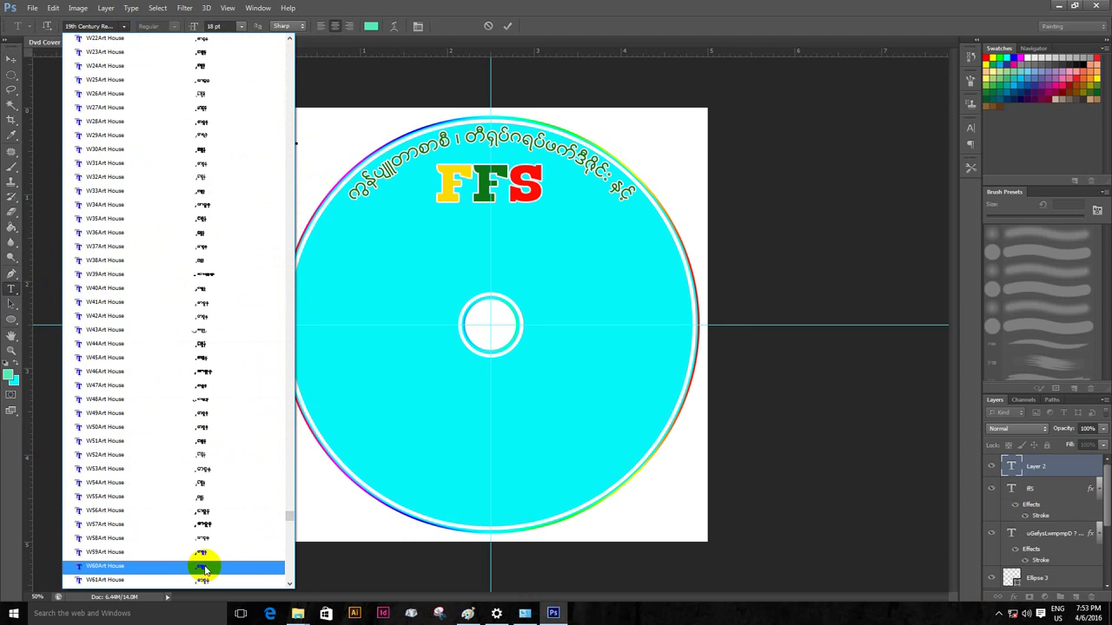
pyautogui.scroll(-7, 204, 567)
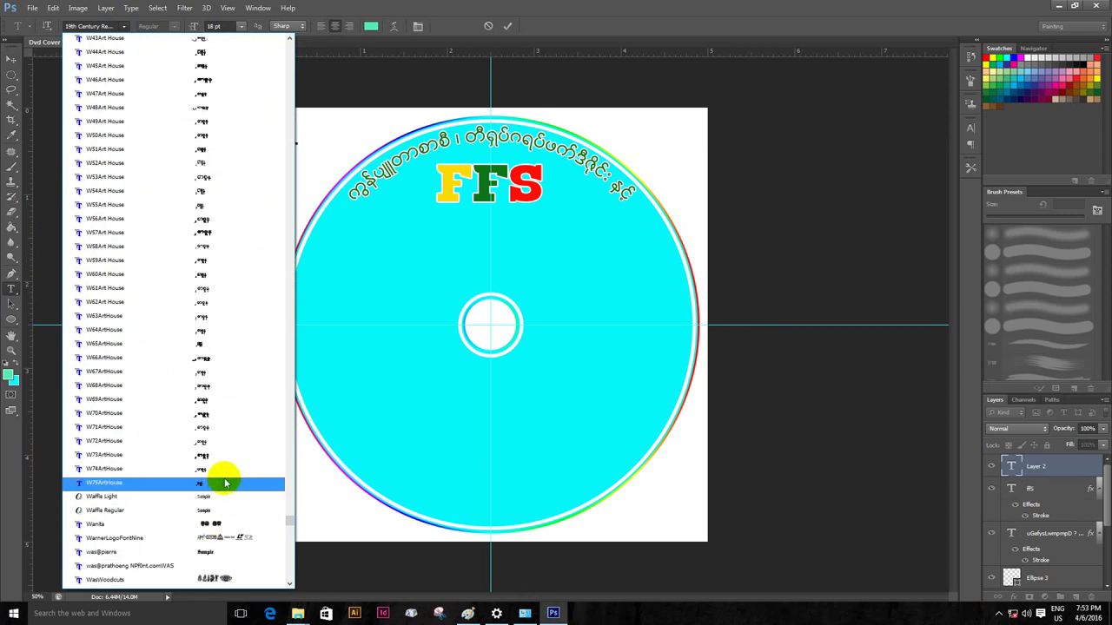
pyautogui.click(225, 470)
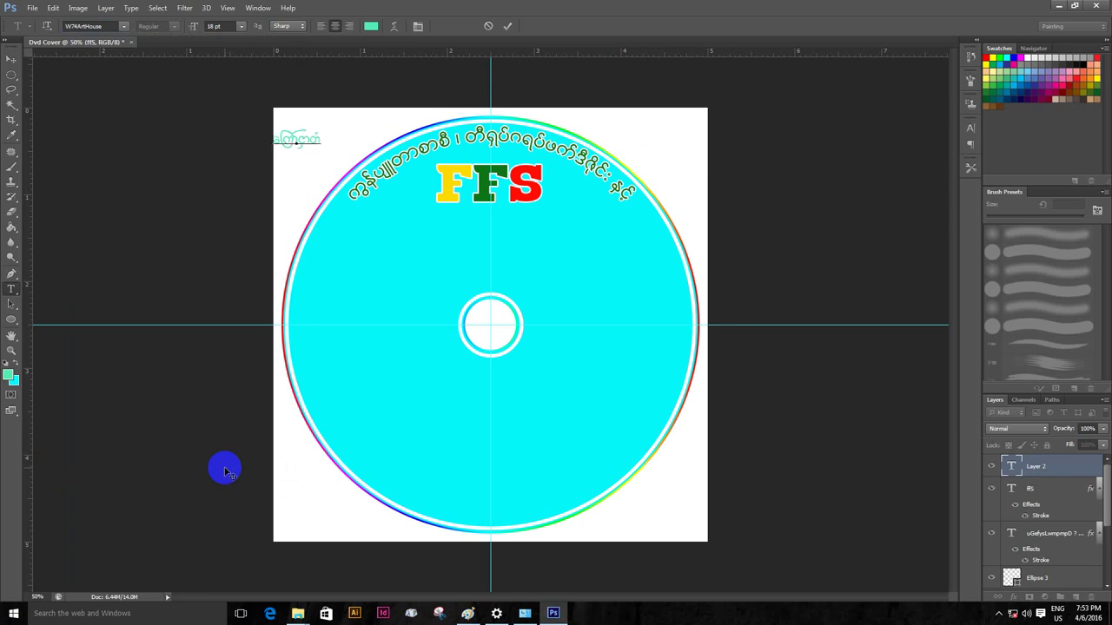
# Type the Myanmar subtitle, set it to 24 pt, and move it below FFS.
pyautogui.write('q')
pyautogui.write('ပရ')
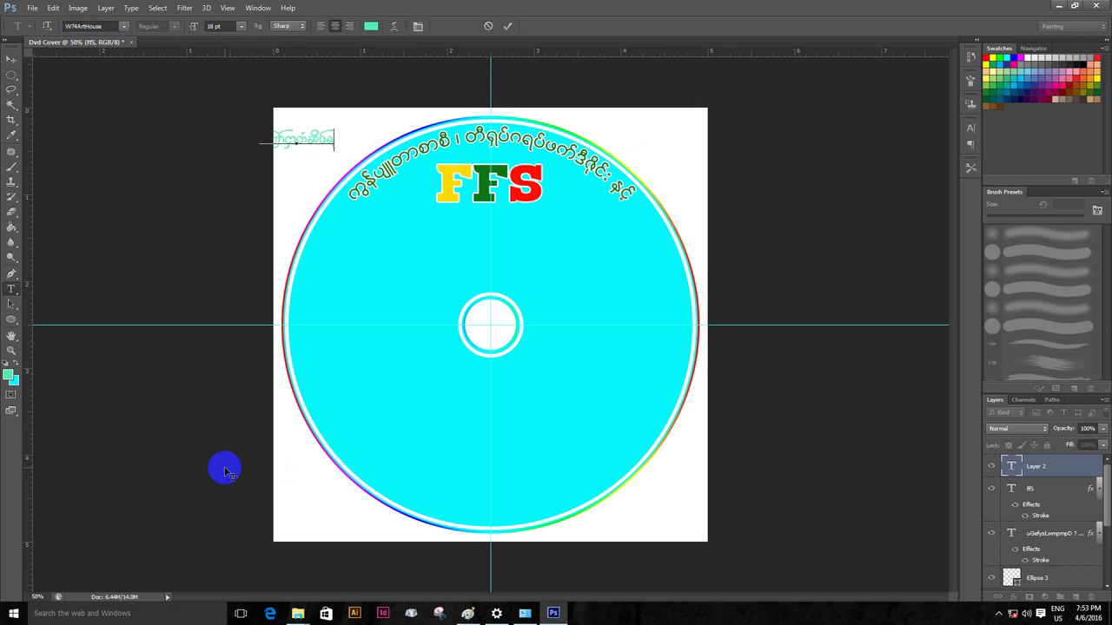
pyautogui.write('က')
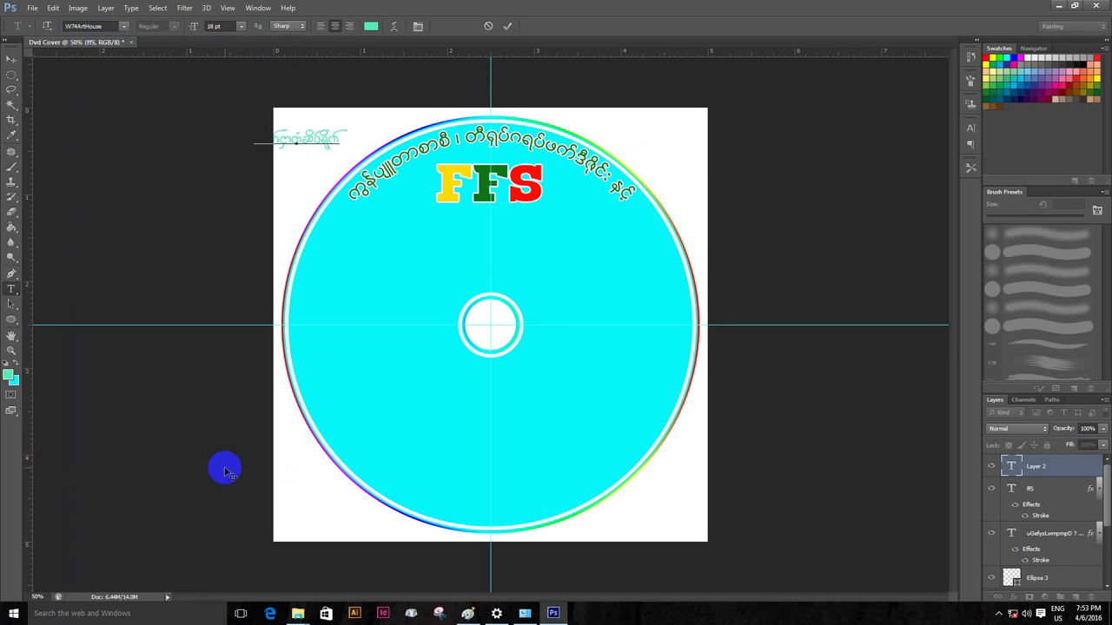
pyautogui.write('လ')
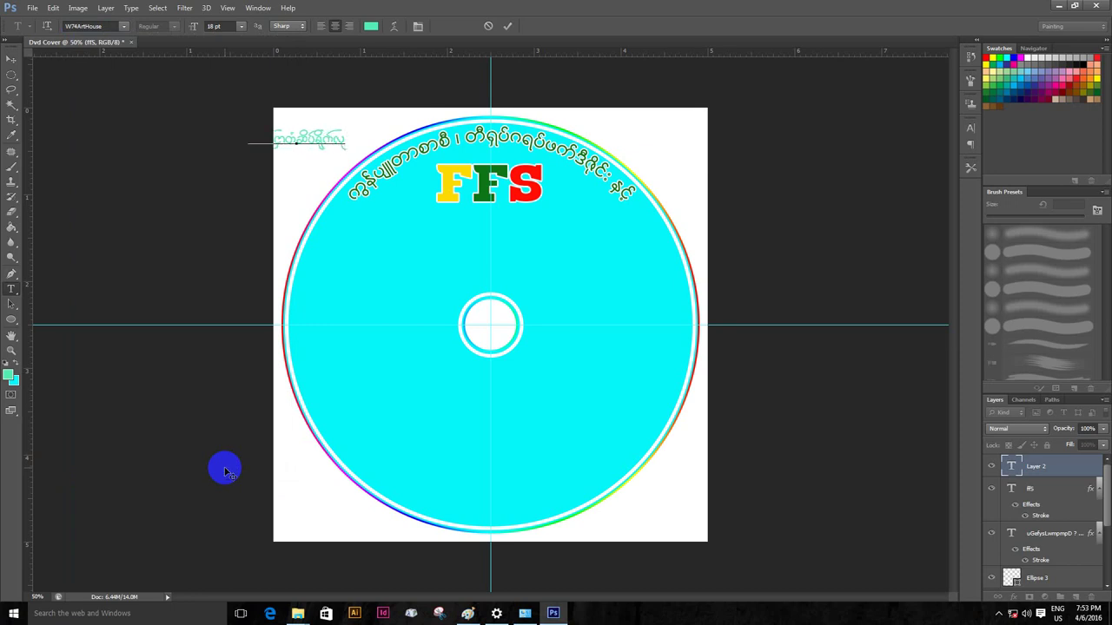
pyautogui.write('ပ်')
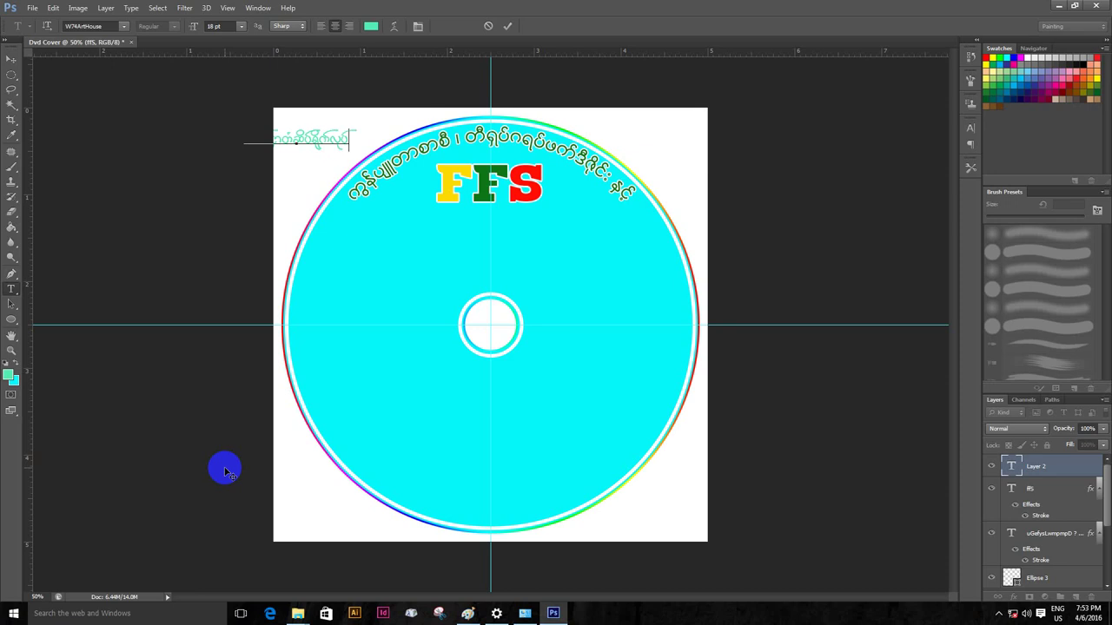
pyautogui.write('င်း')
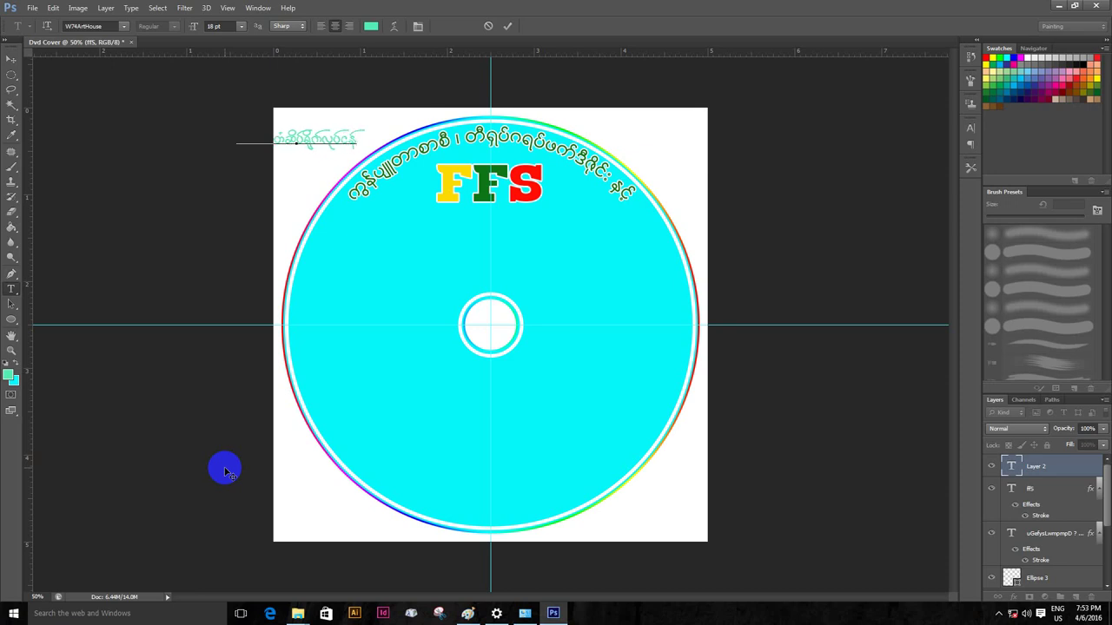
pyautogui.write('း')
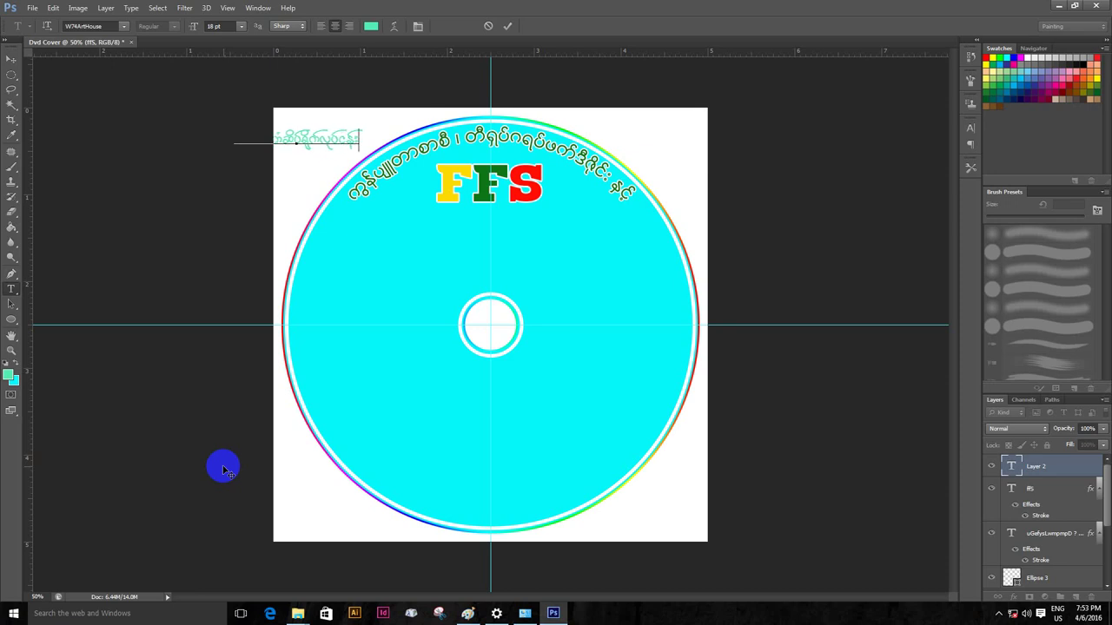
pyautogui.hotkey('ctrl', 'a')
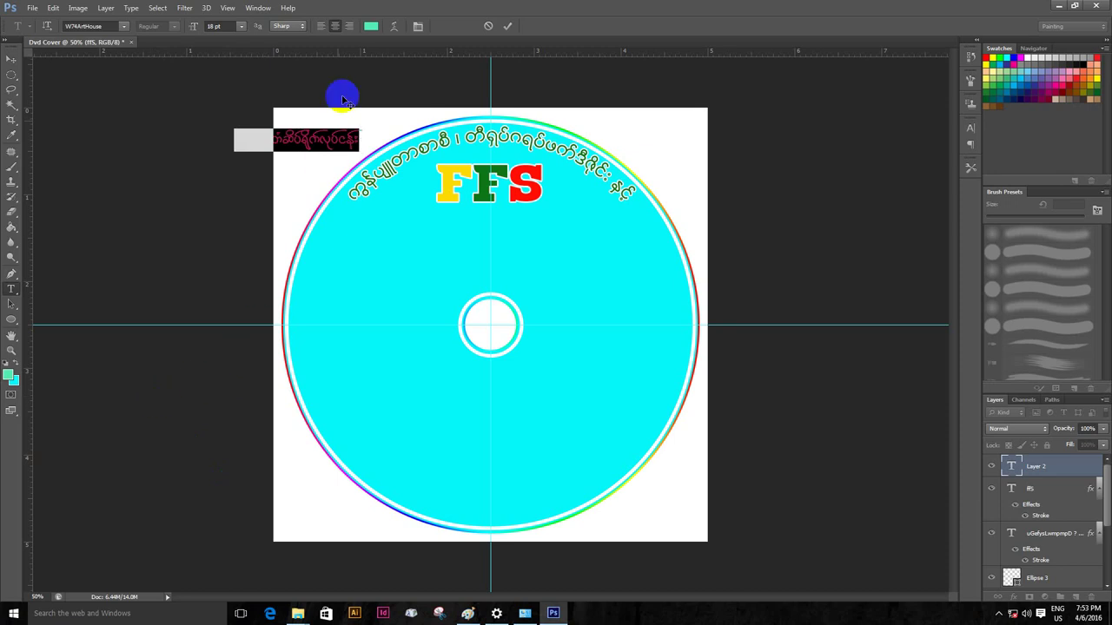
pyautogui.click(241, 33)
pyautogui.click(237, 150)
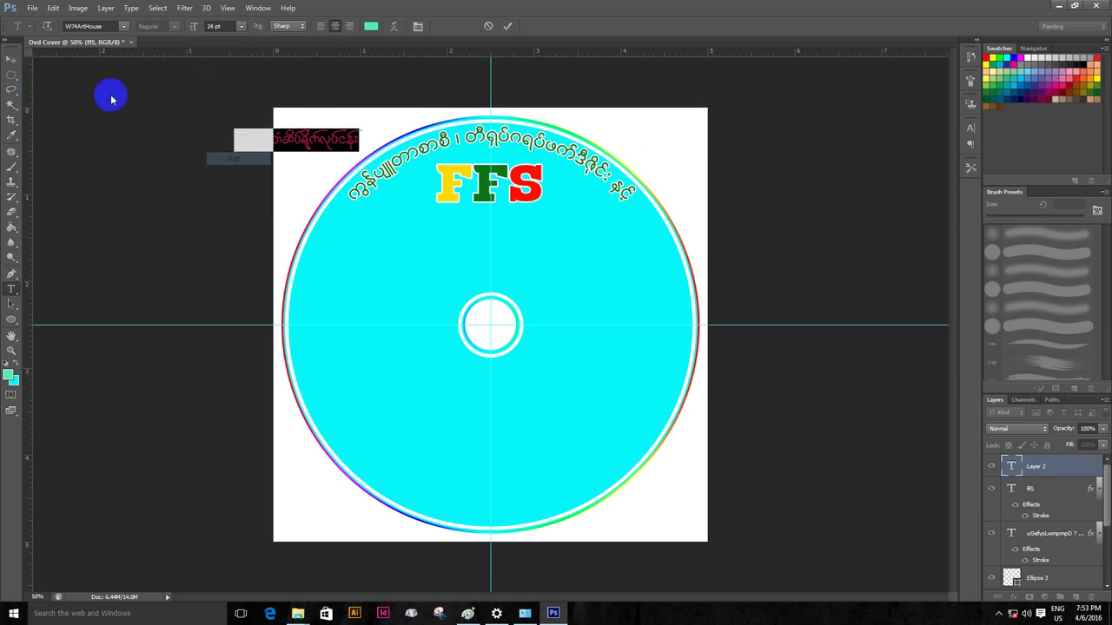
pyautogui.click(11, 58)
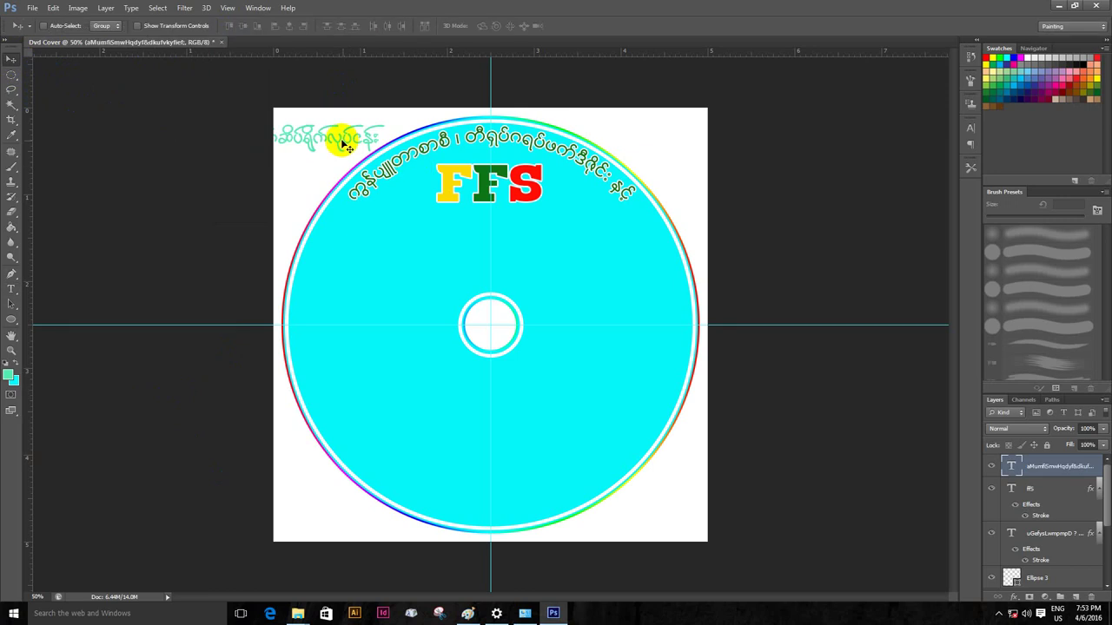
pyautogui.moveTo(346, 144)
pyautogui.mouseDown()
pyautogui.moveTo(474, 232)
pyautogui.moveTo(528, 231)
pyautogui.mouseUp()
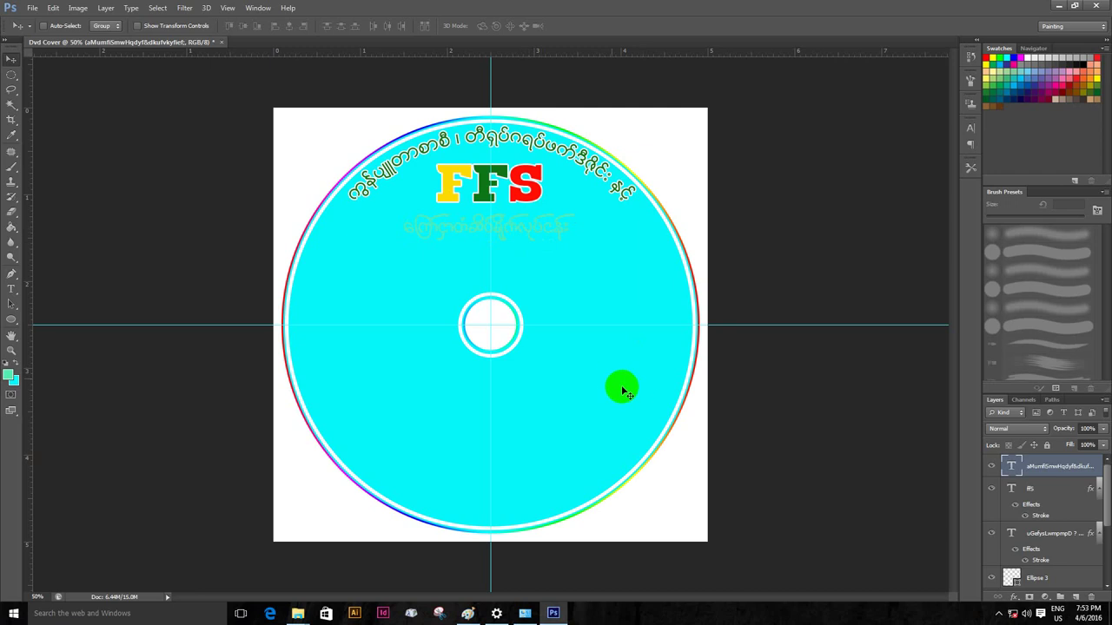
# Add a white Stroke effect to the Myanmar subtitle.
pyautogui.click(1013, 599)
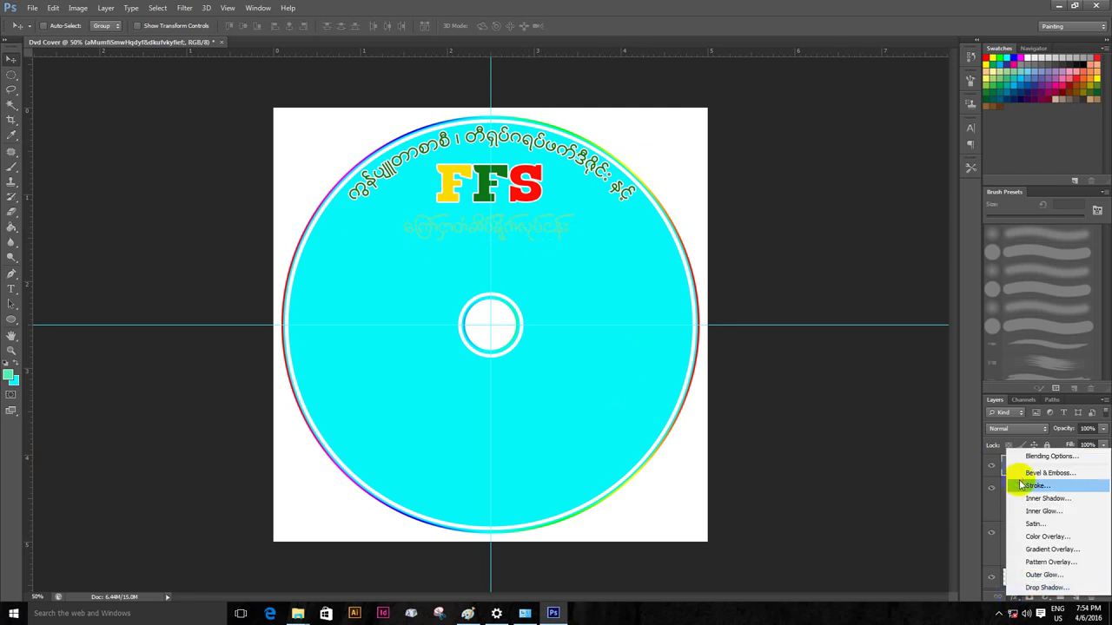
pyautogui.click(1034, 486)
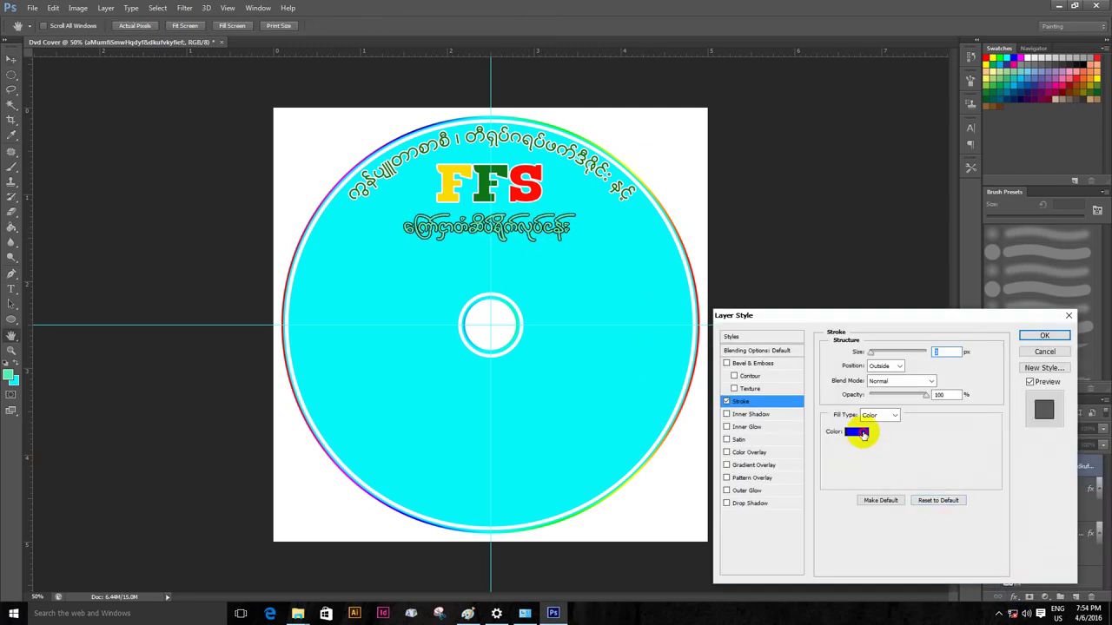
pyautogui.click(858, 433)
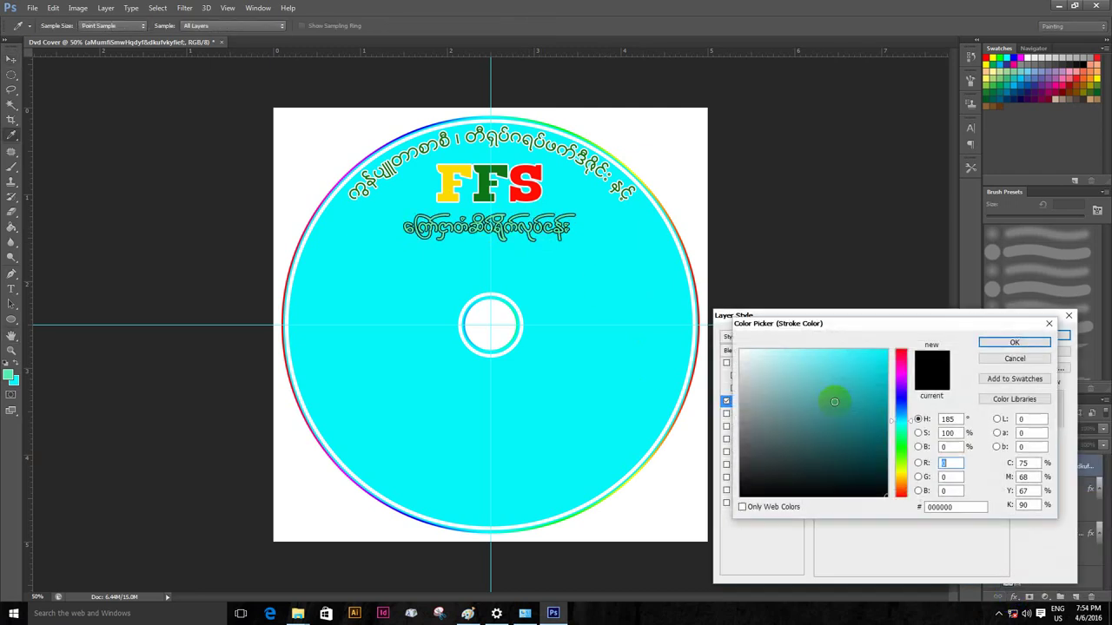
pyautogui.click(740, 350)
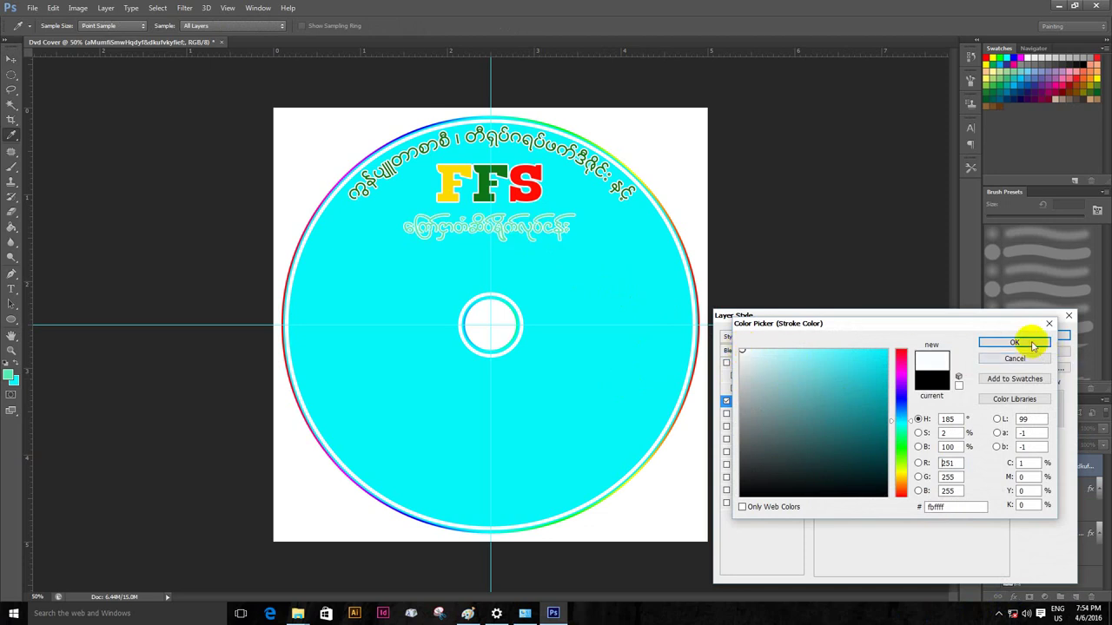
pyautogui.click(1030, 342)
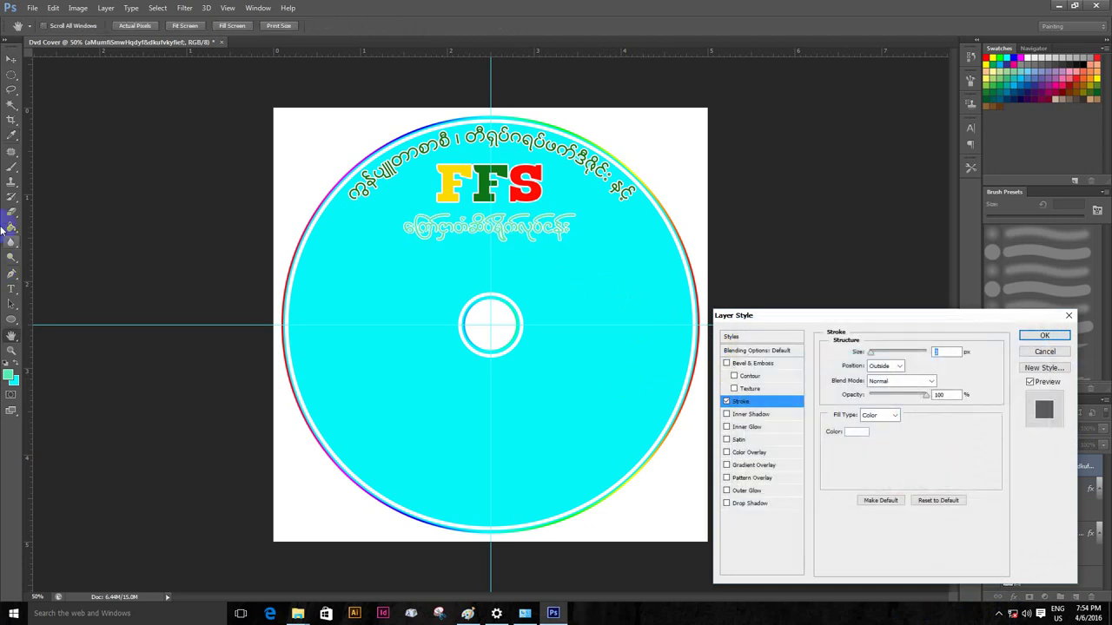
pyautogui.write('3')
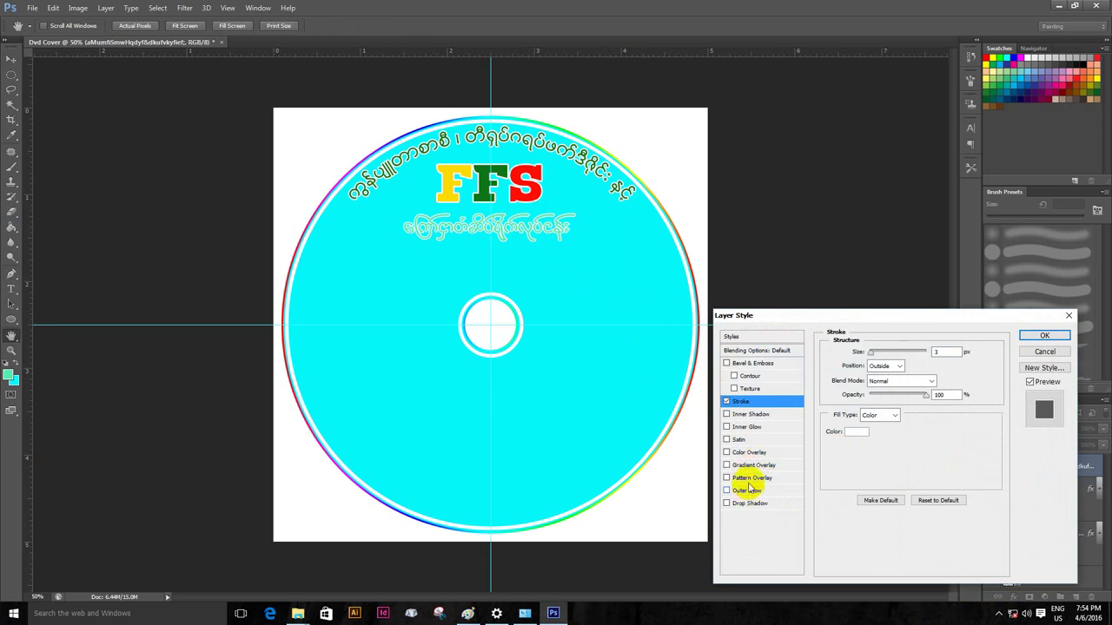
# Add a dark green Color Overlay to the subtitle.
pyautogui.click(752, 453)
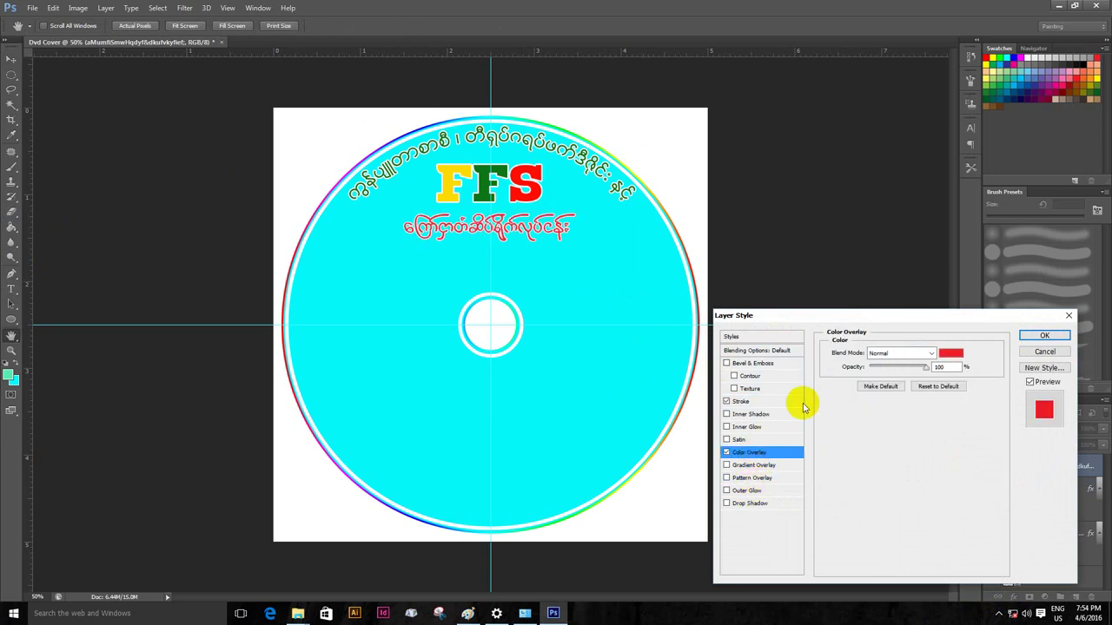
pyautogui.click(944, 354)
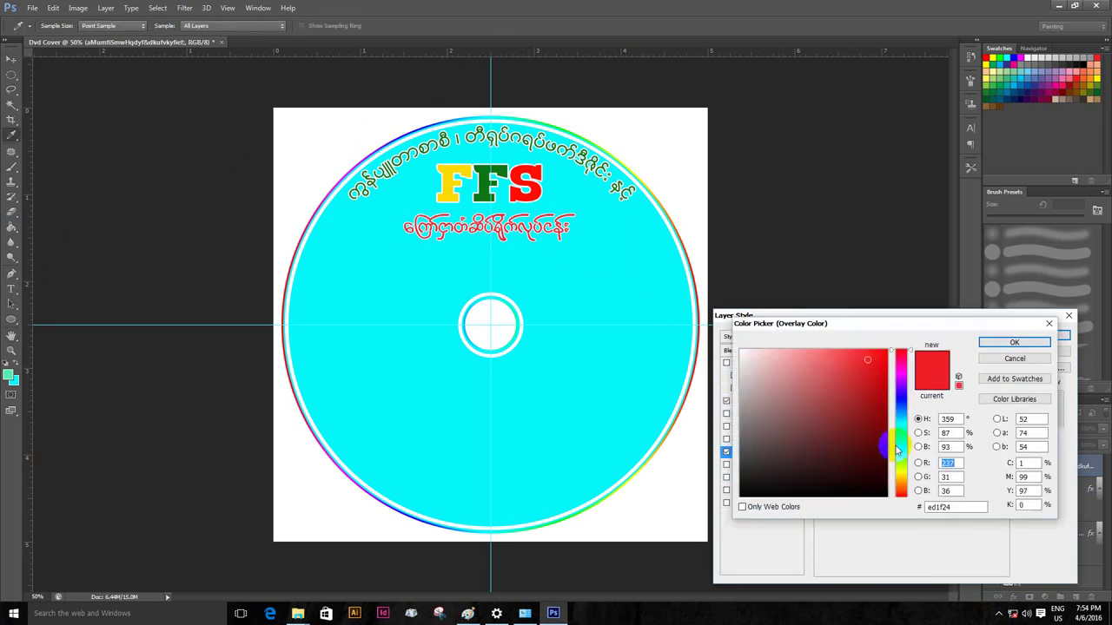
pyautogui.click(901, 445)
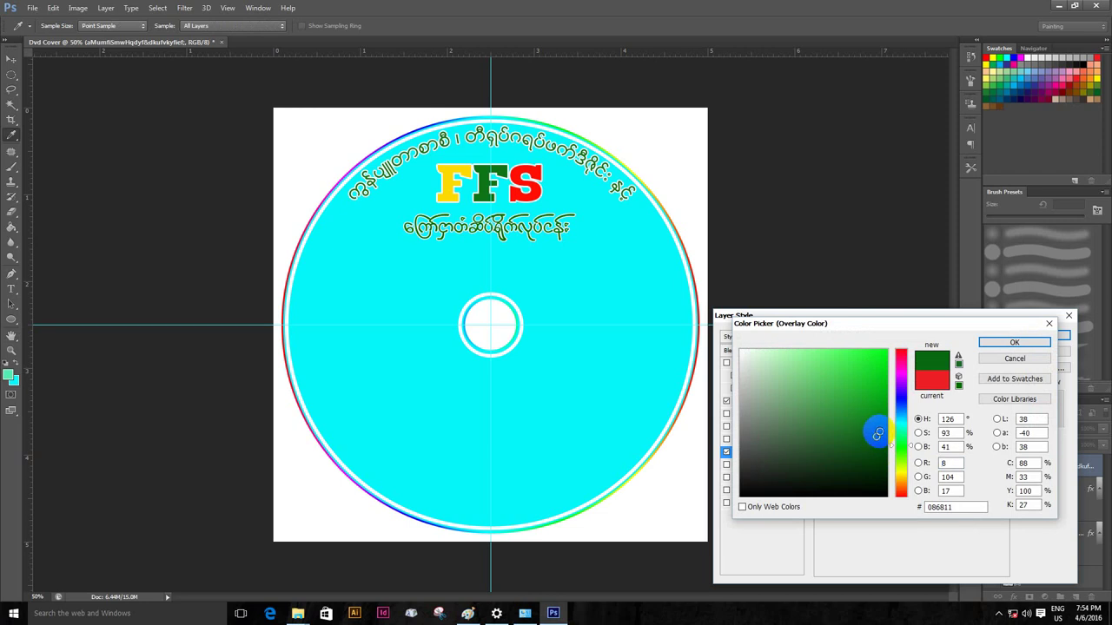
pyautogui.click(875, 423)
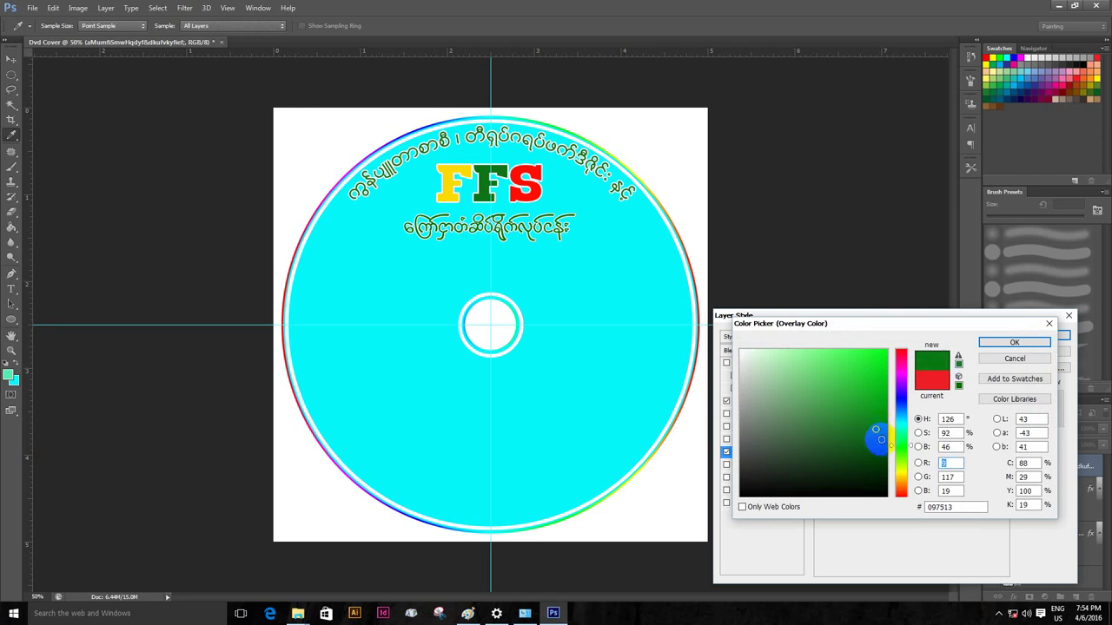
pyautogui.click(878, 437)
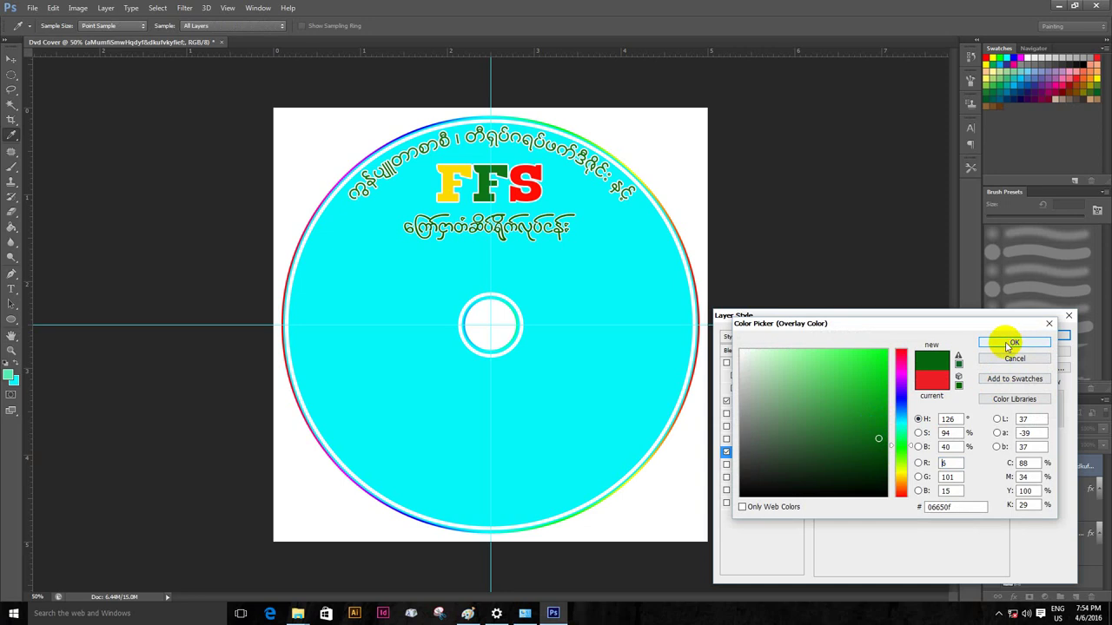
pyautogui.click(1007, 344)
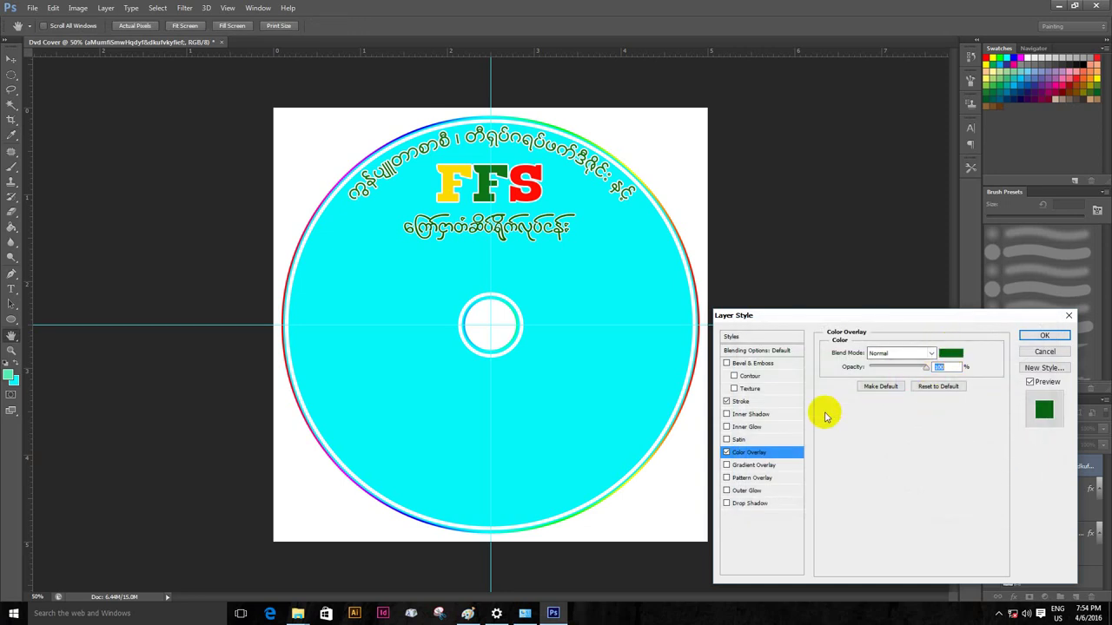
# Set the subtitle's stroke size to 4 px and apply both effects.
pyautogui.click(768, 401)
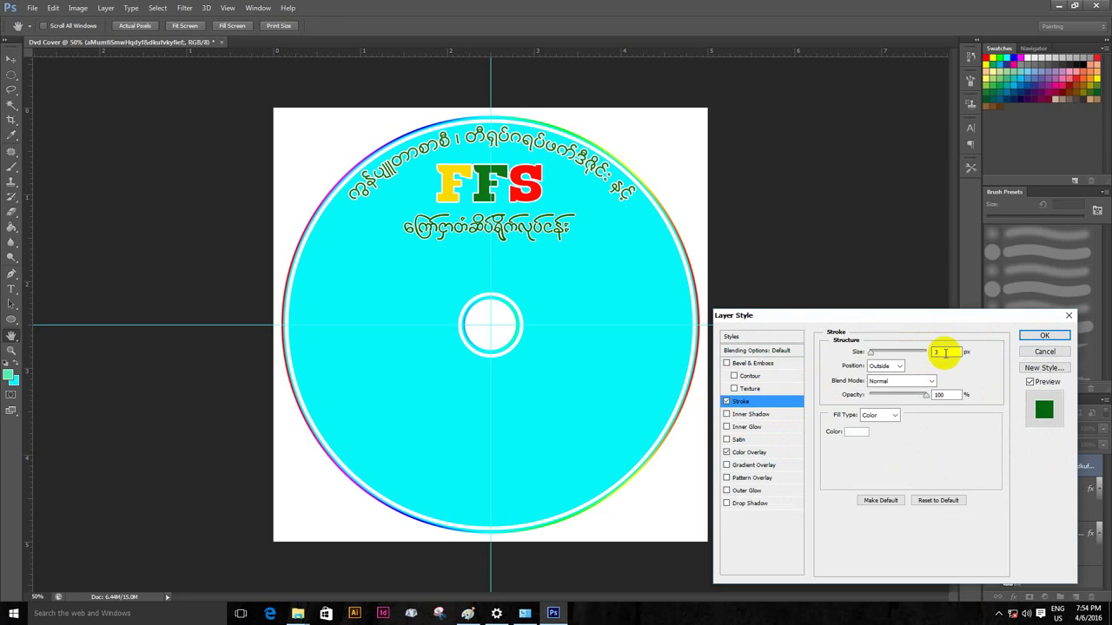
pyautogui.doubleClick(944, 352)
pyautogui.write('1')
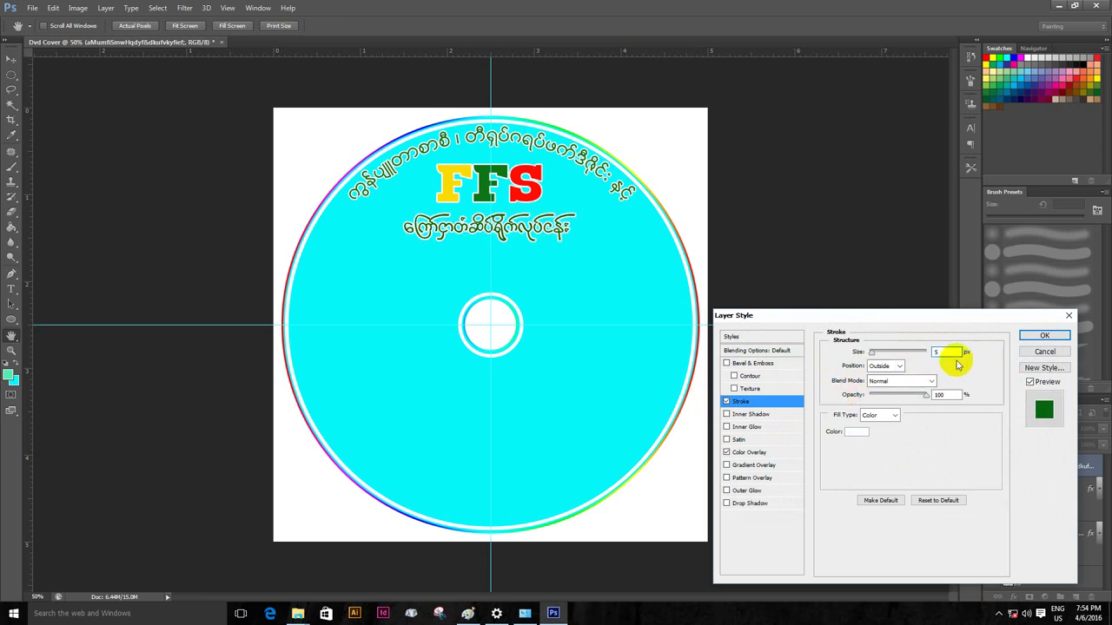
pyautogui.click(907, 351)
pyautogui.moveTo(902, 358); pyautogui.dragTo(920, 355)
pyautogui.write('4')
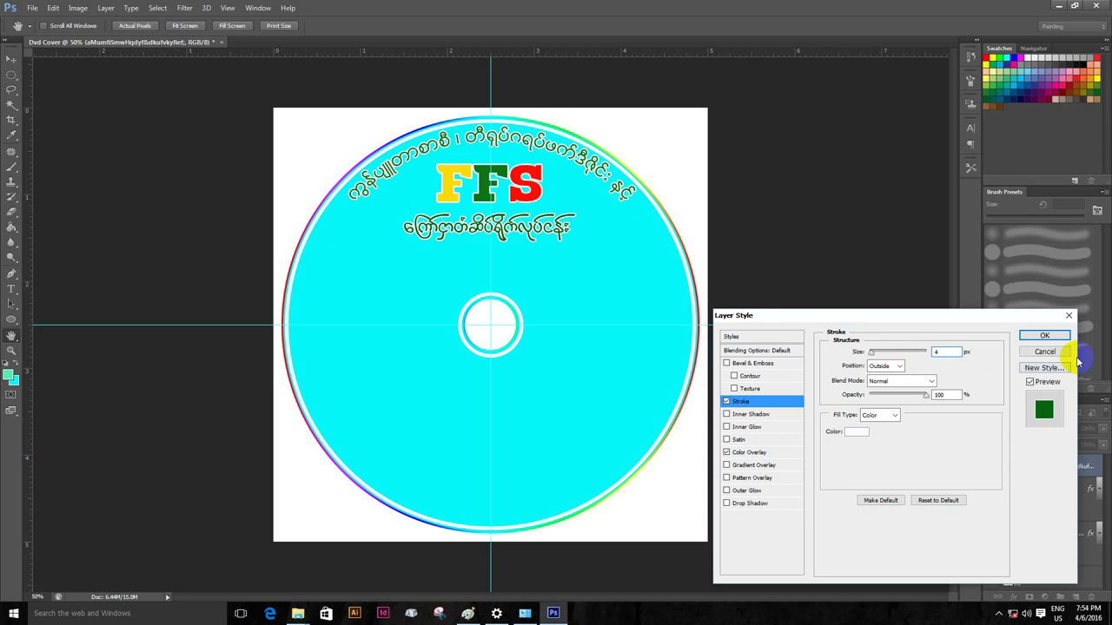
pyautogui.click(1057, 337)
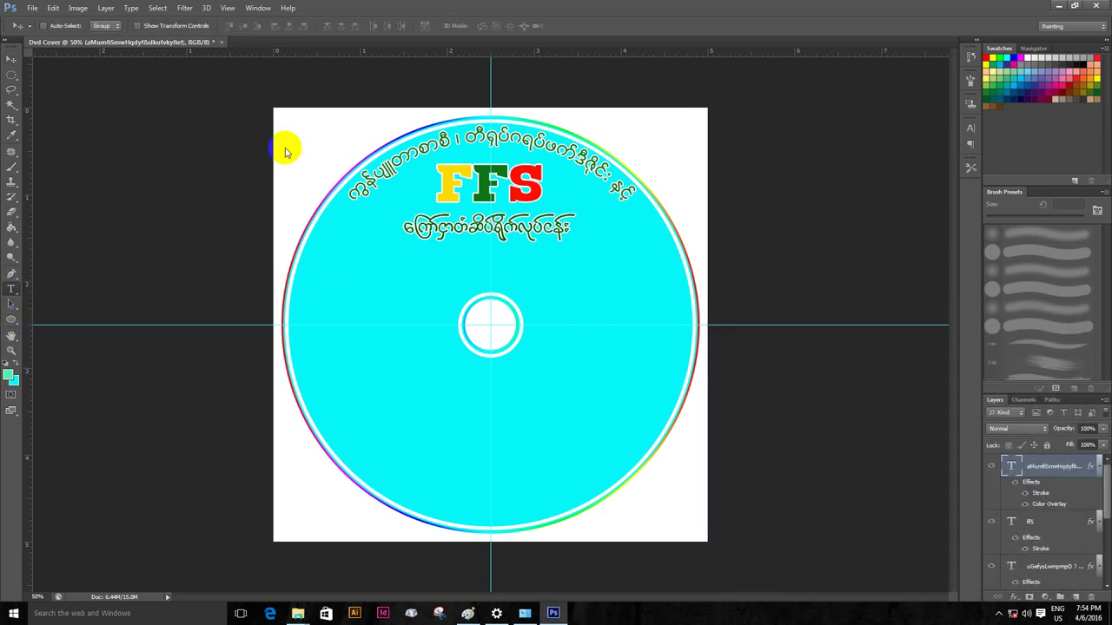
# Type a new Burmese subtitle line and switch its font to W75ArtHouse.
pyautogui.press('t')
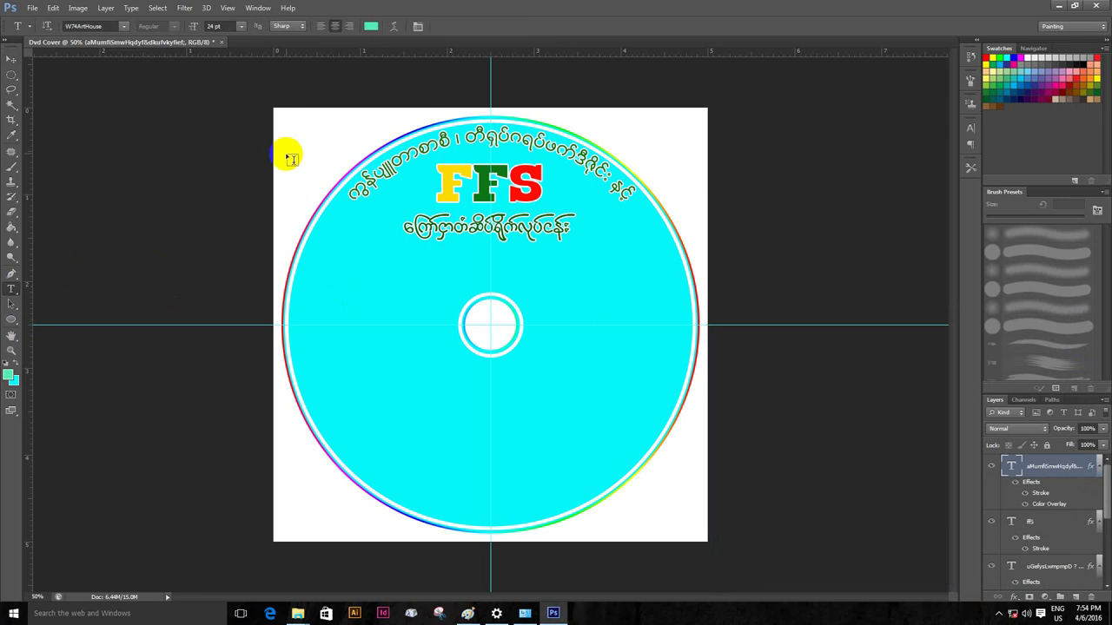
pyautogui.click(293, 173)
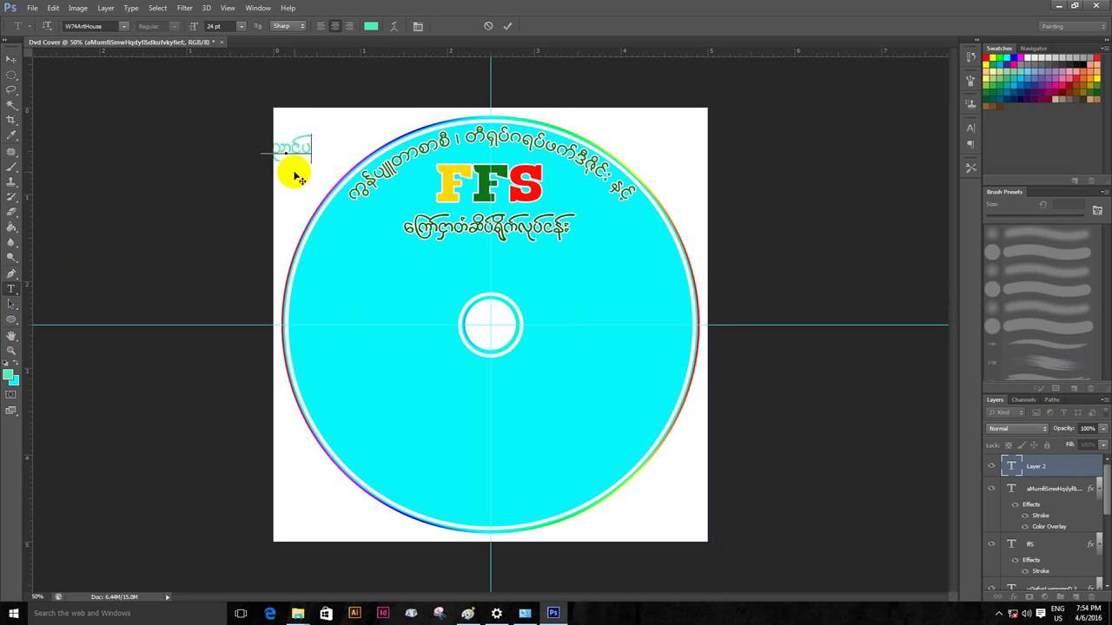
pyautogui.write('P')
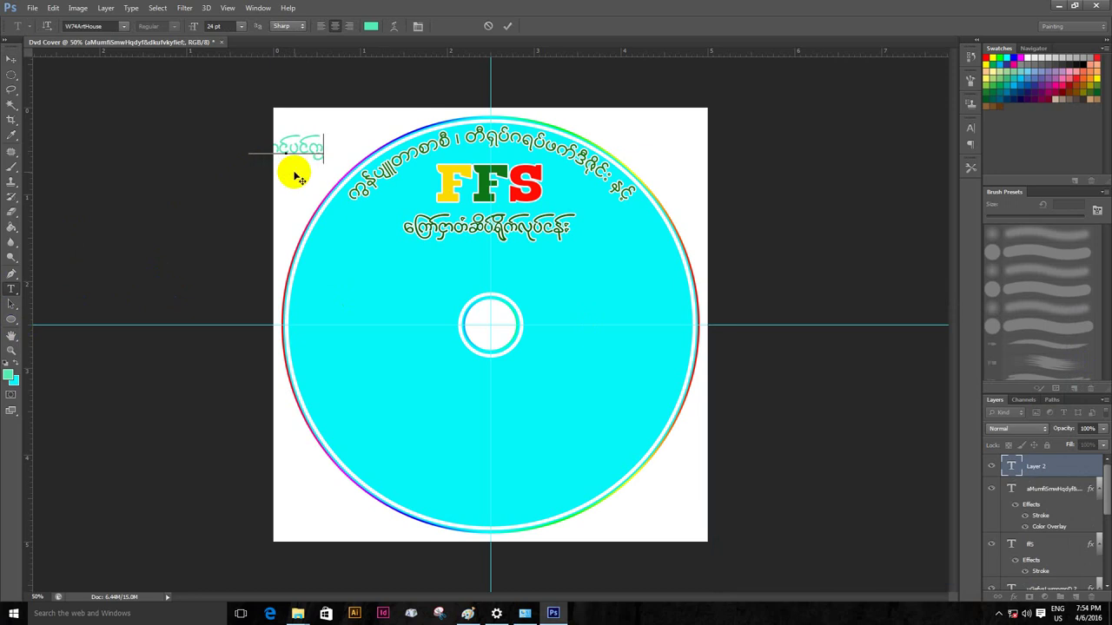
pyautogui.write('if')
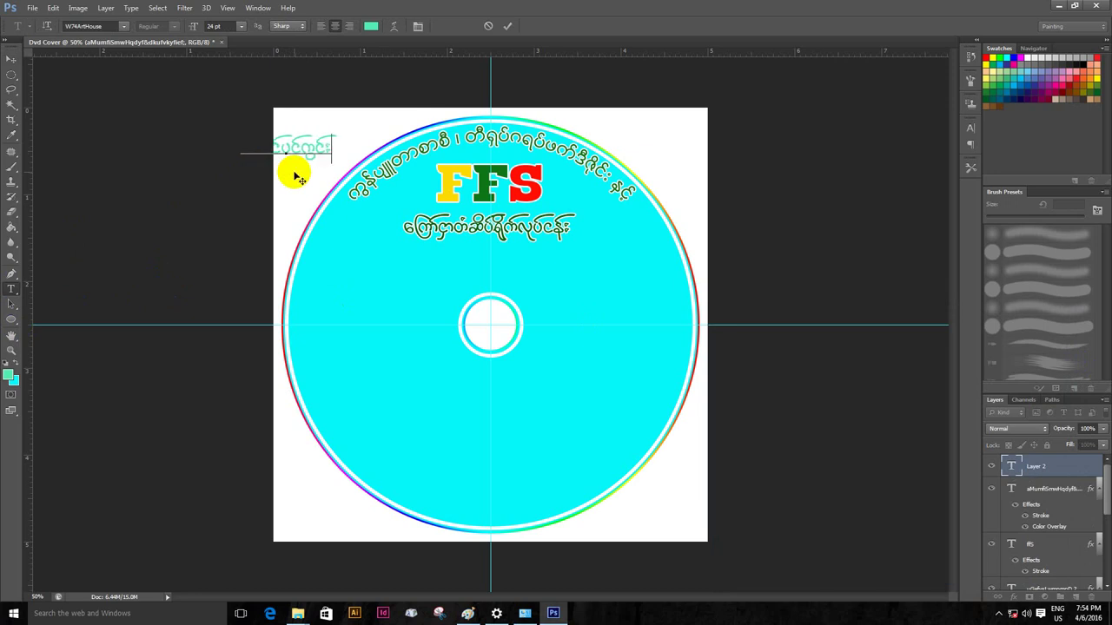
pyautogui.write(';a')
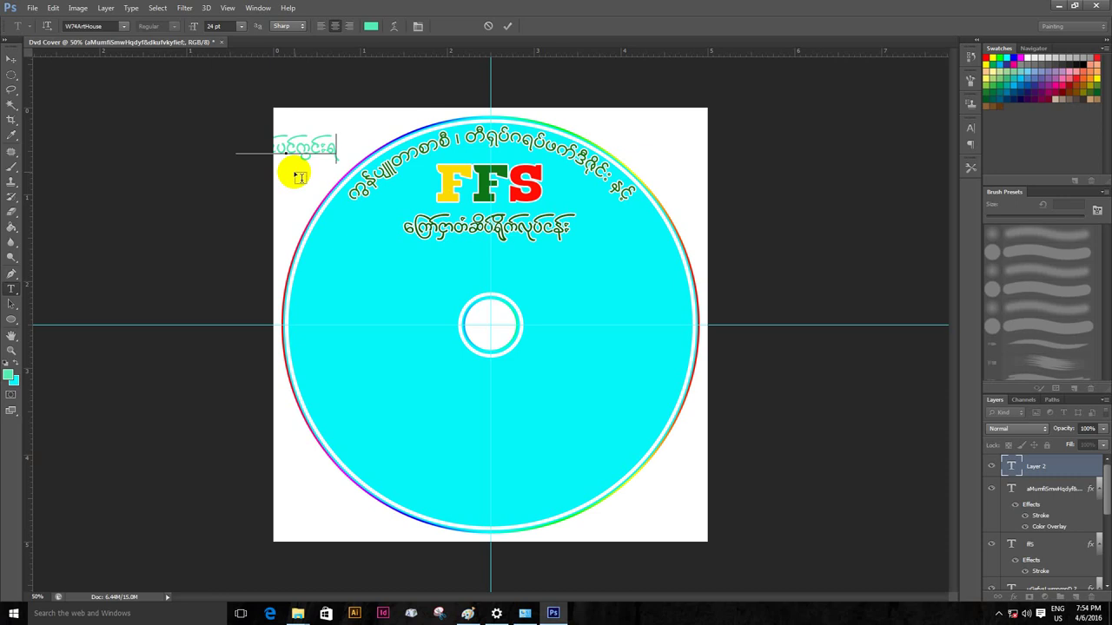
pyautogui.write('j')
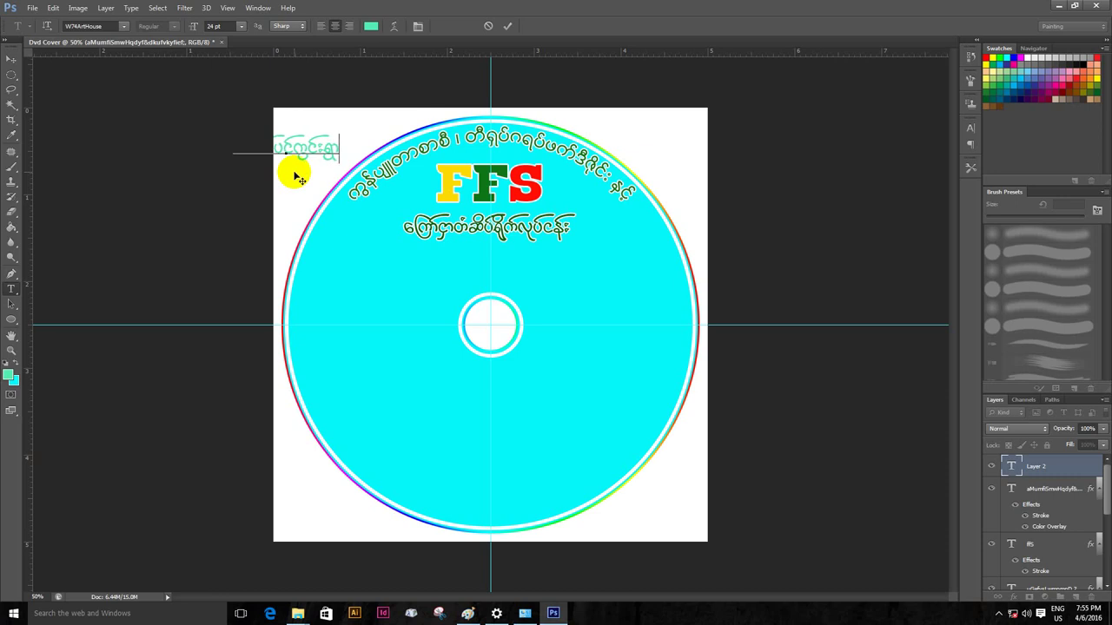
pyautogui.write('m')
pyautogui.write('တ')
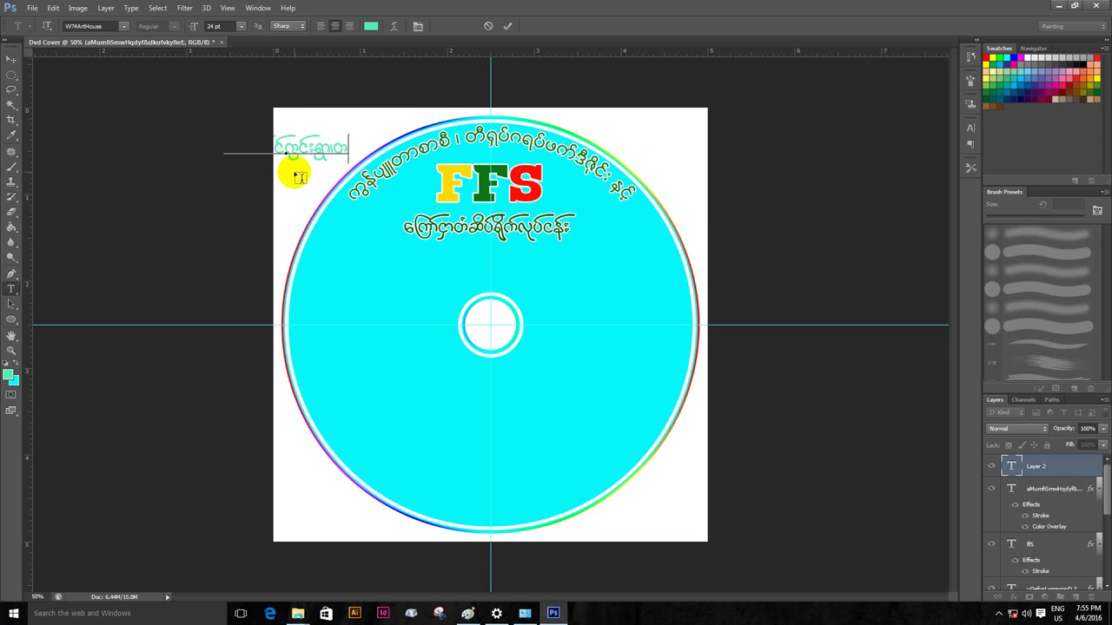
pyautogui.write('ာ')
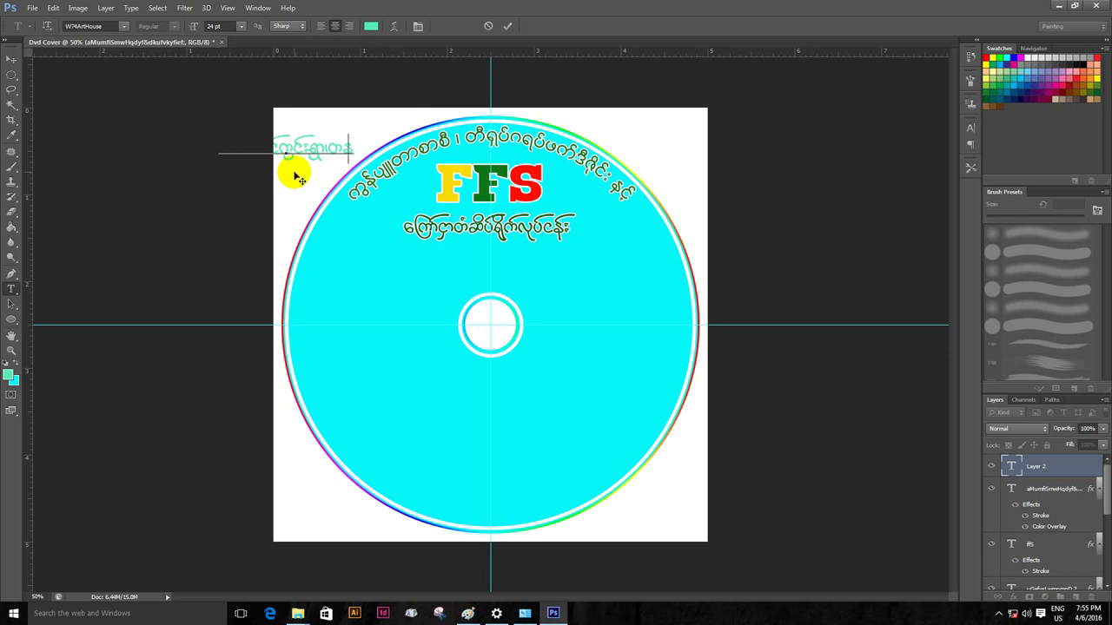
pyautogui.write('န')
pyautogui.write('သ')
pyautogui.write('ရှိ')
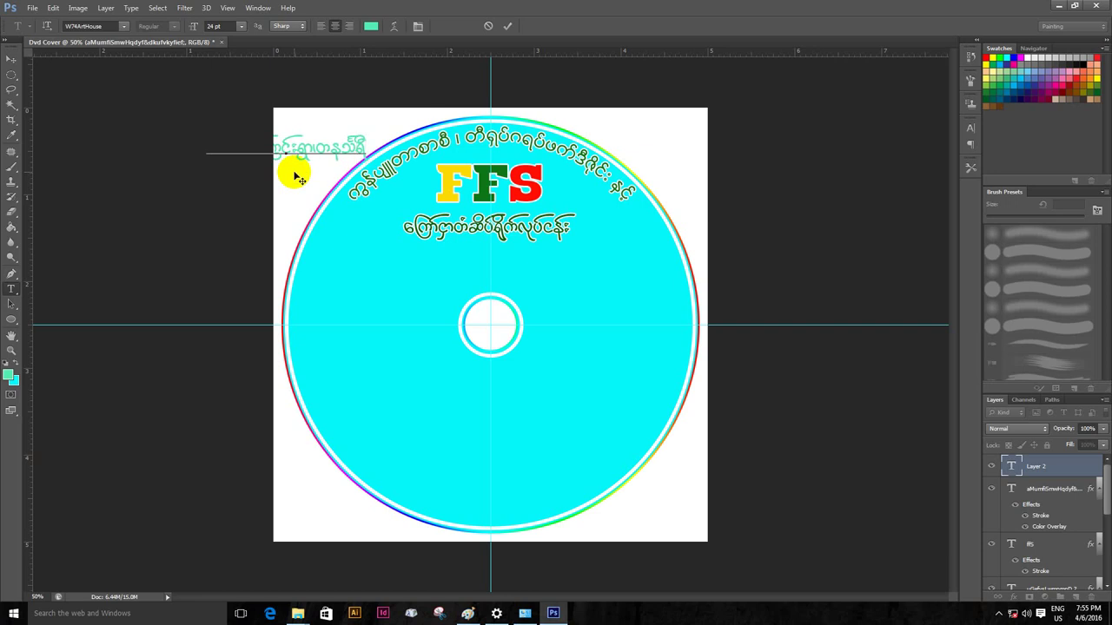
pyautogui.write('ာ')
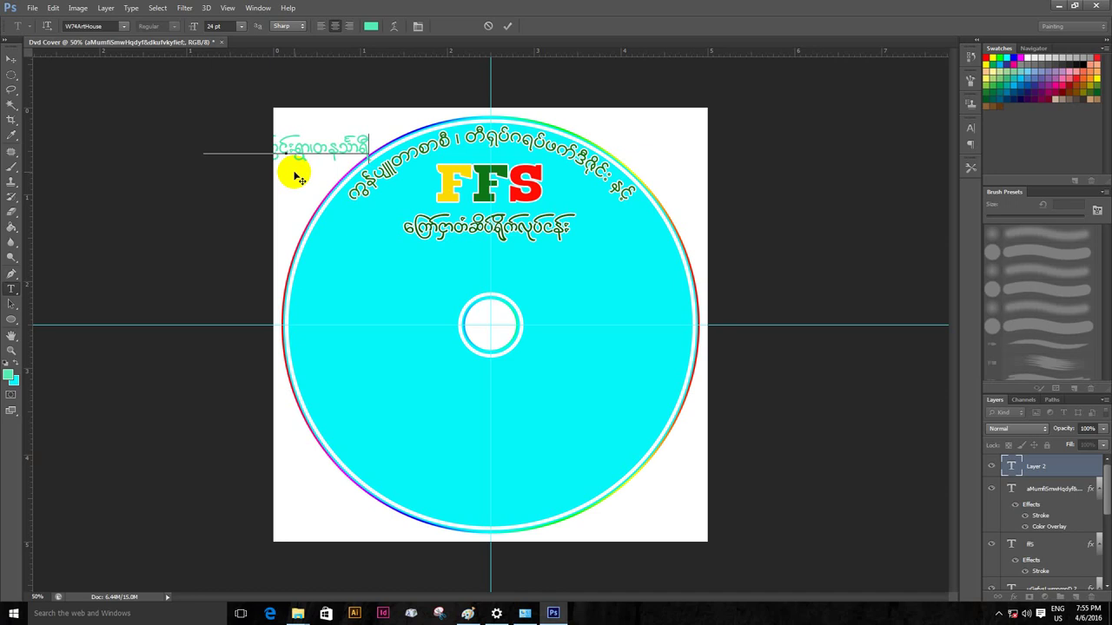
pyautogui.write('ု')
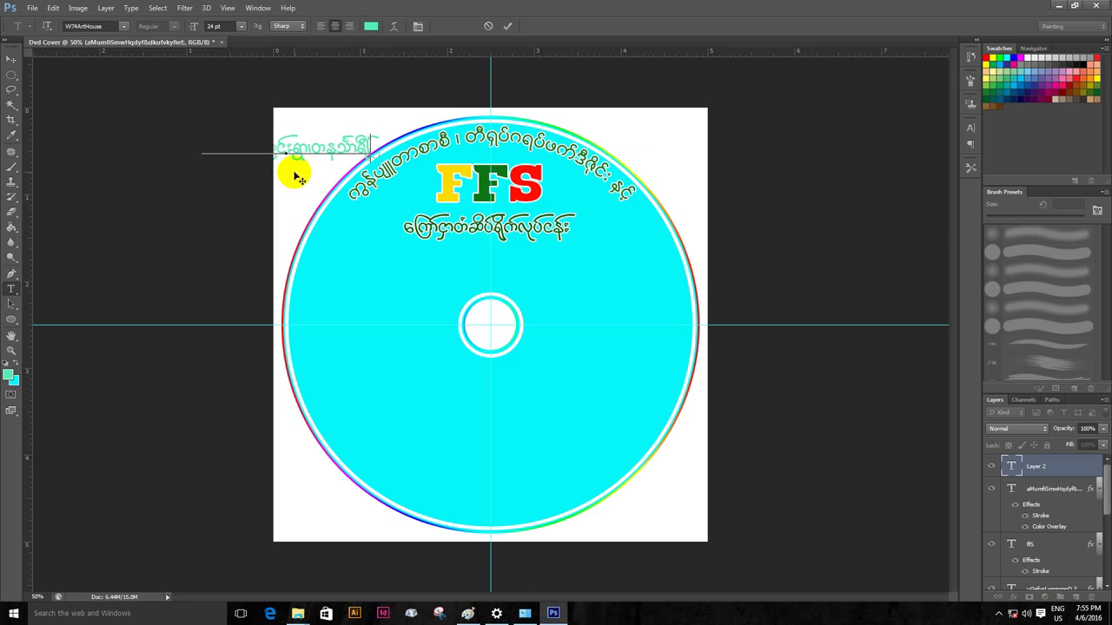
pyautogui.write('ြ')
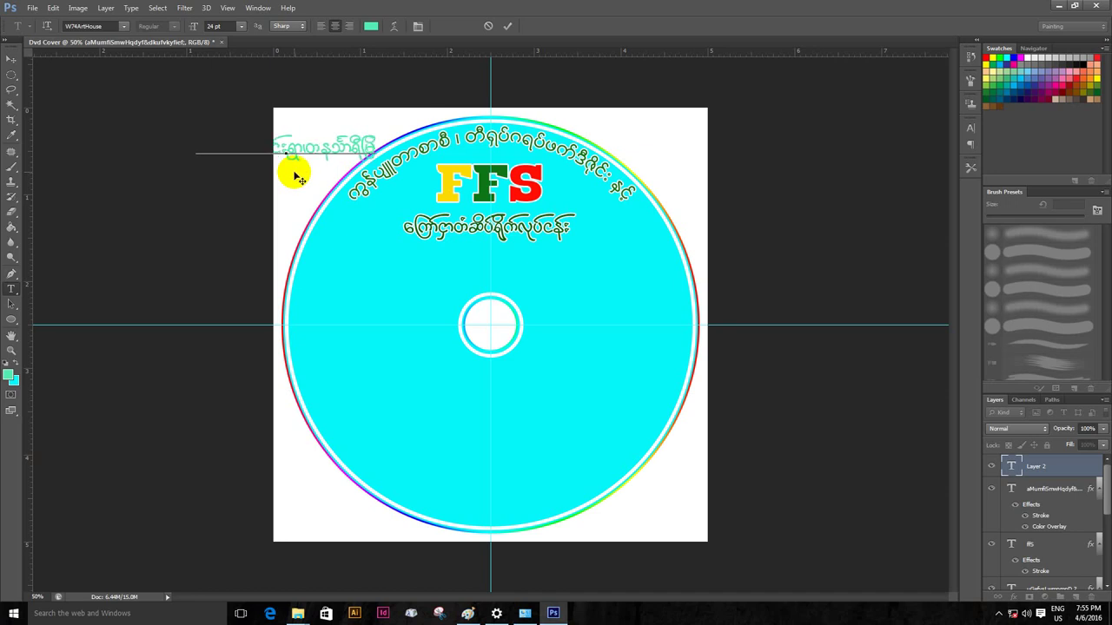
pyautogui.write('ငိ')
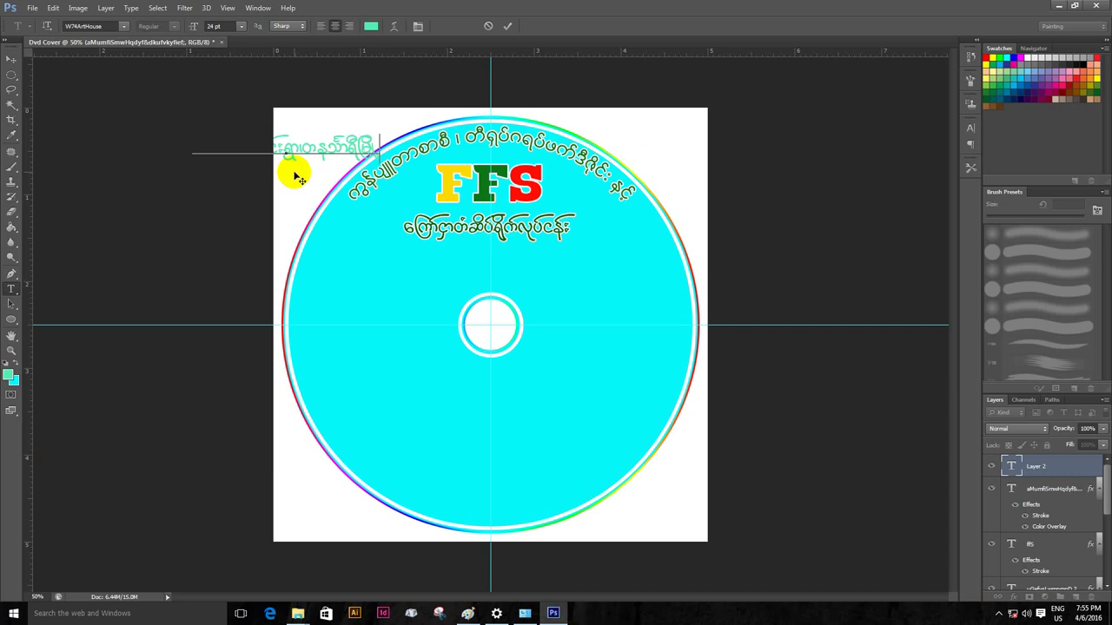
pyautogui.write('ေ')
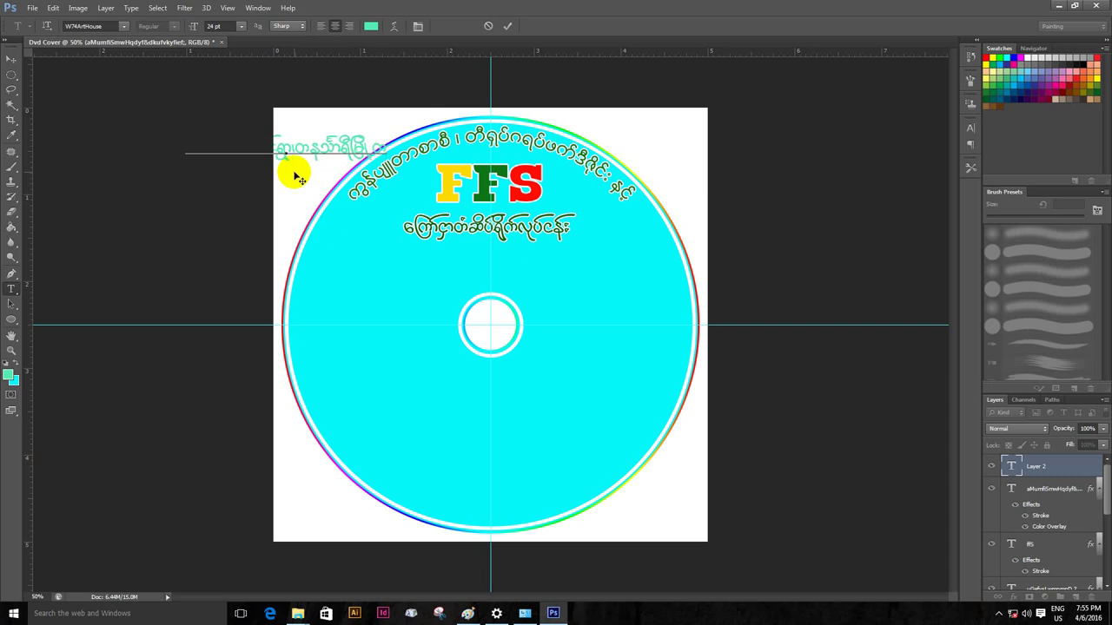
pyautogui.write('နး')
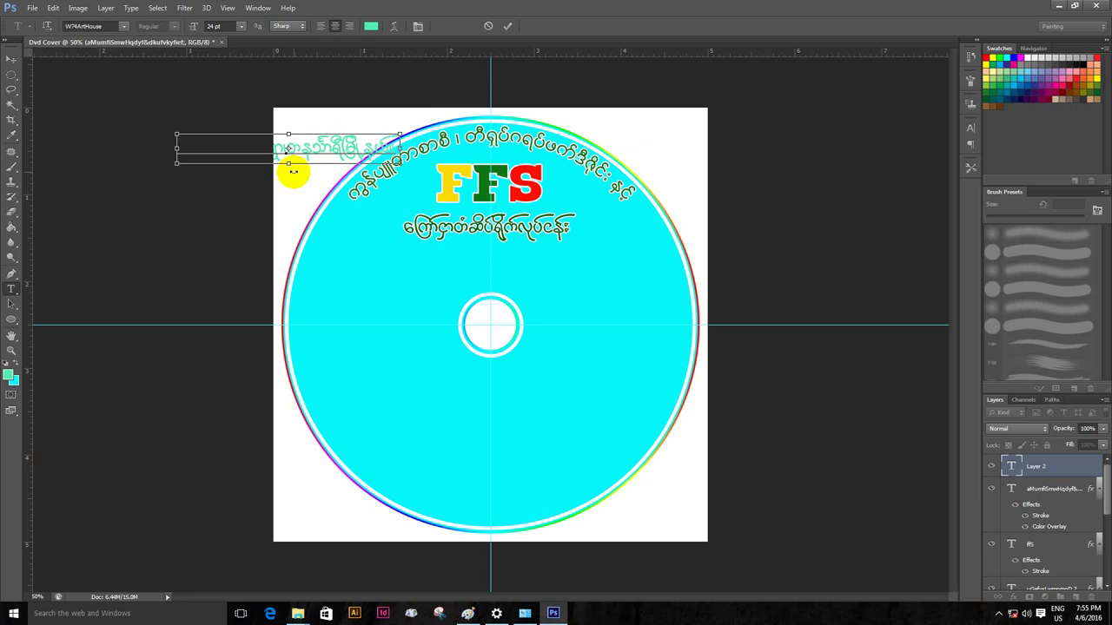
pyautogui.hotkey('ctrl', 'a')
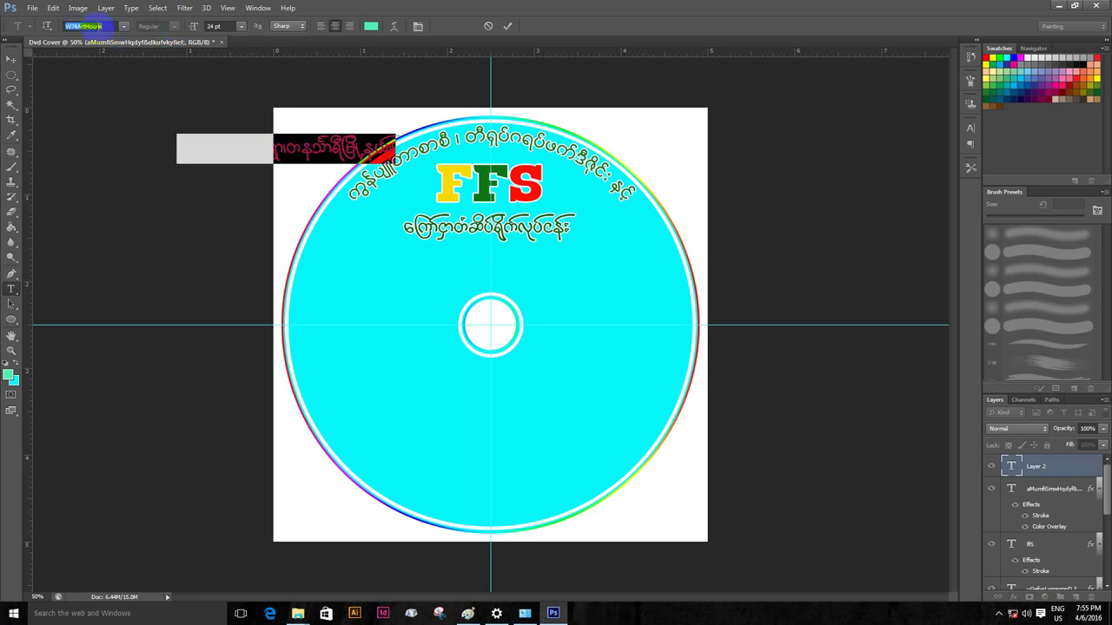
pyautogui.press('Down')
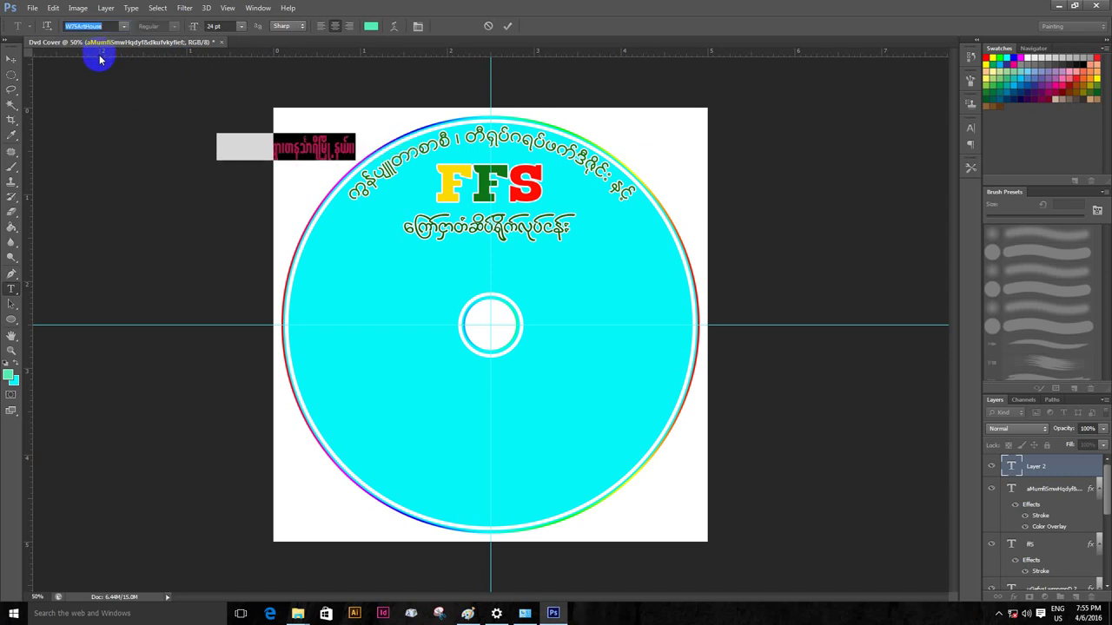
pyautogui.click(11, 60)
# Move the subtitle onto the disc below the second Burmese line and set it in W50Art House.
pyautogui.moveTo(235, 134)
pyautogui.mouseDown()
pyautogui.moveTo(473, 270)
pyautogui.moveTo(511, 265)
pyautogui.mouseUp()
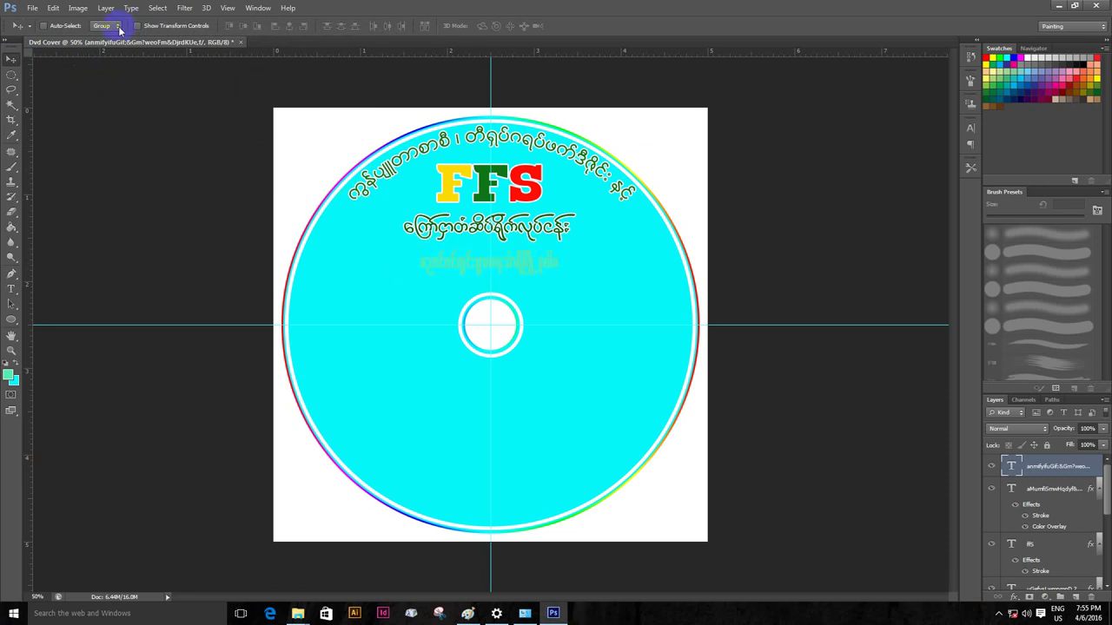
pyautogui.click(13, 289)
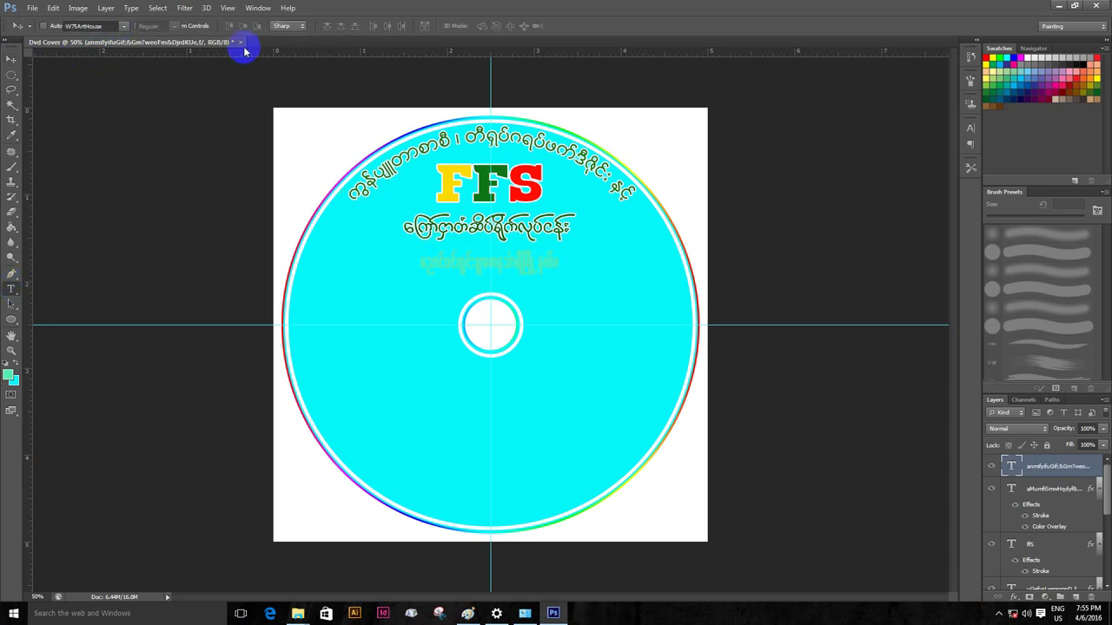
pyautogui.click(123, 26)
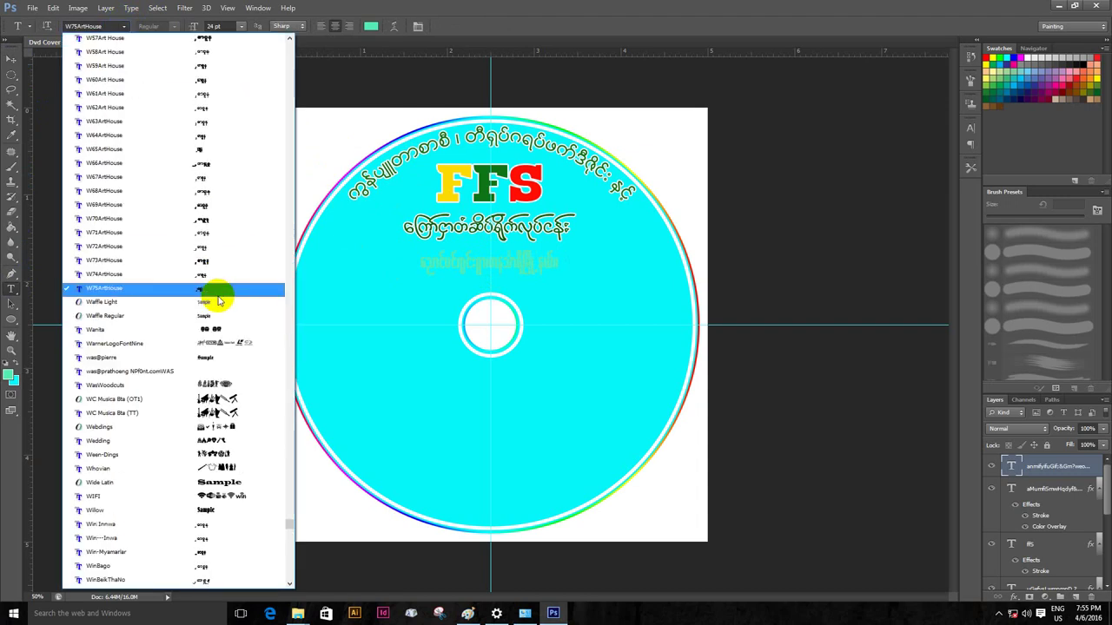
pyautogui.scroll(-5, 218, 293)
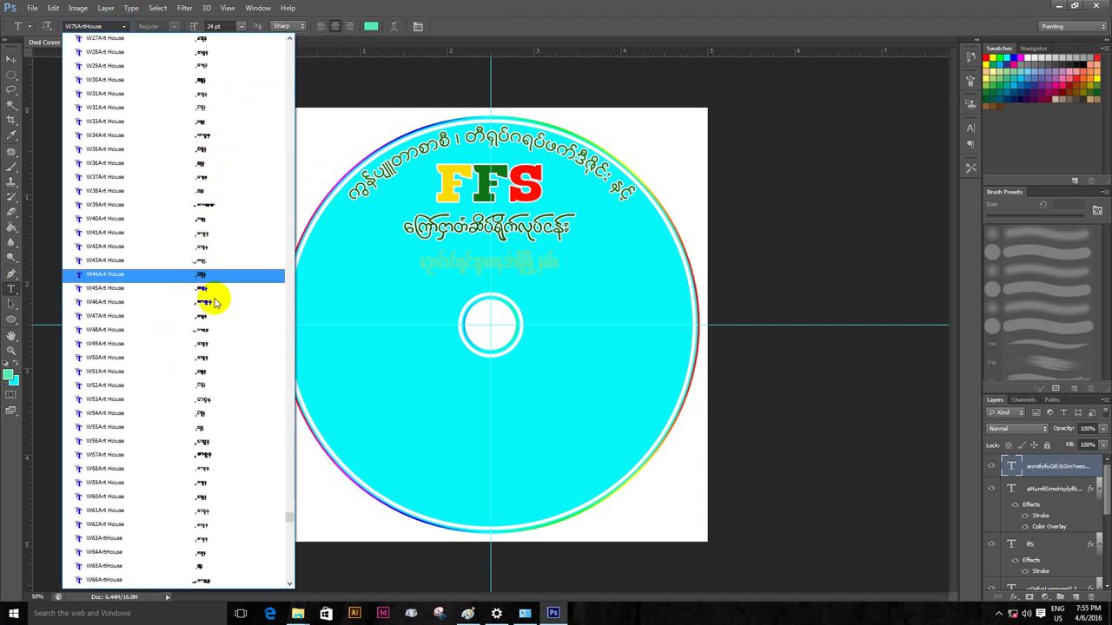
pyautogui.click(218, 357)
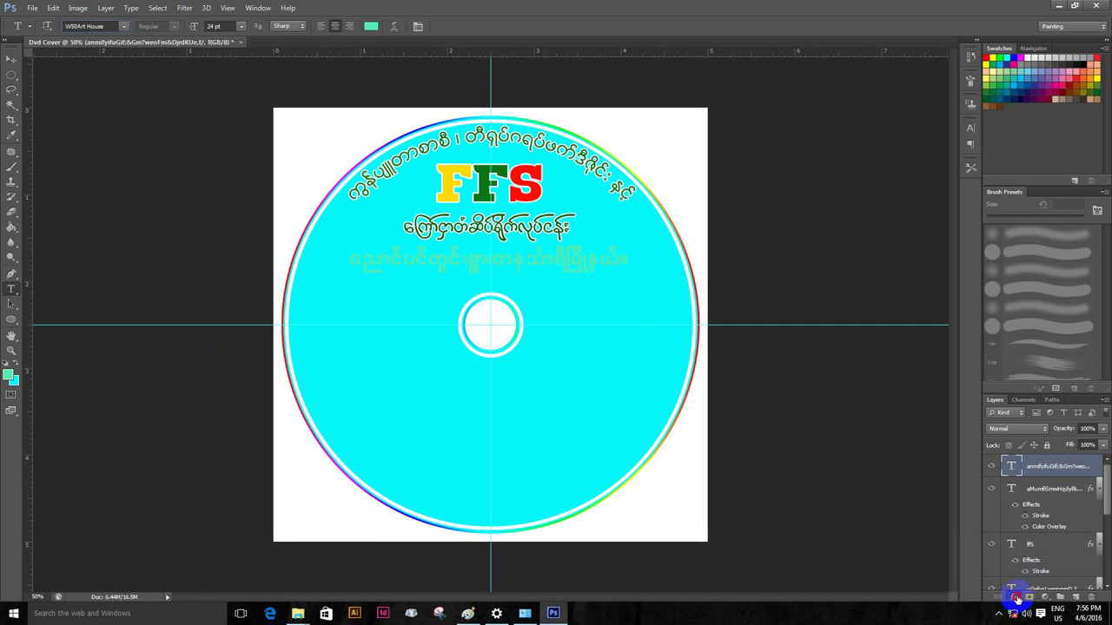
# Add a white Stroke layer effect to the subtitle line.
pyautogui.click(1016, 598)
pyautogui.click(867, 440)
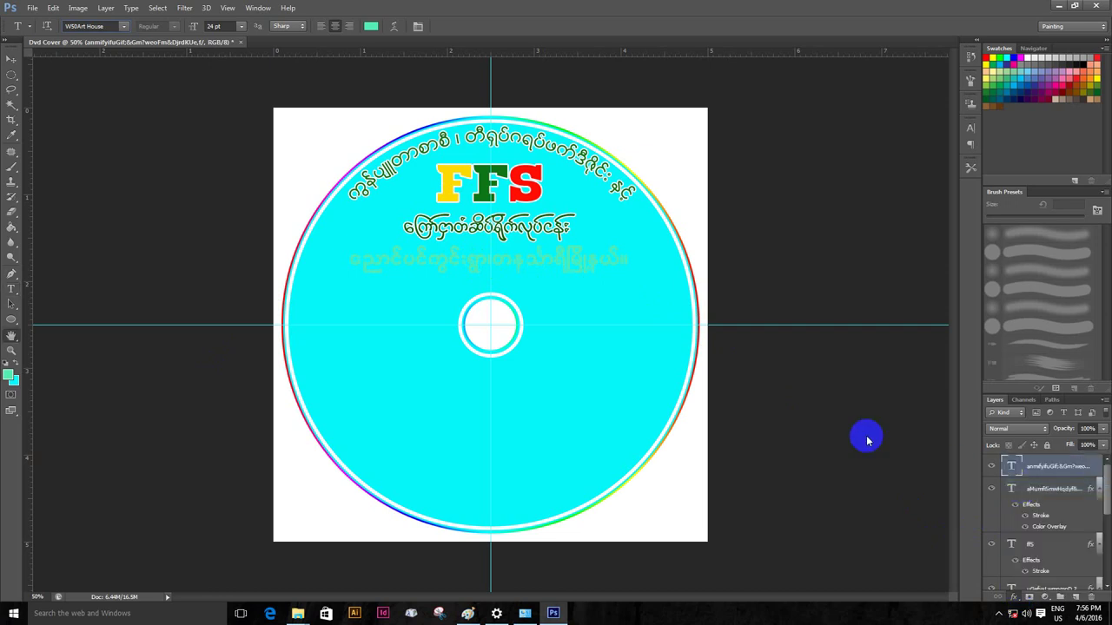
pyautogui.click(844, 434)
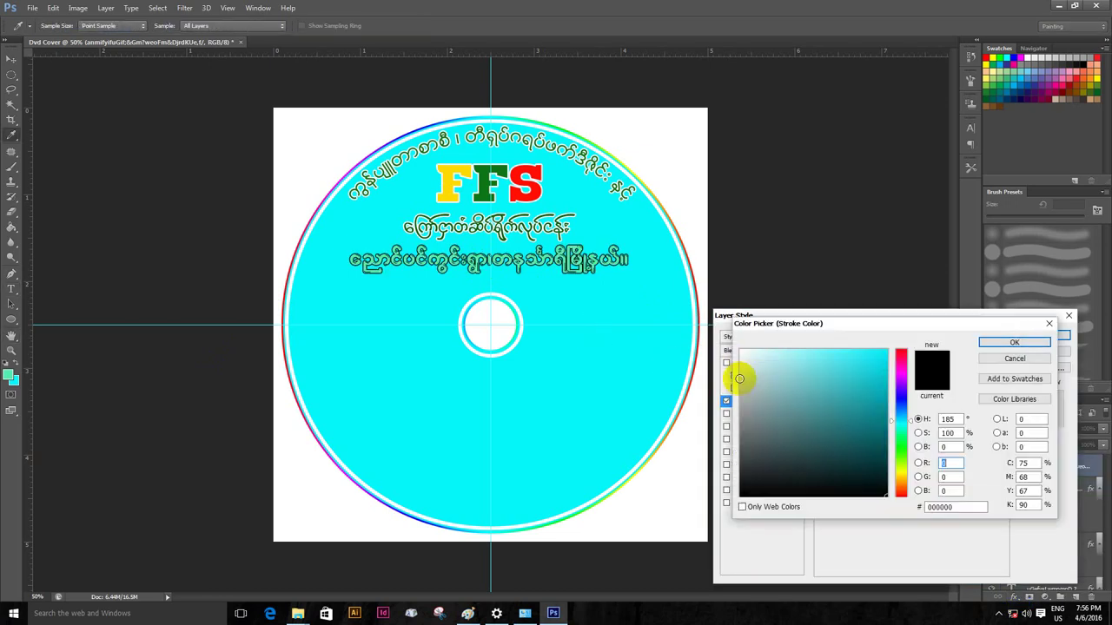
pyautogui.moveTo(739, 378); pyautogui.dragTo(736, 349)
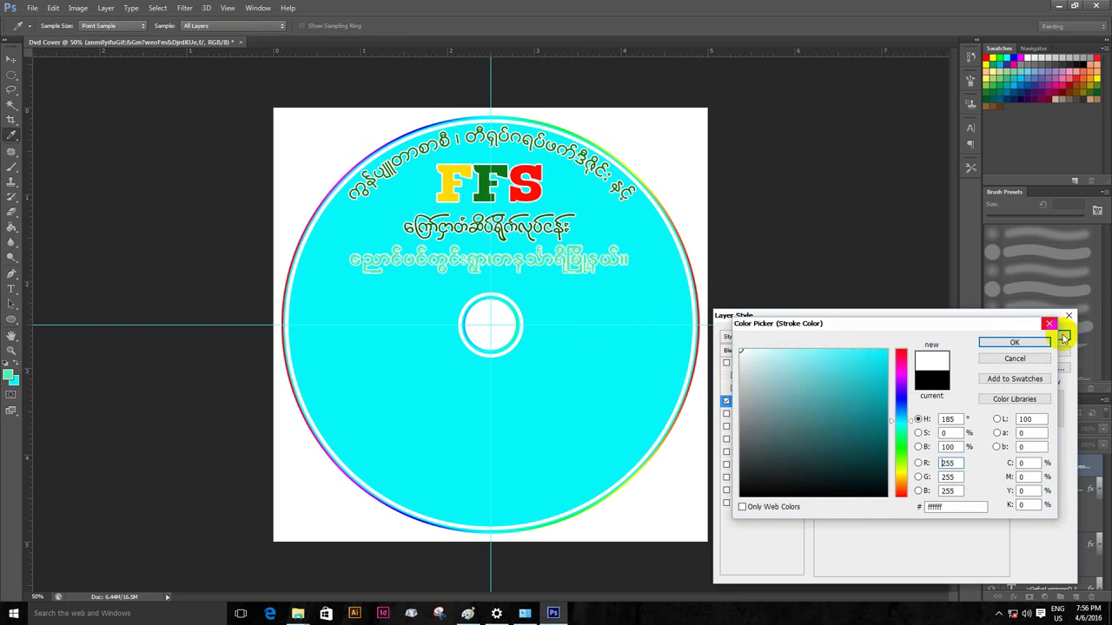
pyautogui.click(985, 341)
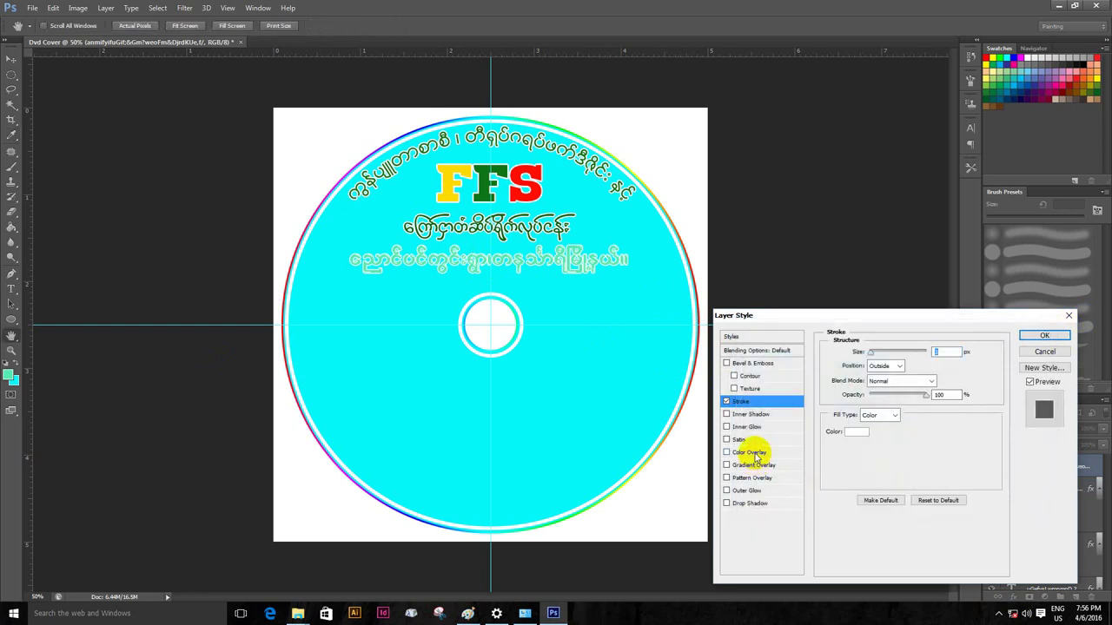
# Add a dark green Color Overlay to the subtitle and apply the layer style.
pyautogui.click(754, 453)
pyautogui.click(949, 352)
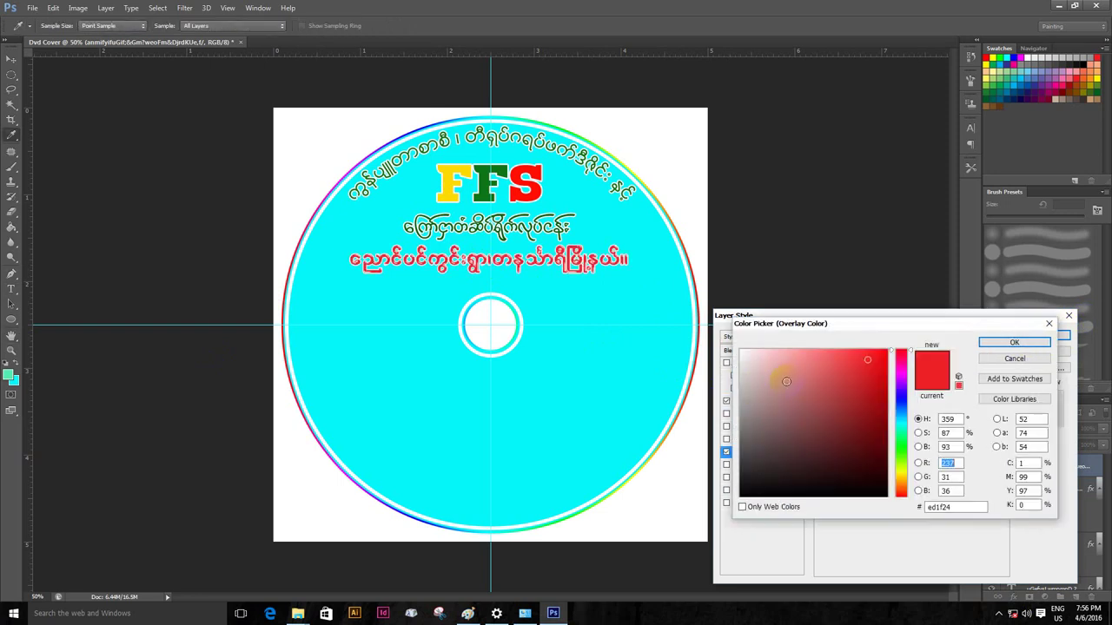
pyautogui.click(856, 446)
pyautogui.click(900, 450)
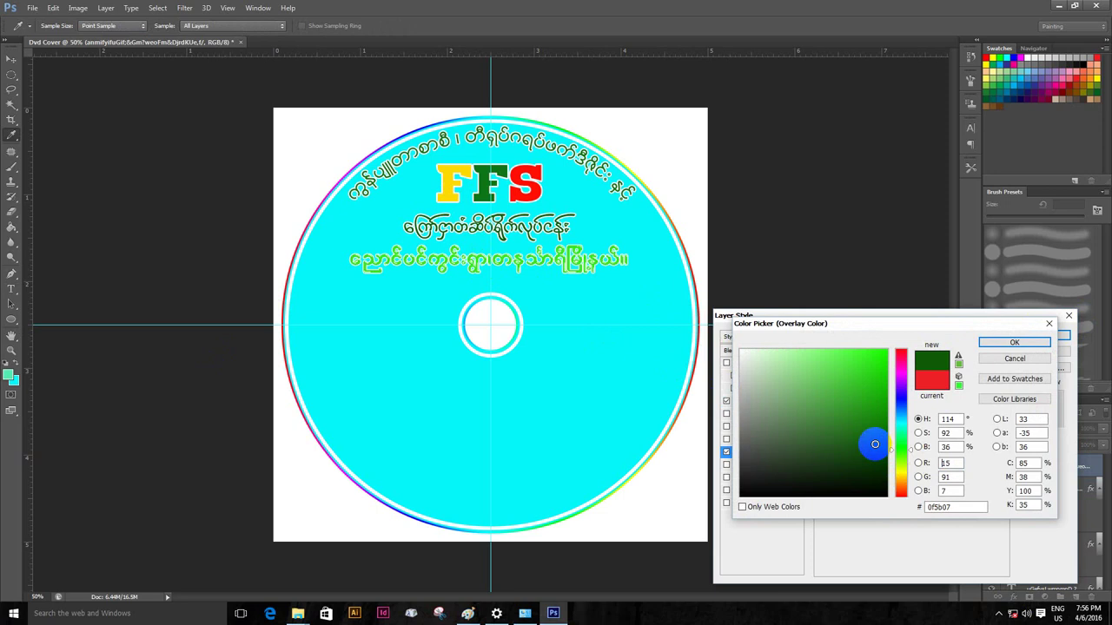
pyautogui.click(873, 437)
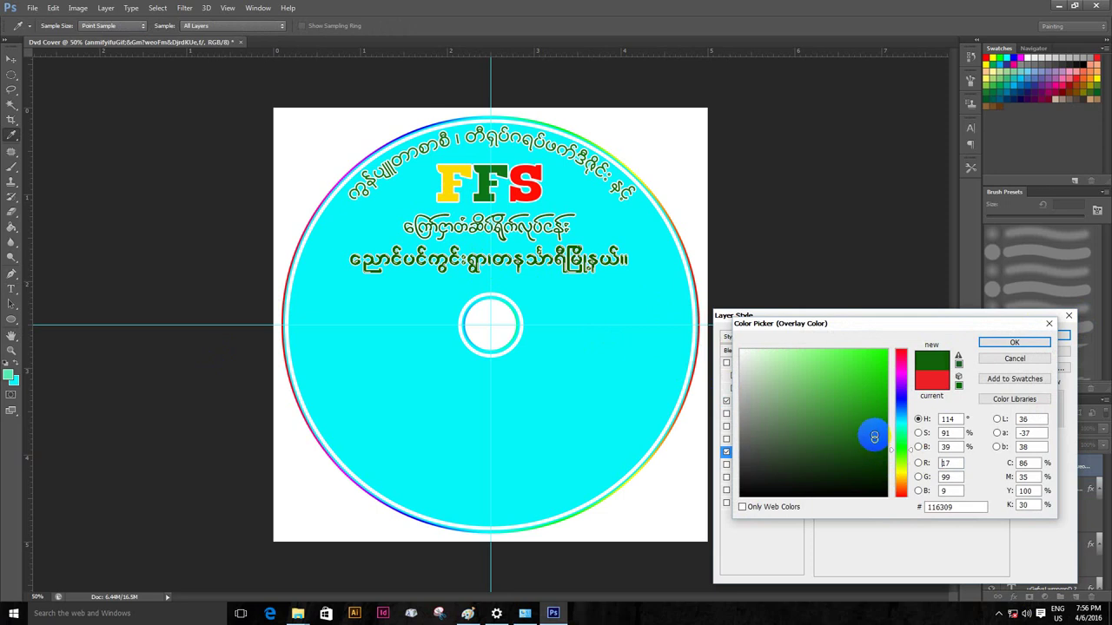
pyautogui.moveTo(874, 437); pyautogui.dragTo(878, 435)
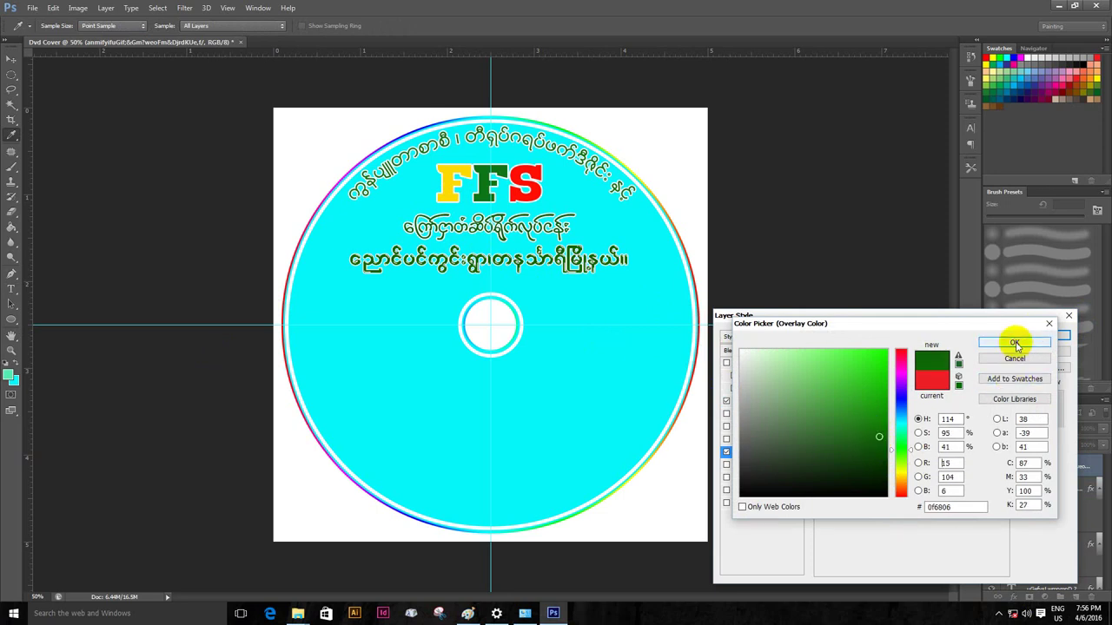
pyautogui.click(1015, 345)
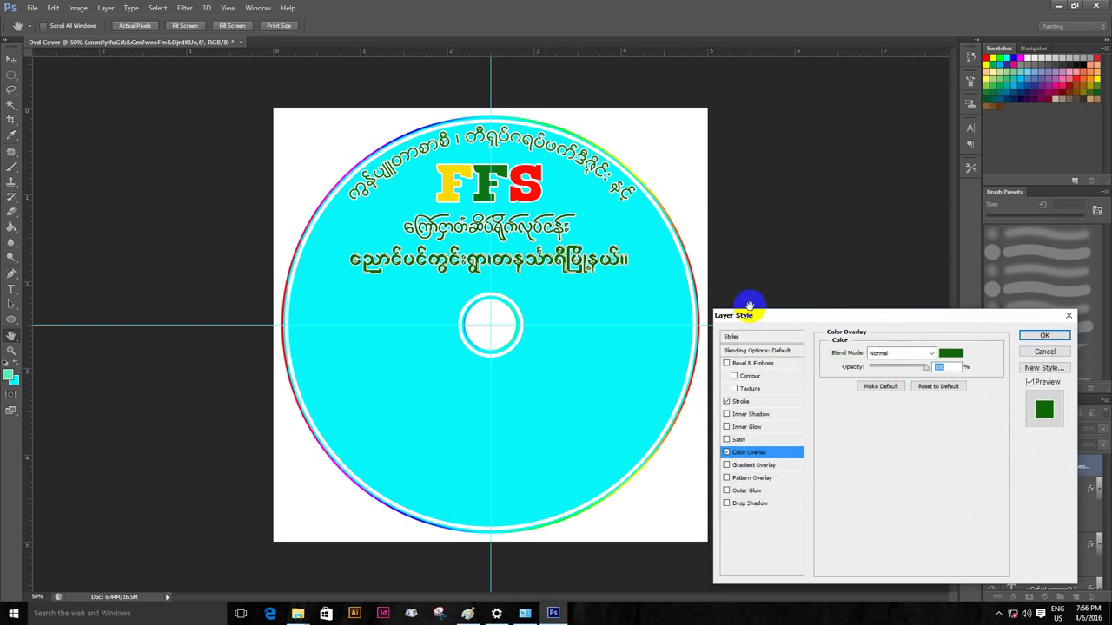
pyautogui.click(1044, 335)
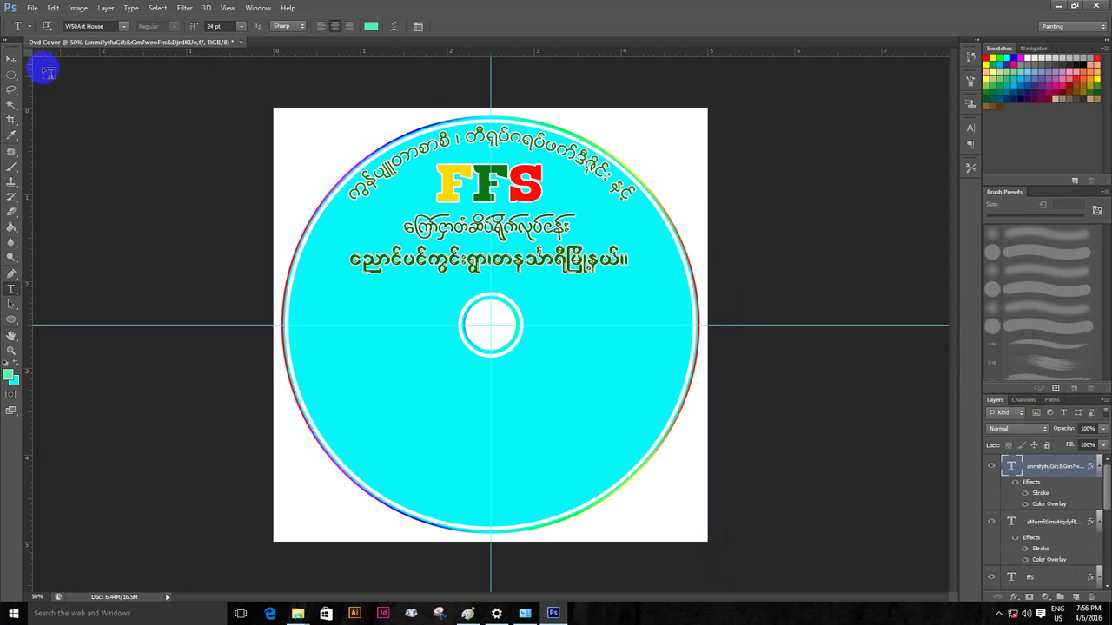
pyautogui.click(11, 61)
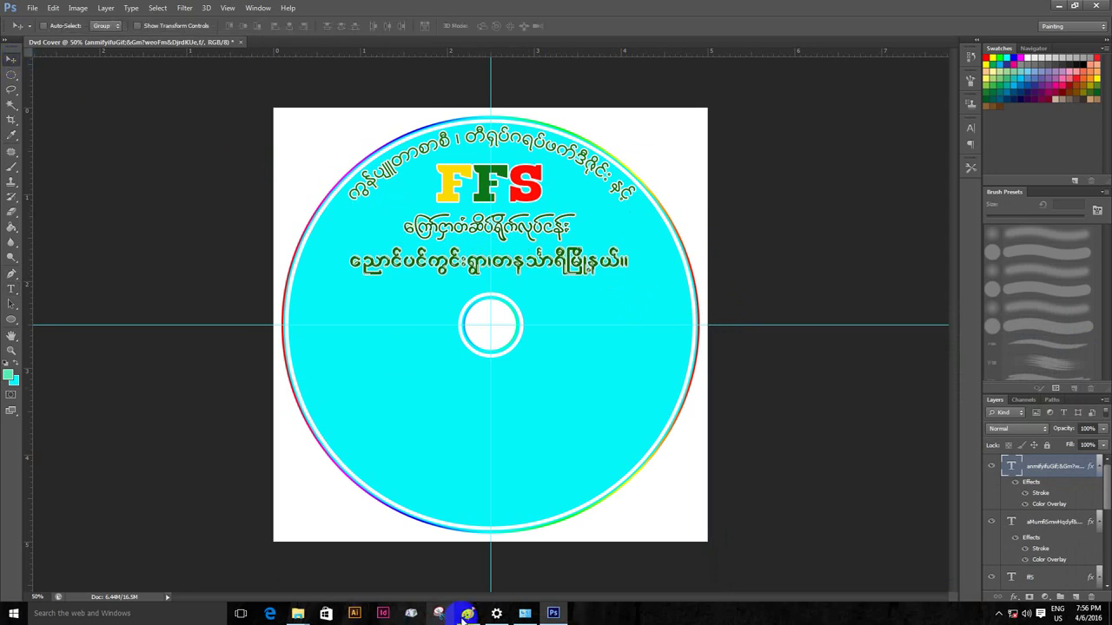
pyautogui.moveTo(467, 613)
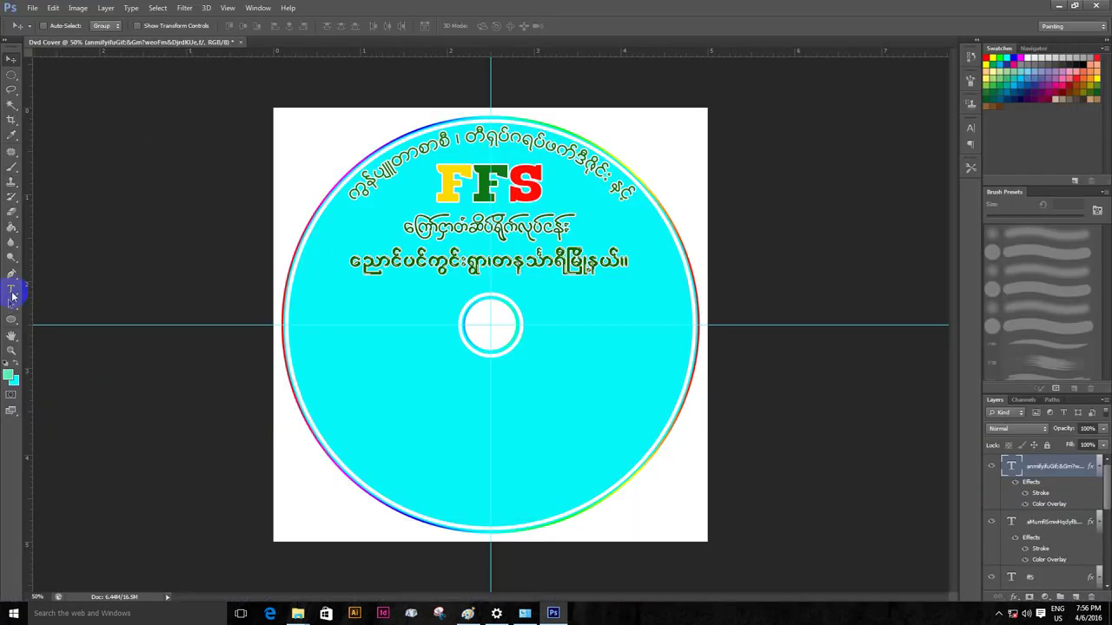
pyautogui.click(11, 292)
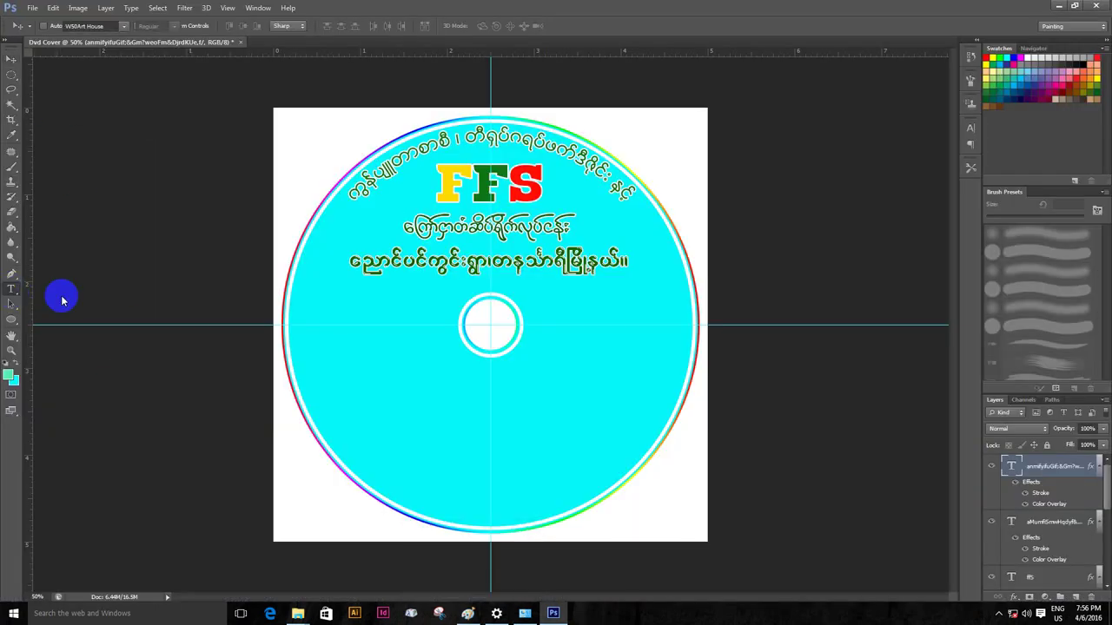
# Type a person's name in Burmese as a new text line near the page's top-left.
pyautogui.click(295, 148)
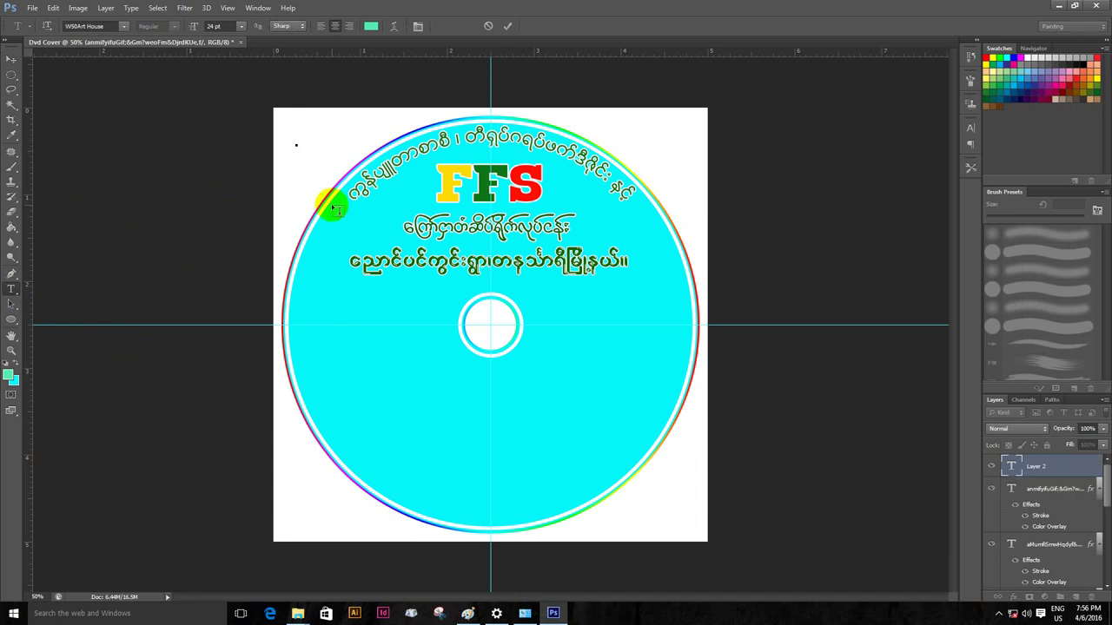
pyautogui.write('။')
pyautogui.write('အ')
pyautogui.press('BackSpace')
pyautogui.press('BackSpace')
pyautogui.write('ေ')
pyautogui.write('ဖ')
pyautogui.press('Left')
pyautogui.write('ေ')
pyautogui.write('ေတ')
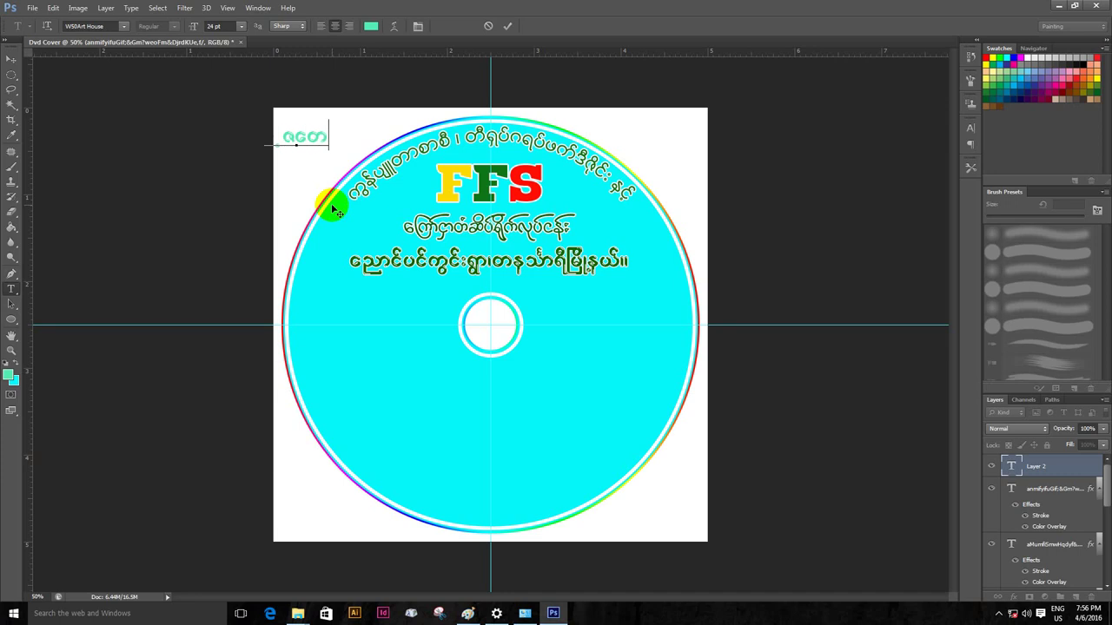
pyautogui.write('ာ ။ည')
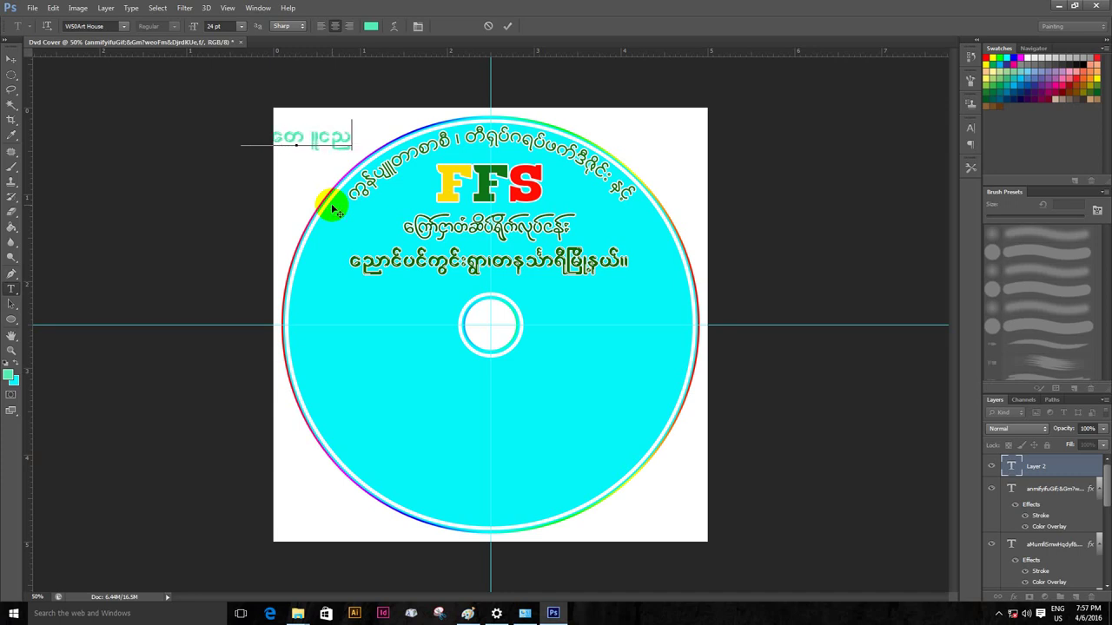
pyautogui.press('ctrl')
# Set the whole name text in the OCR-A BT font and commit it.
pyautogui.hotkey('ctrl', 'a')
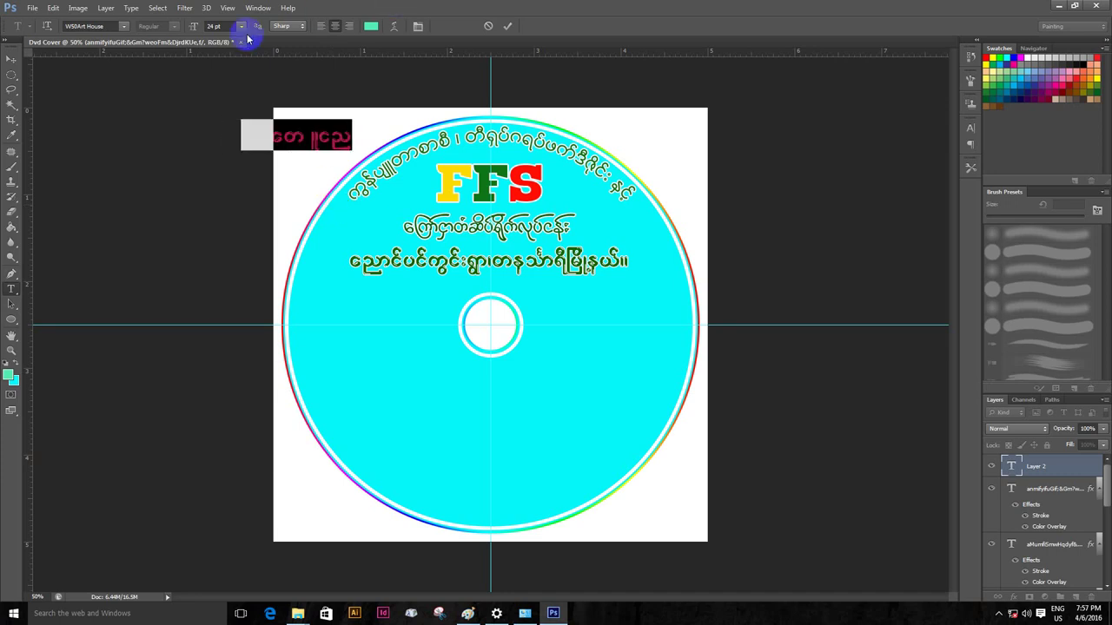
pyautogui.click(123, 26)
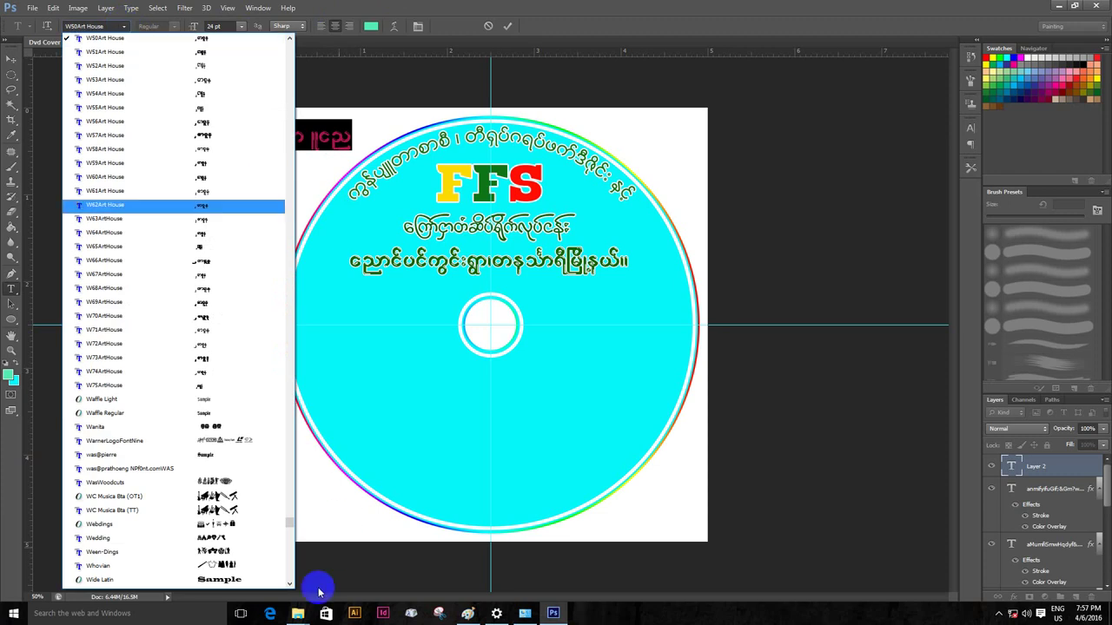
pyautogui.moveTo(288, 524); pyautogui.dragTo(261, 334)
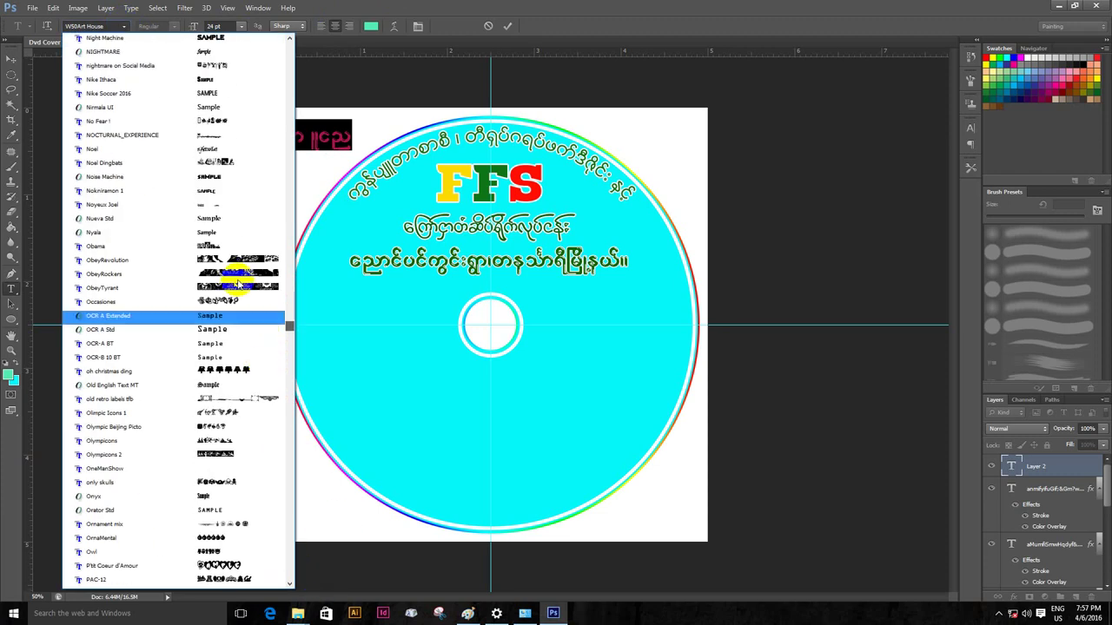
pyautogui.click(223, 344)
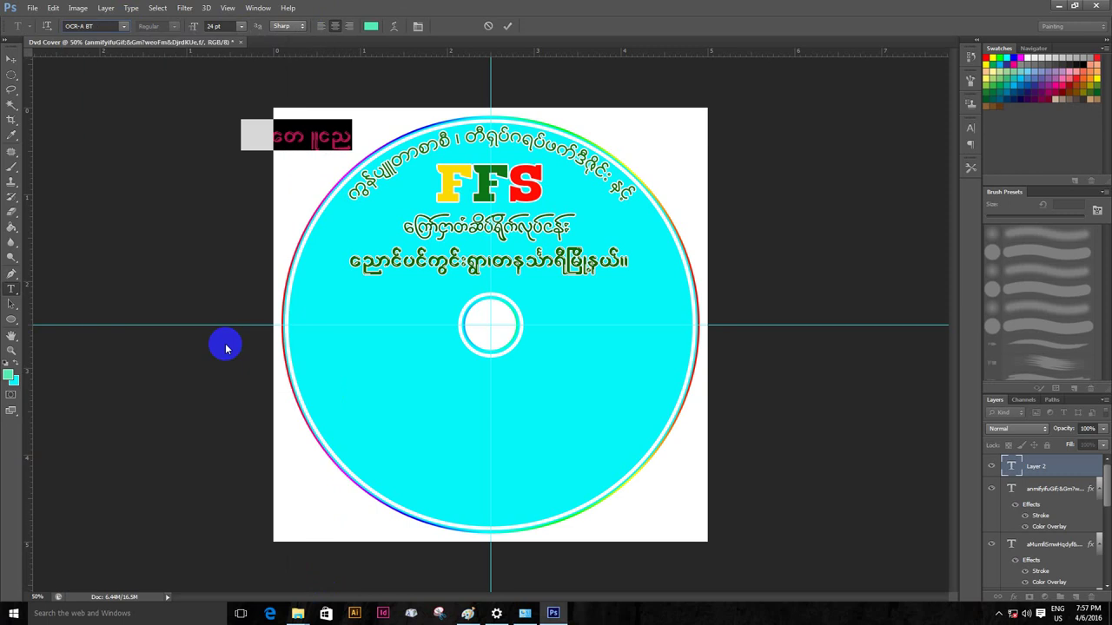
pyautogui.click(12, 59)
# Move the name text left of the centre hole and set it in Papyrus.
pyautogui.moveTo(322, 141)
pyautogui.mouseDown()
pyautogui.moveTo(417, 331)
pyautogui.moveTo(404, 329)
pyautogui.mouseUp()
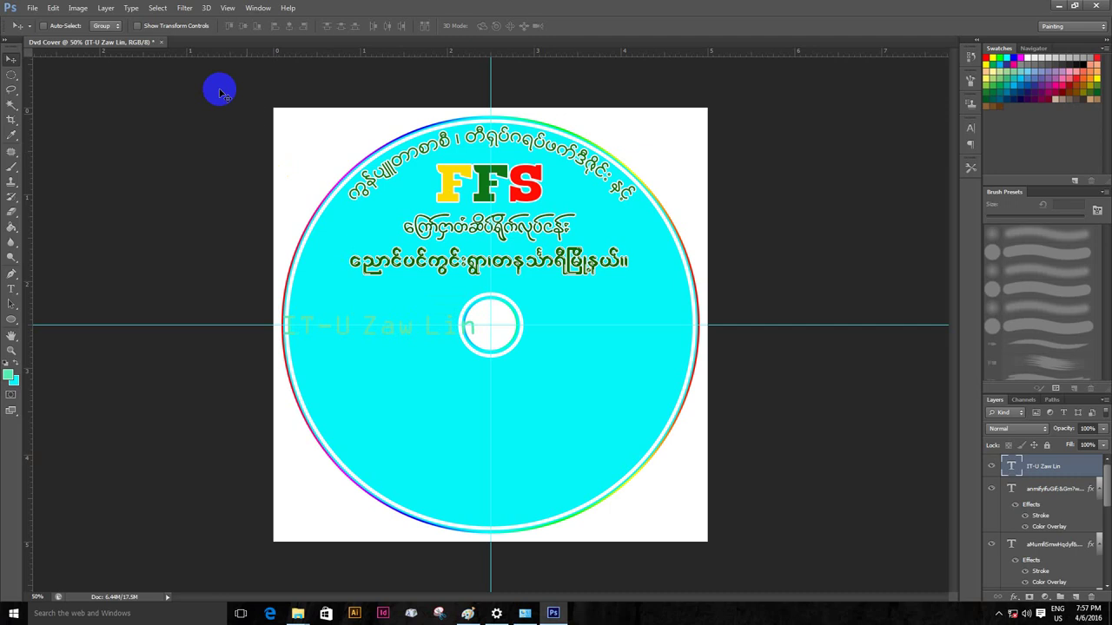
pyautogui.click(11, 288)
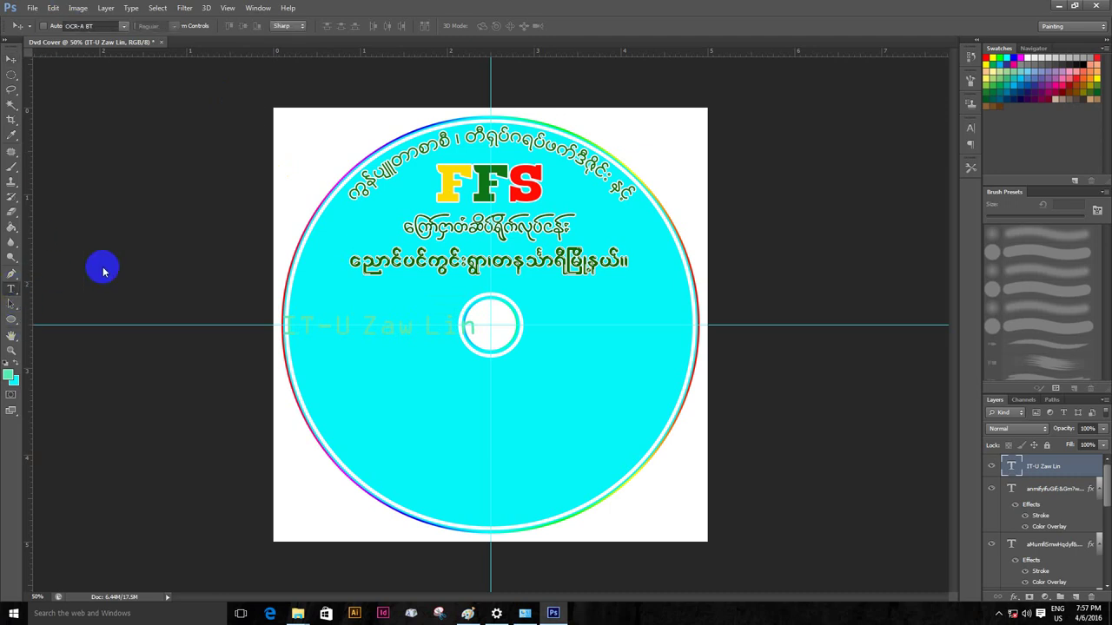
pyautogui.click(125, 26)
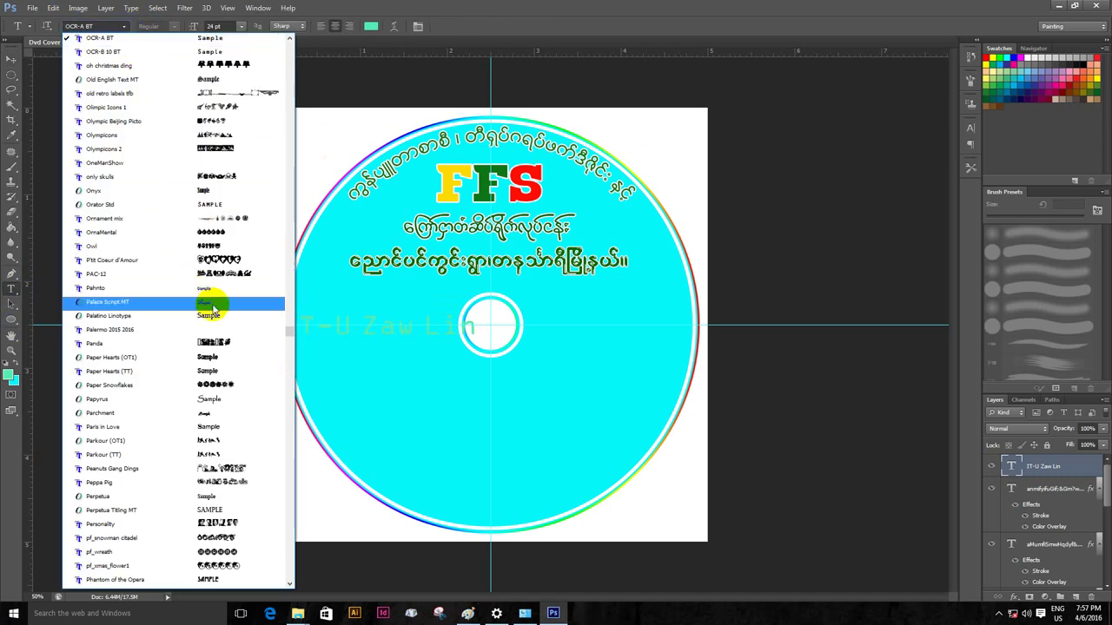
pyautogui.click(228, 401)
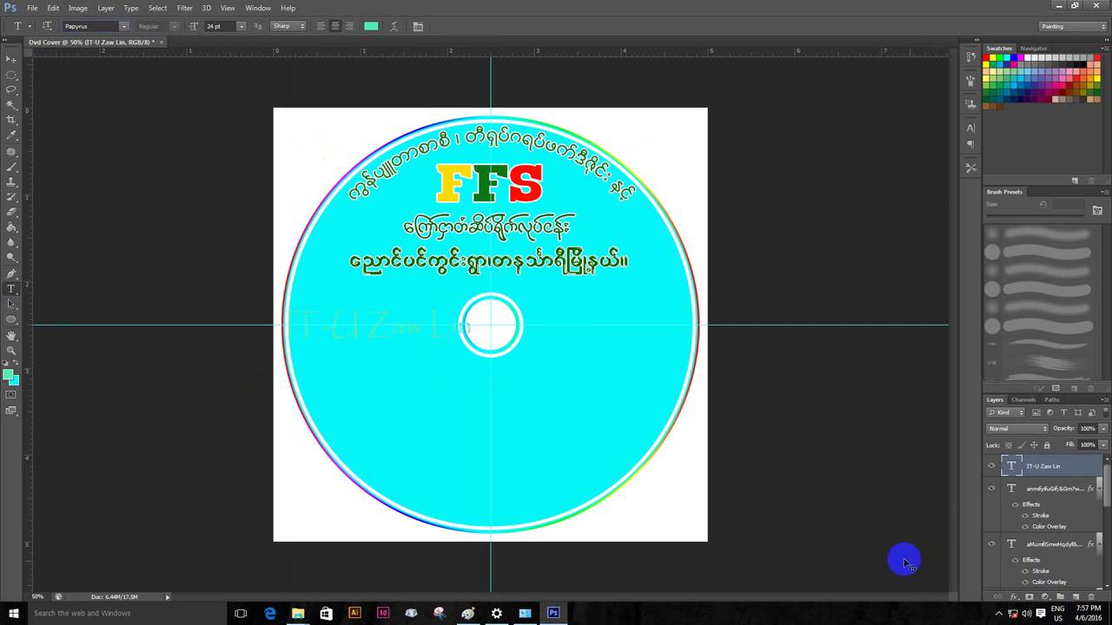
# Scale the name text down to about 80% with Free Transform.
pyautogui.hotkey('ctrl', 't')
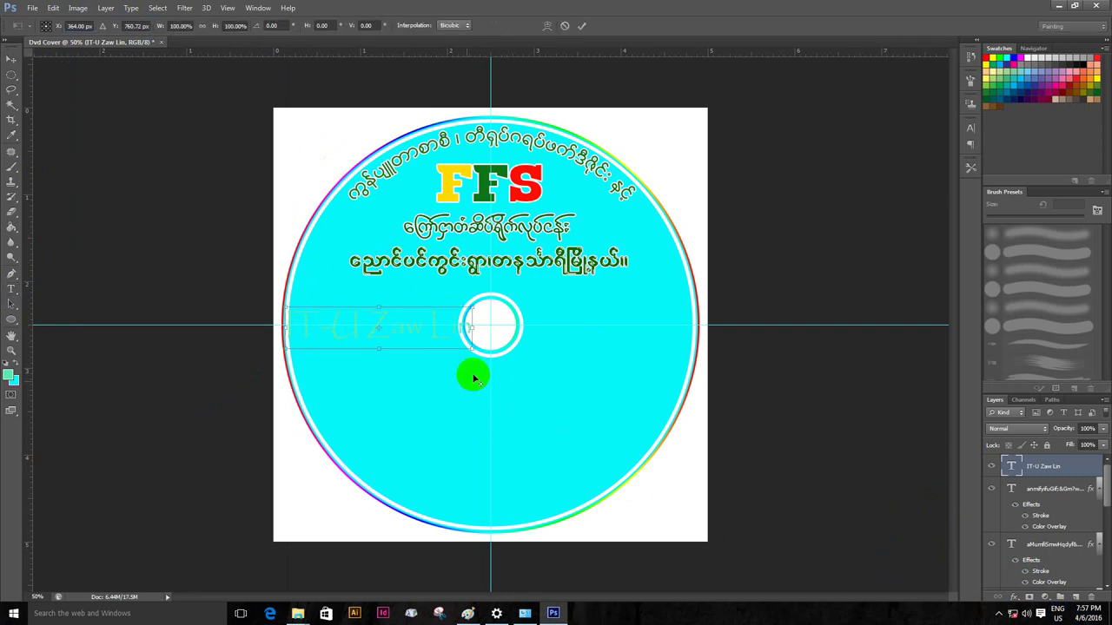
pyautogui.moveTo(469, 306); pyautogui.dragTo(454, 310)
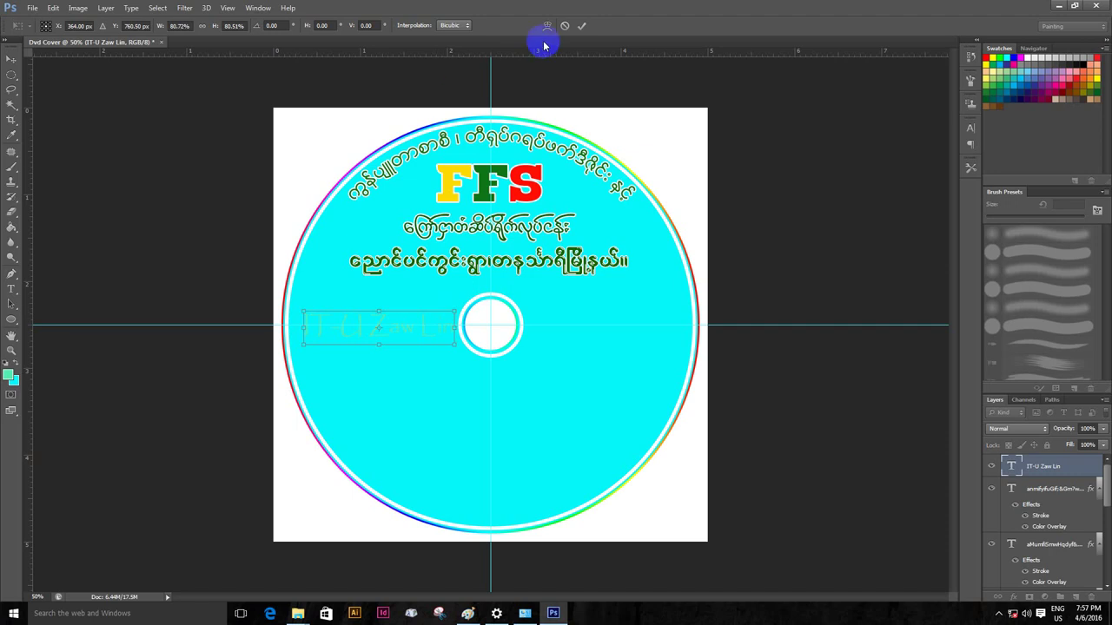
pyautogui.click(582, 26)
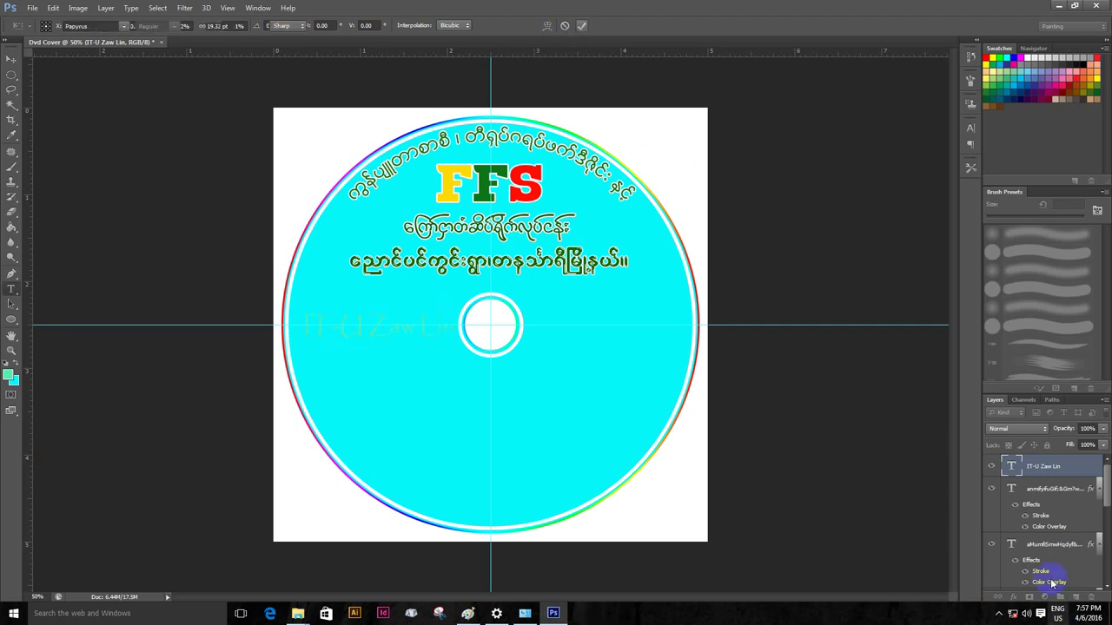
pyautogui.click(1010, 597)
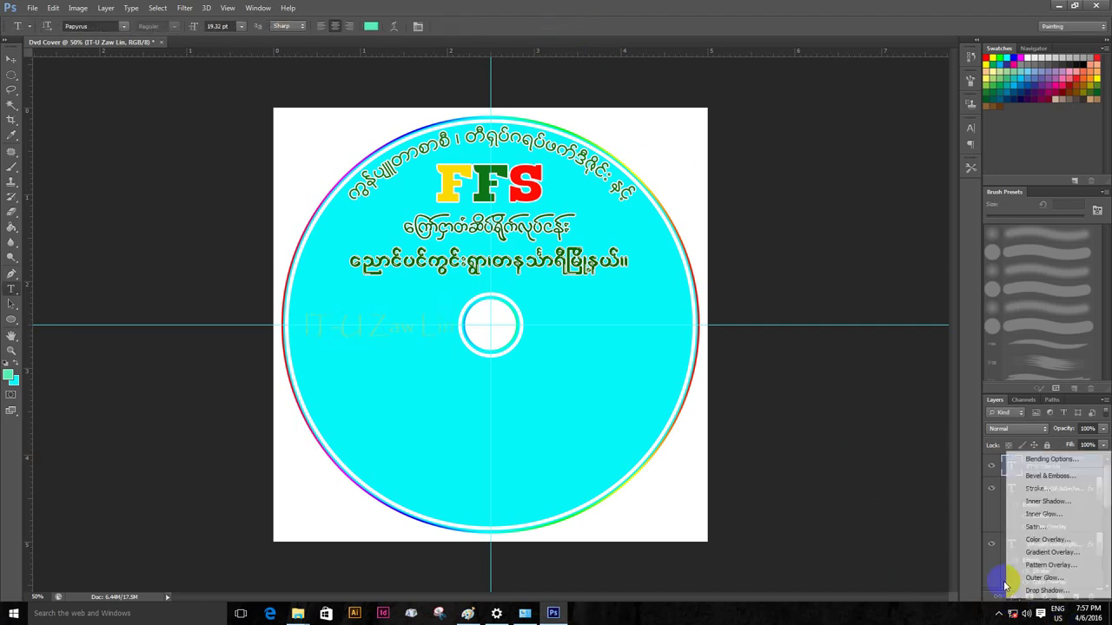
# Give the name text a near-white 4 px stroke and a red colour overlay.
pyautogui.click(1033, 488)
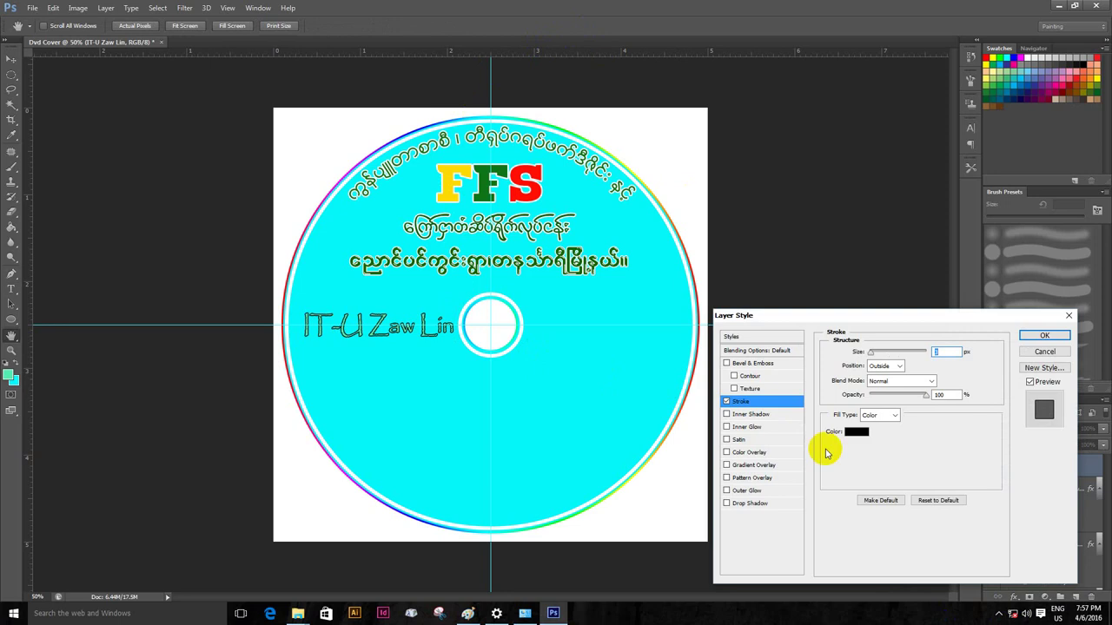
pyautogui.click(856, 431)
pyautogui.click(741, 351)
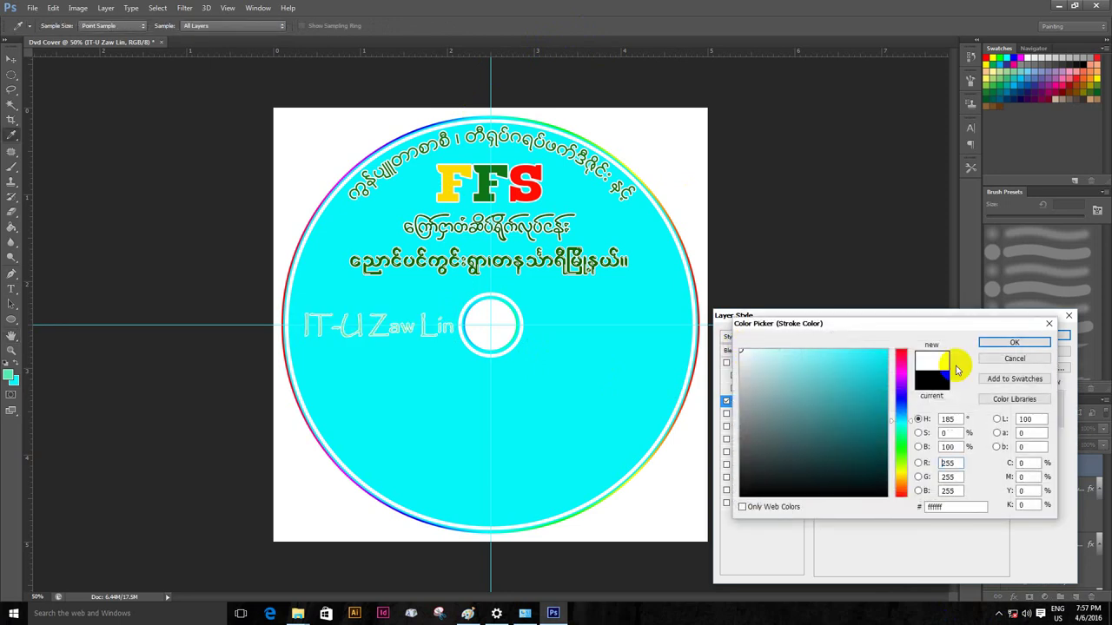
pyautogui.click(1014, 343)
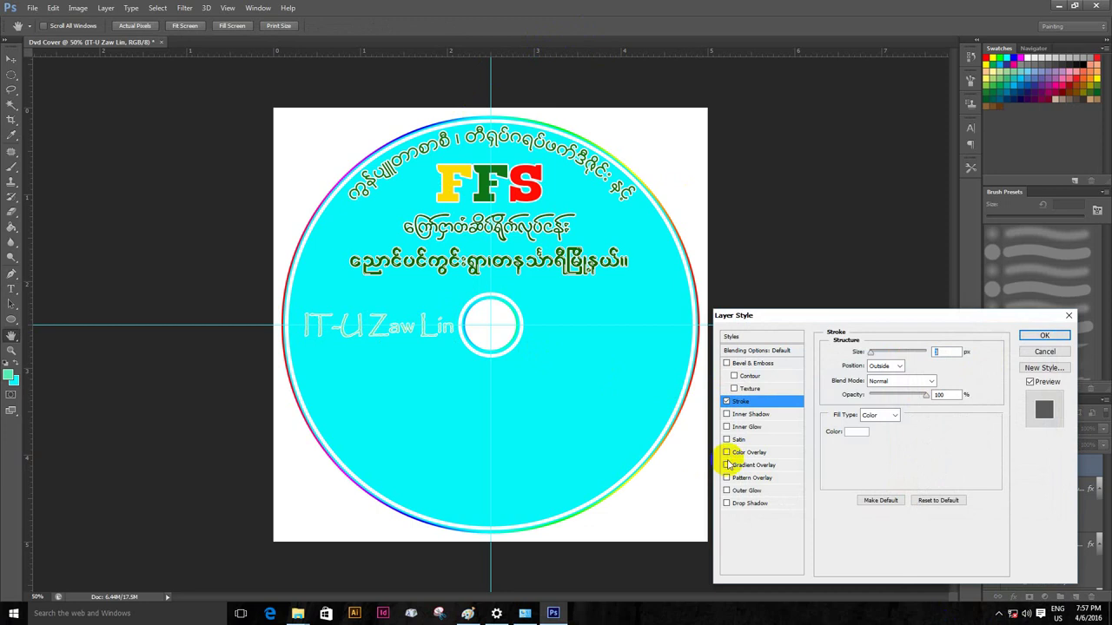
pyautogui.click(726, 453)
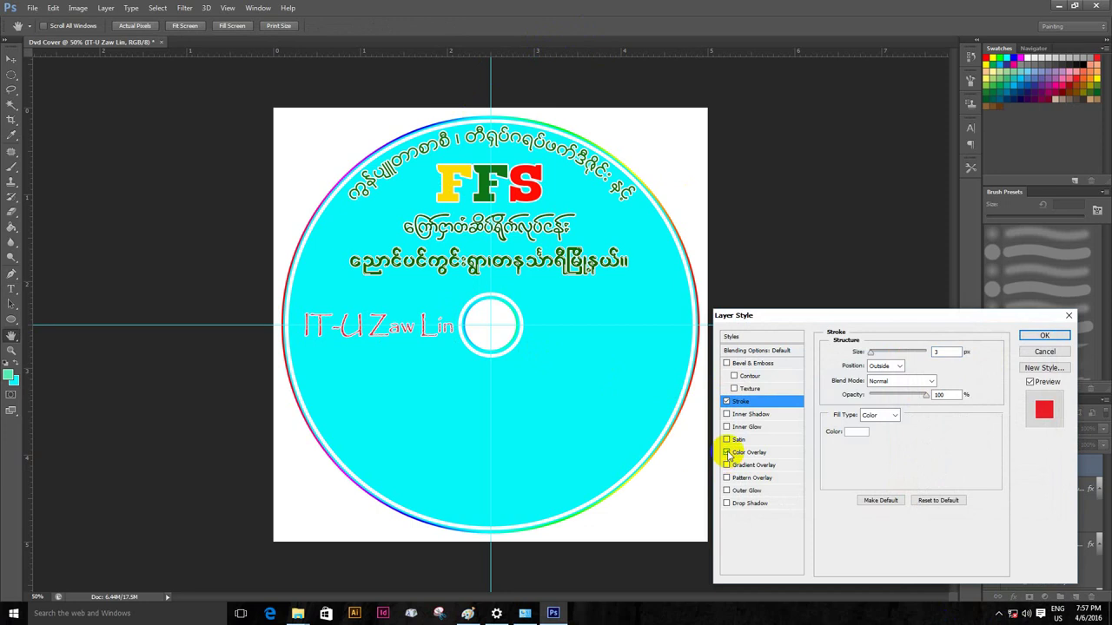
pyautogui.moveTo(950, 352); pyautogui.dragTo(919, 356)
pyautogui.write('4')
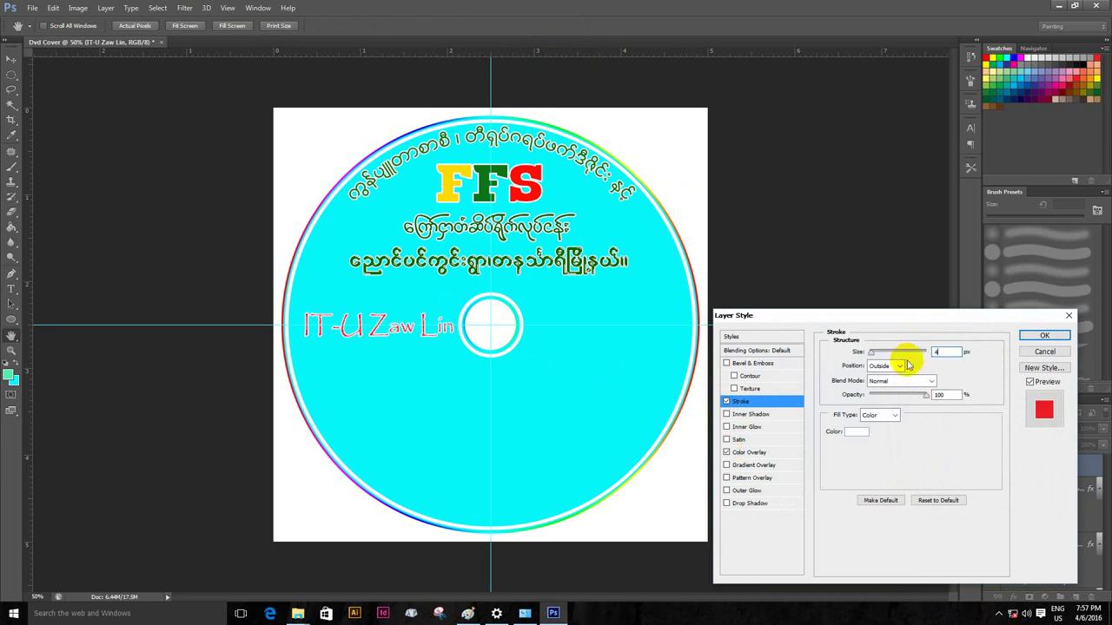
pyautogui.click(1043, 337)
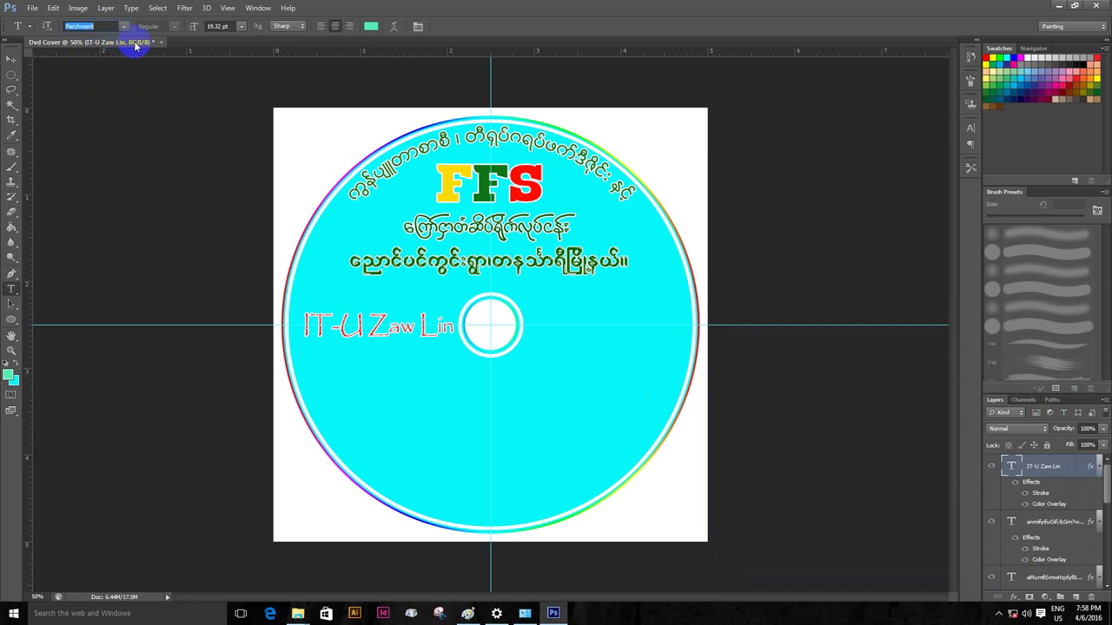
# Set the name in the Paris in Love font and nudge it slightly up-left.
pyautogui.press('Return')
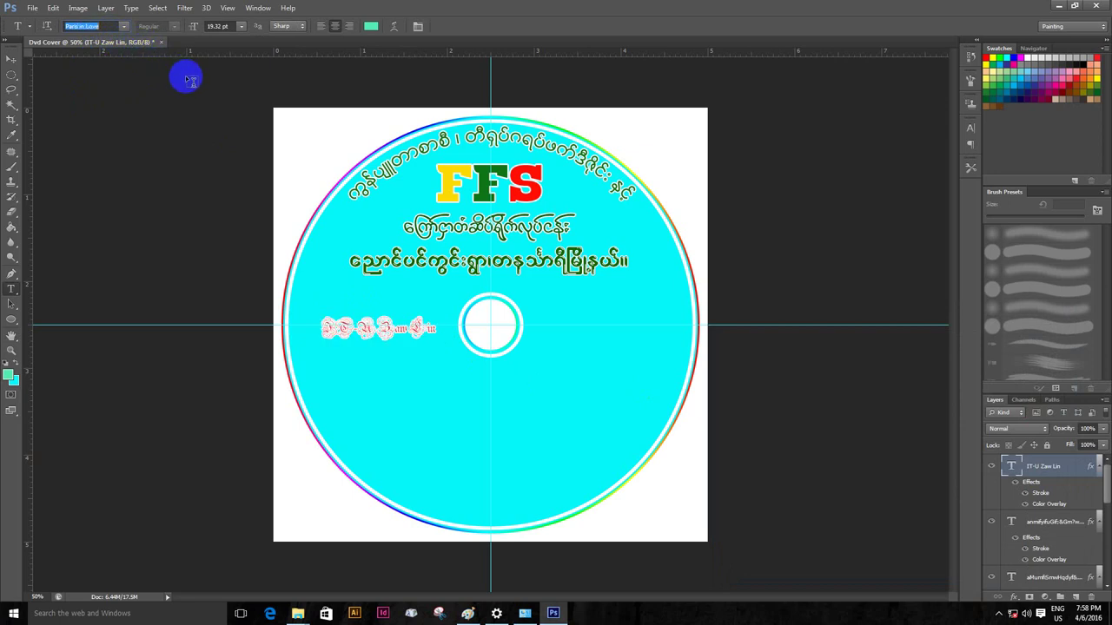
pyautogui.press('Down')
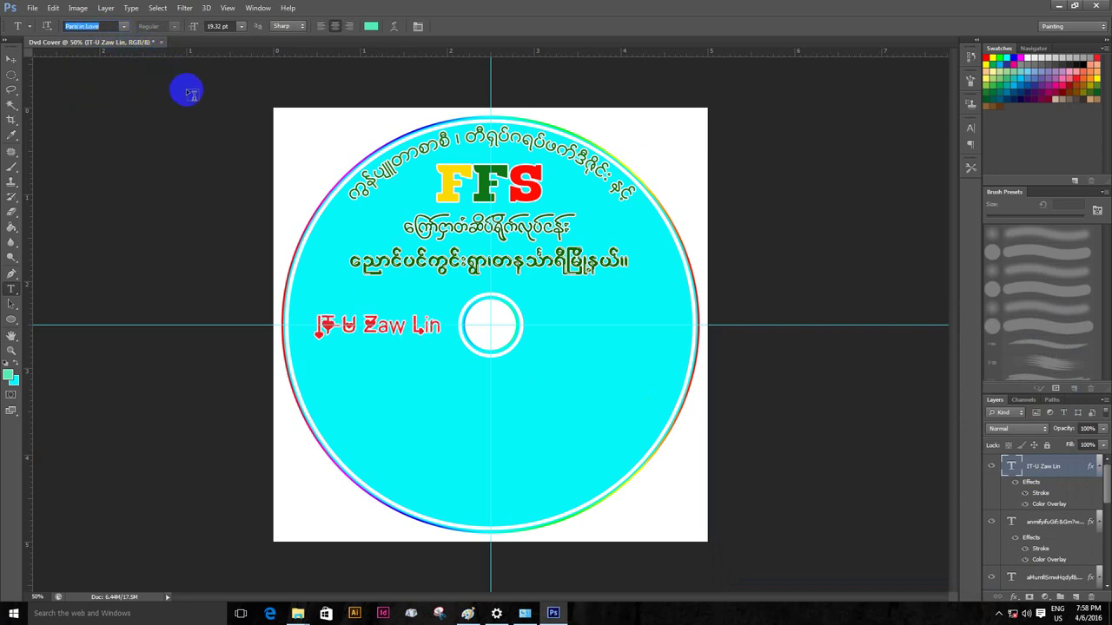
pyautogui.press('Down')
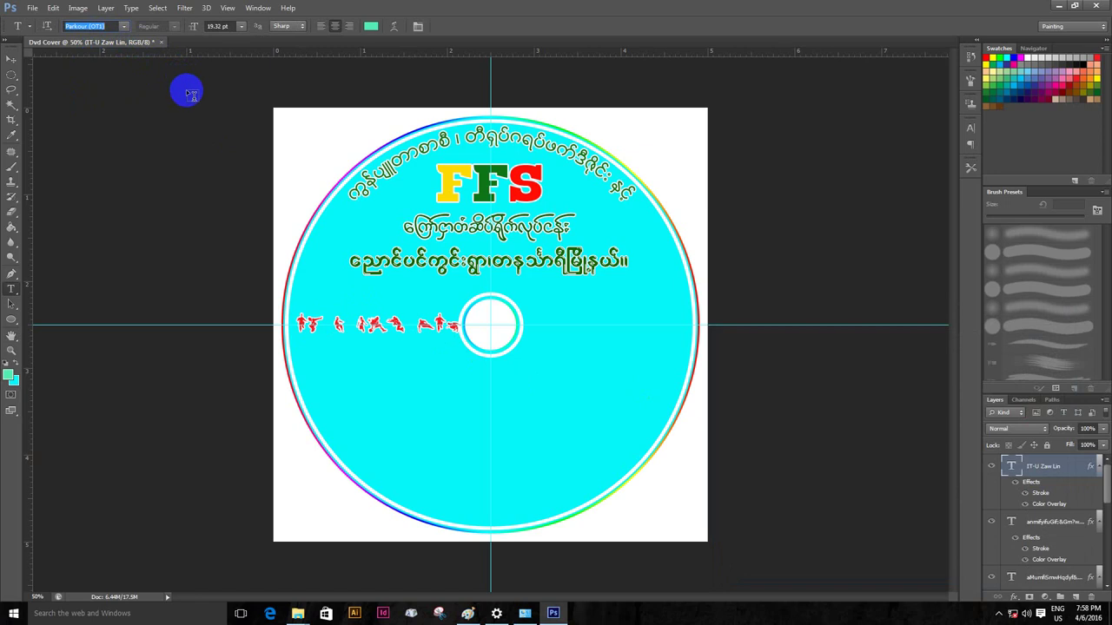
pyautogui.press('Down')
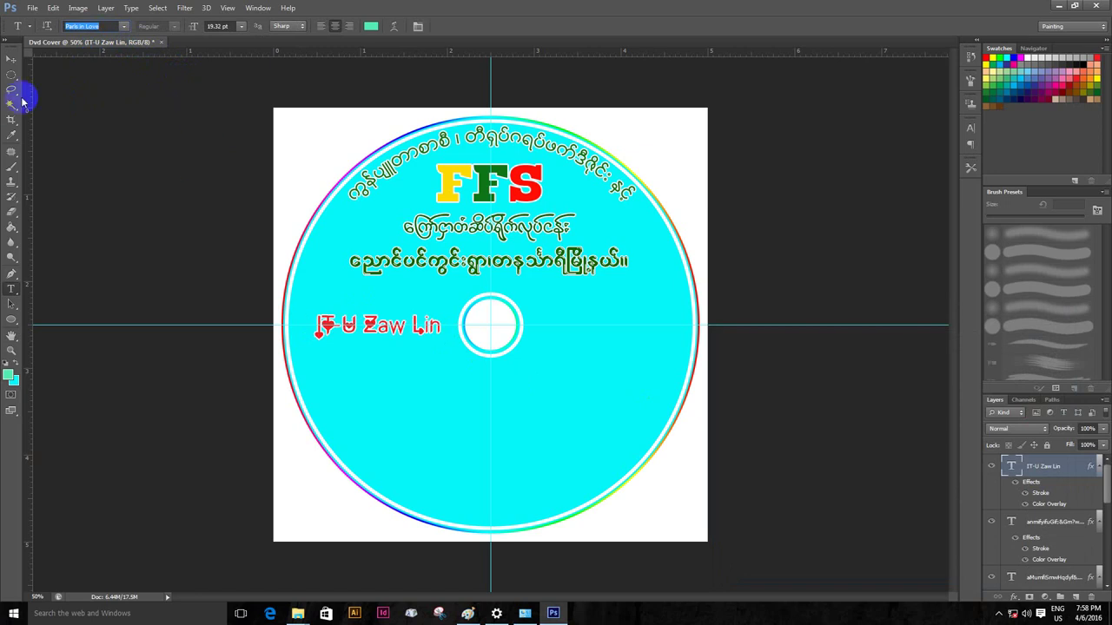
pyautogui.click(9, 59)
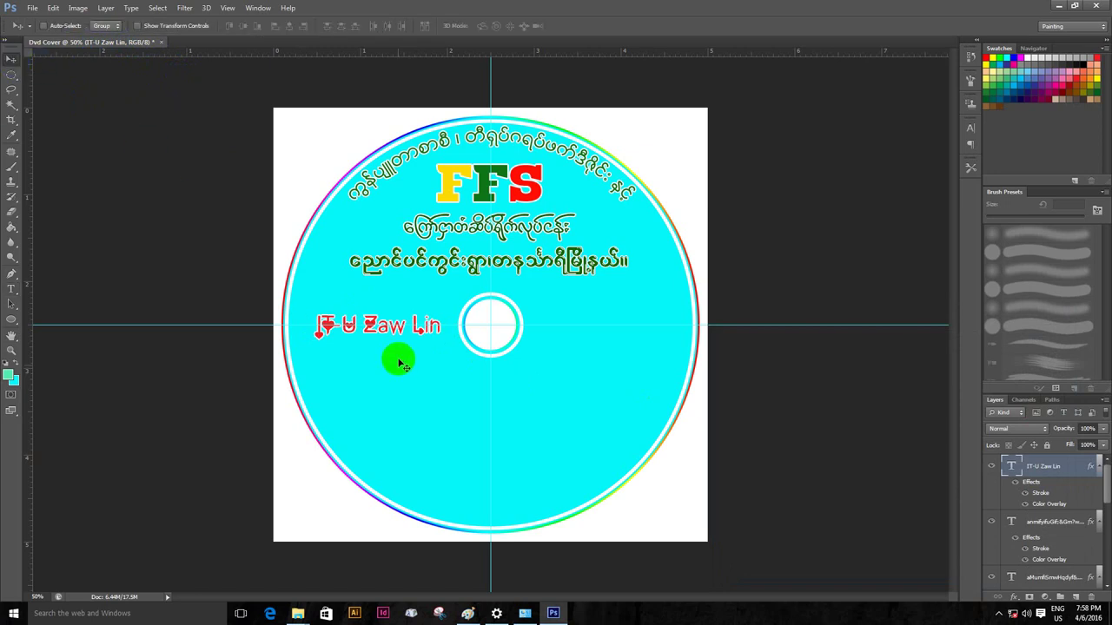
pyautogui.moveTo(387, 333); pyautogui.dragTo(380, 331)
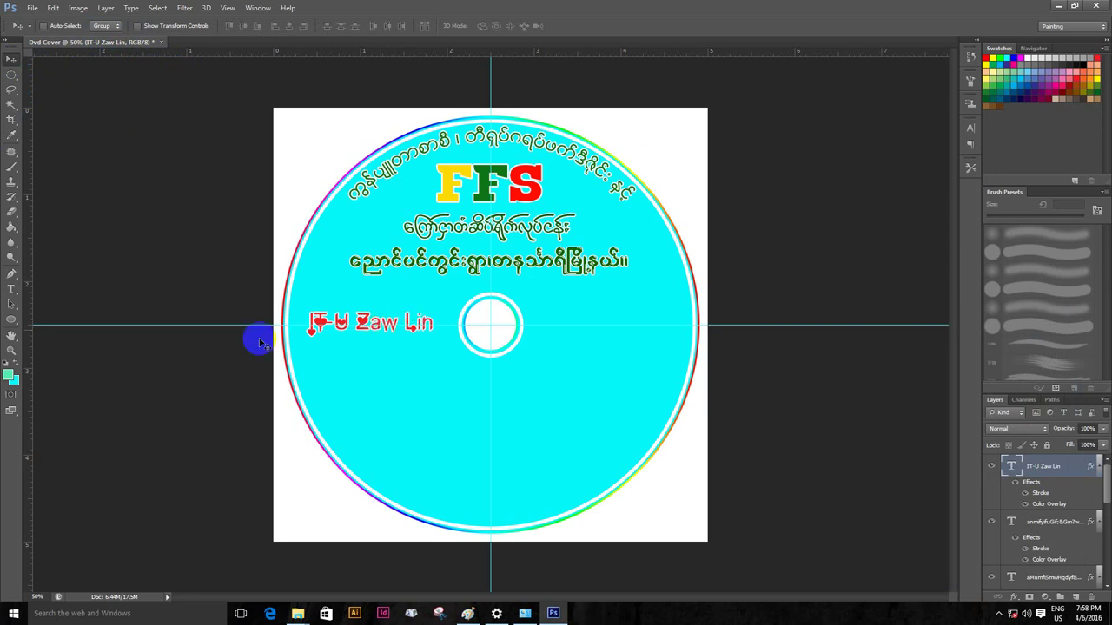
pyautogui.click(11, 289)
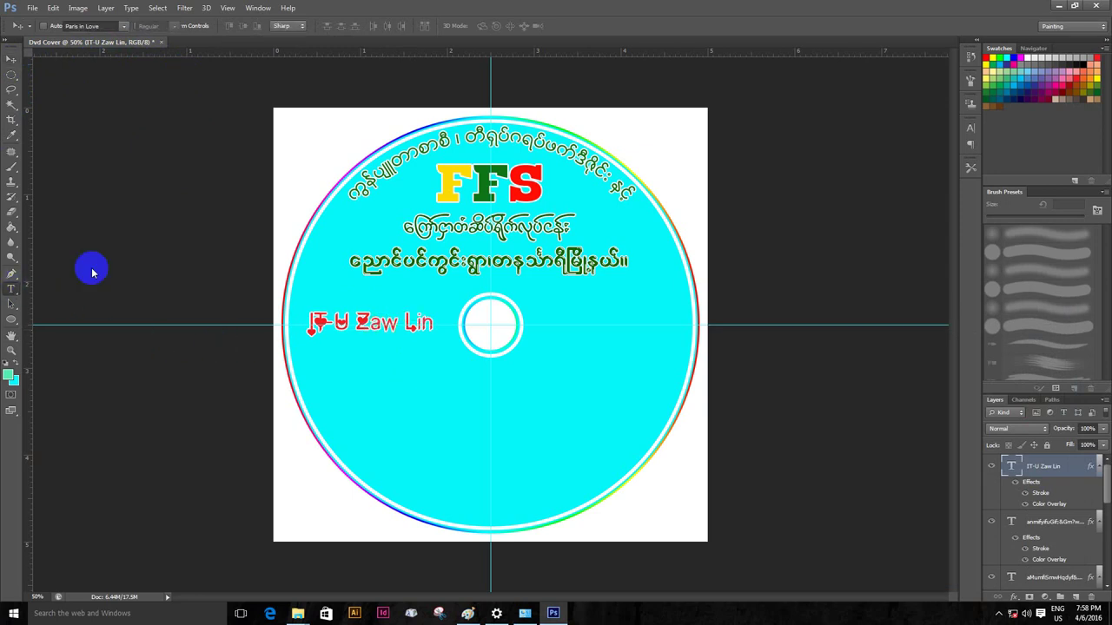
# Type the phone number as a new text line near the disc's top-left at 18 pt.
pyautogui.click(309, 156)
pyautogui.write('Tel-')
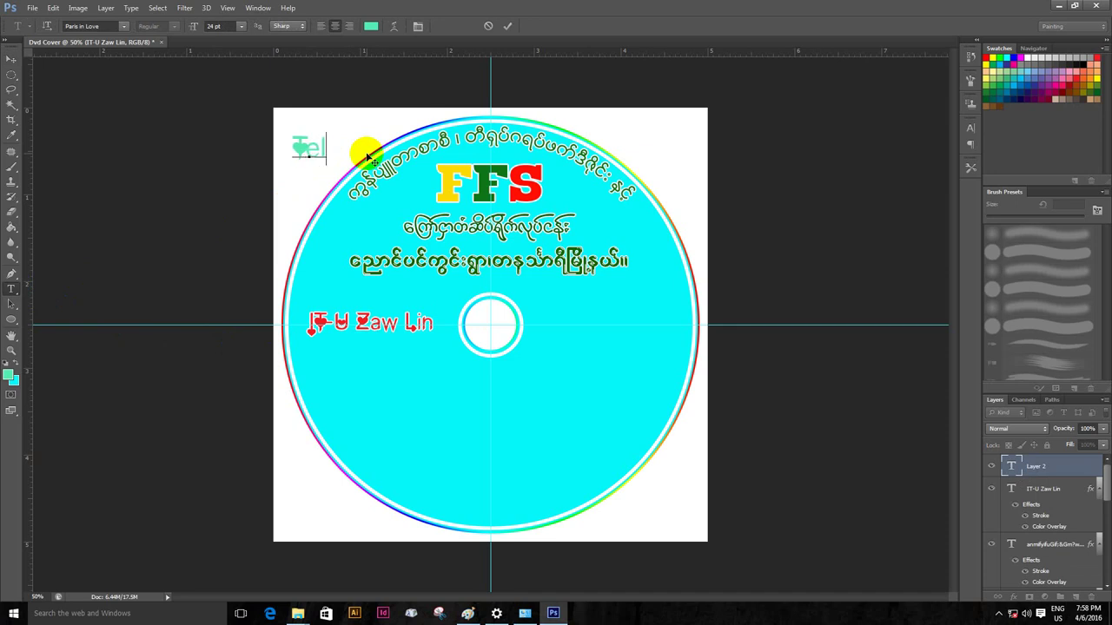
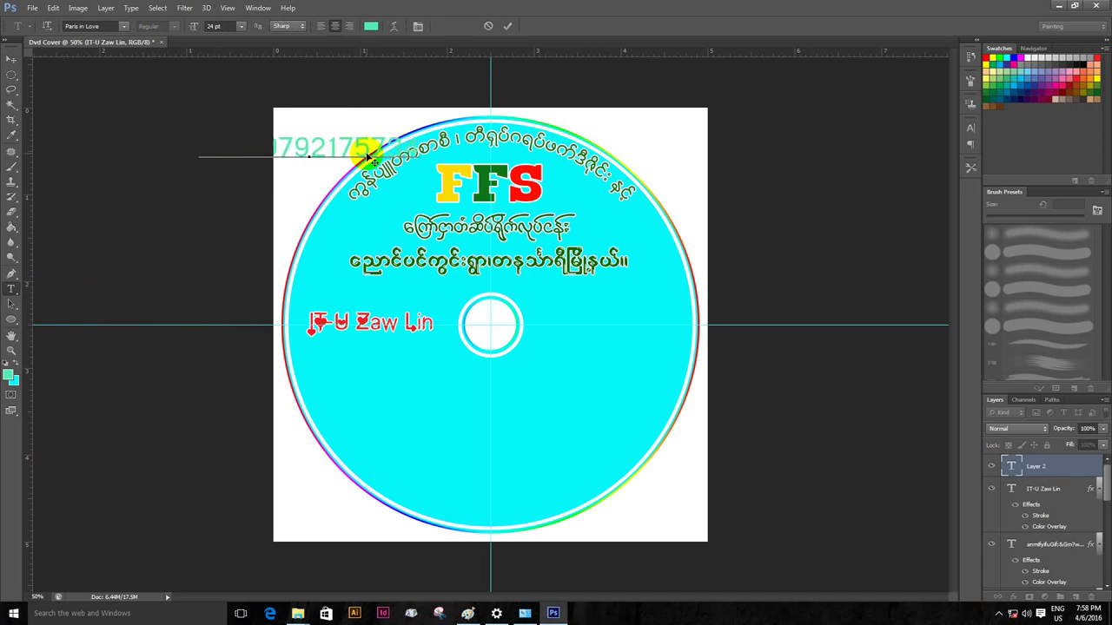
pyautogui.hotkey('ctrl', 'a')
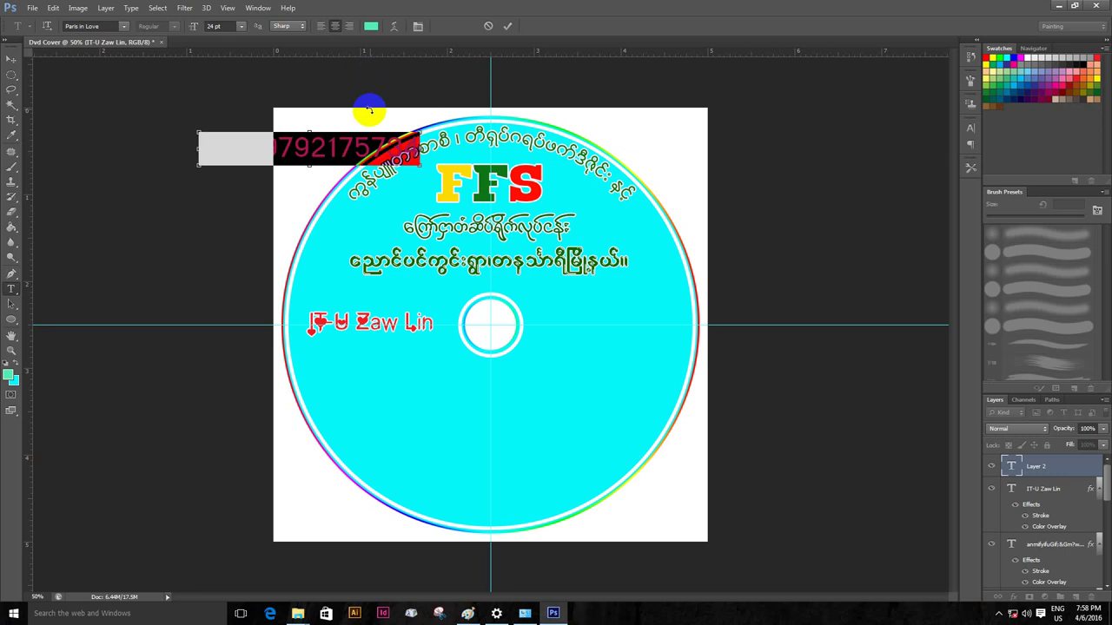
pyautogui.click(241, 26)
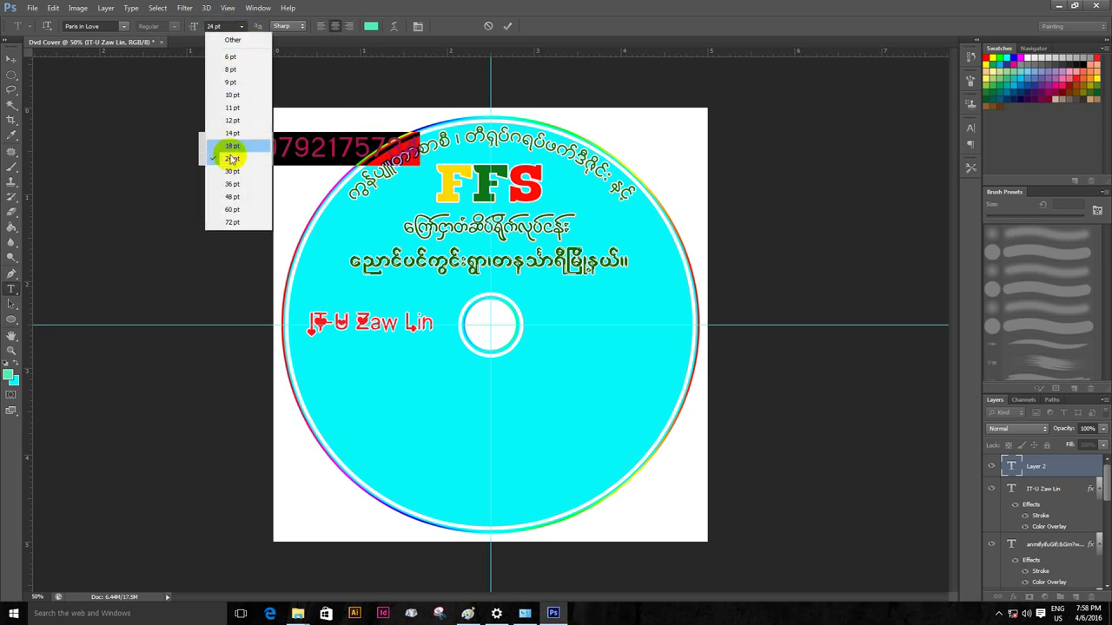
pyautogui.click(231, 145)
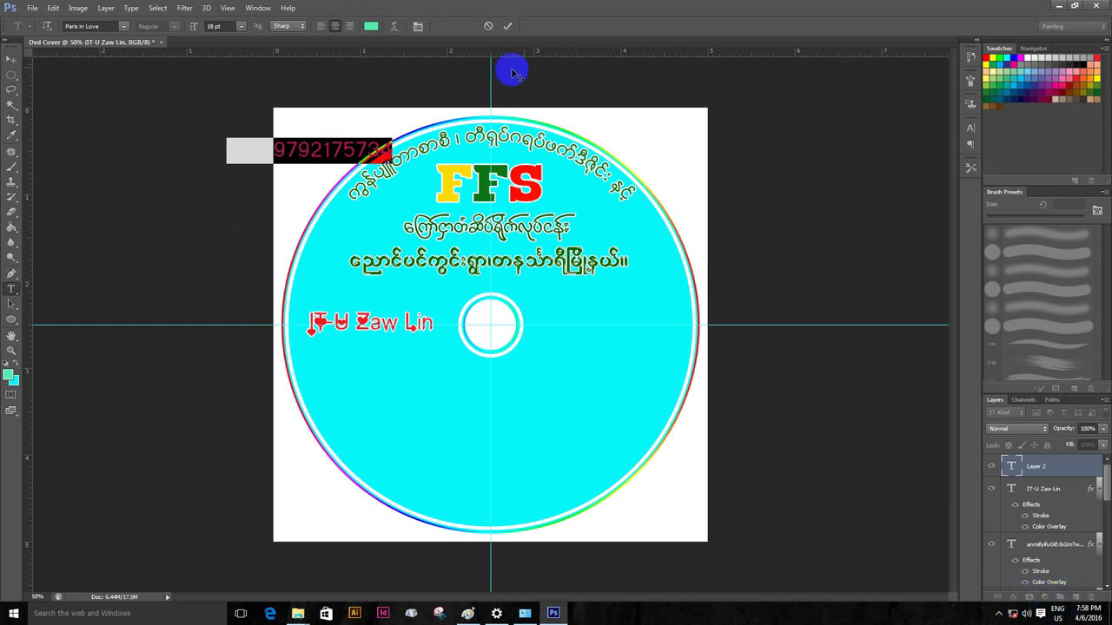
pyautogui.click(203, 116)
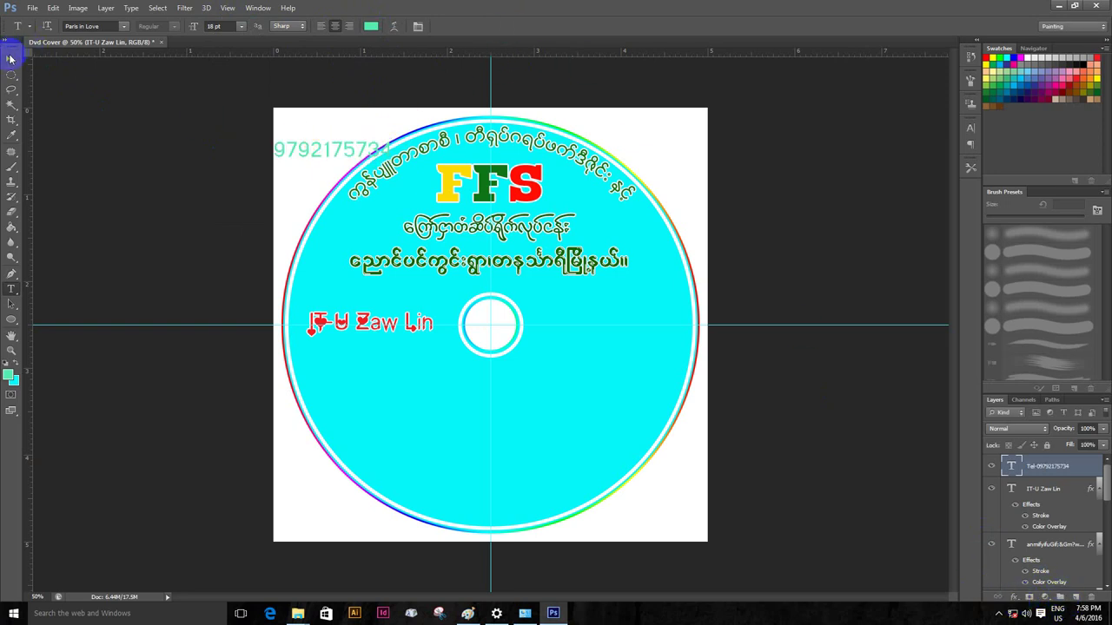
pyautogui.click(11, 58)
# Move the phone number right of the centre hole and reduce its font size to 16 pt.
pyautogui.moveTo(280, 151); pyautogui.dragTo(580, 324)
pyautogui.click(13, 289)
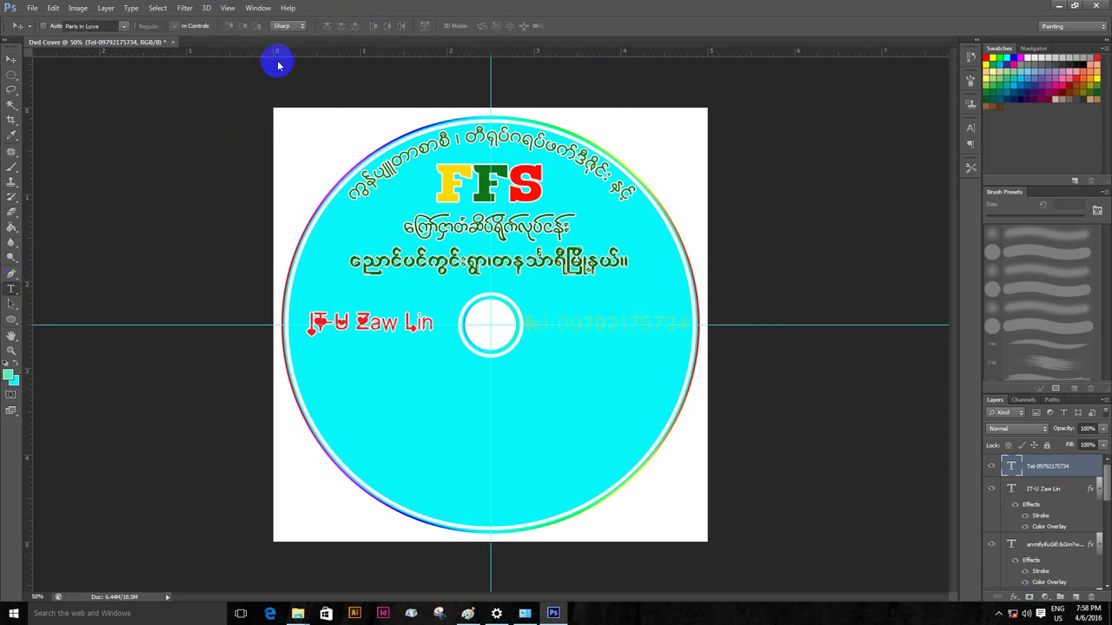
pyautogui.click(240, 26)
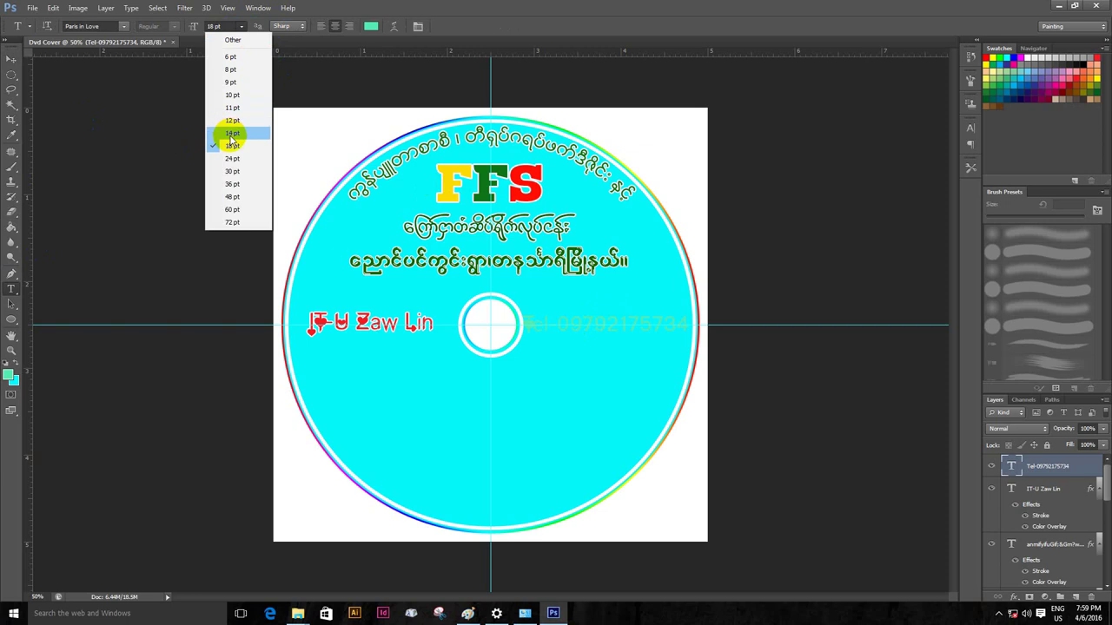
pyautogui.click(214, 27)
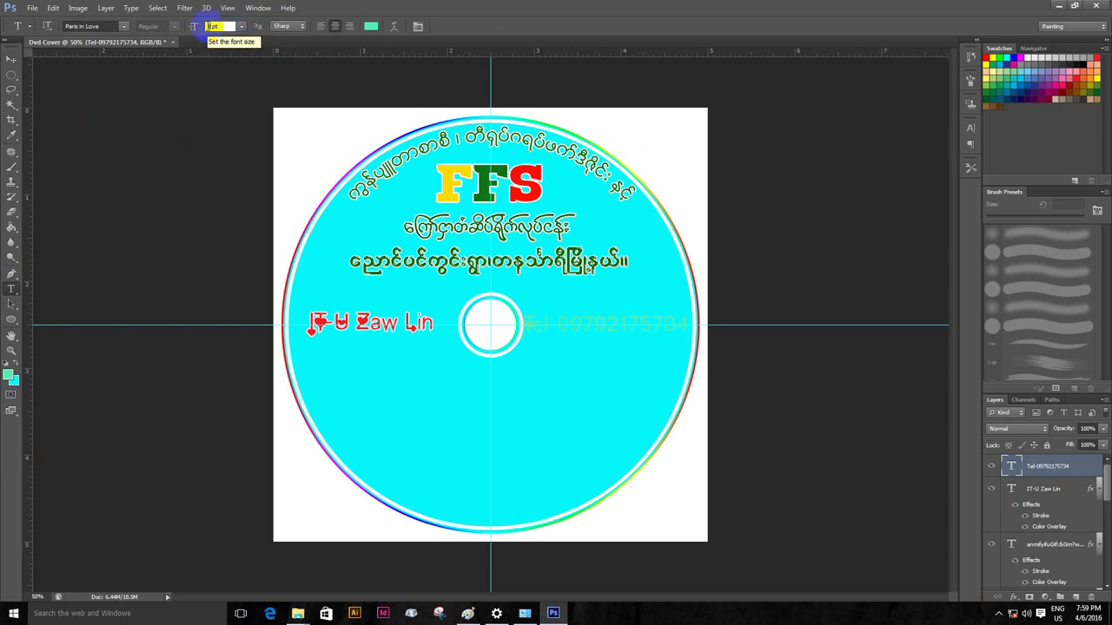
pyautogui.write('36')
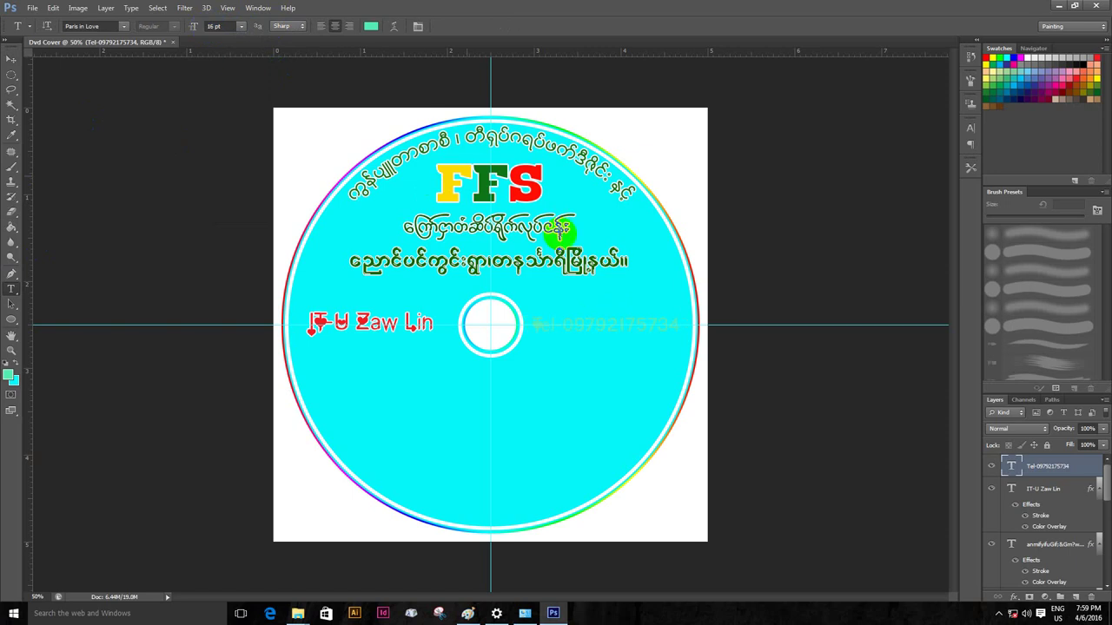
# Add a near-white (f0f8f9) Stroke effect to the phone number.
pyautogui.click(1016, 600)
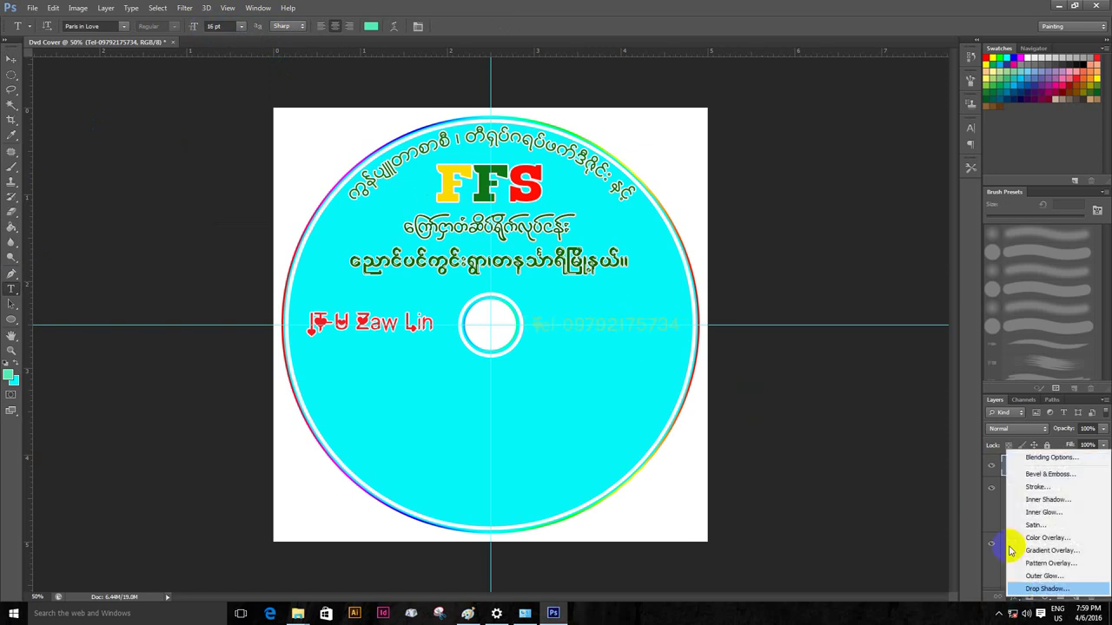
pyautogui.click(1016, 486)
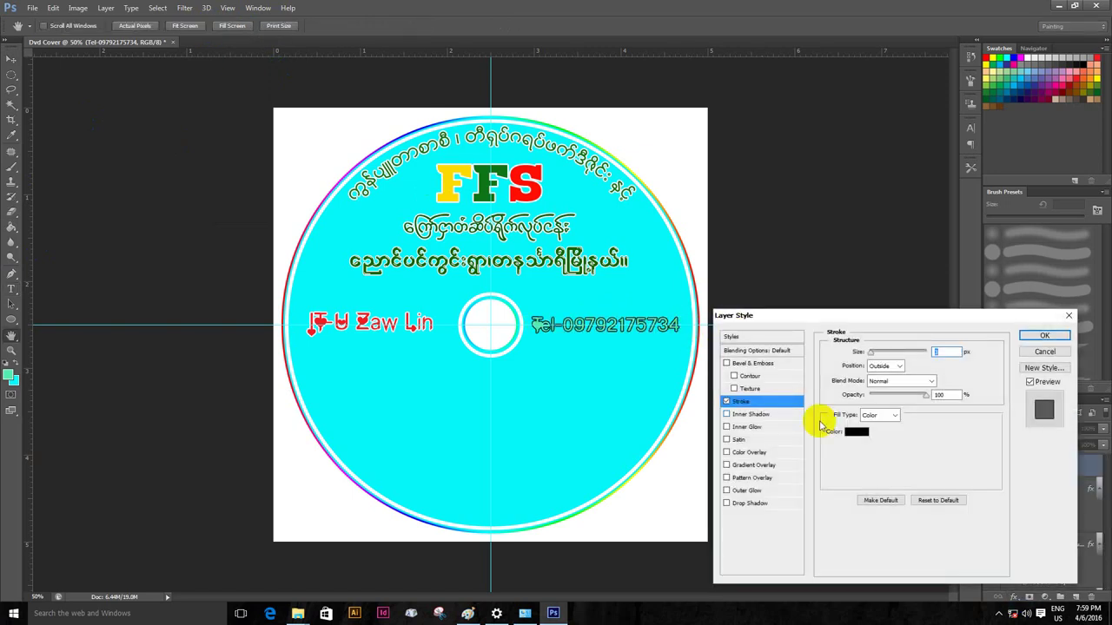
pyautogui.click(856, 431)
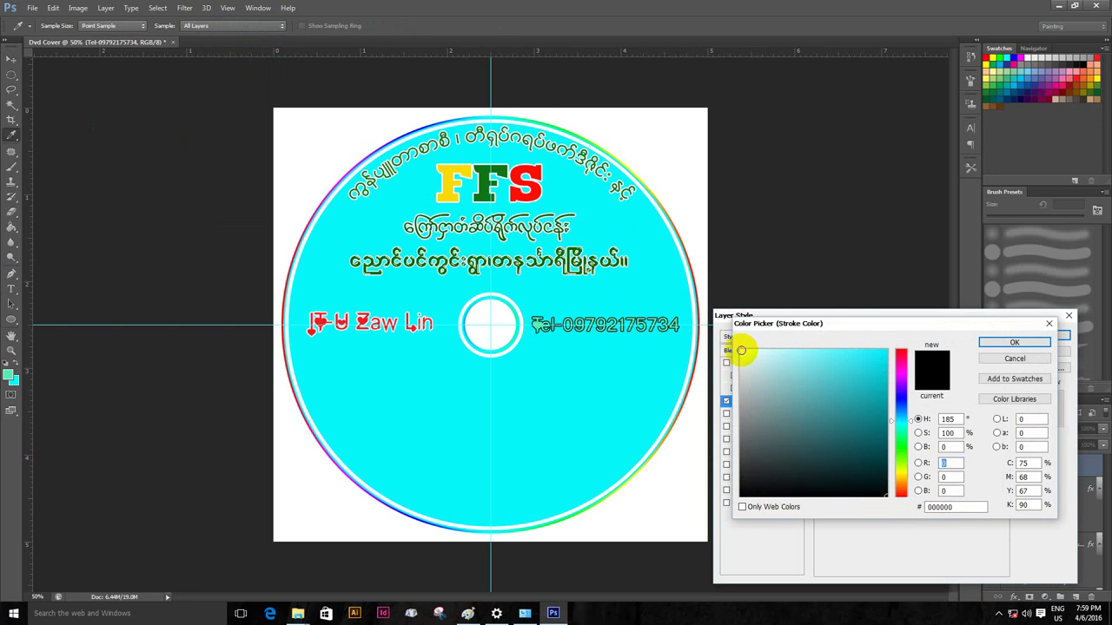
pyautogui.click(745, 353)
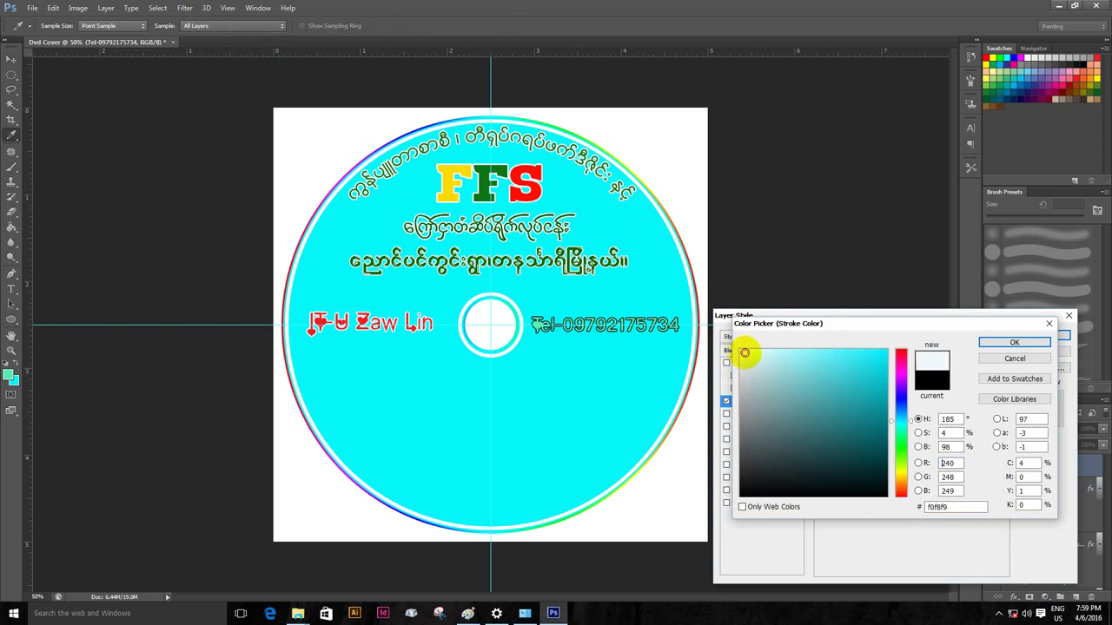
pyautogui.click(990, 343)
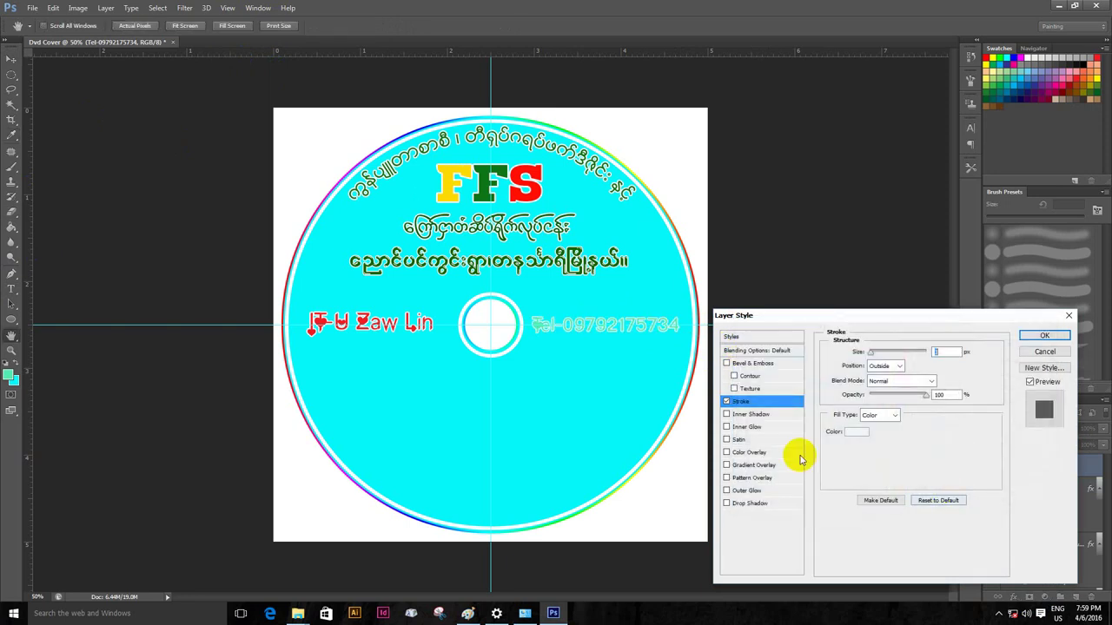
# Enable a red (ed1f24) Color Overlay and set the stroke size to 5 px.
pyautogui.click(739, 452)
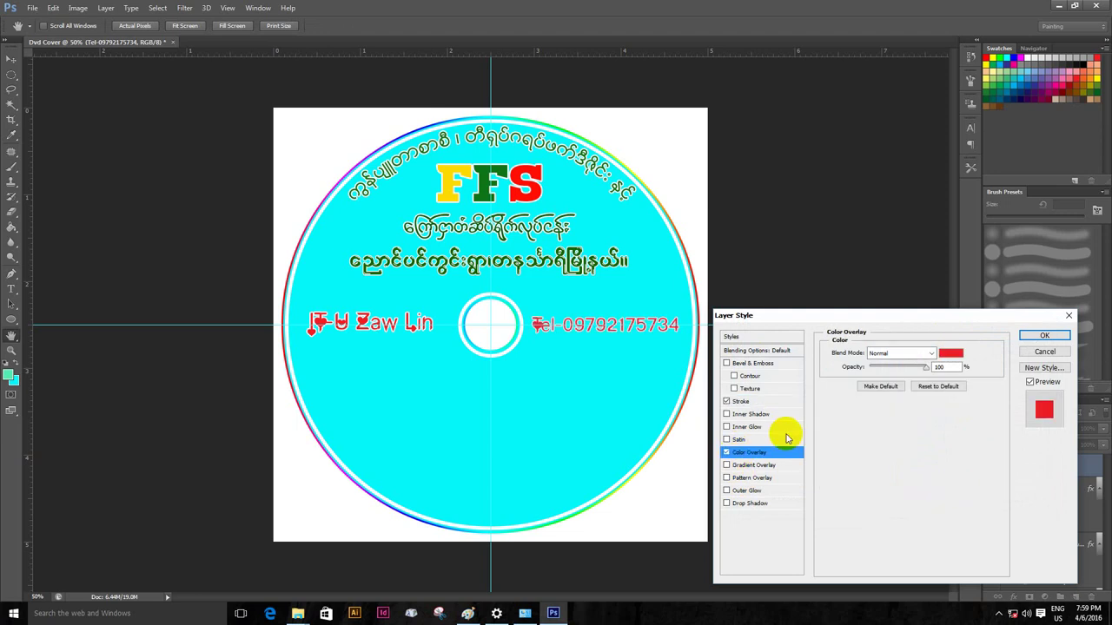
pyautogui.click(948, 354)
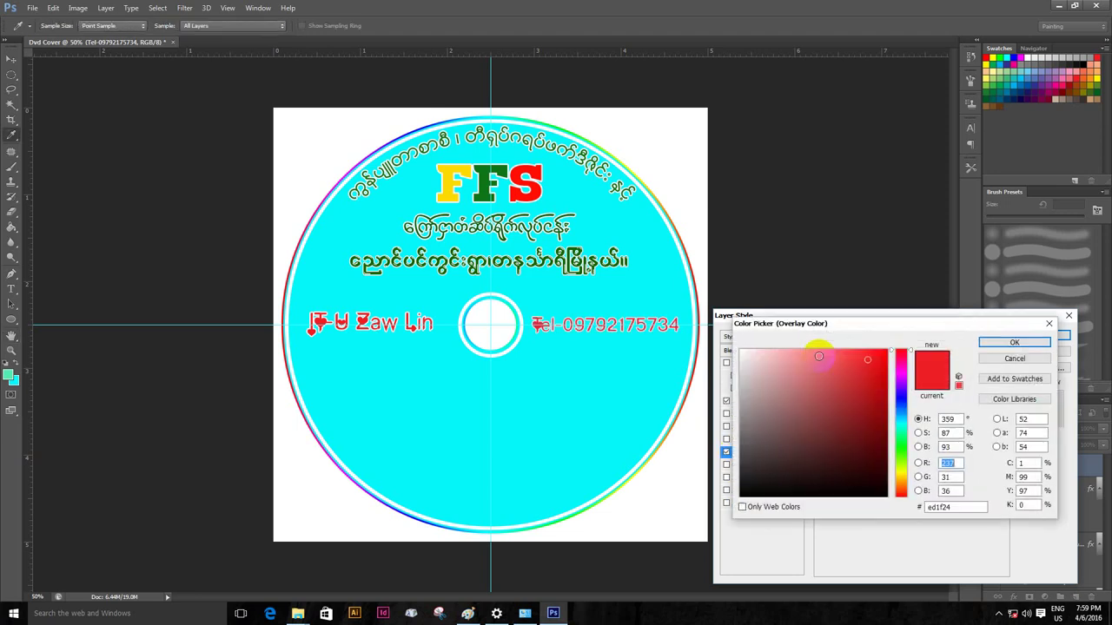
pyautogui.click(1015, 342)
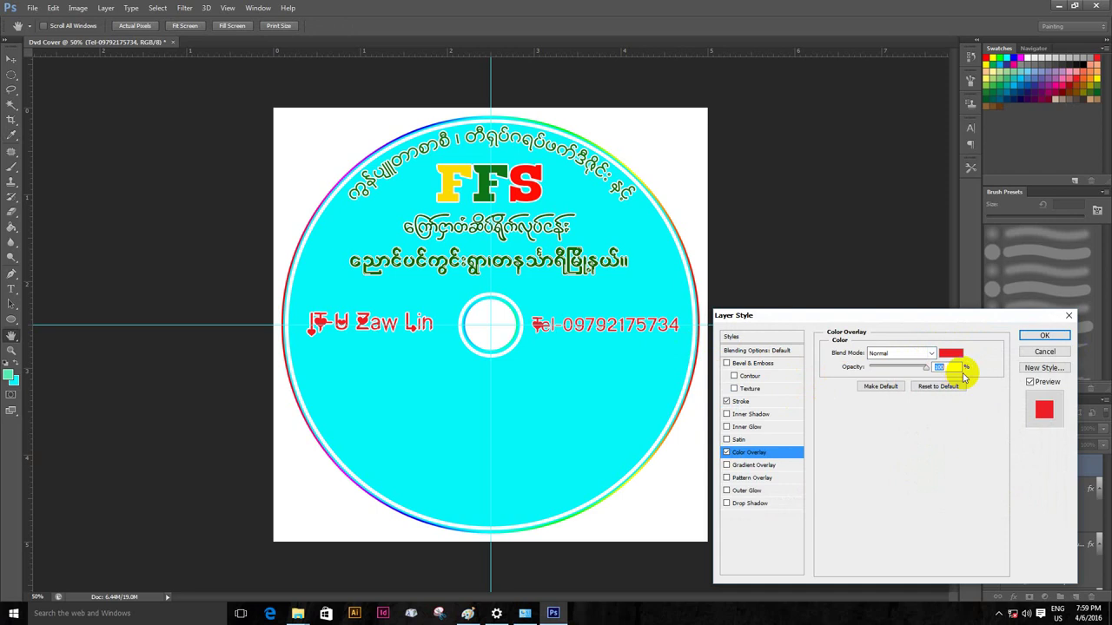
pyautogui.click(775, 402)
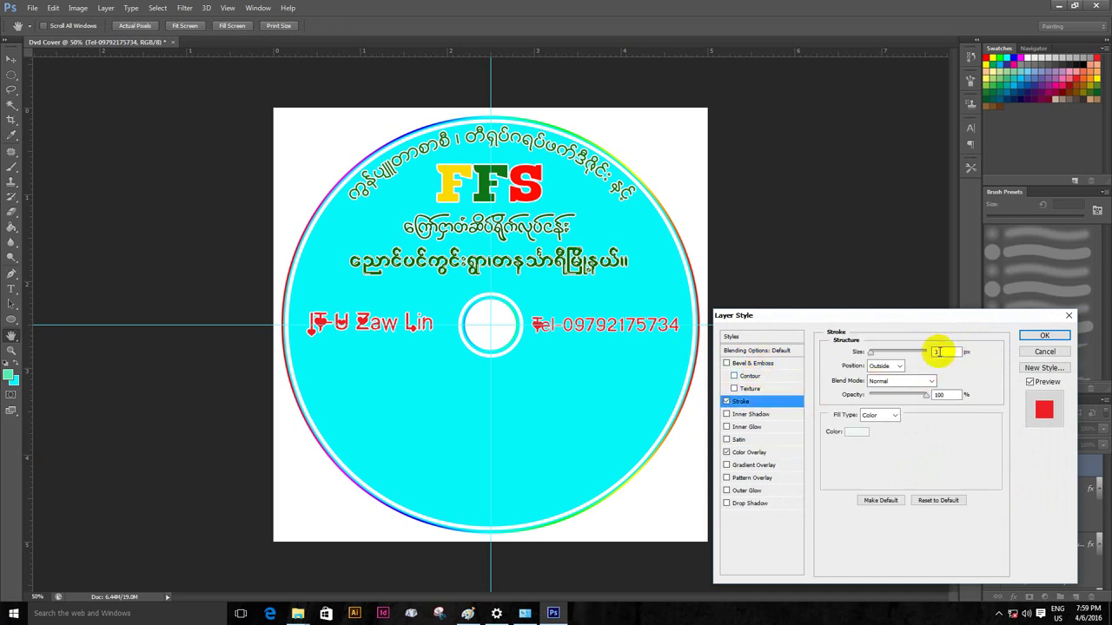
pyautogui.click(937, 351)
pyautogui.write('5')
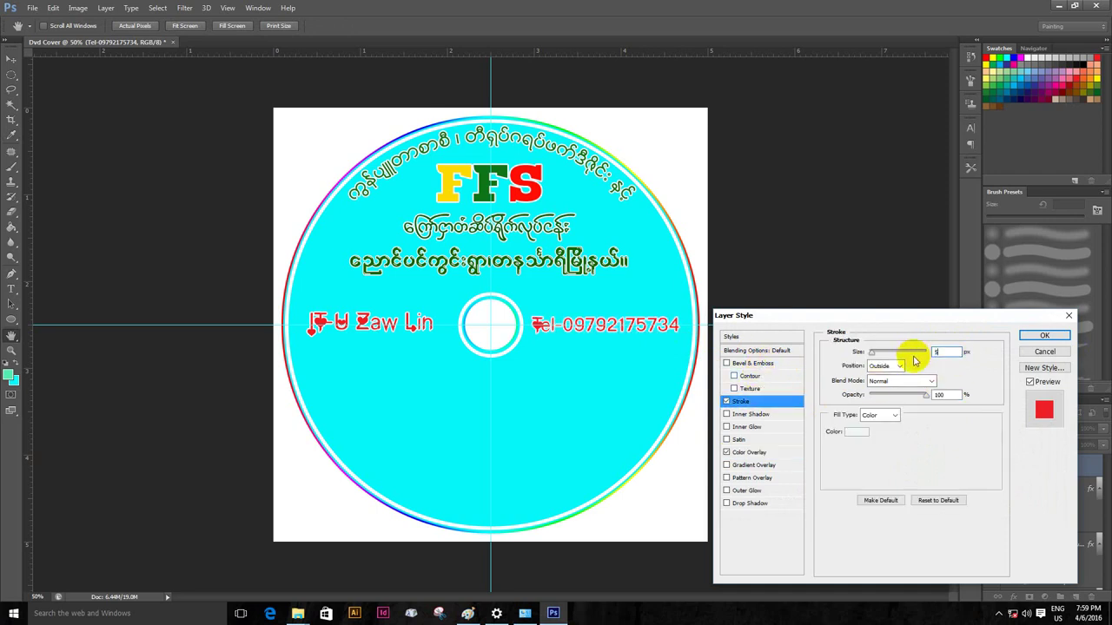
pyautogui.press('Escape')
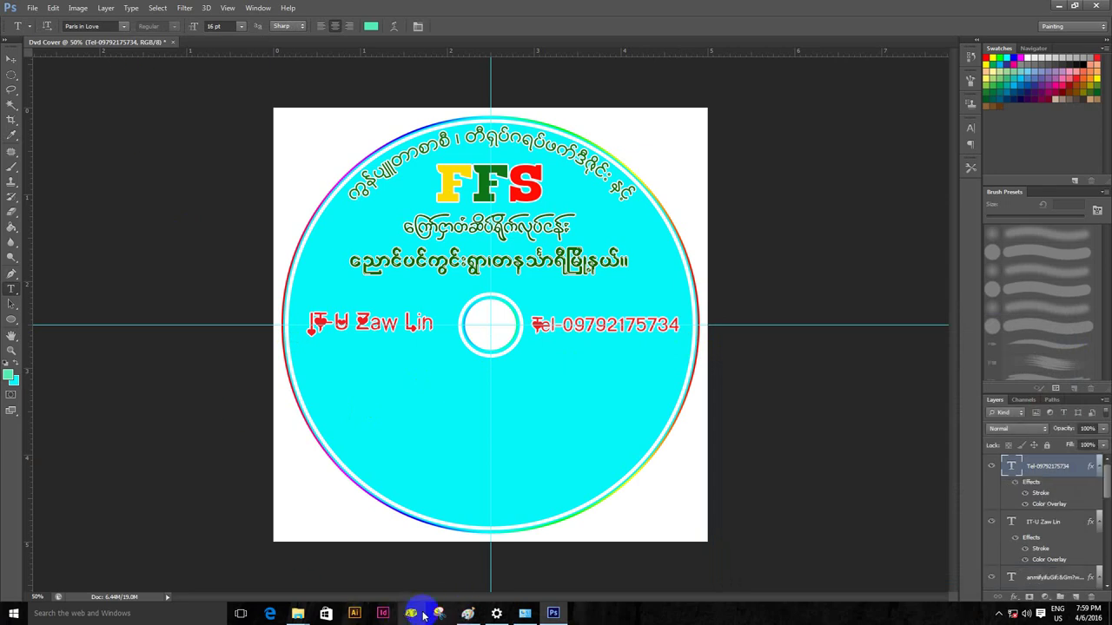
pyautogui.moveTo(467, 614)
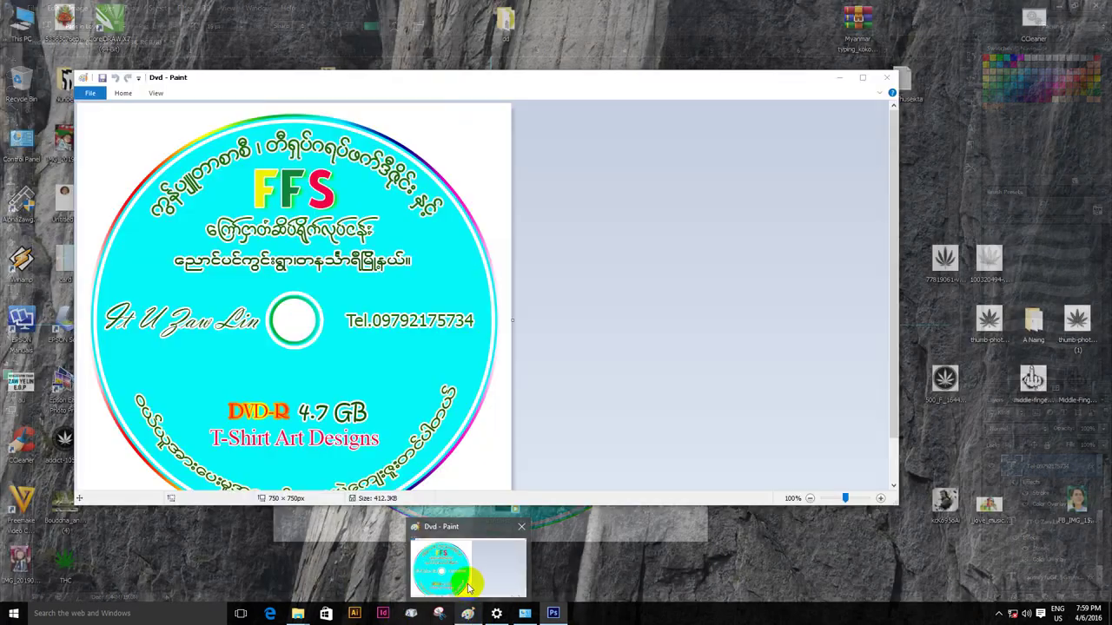
# Compare against the Dvd reference label in Paint, then begin a text layer at the disc's lower-left edge.
pyautogui.click(469, 574)
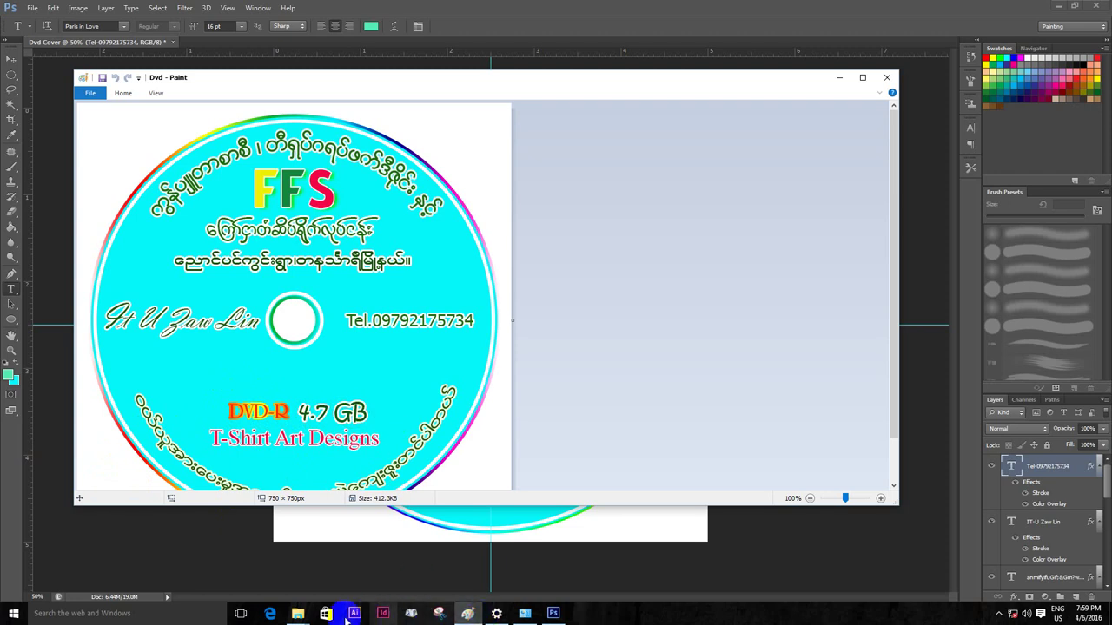
pyautogui.click(554, 613)
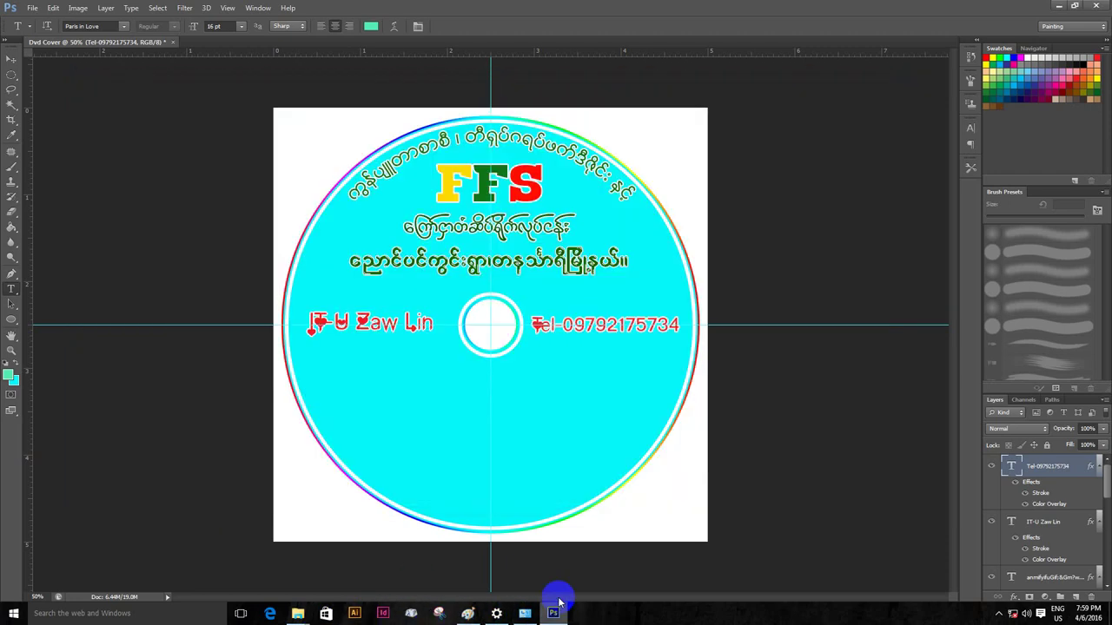
pyautogui.click(294, 508)
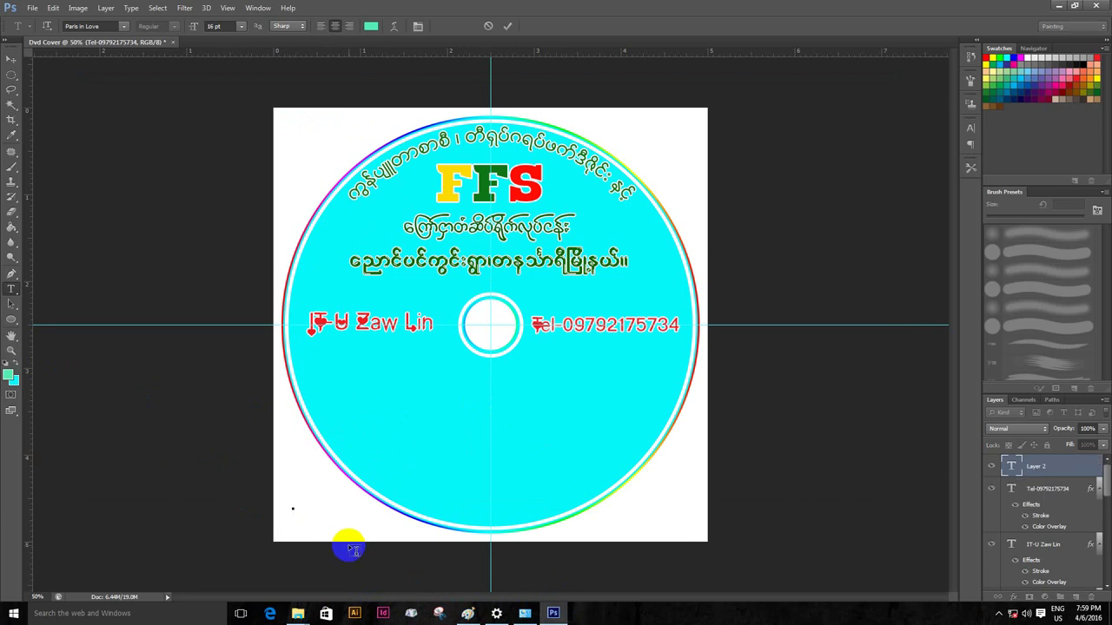
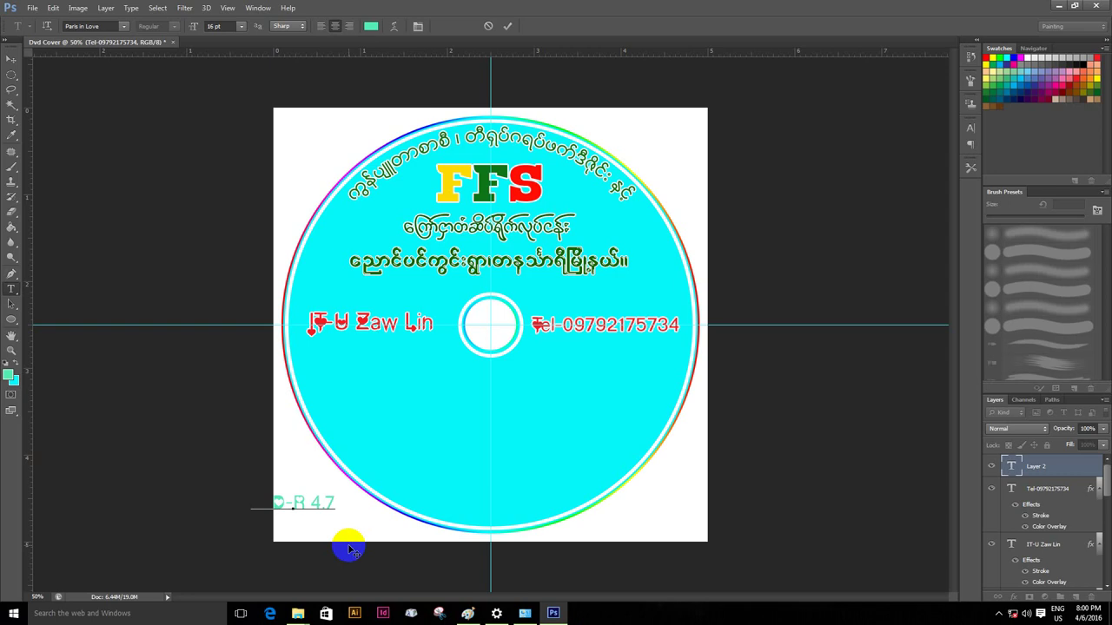
# Complete the 'DvD-R 4.7GB' text and move it onto the disc just below the centre hole.
pyautogui.write('G')
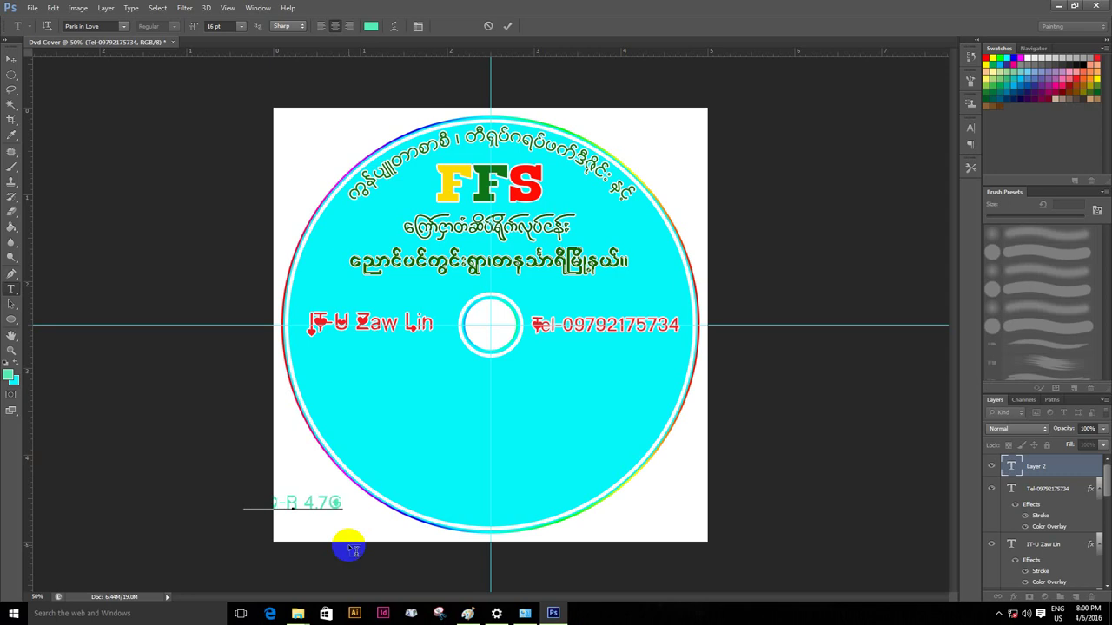
pyautogui.write('B')
pyautogui.hotkey('ctrl', 'a')
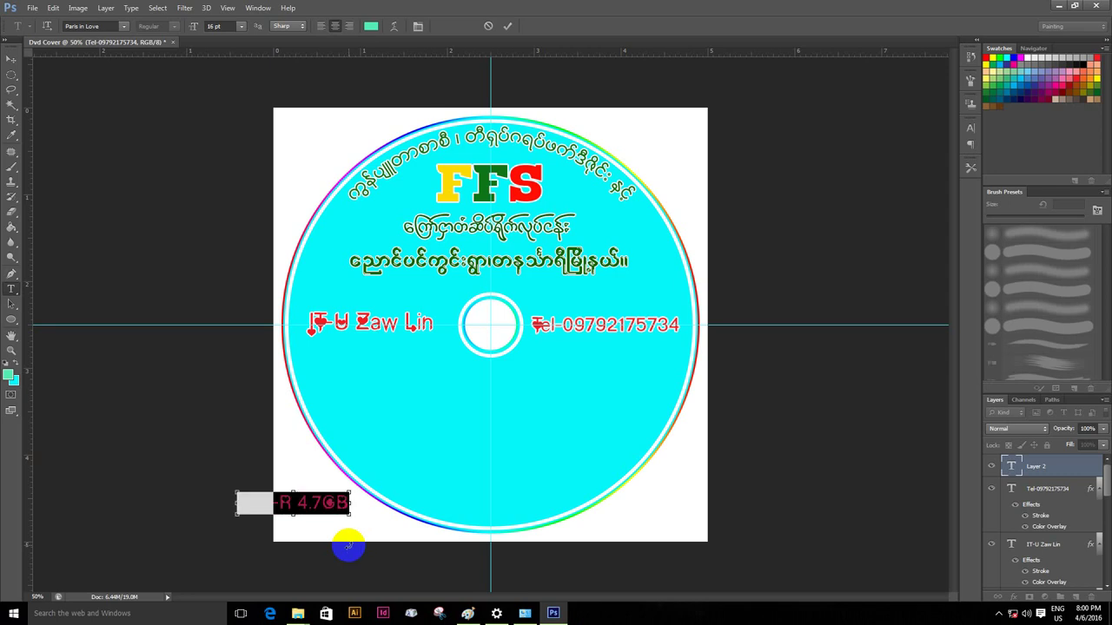
pyautogui.click(11, 59)
pyautogui.moveTo(316, 503); pyautogui.dragTo(510, 467)
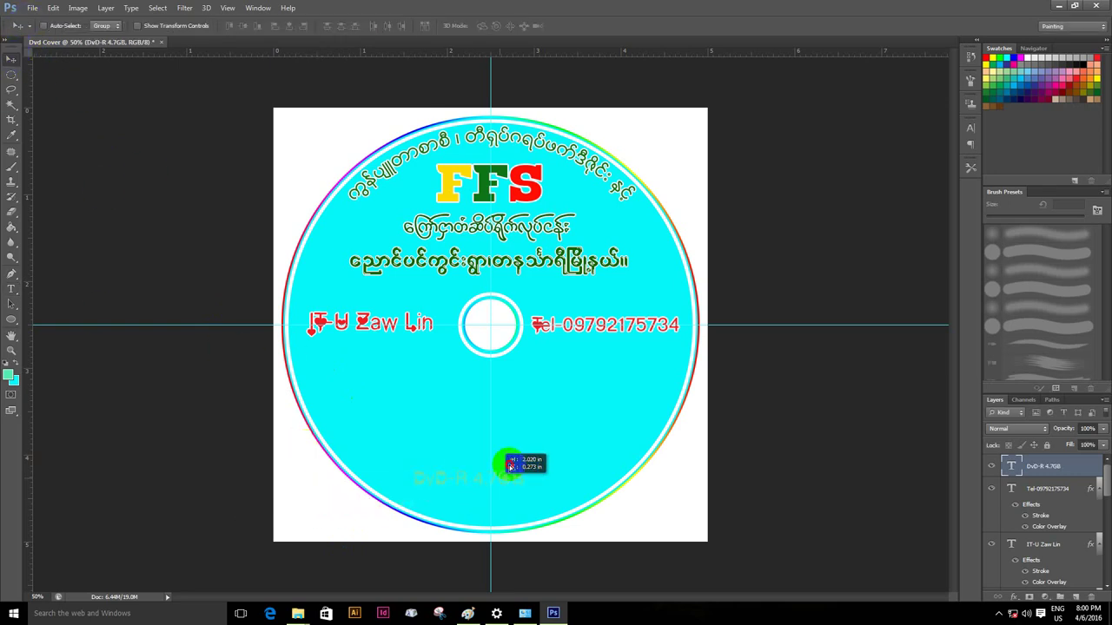
pyautogui.moveTo(511, 466); pyautogui.dragTo(515, 408)
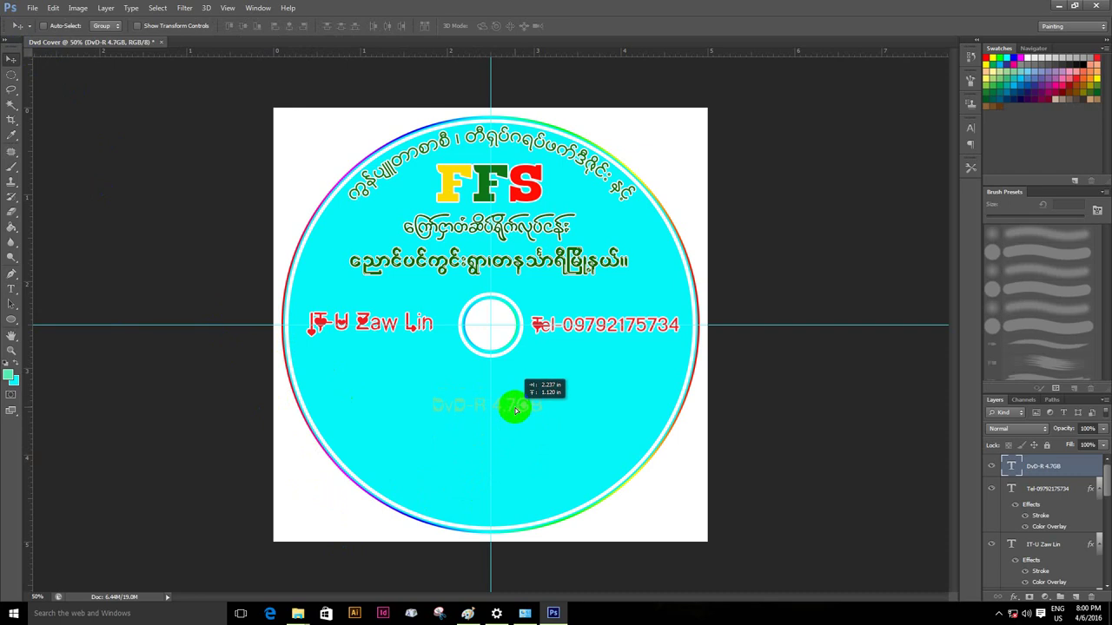
# Add a white Stroke layer effect to the DvD-R 4.7GB text.
pyautogui.click(1014, 599)
pyautogui.click(1039, 491)
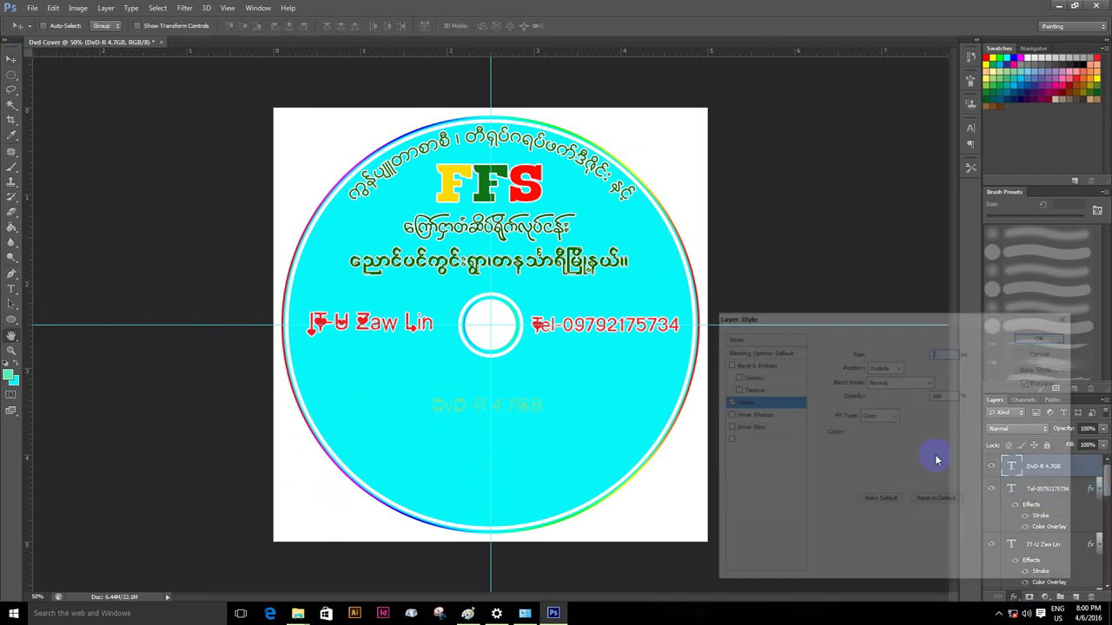
pyautogui.click(858, 431)
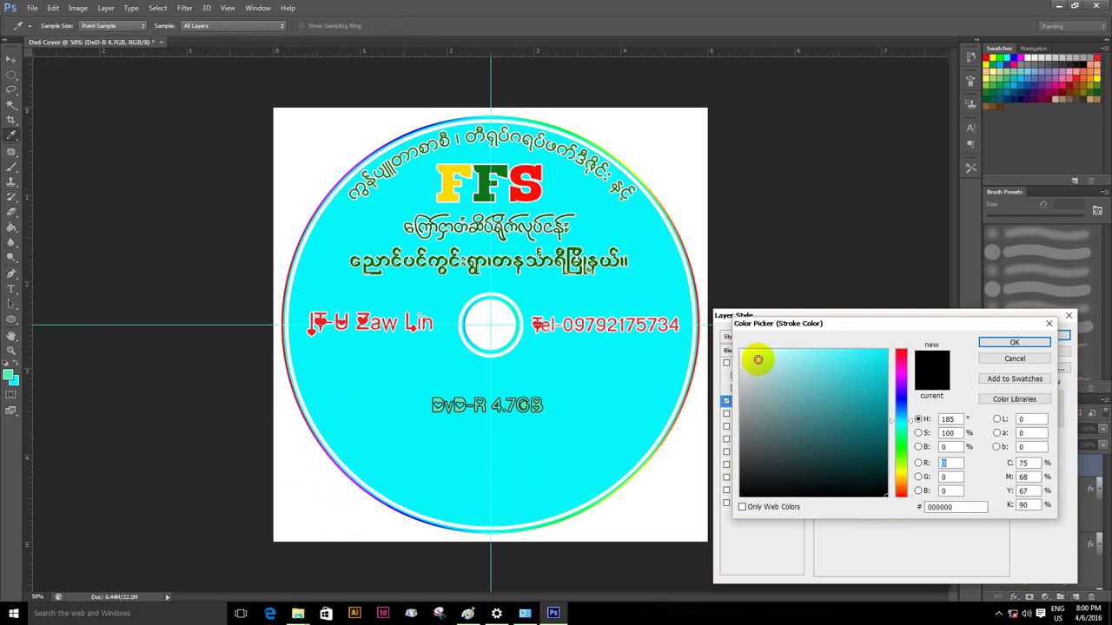
pyautogui.moveTo(758, 360); pyautogui.dragTo(729, 340)
pyautogui.click(1013, 342)
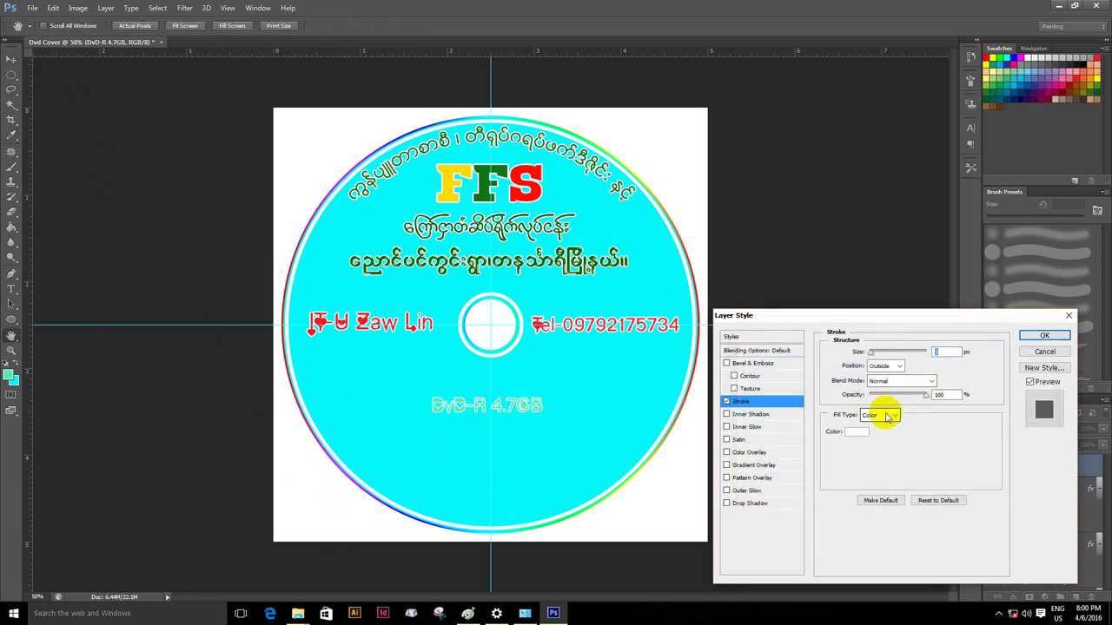
# Add a dark green #09780c Color Overlay, set the stroke to 5 px, and apply the style.
pyautogui.click(743, 466)
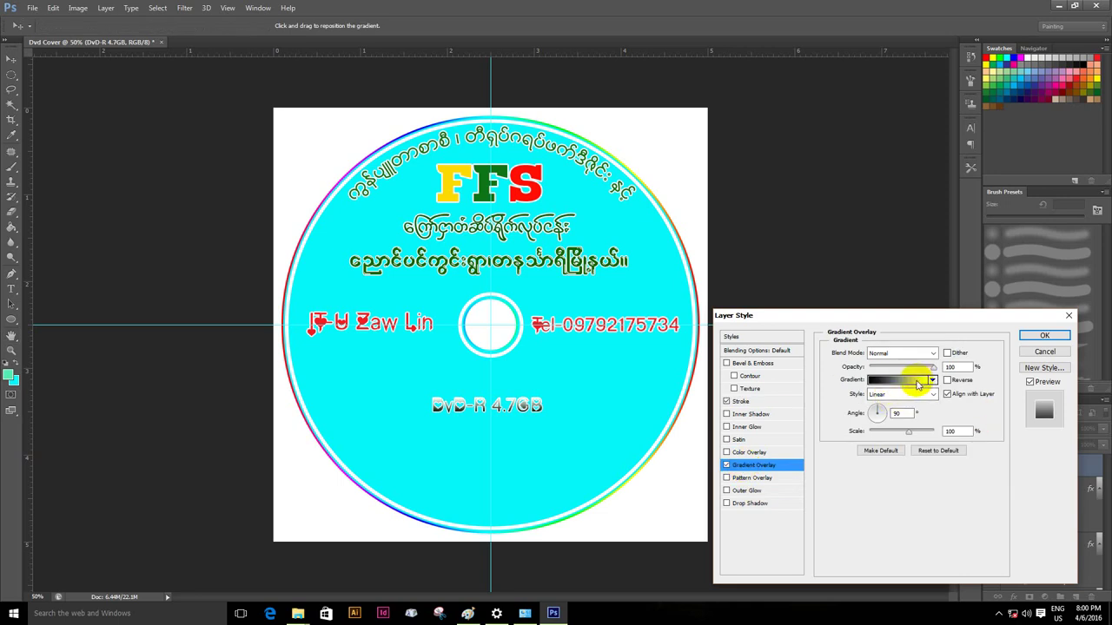
pyautogui.click(727, 466)
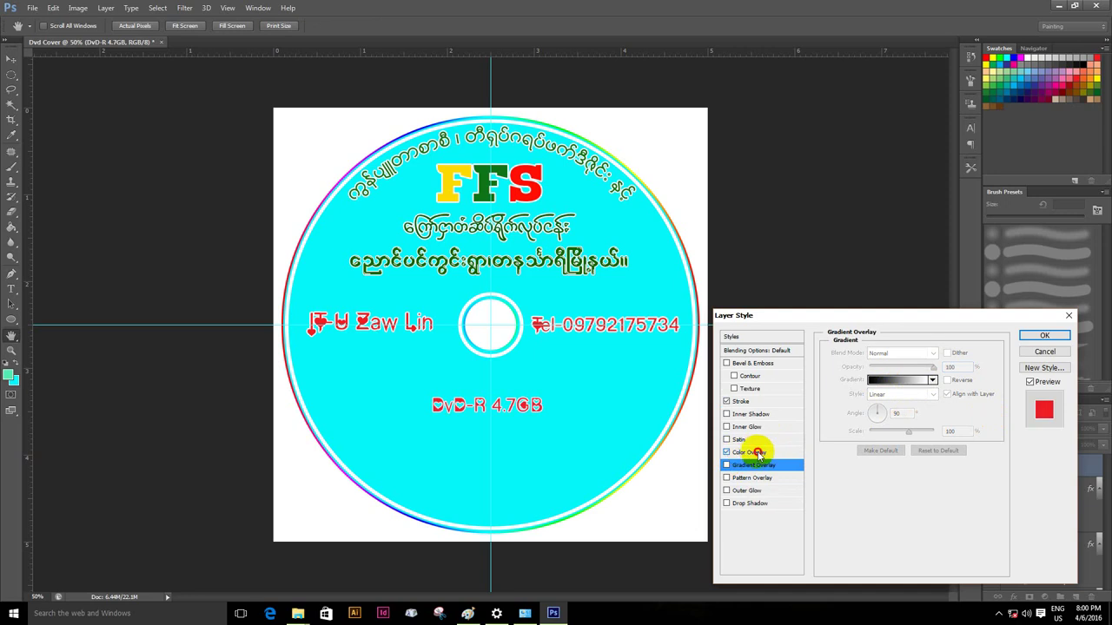
pyautogui.click(752, 452)
pyautogui.click(951, 352)
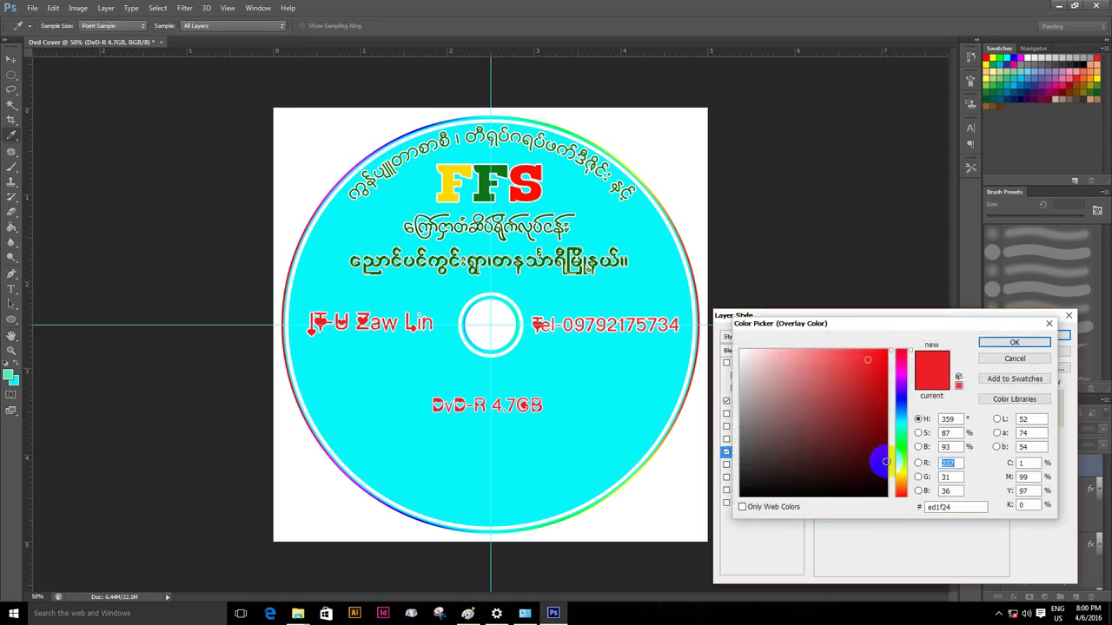
pyautogui.moveTo(901, 452); pyautogui.dragTo(875, 427)
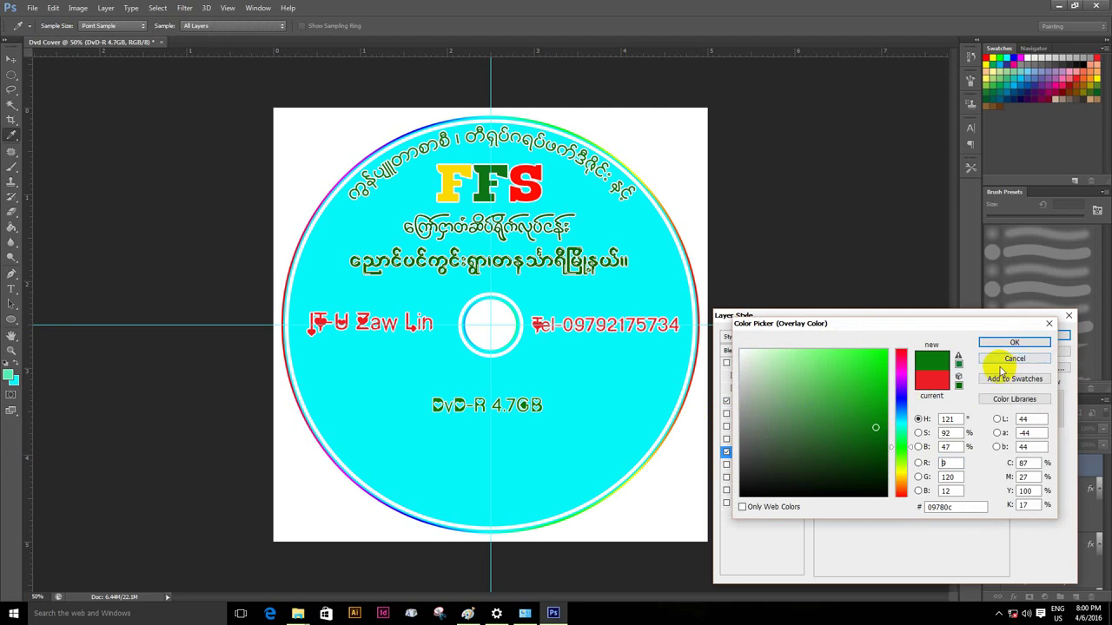
pyautogui.click(1026, 343)
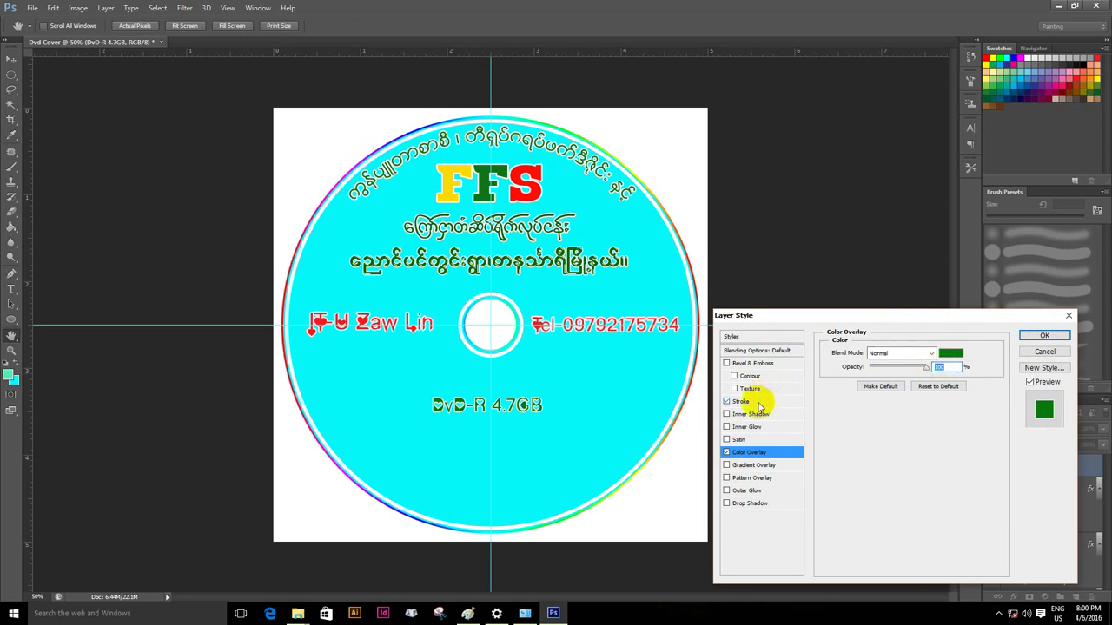
pyautogui.click(754, 401)
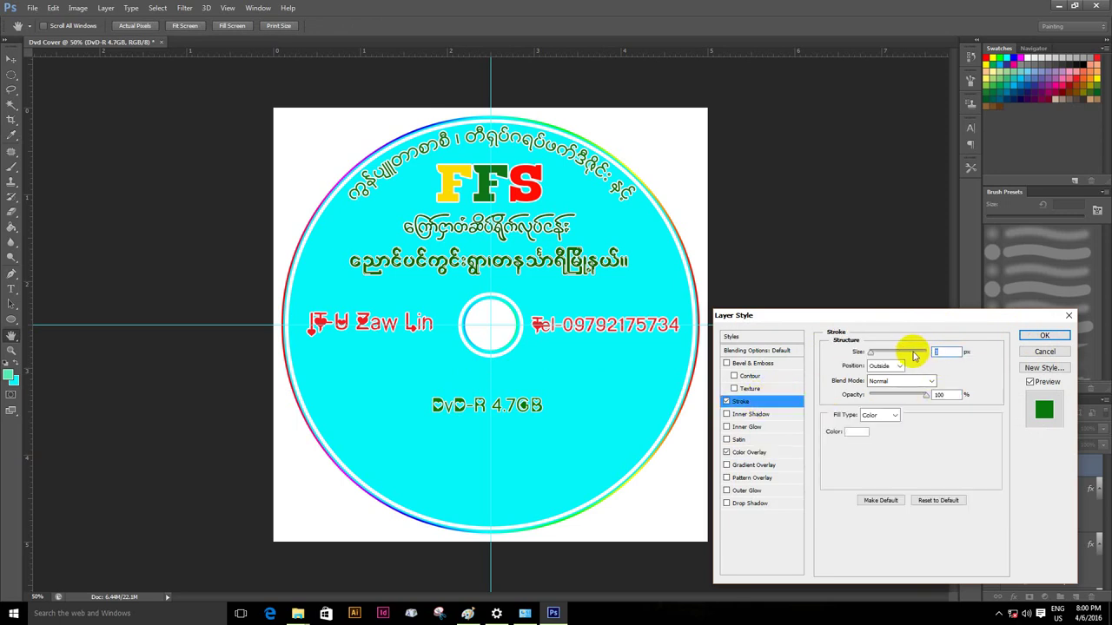
pyautogui.write('5')
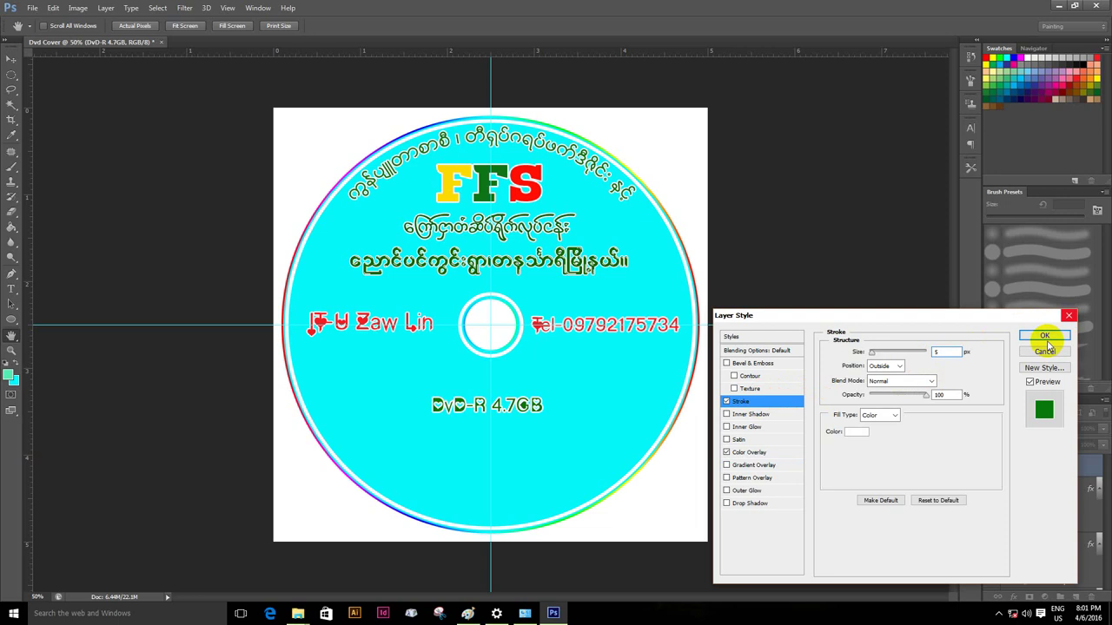
pyautogui.click(1045, 336)
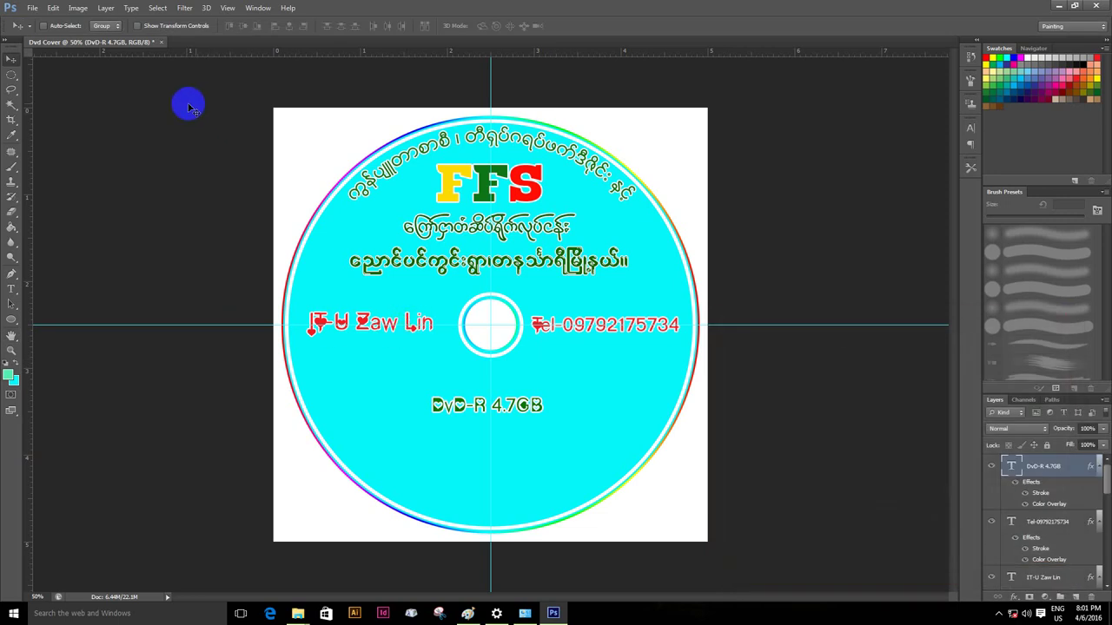
pyautogui.click(467, 613)
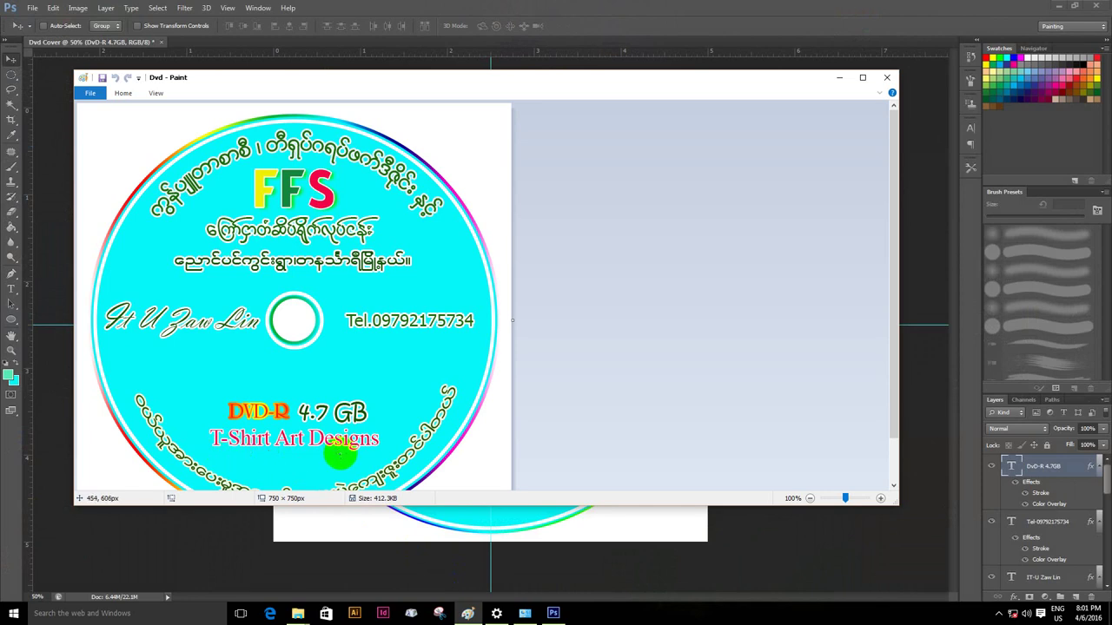
pyautogui.click(1061, 6)
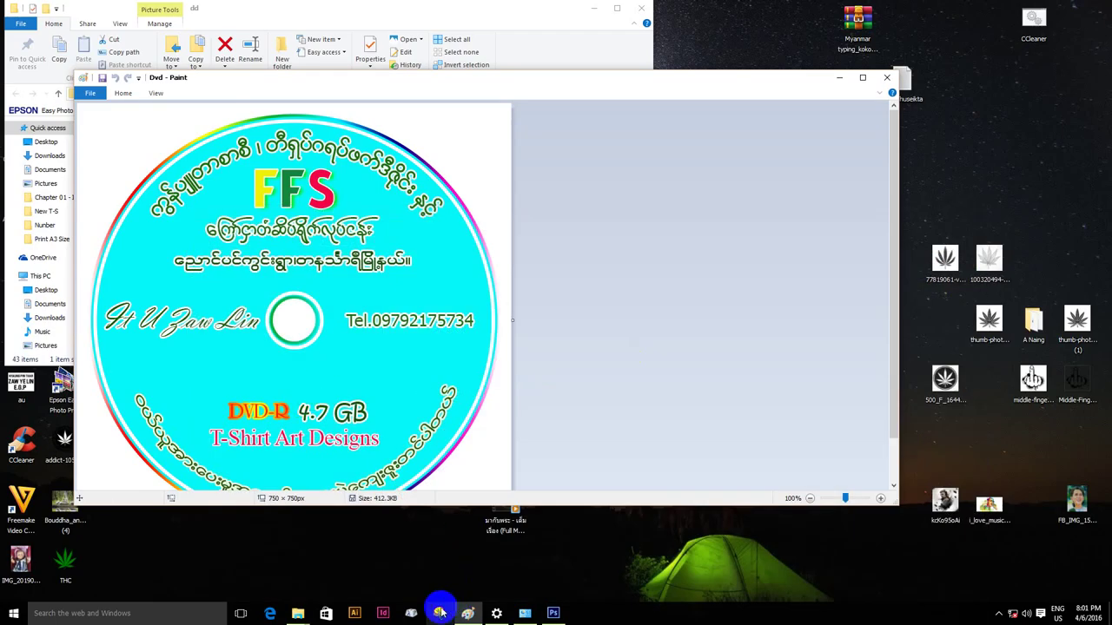
pyautogui.click(554, 613)
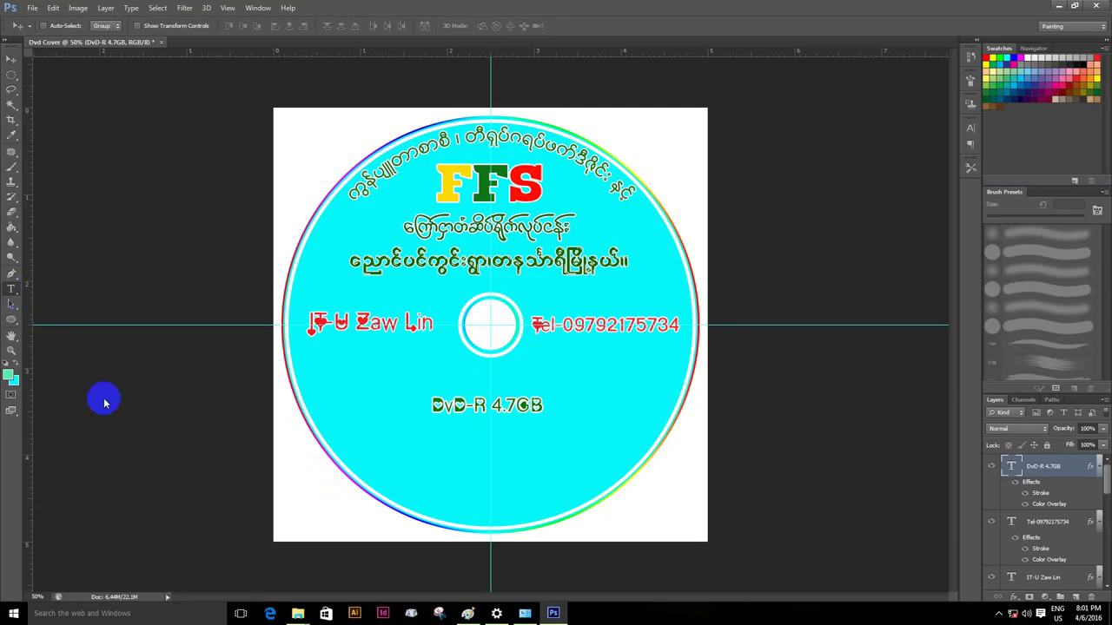
# Start a new text layer at the lower left and type the 'Designs Art' line.
pyautogui.press('t')
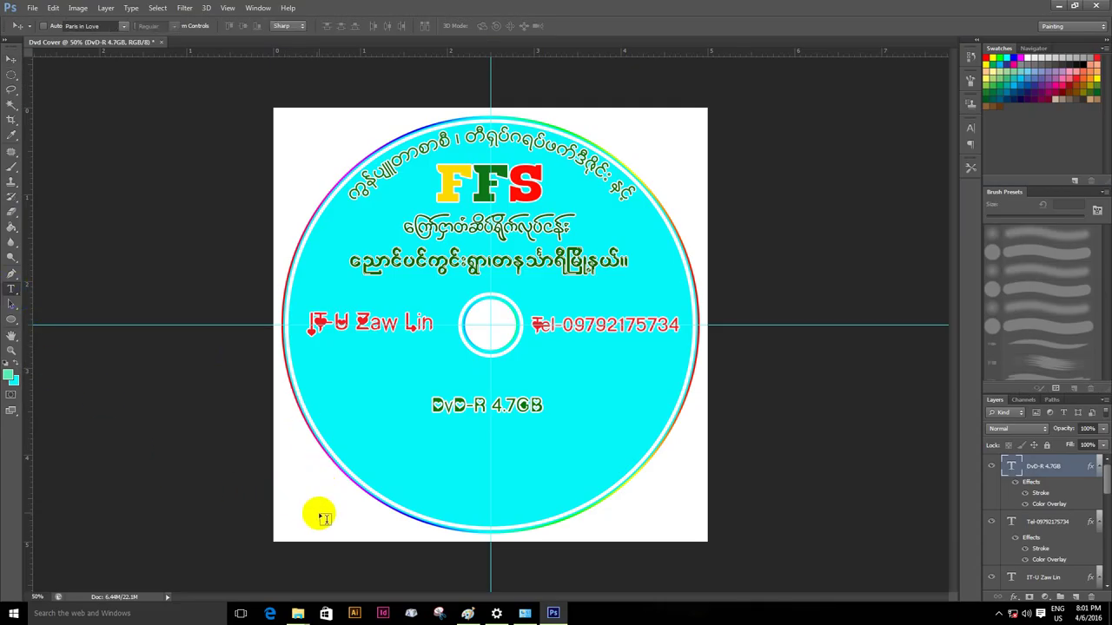
pyautogui.click(318, 513)
pyautogui.write('T-Shirt')
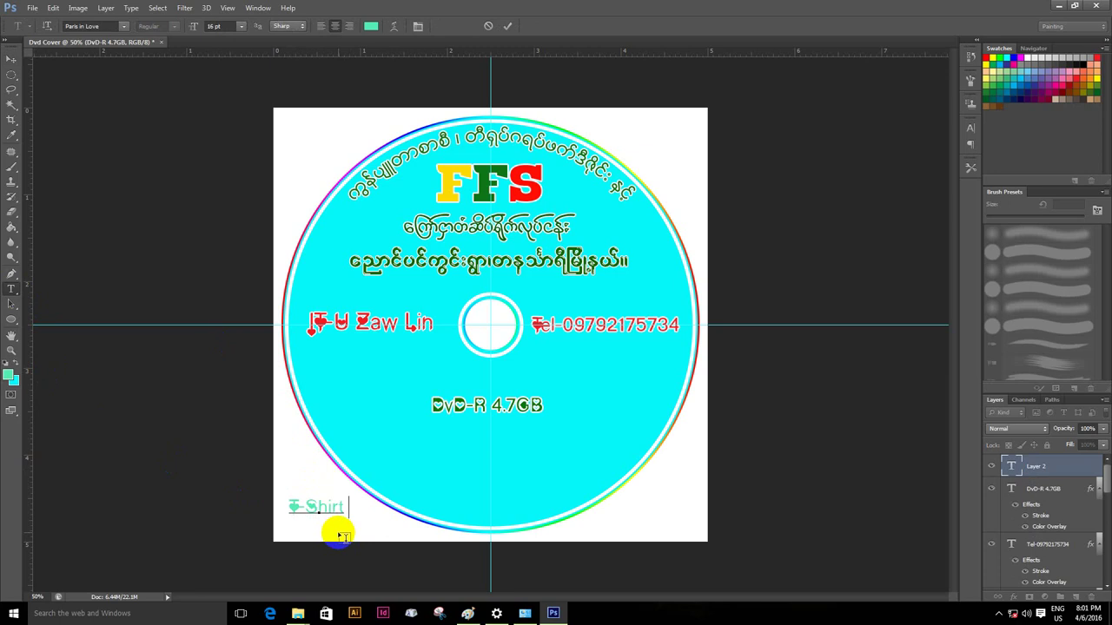
pyautogui.write('Desi')
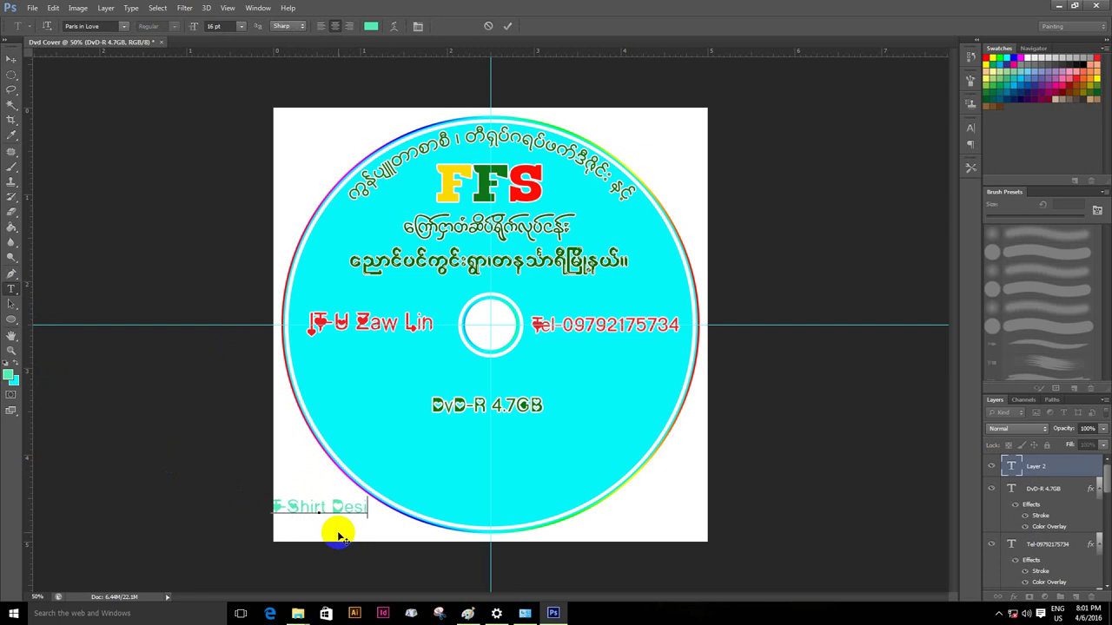
pyautogui.write('gn')
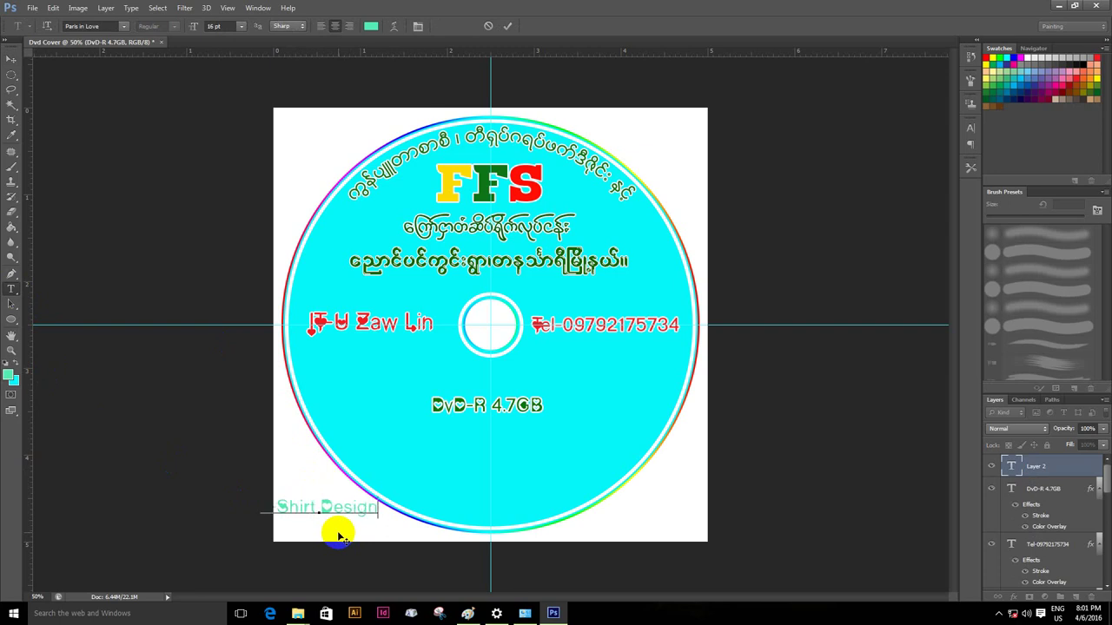
pyautogui.write('s ')
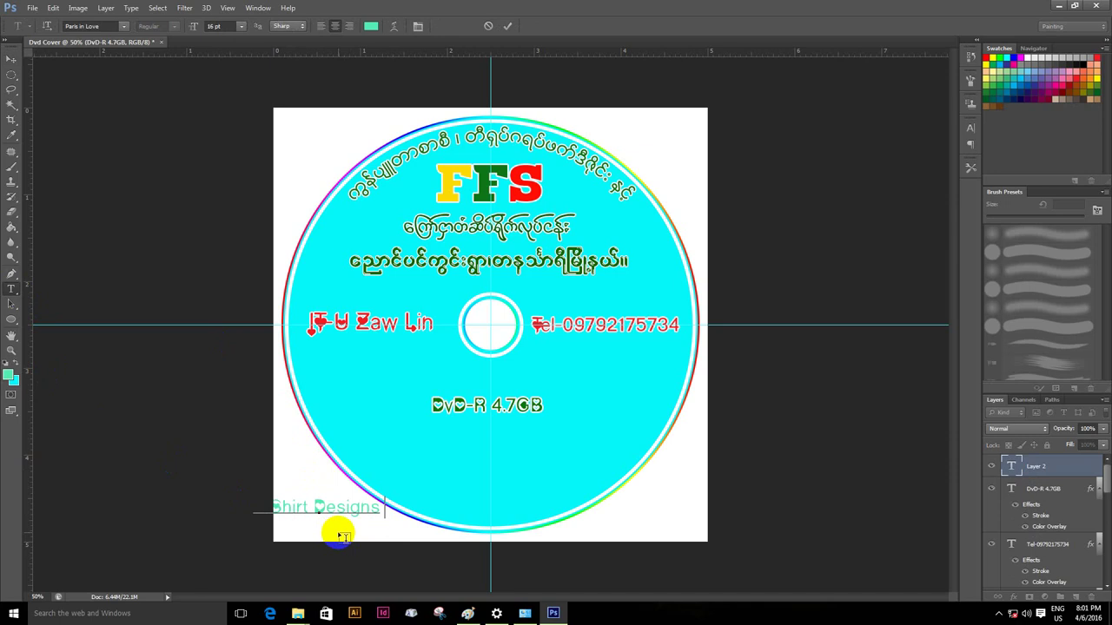
pyautogui.write('A')
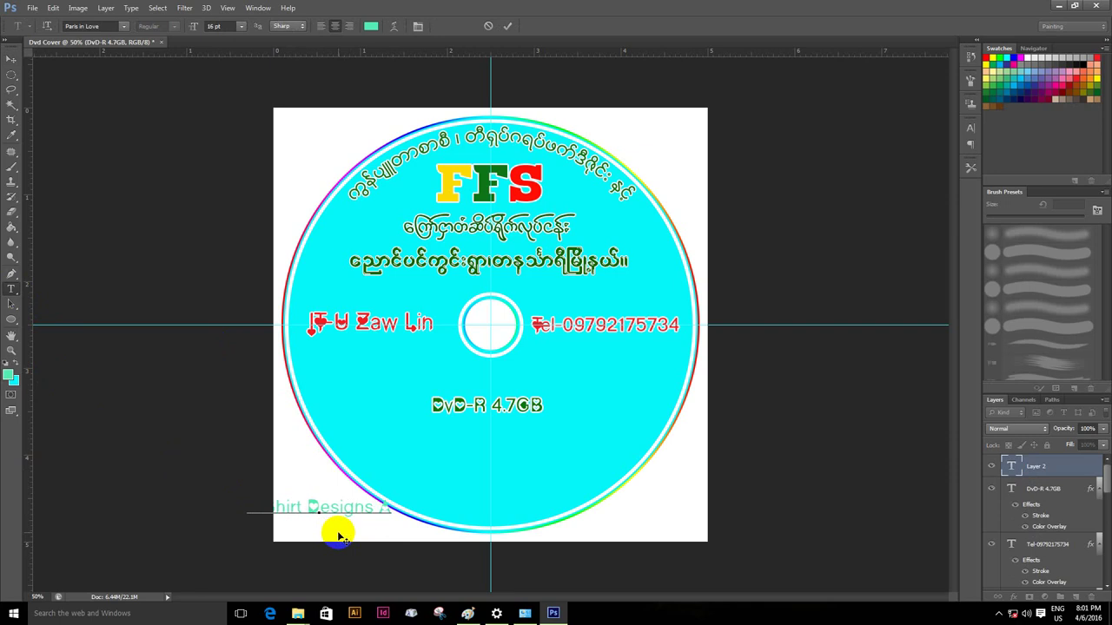
pyautogui.write('rt')
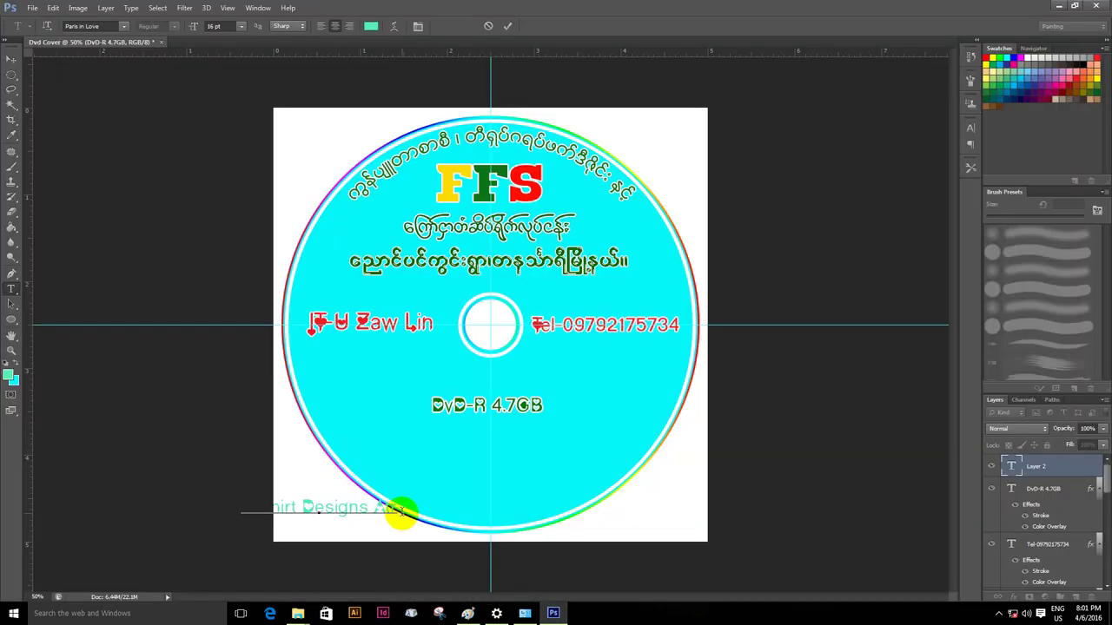
pyautogui.write('d')
pyautogui.write('v')
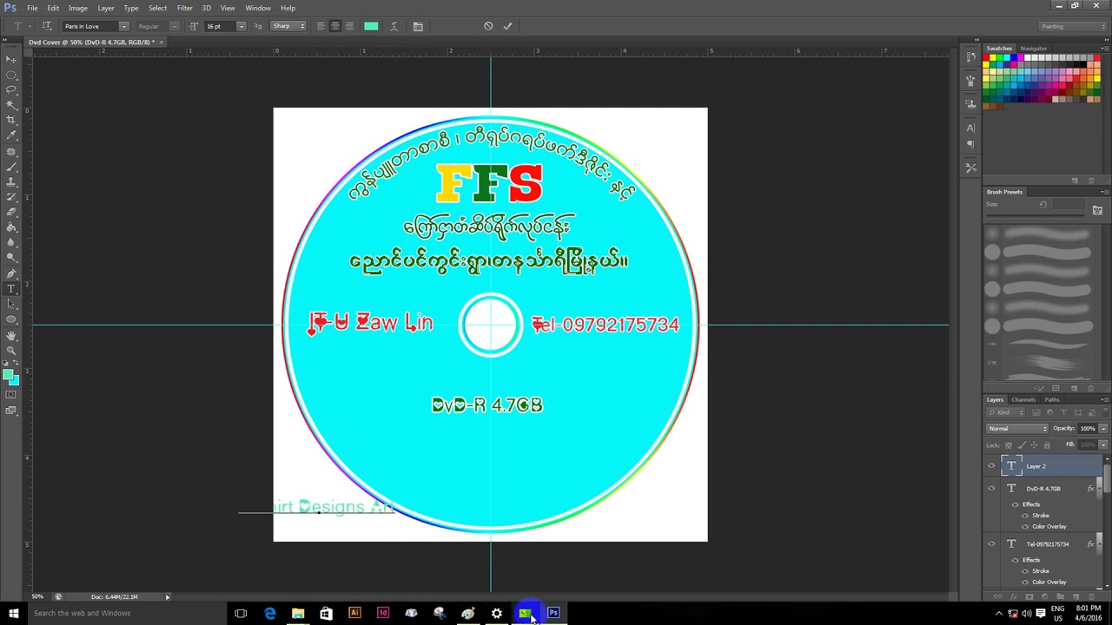
pyautogui.click(521, 613)
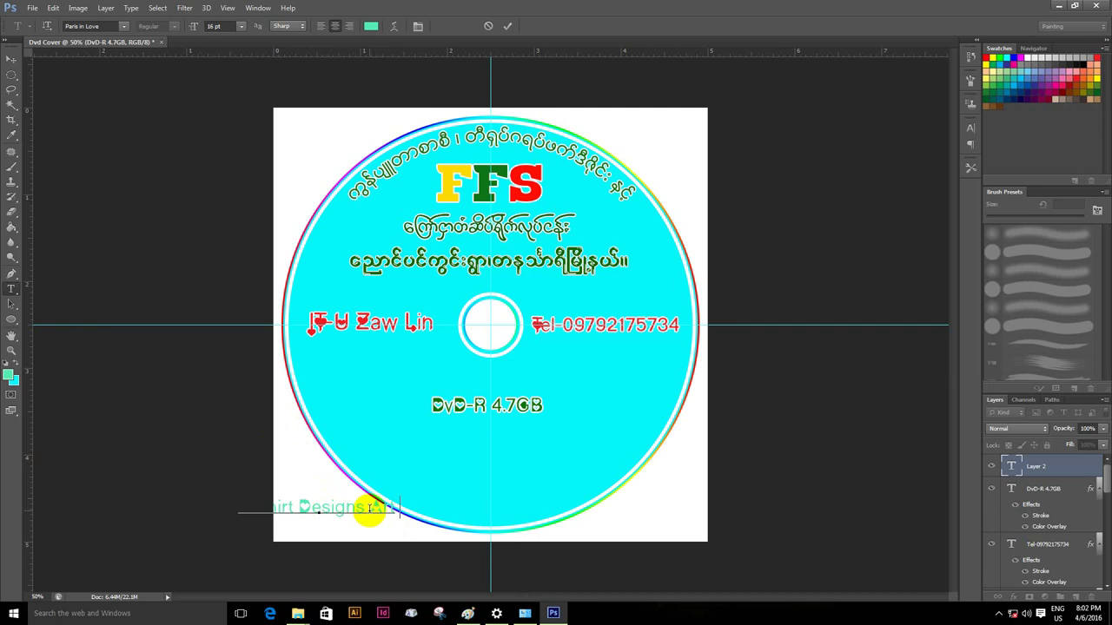
# Delete the misplaced word 'Designs' and retype it after 'Art'.
pyautogui.moveTo(371, 508); pyautogui.dragTo(303, 507)
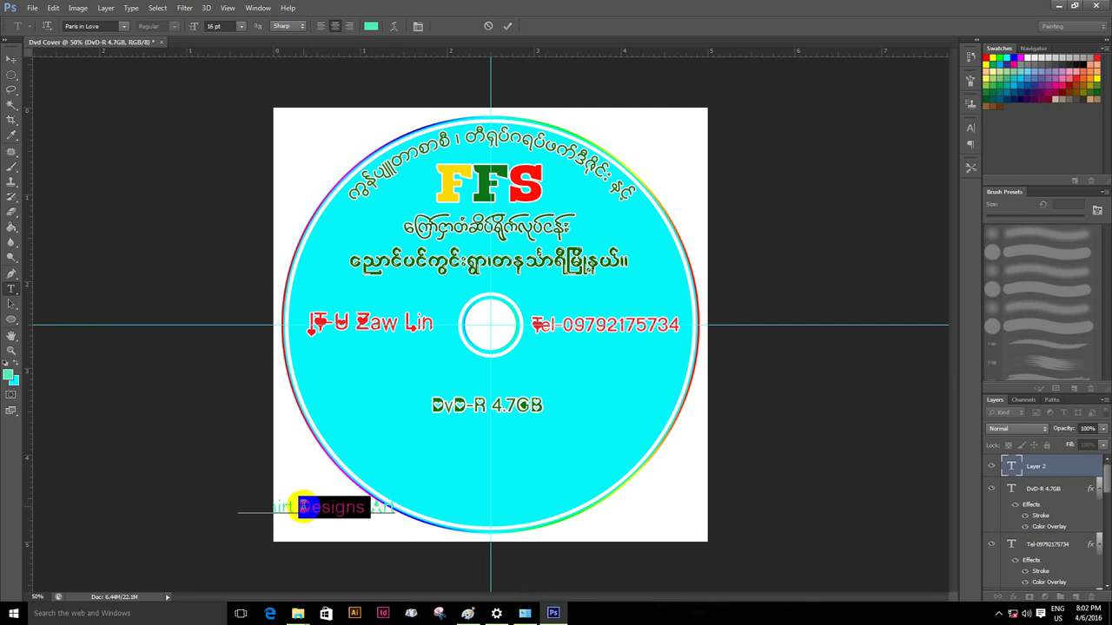
pyautogui.press('Delete')
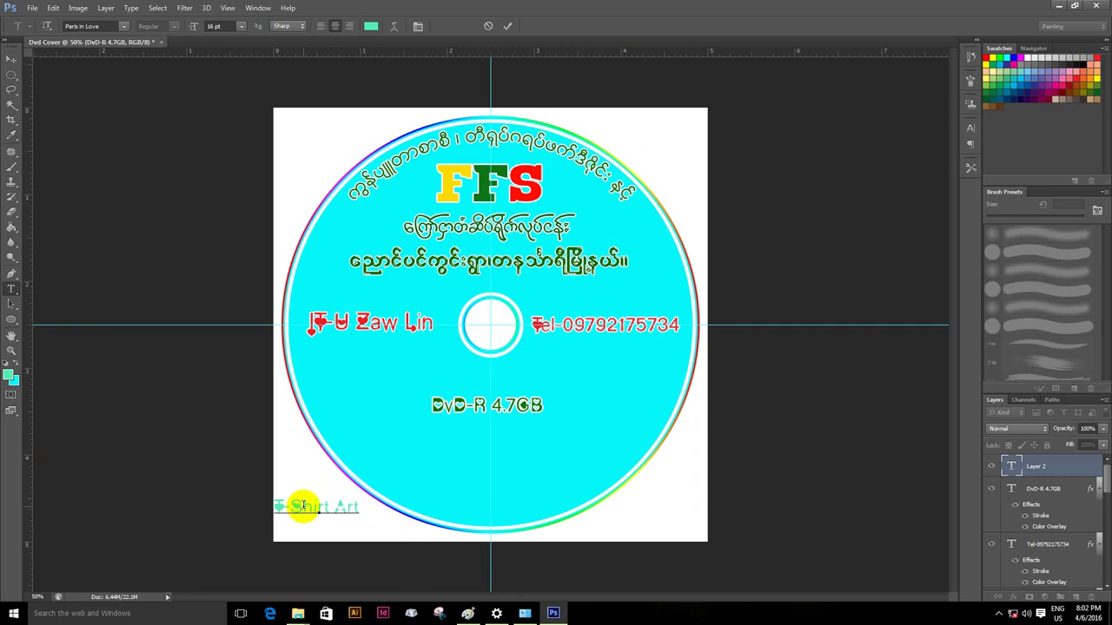
pyautogui.write('D')
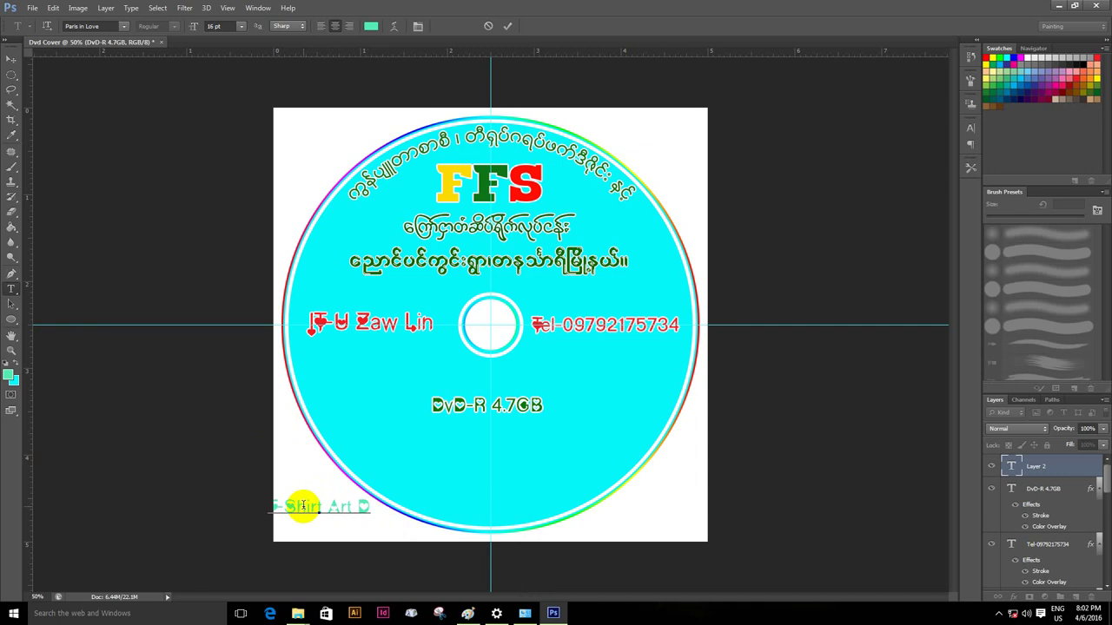
pyautogui.write('esign')
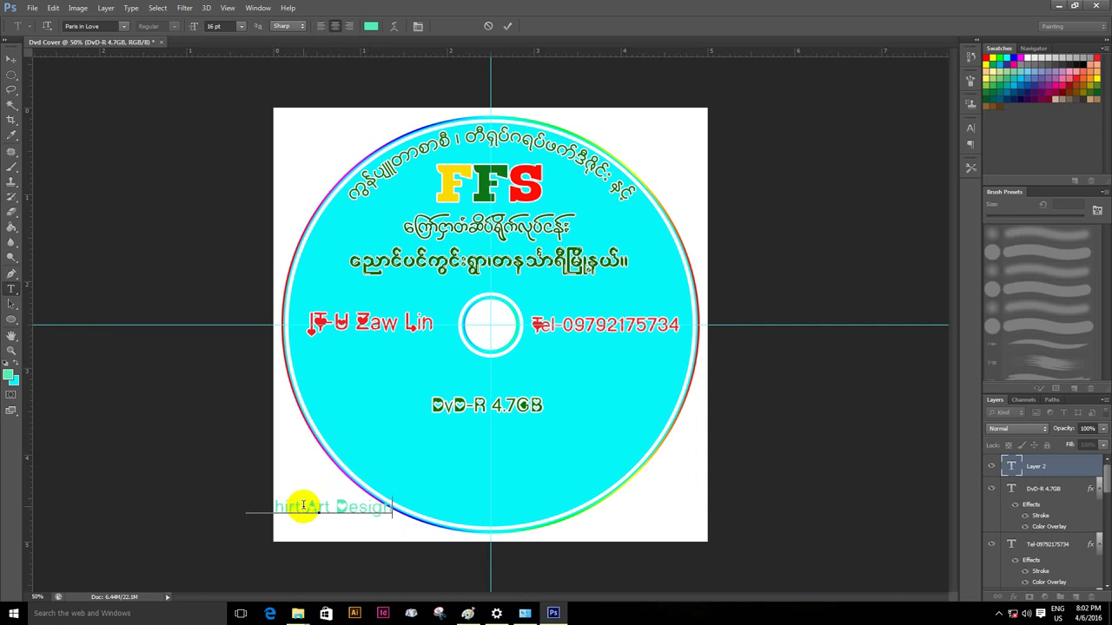
pyautogui.write('s')
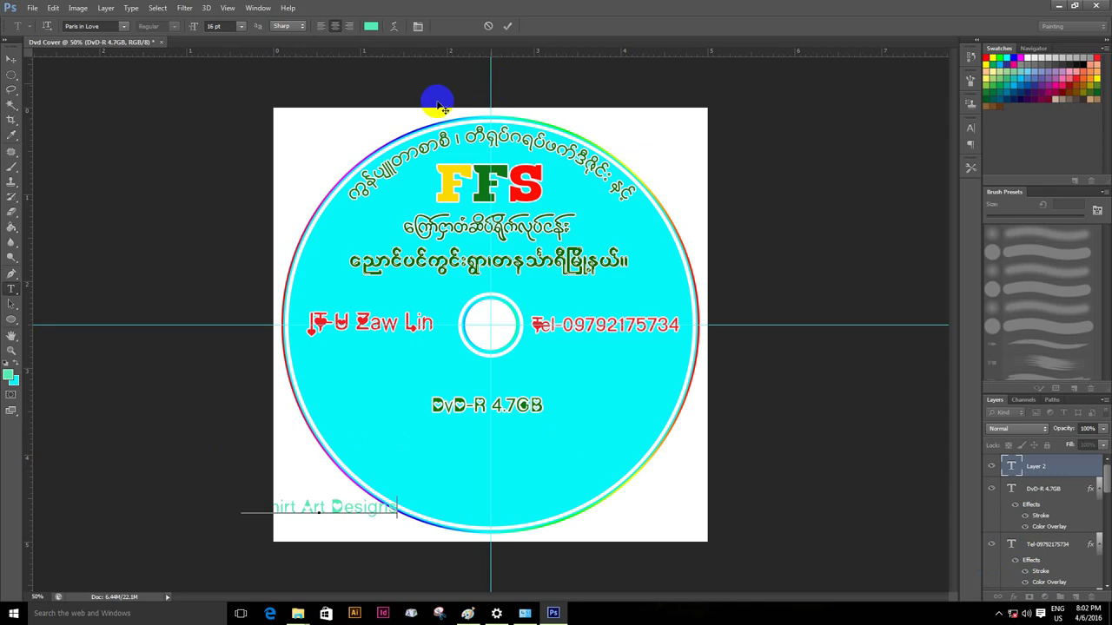
# Apply Premier League to the whole T-Shirt Art Designs line and drag it beneath DvD-R 4.7GB.
pyautogui.click(123, 27)
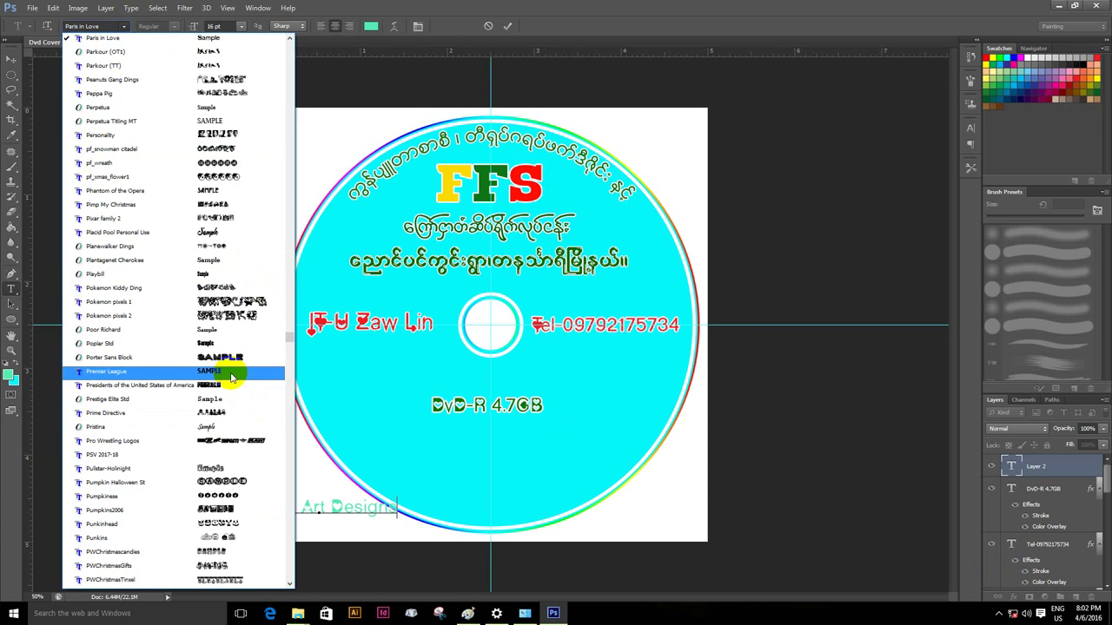
pyautogui.click(232, 376)
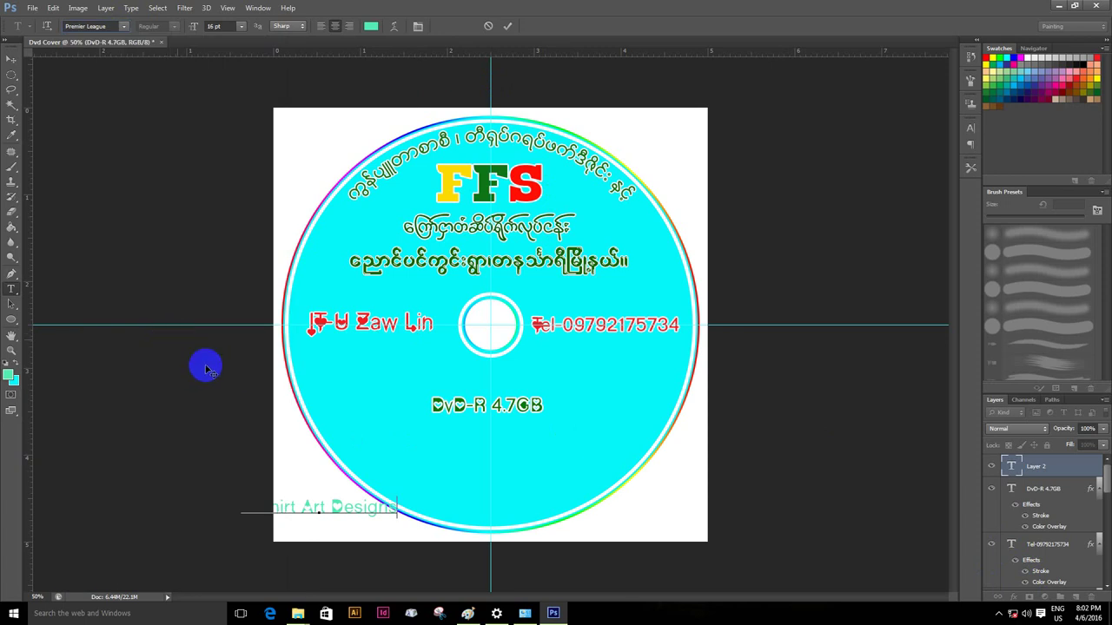
pyautogui.tripleClick(312, 484)
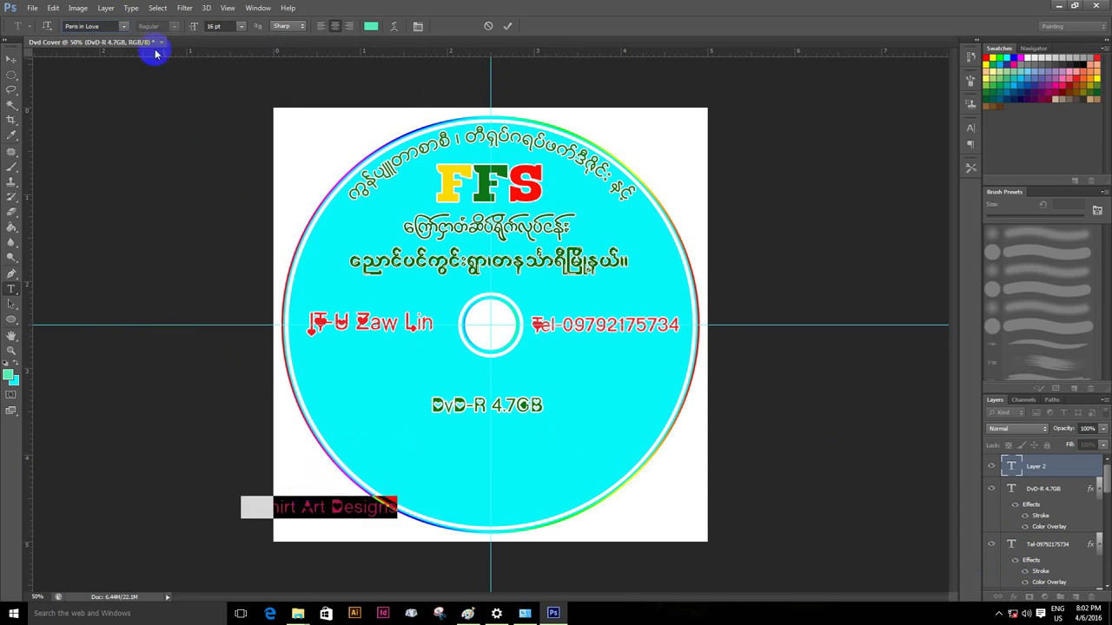
pyautogui.click(119, 31)
pyautogui.click(122, 28)
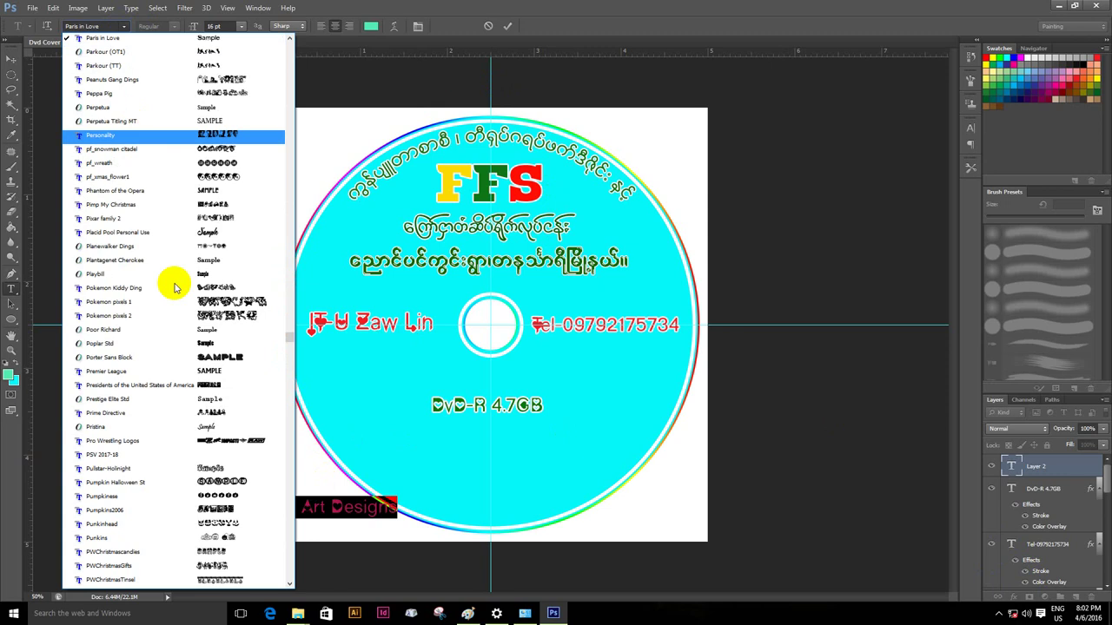
pyautogui.click(207, 380)
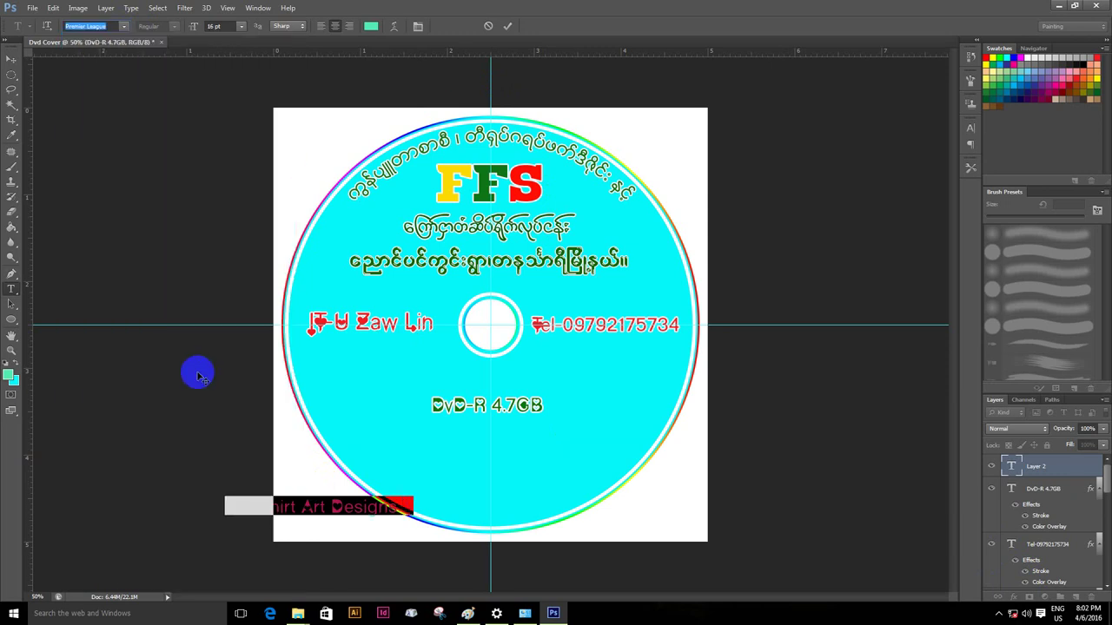
pyautogui.click(11, 58)
pyautogui.moveTo(332, 512); pyautogui.dragTo(499, 438)
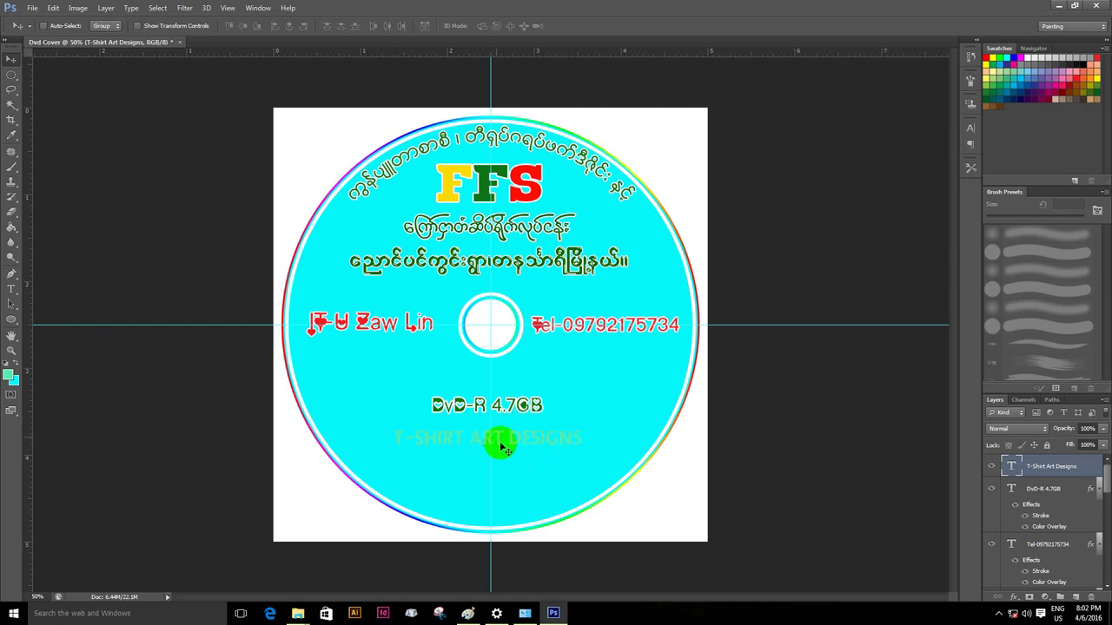
# Add a white Stroke layer effect to the T-SHIRT ART DESIGNS text.
pyautogui.click(1013, 598)
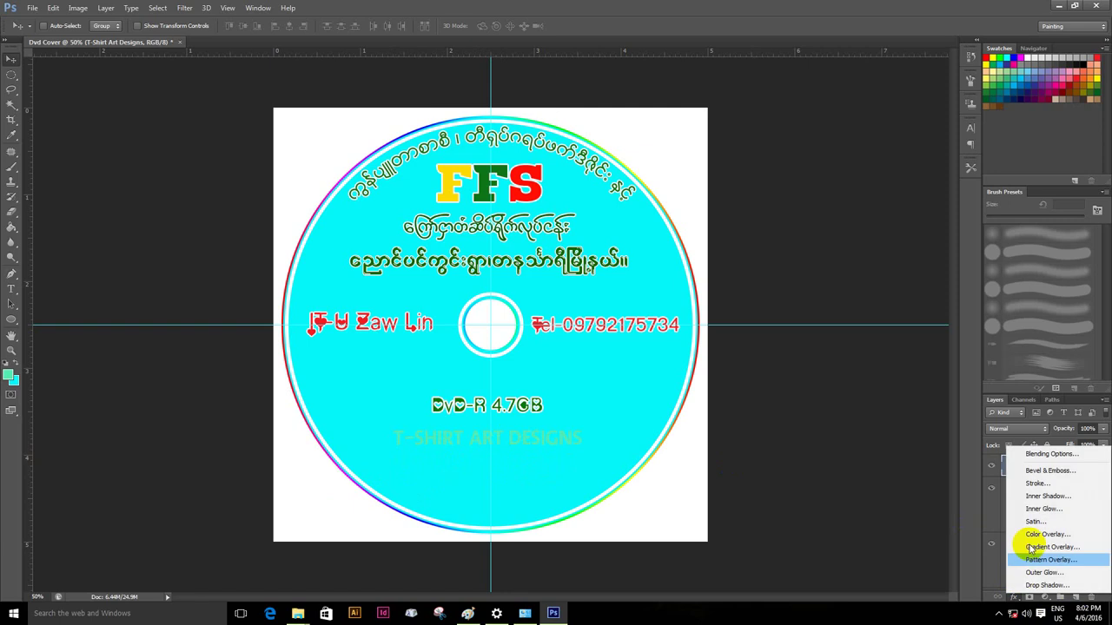
pyautogui.click(1038, 483)
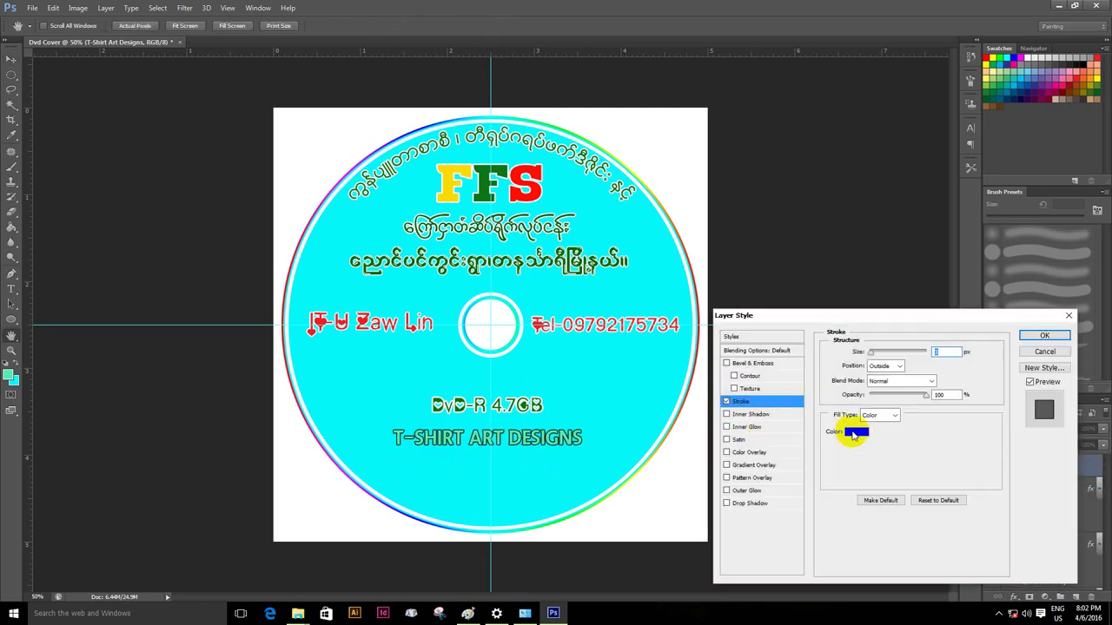
pyautogui.click(855, 432)
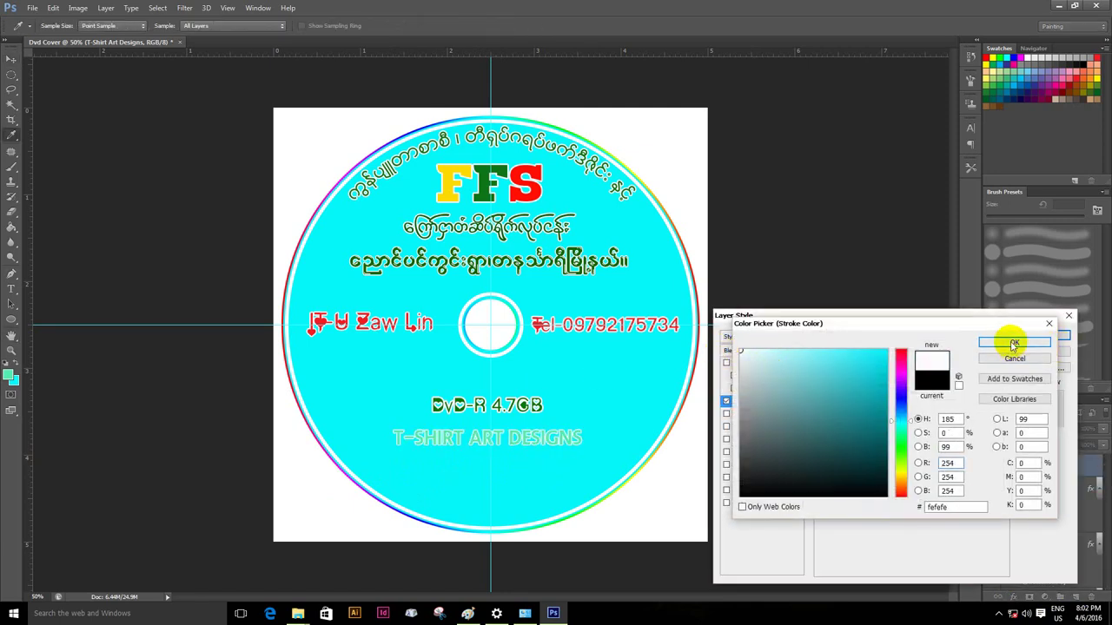
pyautogui.click(1013, 342)
# Add a dark green 065d06 Color Overlay, then select the stroke's size value.
pyautogui.click(749, 452)
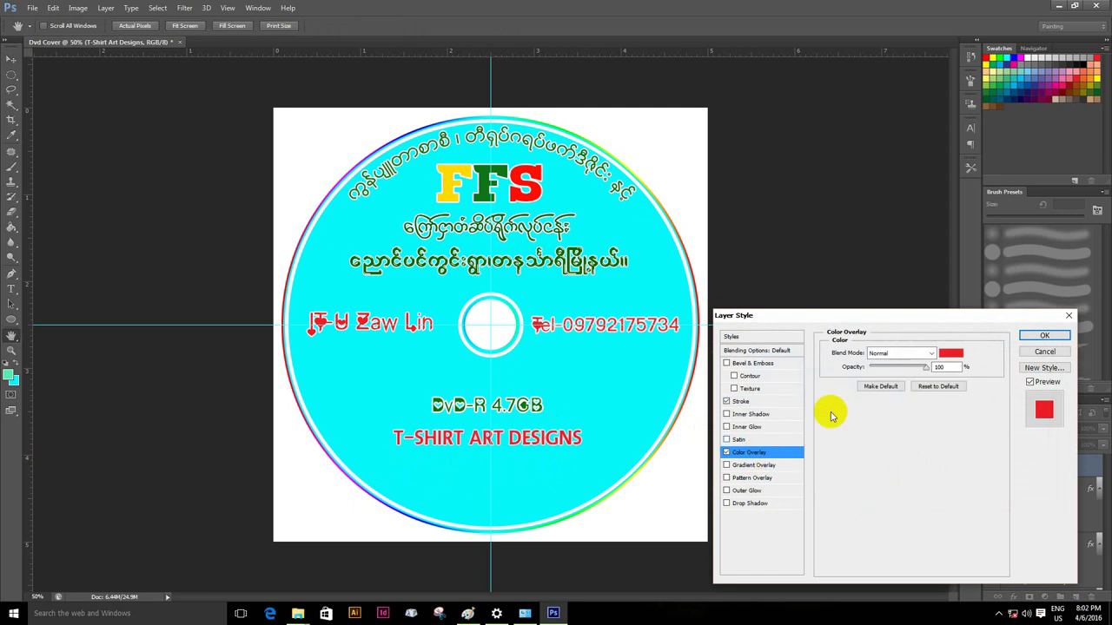
pyautogui.click(946, 355)
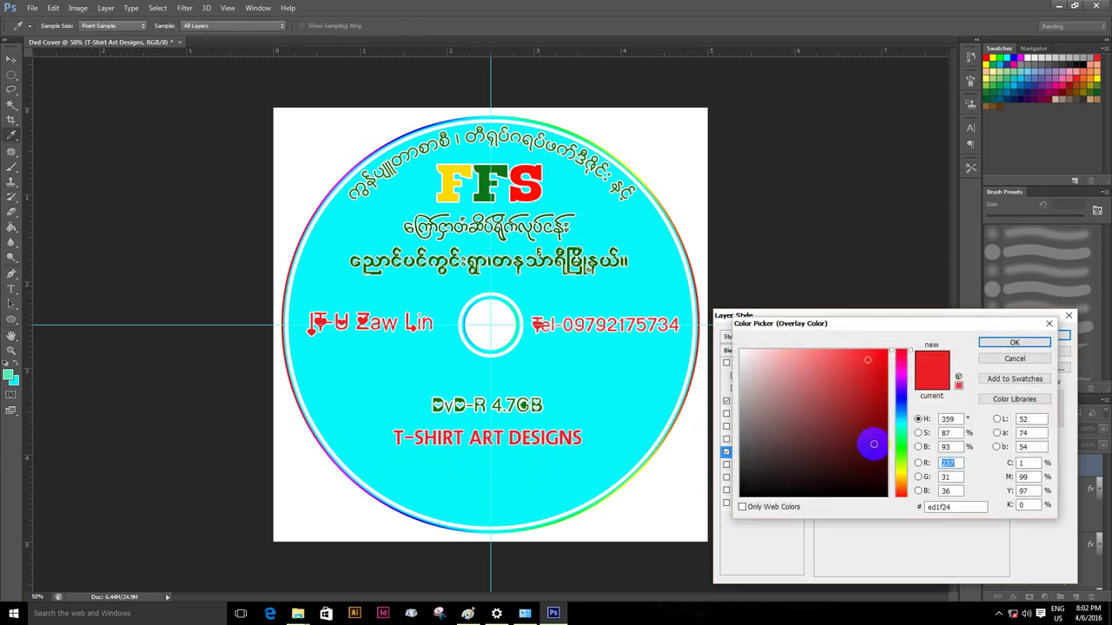
pyautogui.click(901, 447)
pyautogui.moveTo(883, 392)
pyautogui.mouseDown()
pyautogui.moveTo(871, 385)
pyautogui.moveTo(878, 443)
pyautogui.mouseUp()
pyautogui.click(878, 442)
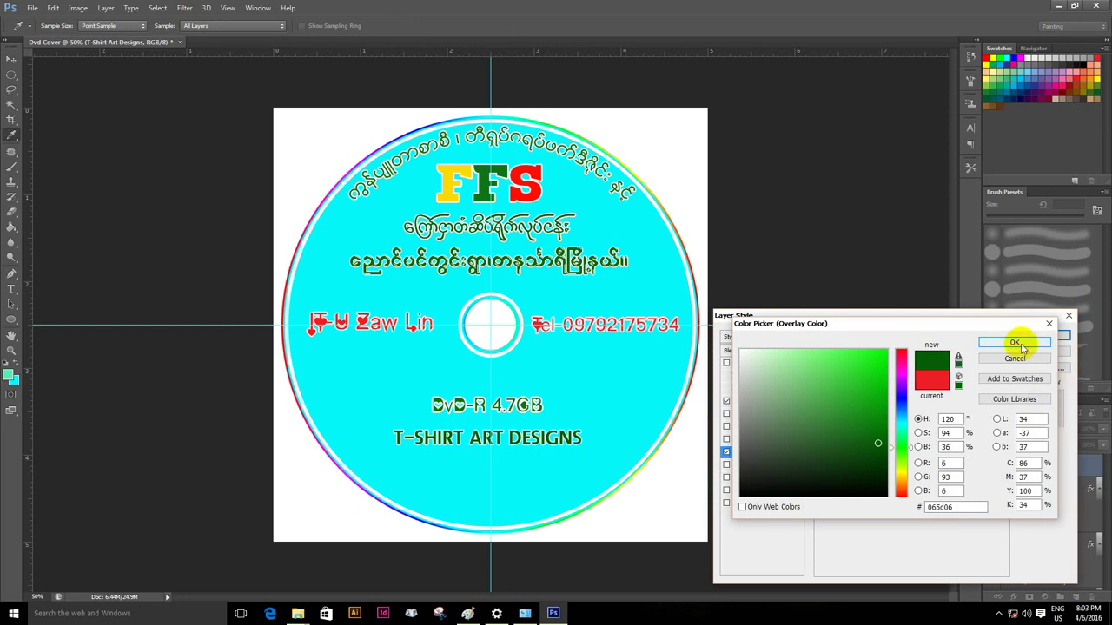
pyautogui.click(1021, 346)
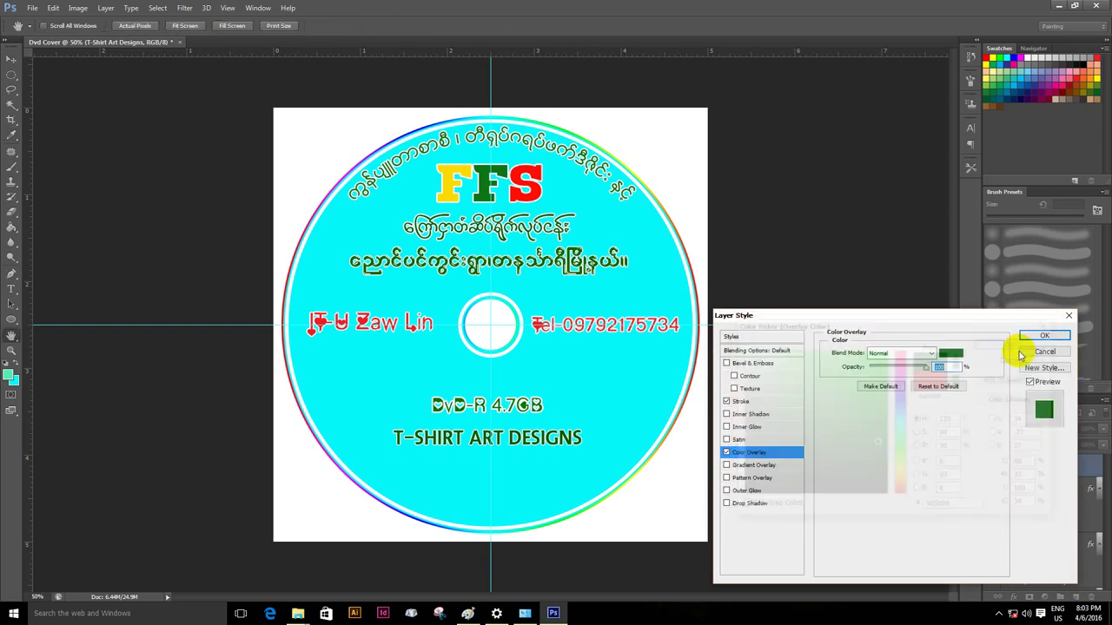
pyautogui.click(751, 402)
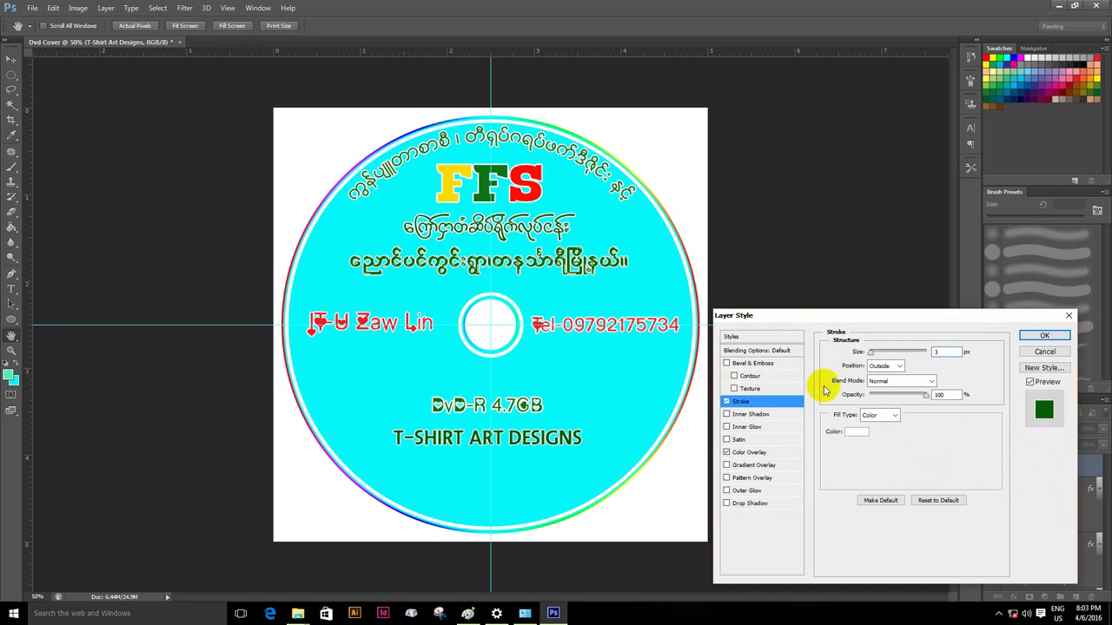
pyautogui.moveTo(944, 352); pyautogui.dragTo(928, 361)
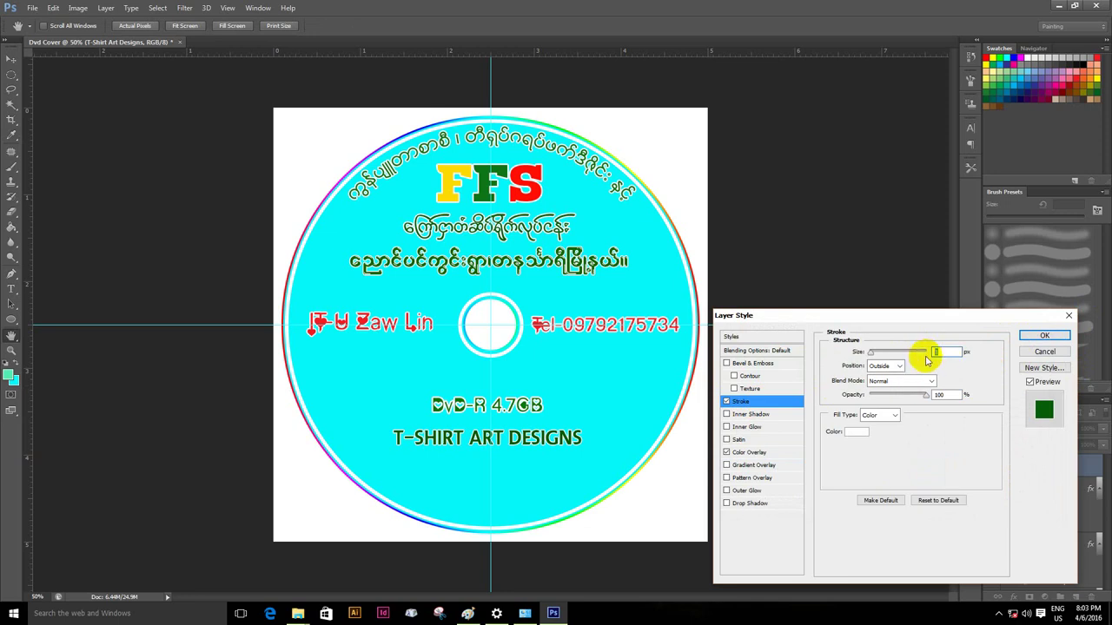
# Set the stroke size to 5 px and confirm the layer style.
pyautogui.write('5')
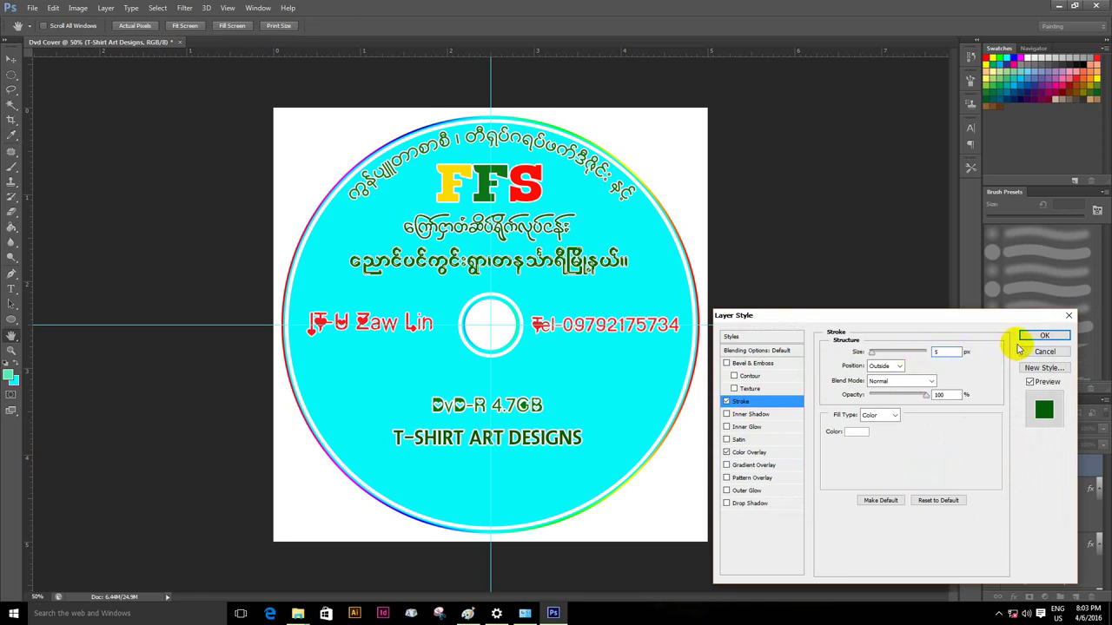
pyautogui.click(1038, 335)
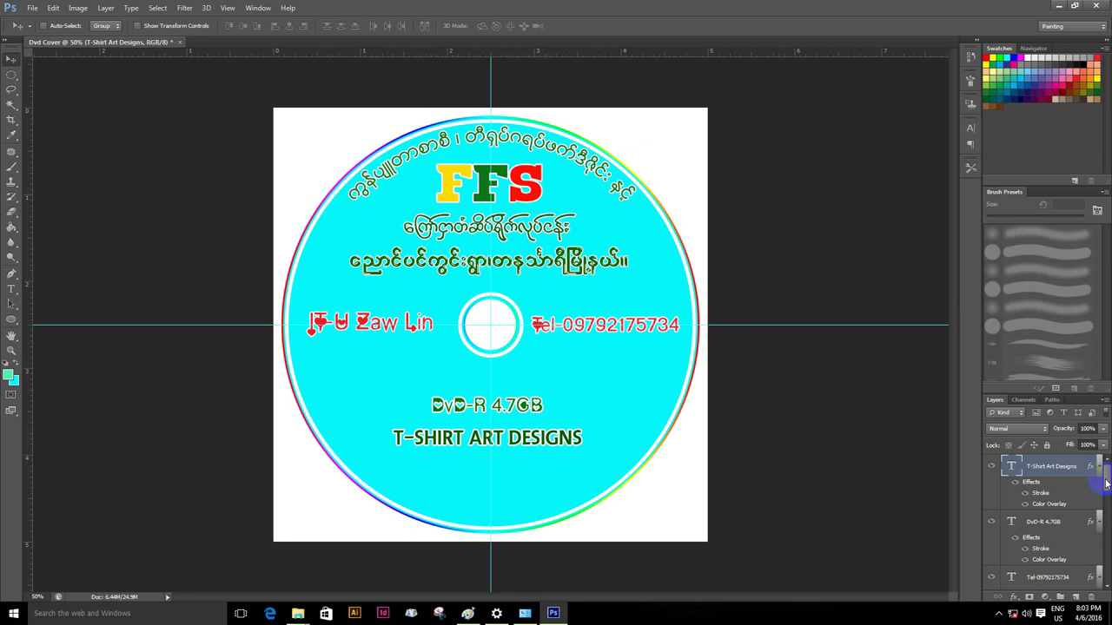
pyautogui.moveTo(1102, 482); pyautogui.dragTo(1102, 556)
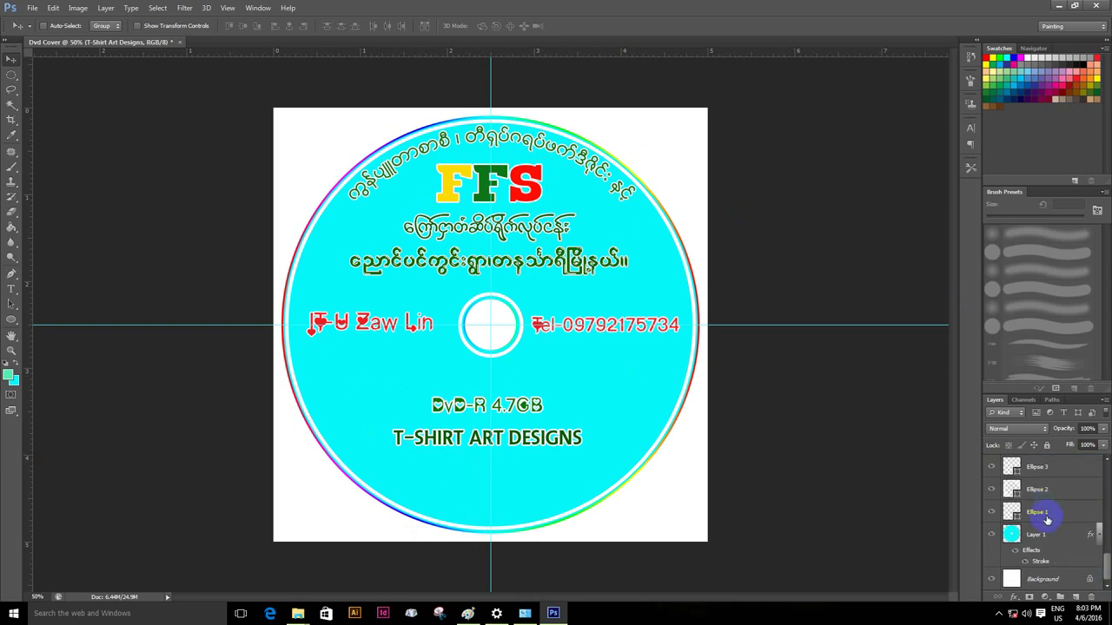
# Identify the curved Burmese text layer by toggling its visibility, then select it.
pyautogui.scroll(2, 1049, 506)
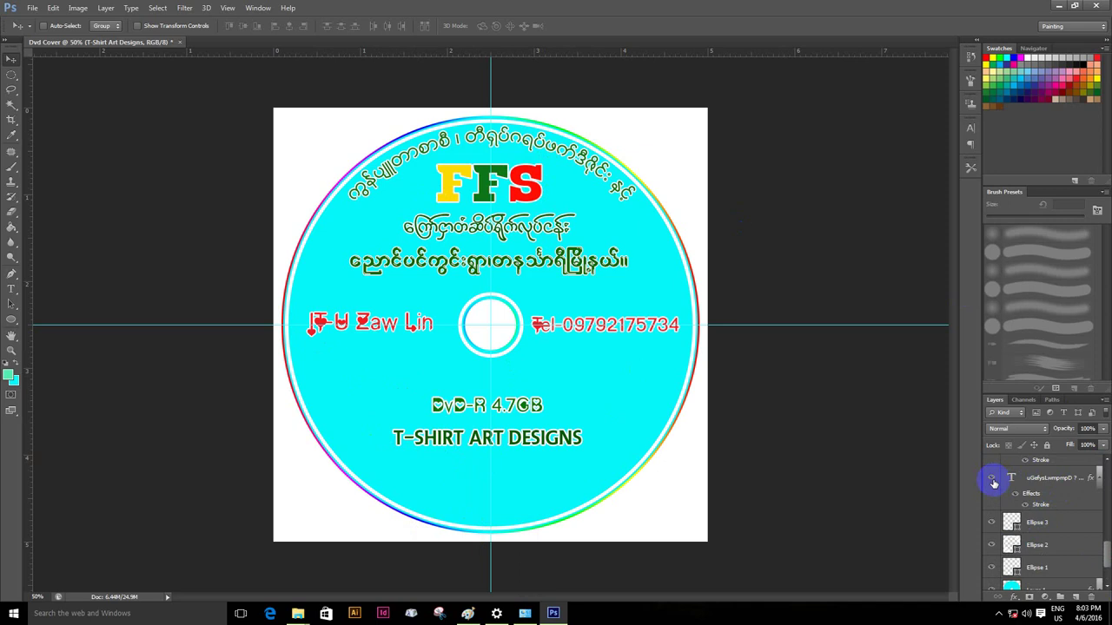
pyautogui.click(991, 479)
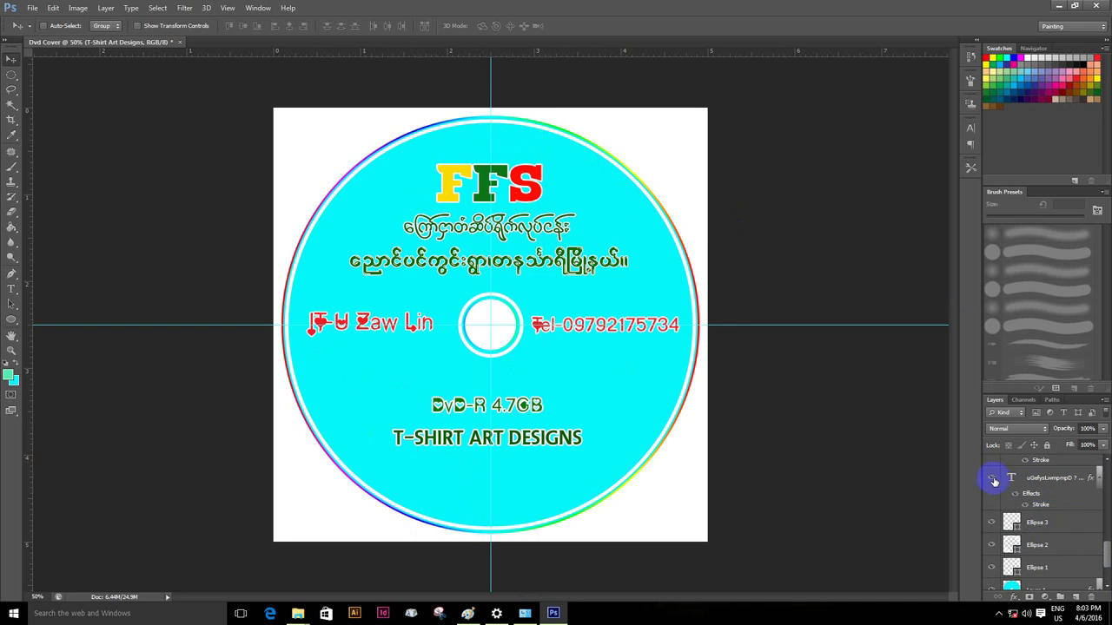
pyautogui.click(992, 480)
pyautogui.click(1049, 479)
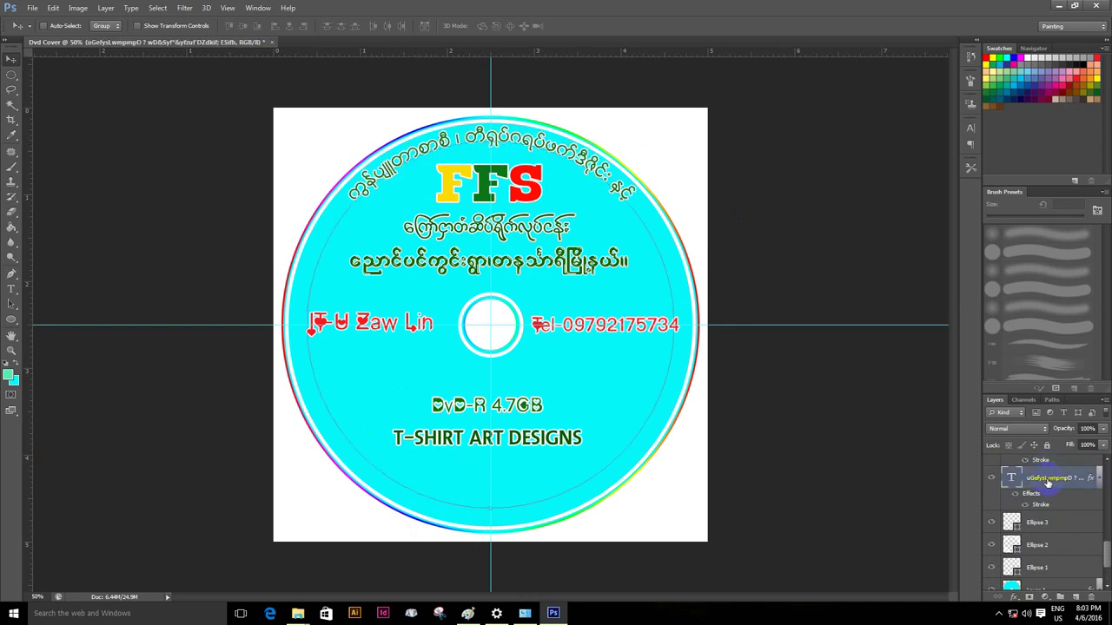
# Duplicate the curved Burmese text layer, dismiss the error message, and choose the Direct Selection Tool.
pyautogui.hotkey('ctrl', 'j')
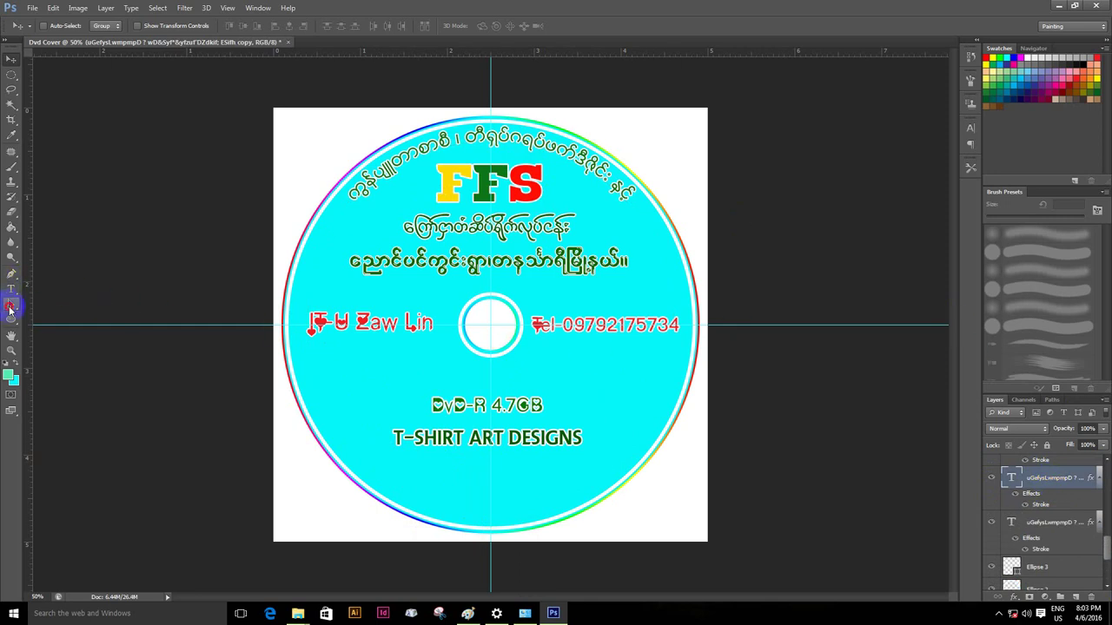
pyautogui.click(11, 306)
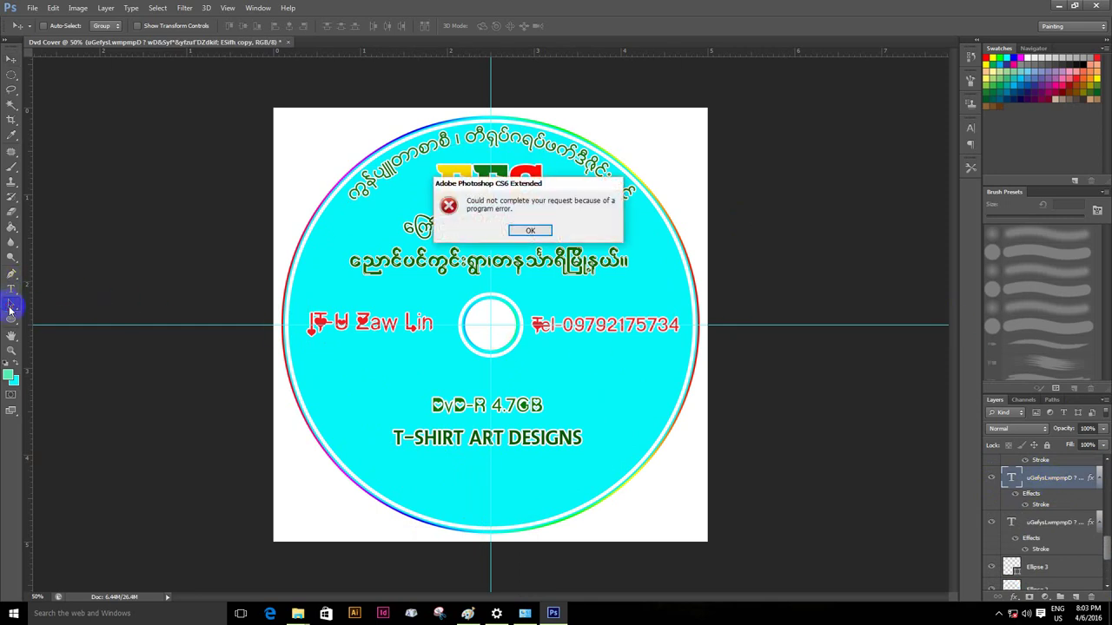
pyautogui.click(530, 230)
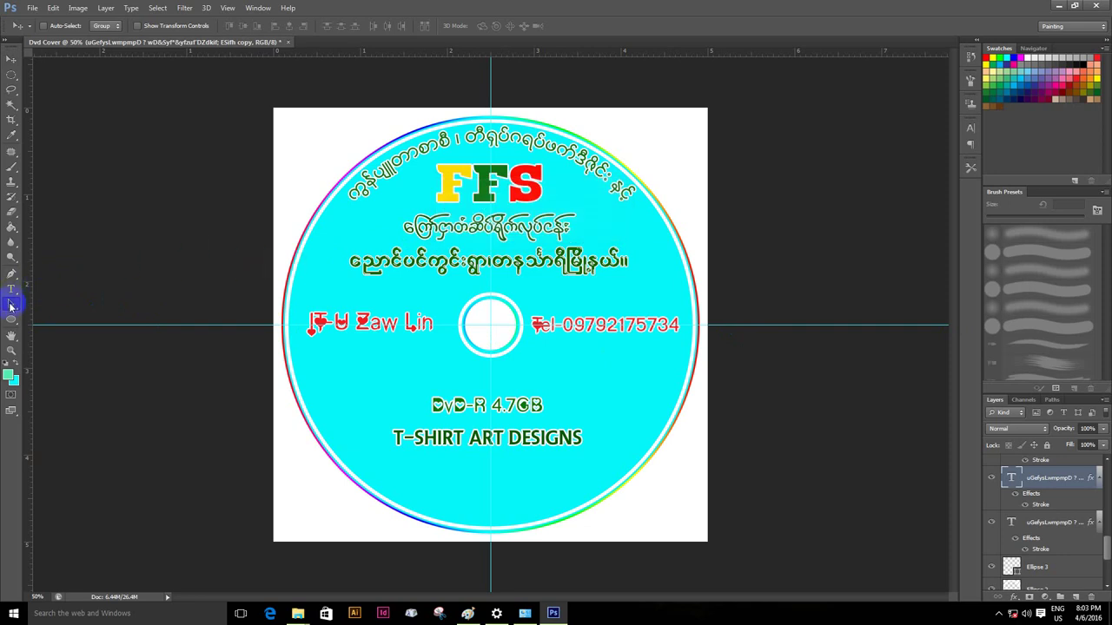
pyautogui.rightClick(19, 308)
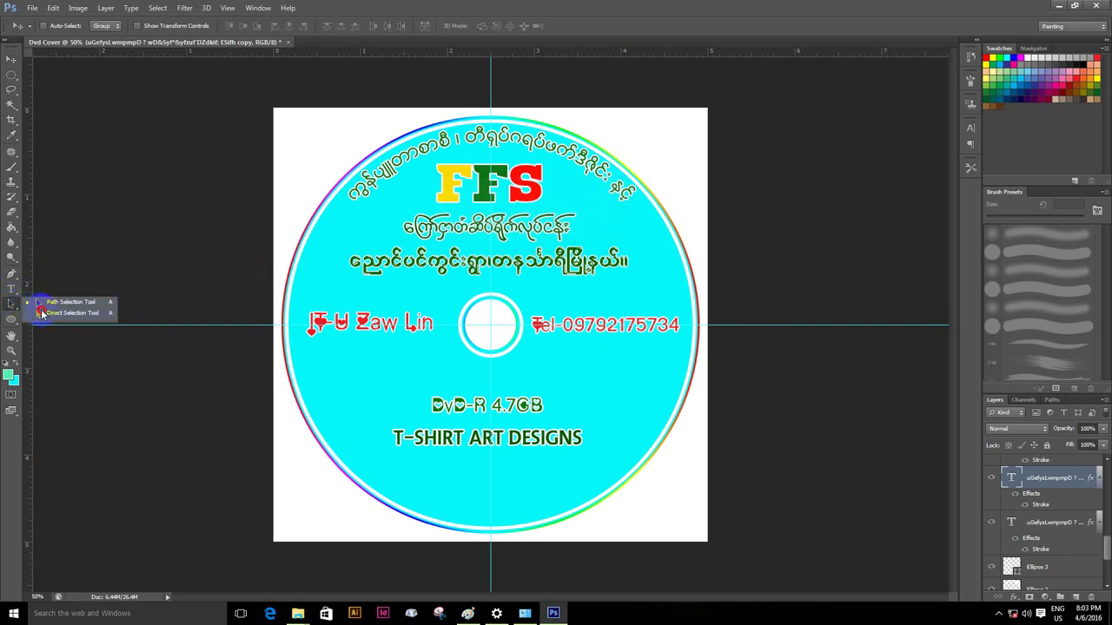
pyautogui.click(46, 314)
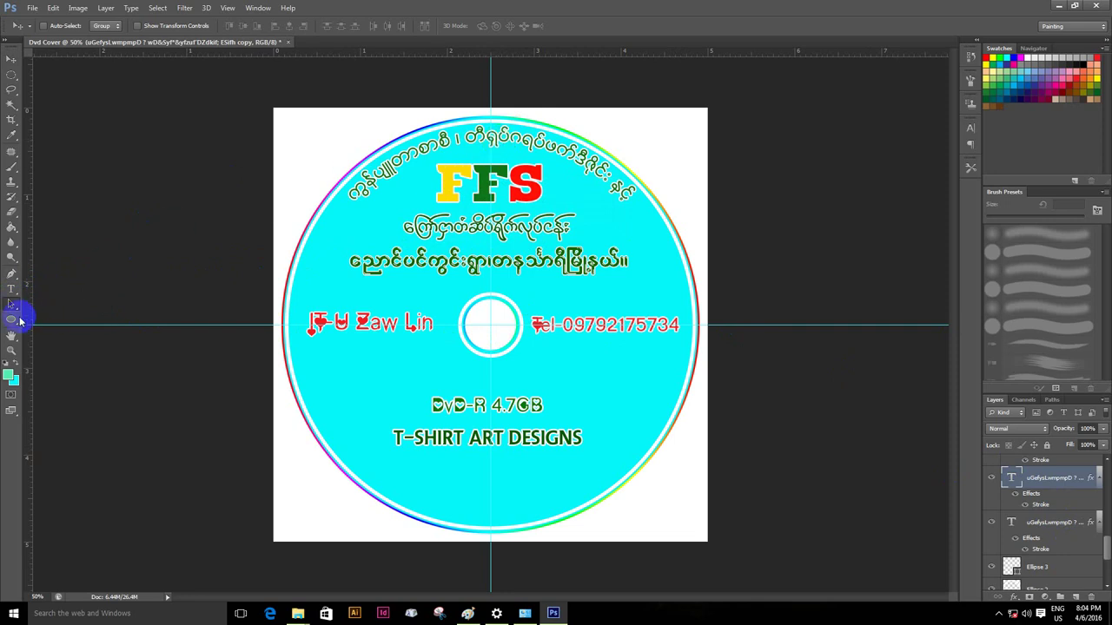
pyautogui.moveTo(12, 309); pyautogui.dragTo(38, 317)
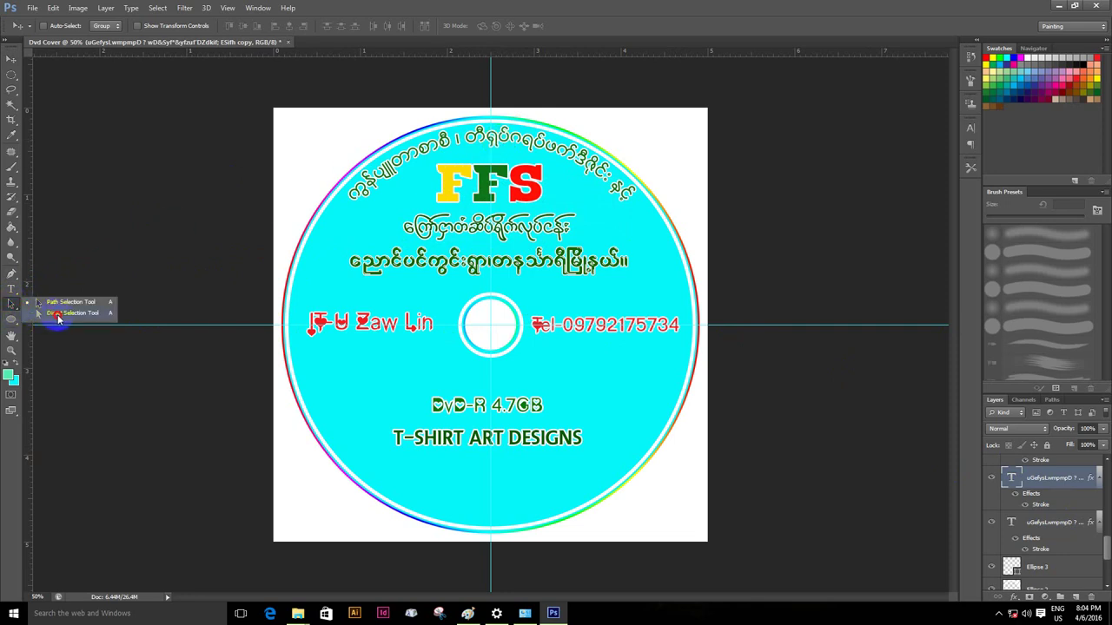
pyautogui.click(58, 320)
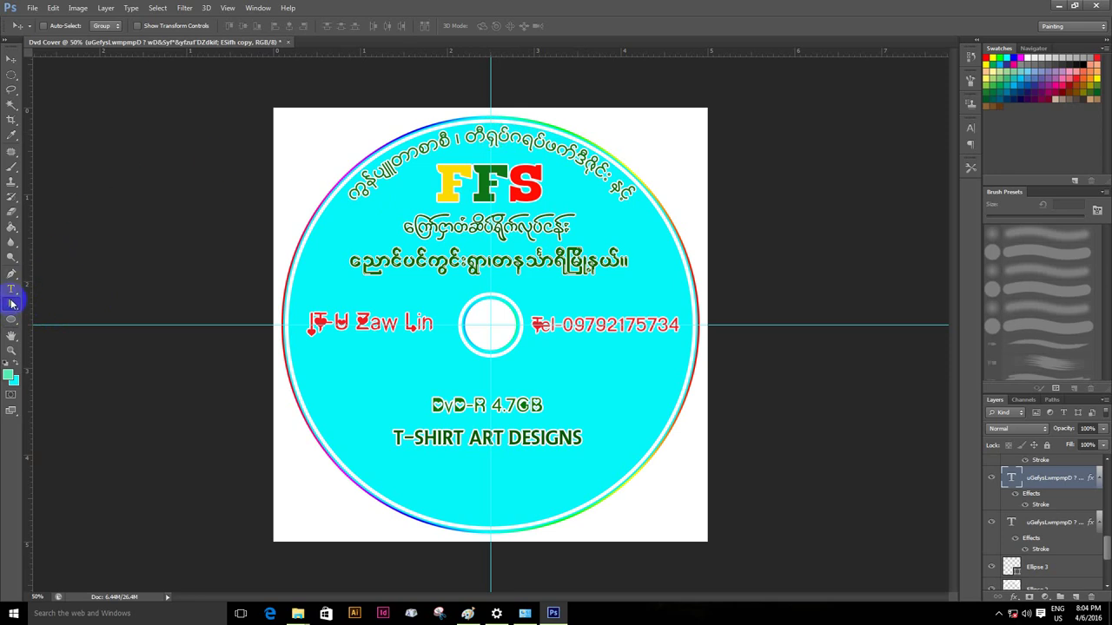
pyautogui.moveTo(12, 304); pyautogui.dragTo(63, 300)
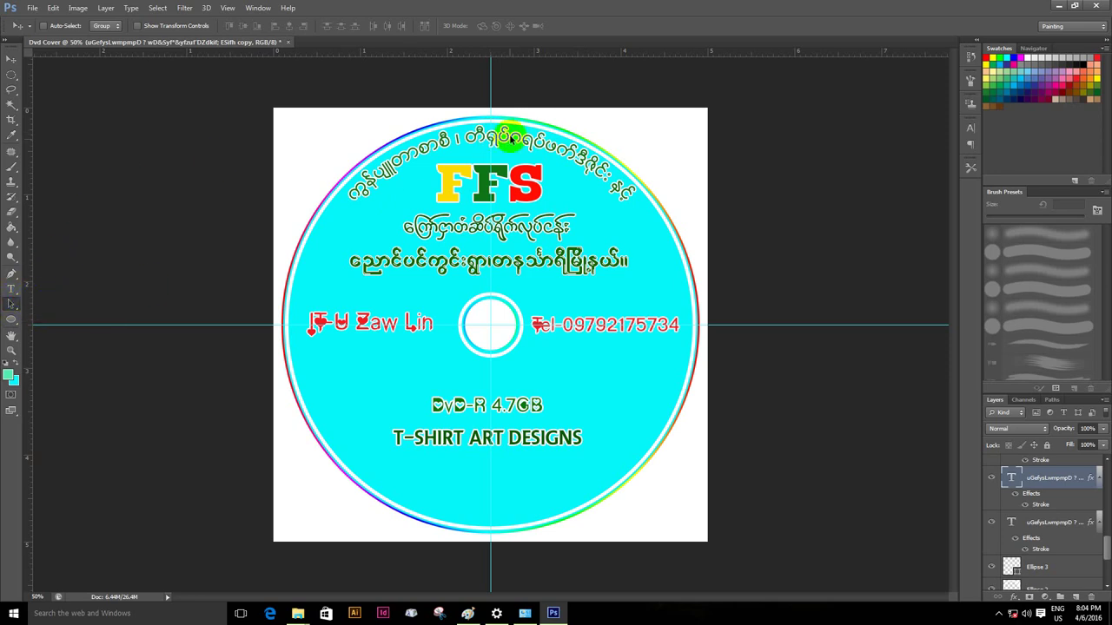
pyautogui.click(511, 139)
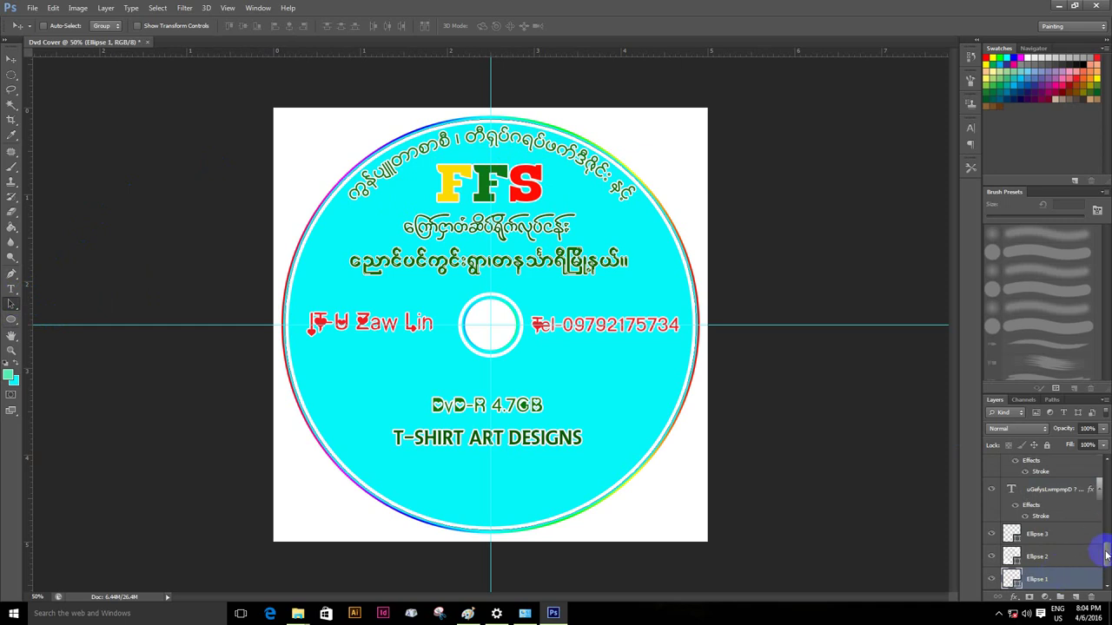
pyautogui.scroll(2, 1106, 554)
pyautogui.scroll(2, 1094, 552)
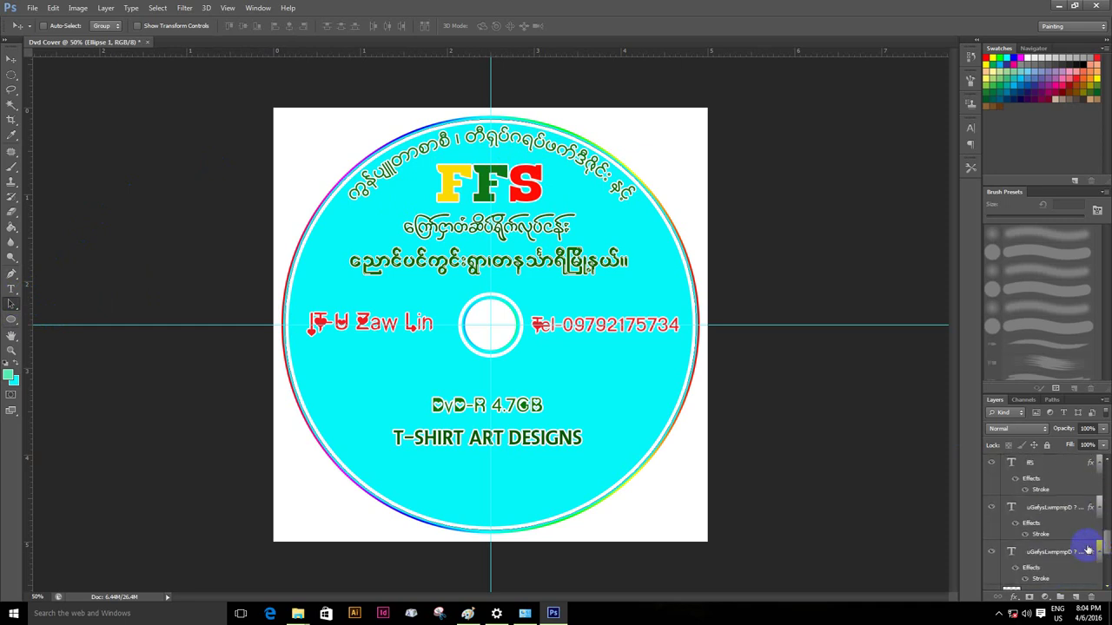
pyautogui.click(1027, 514)
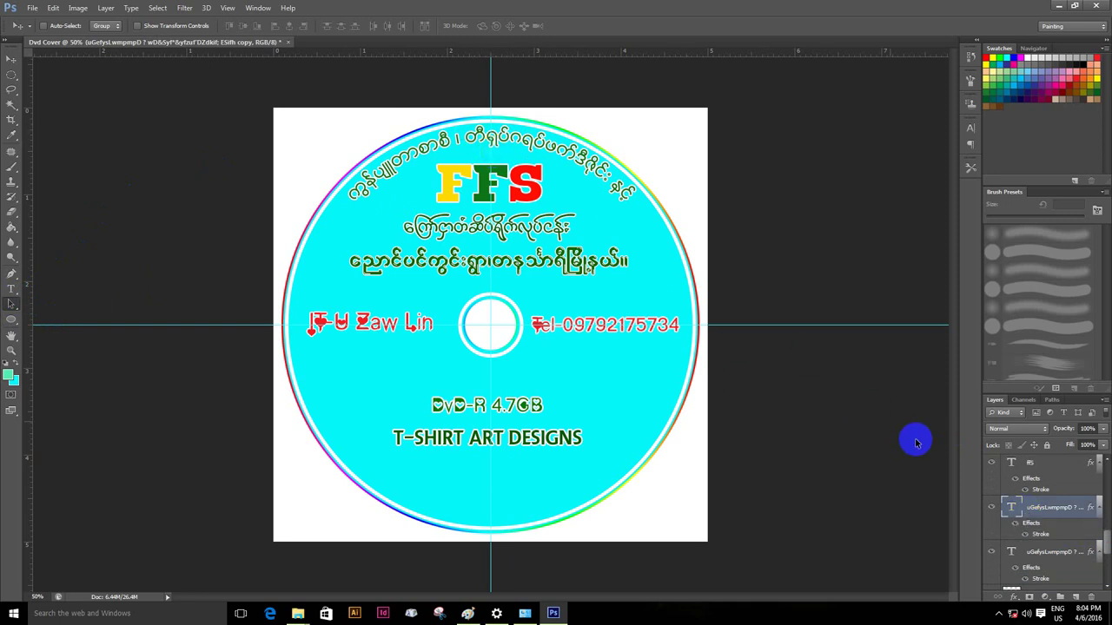
pyautogui.doubleClick(1063, 509)
pyautogui.press('Return')
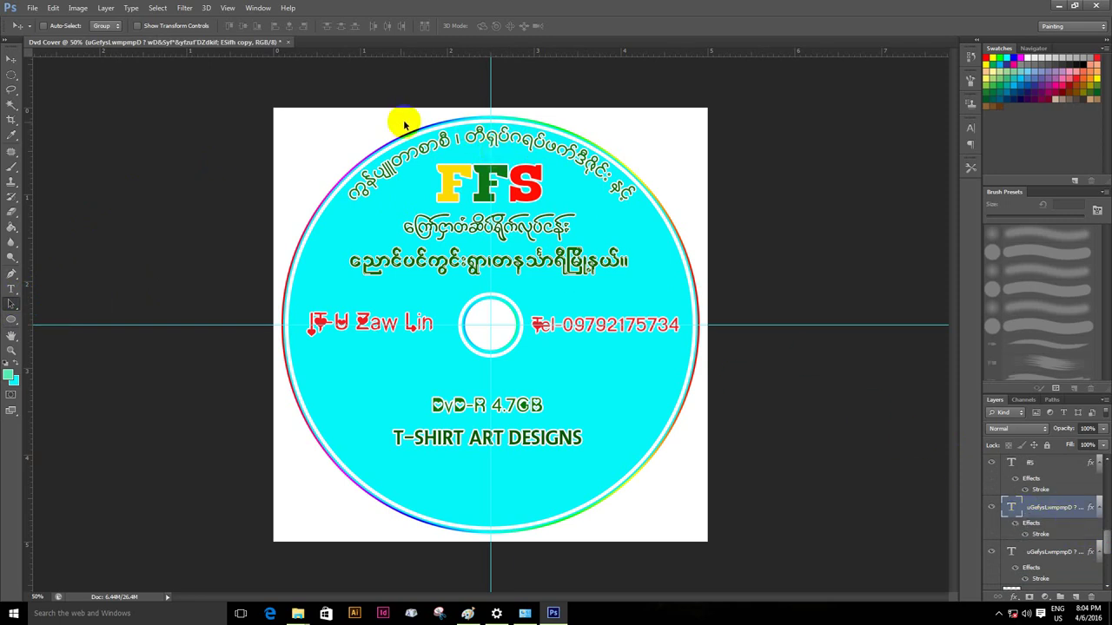
pyautogui.click(993, 509)
pyautogui.click(993, 508)
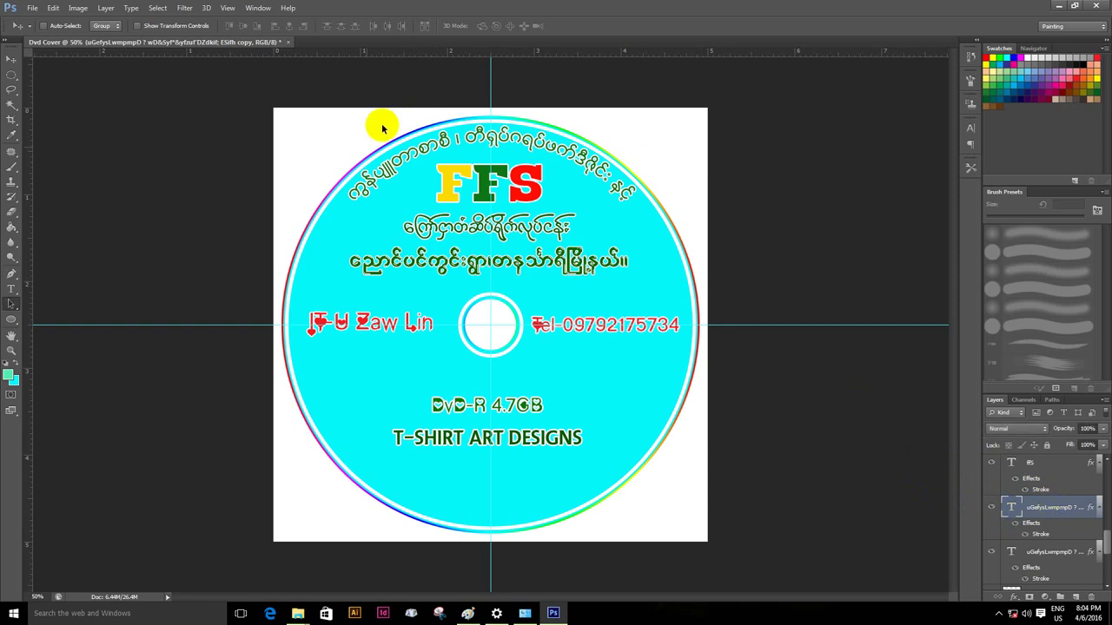
pyautogui.moveTo(483, 145); pyautogui.dragTo(497, 146)
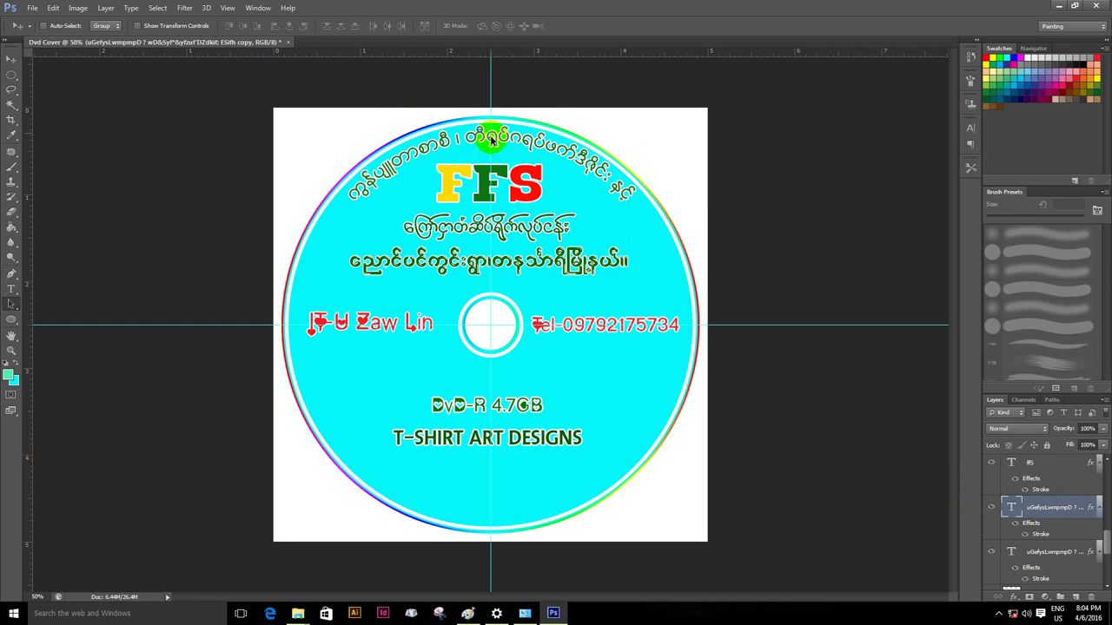
pyautogui.moveTo(497, 145); pyautogui.dragTo(490, 126)
pyautogui.click(491, 142)
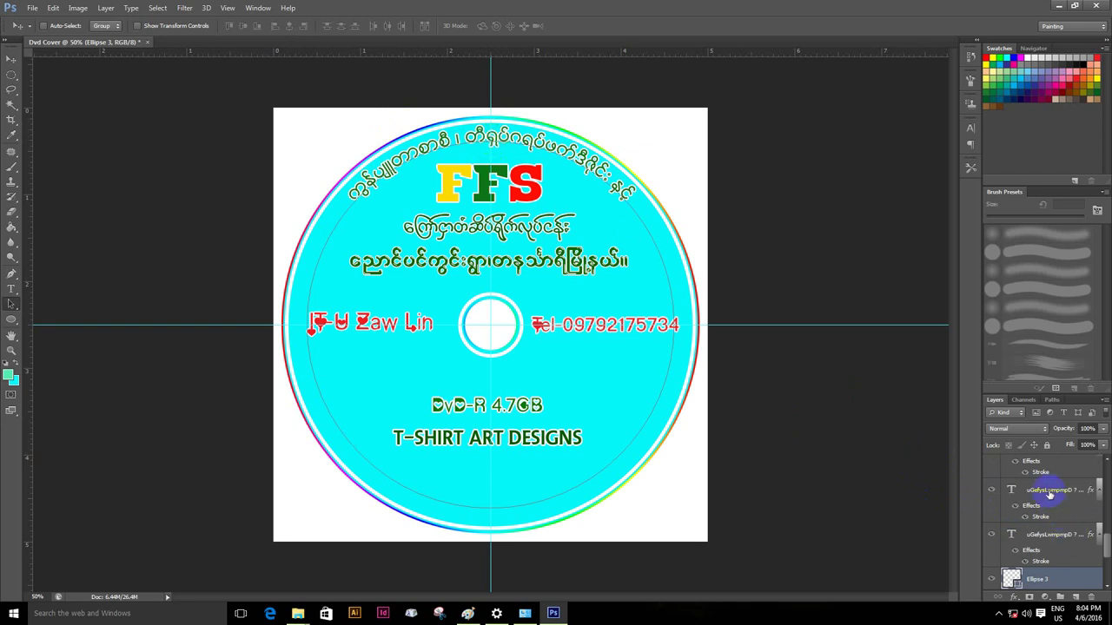
pyautogui.click(1050, 491)
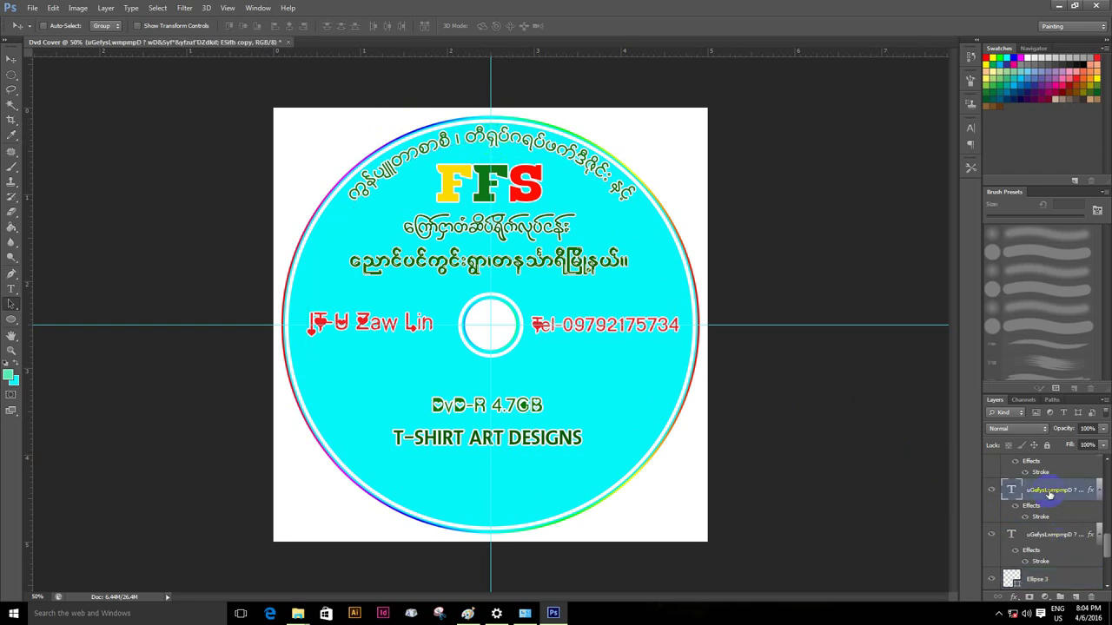
pyautogui.keyDown('ctrl'); pyautogui.click(480, 139); pyautogui.keyUp('ctrl')
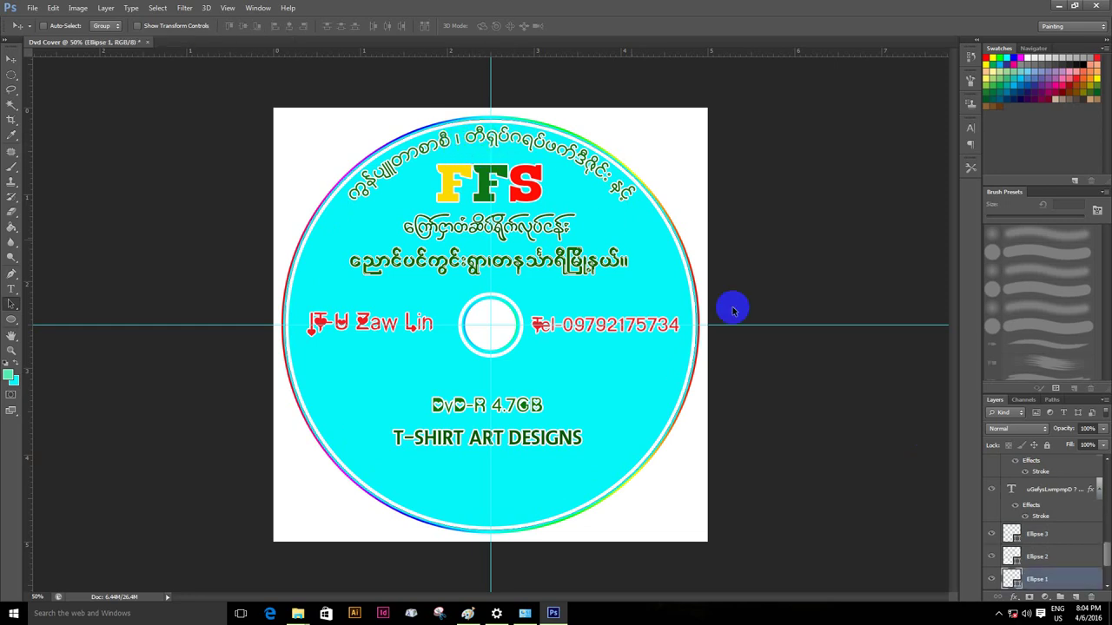
# Select the Color Overlay text layer and briefly hide it to confirm which layer it is.
pyautogui.click(1050, 489)
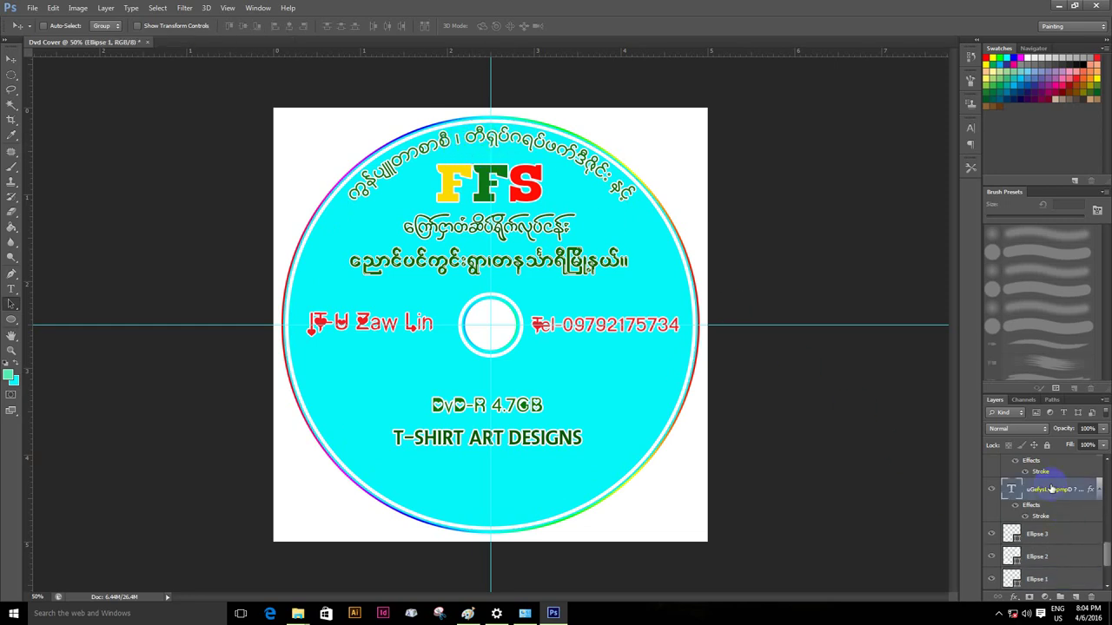
pyautogui.scroll(3, 1035, 496)
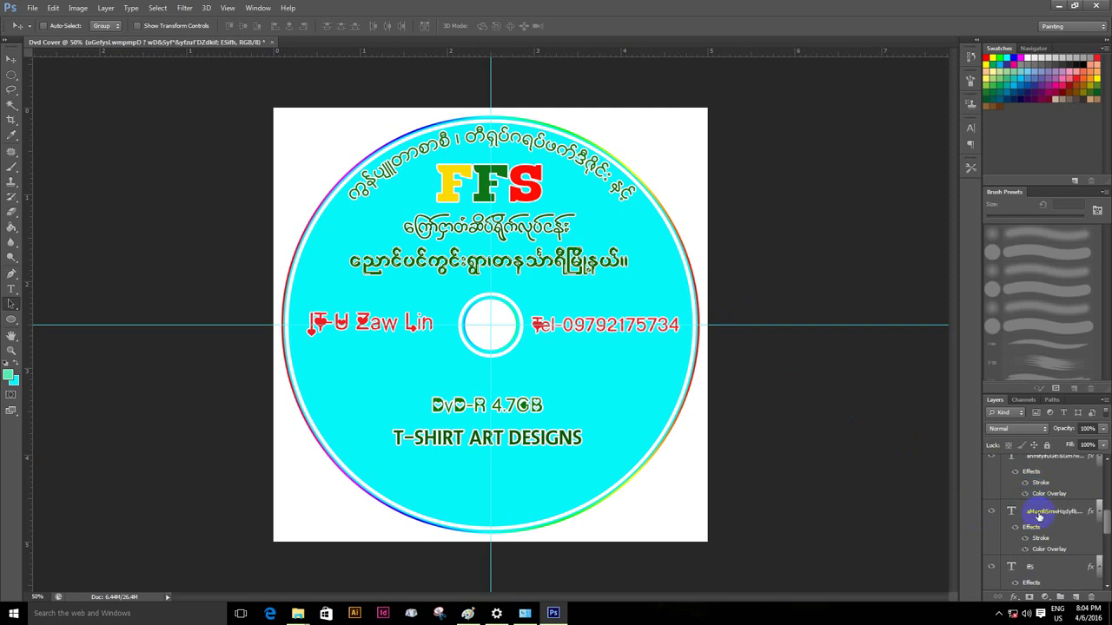
pyautogui.click(1039, 515)
pyautogui.click(990, 512)
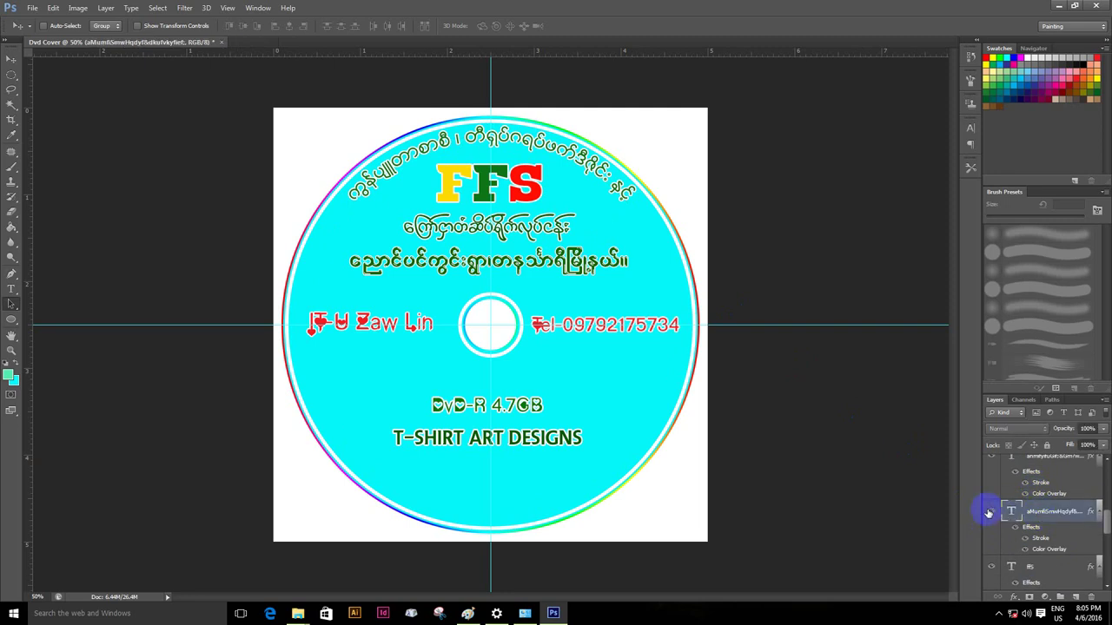
pyautogui.click(988, 513)
pyautogui.click(988, 514)
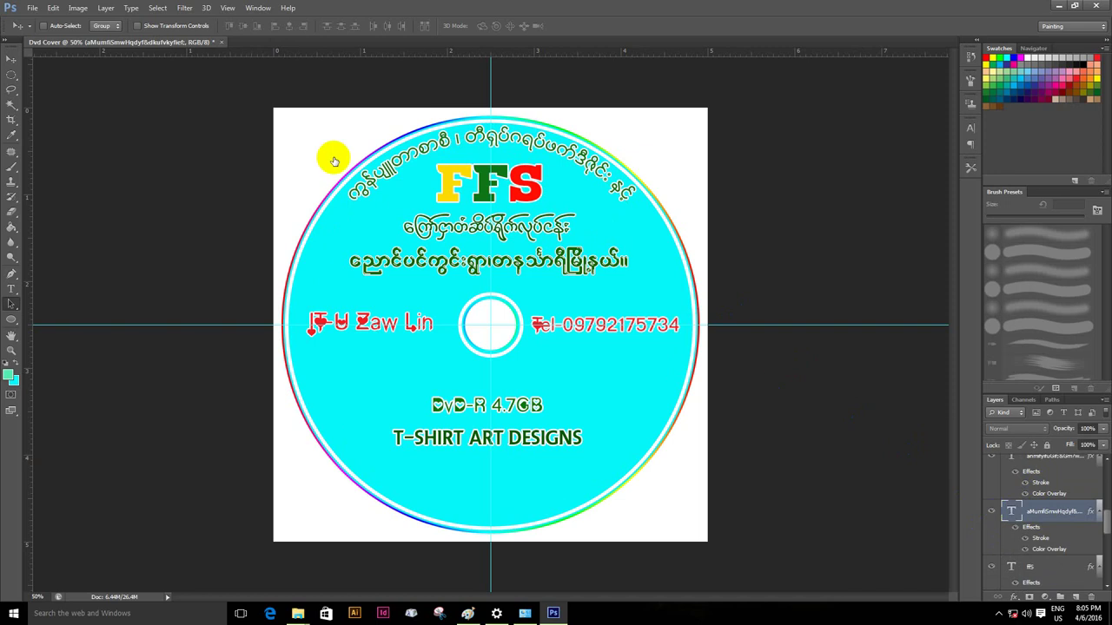
pyautogui.click(11, 60)
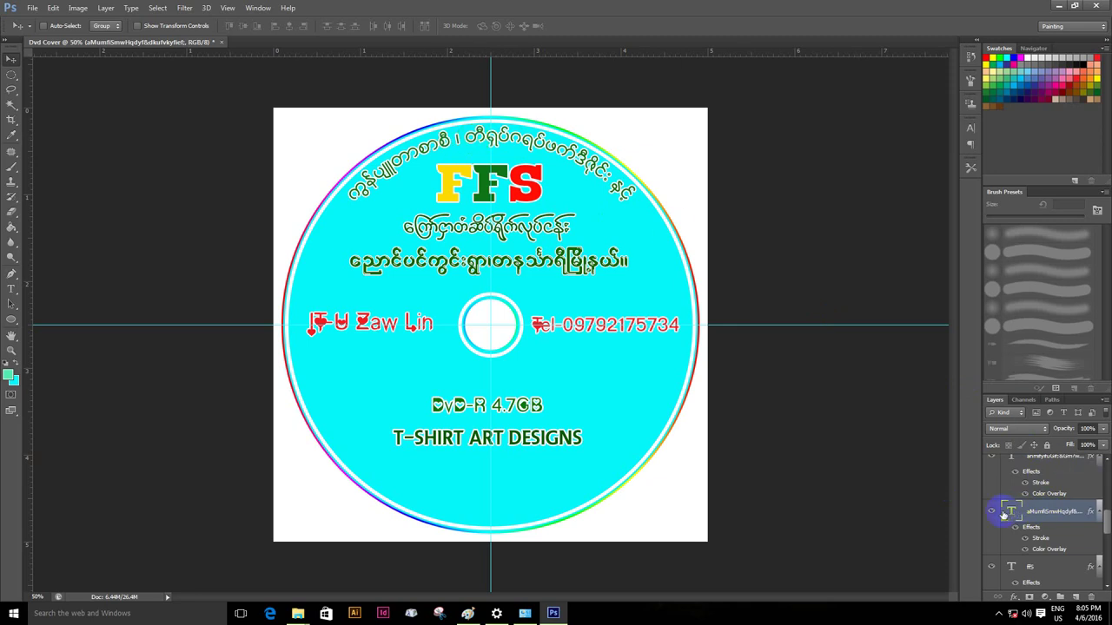
# Select the Ellipse 3 circle path on the canvas with the Path Selection Tool.
pyautogui.click(13, 296)
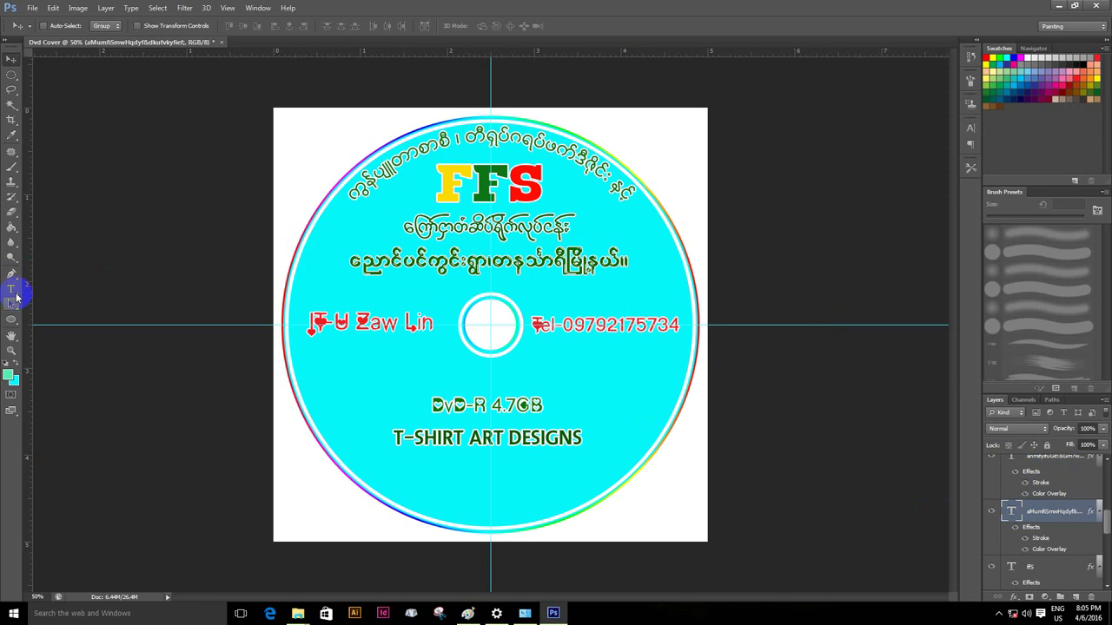
pyautogui.click(12, 319)
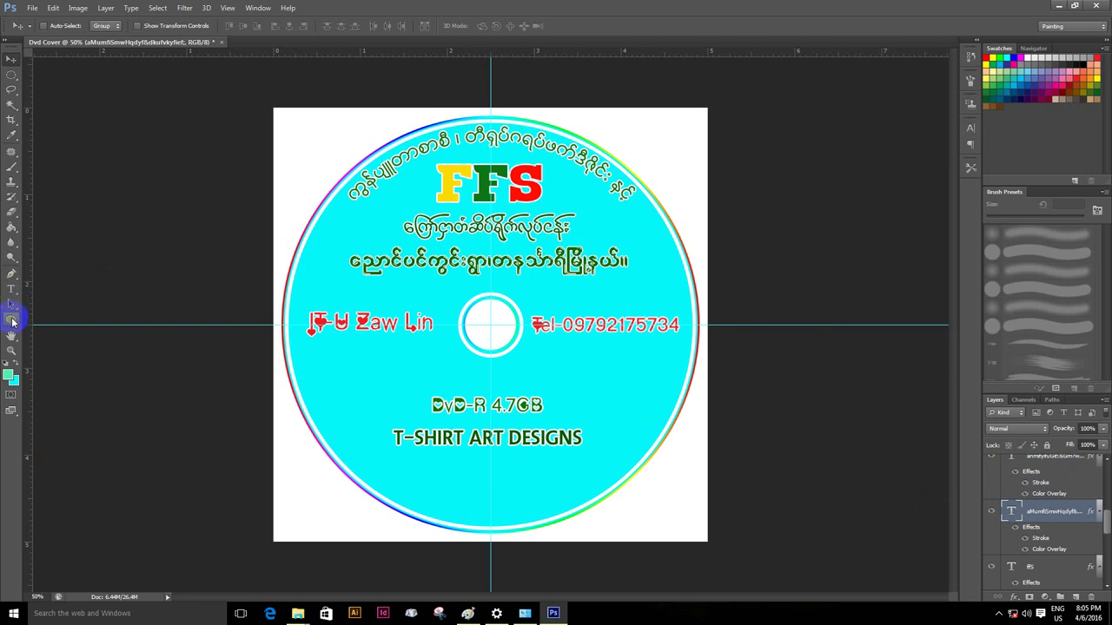
pyautogui.click(12, 320)
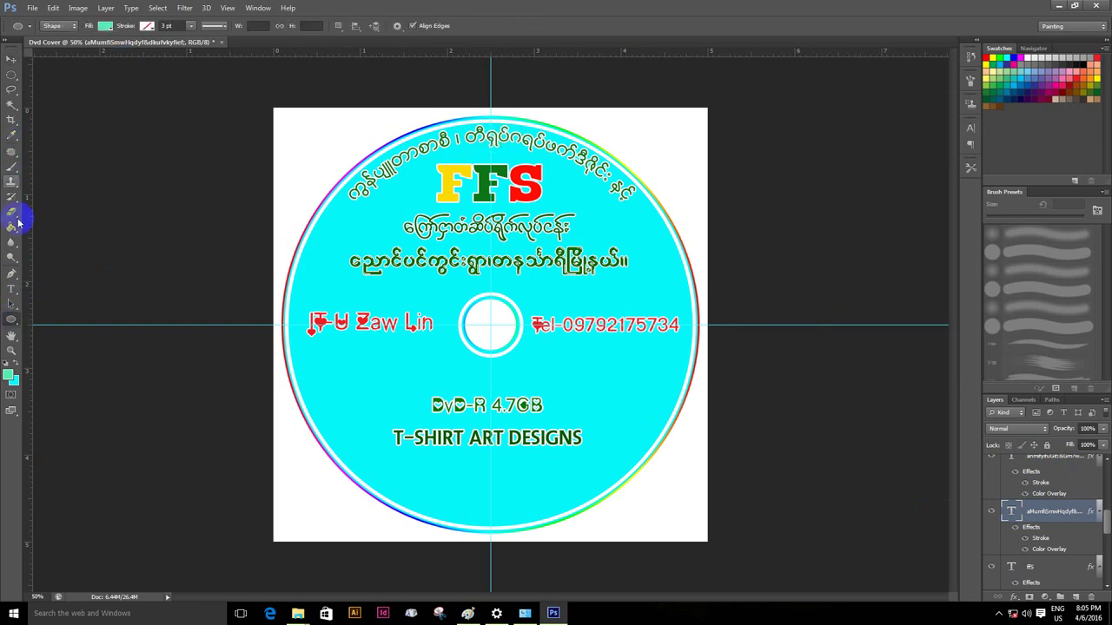
pyautogui.click(11, 320)
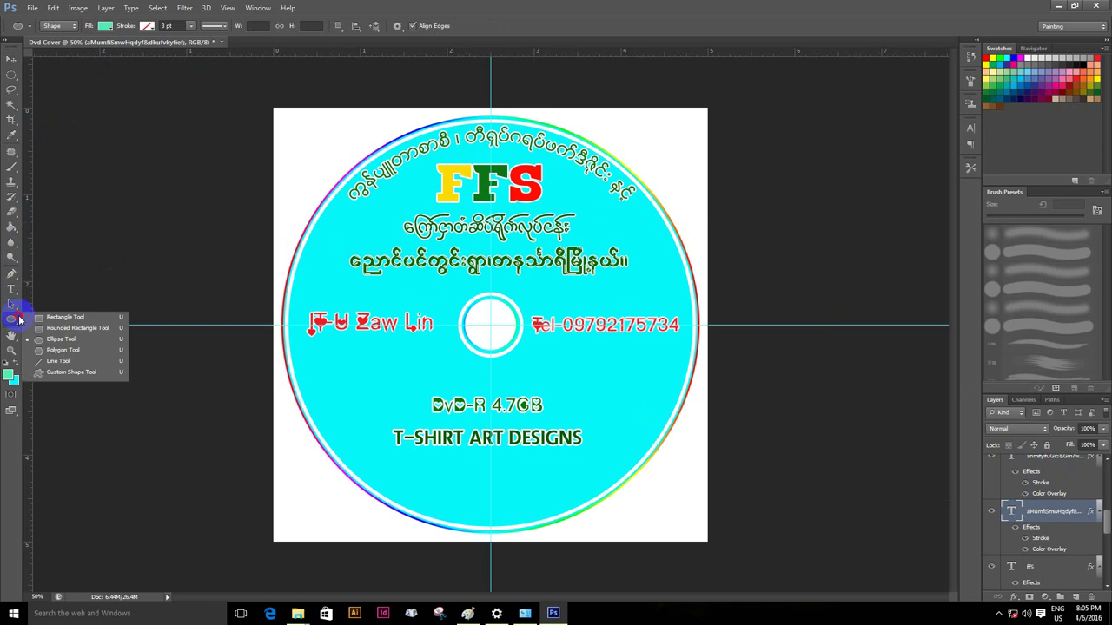
pyautogui.click(11, 304)
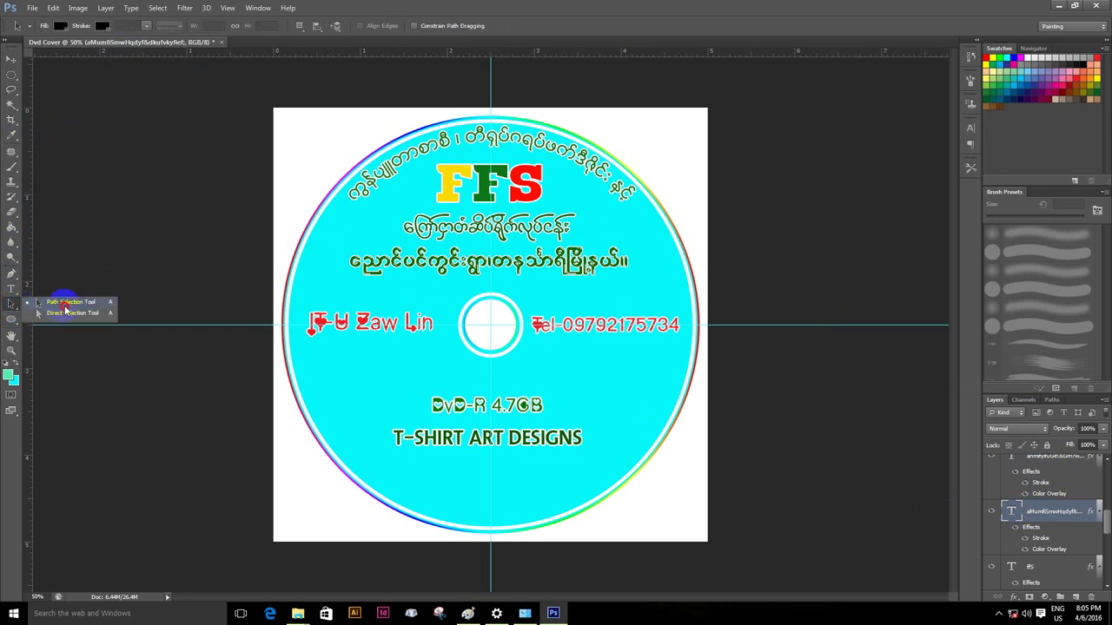
pyautogui.click(54, 304)
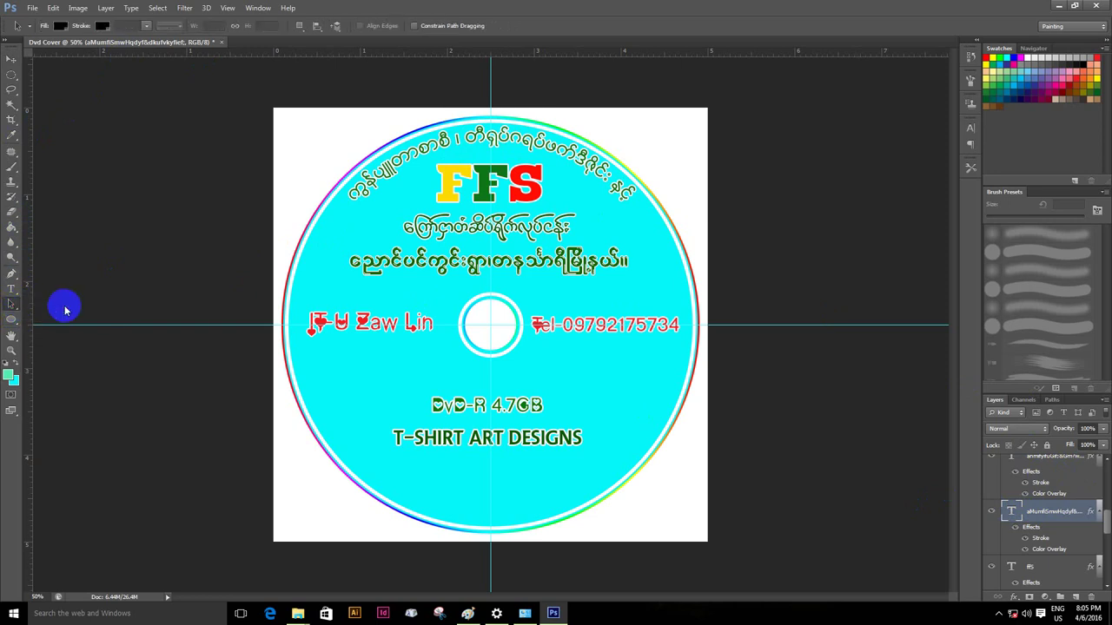
pyautogui.click(491, 139)
pyautogui.click(491, 142)
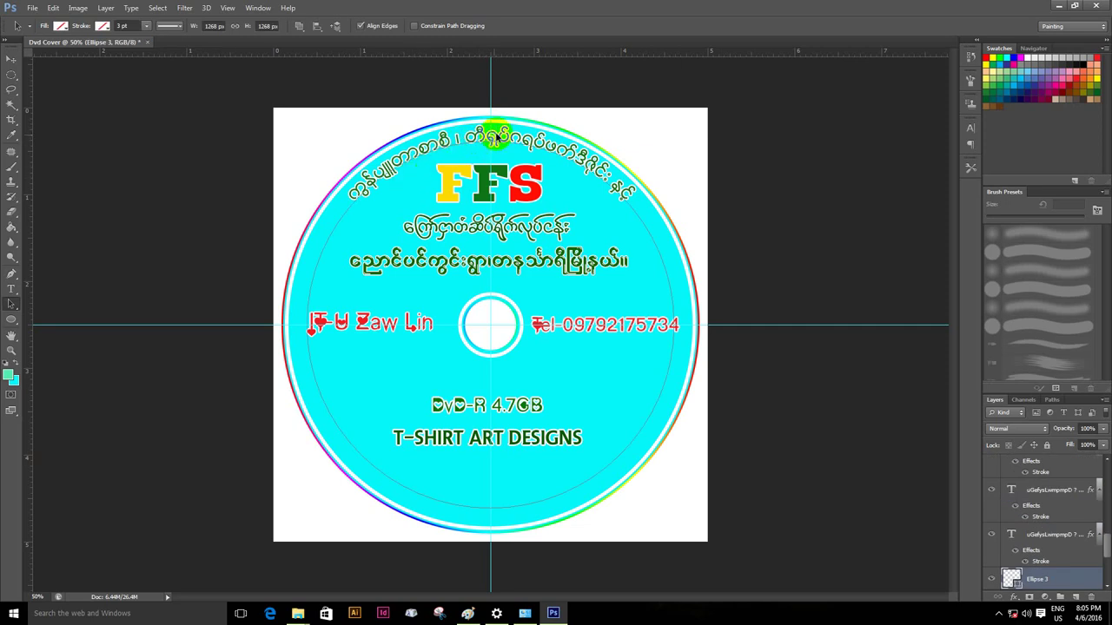
# Hide the Ellipse 3 circle and the white Background layer.
pyautogui.click(1036, 534)
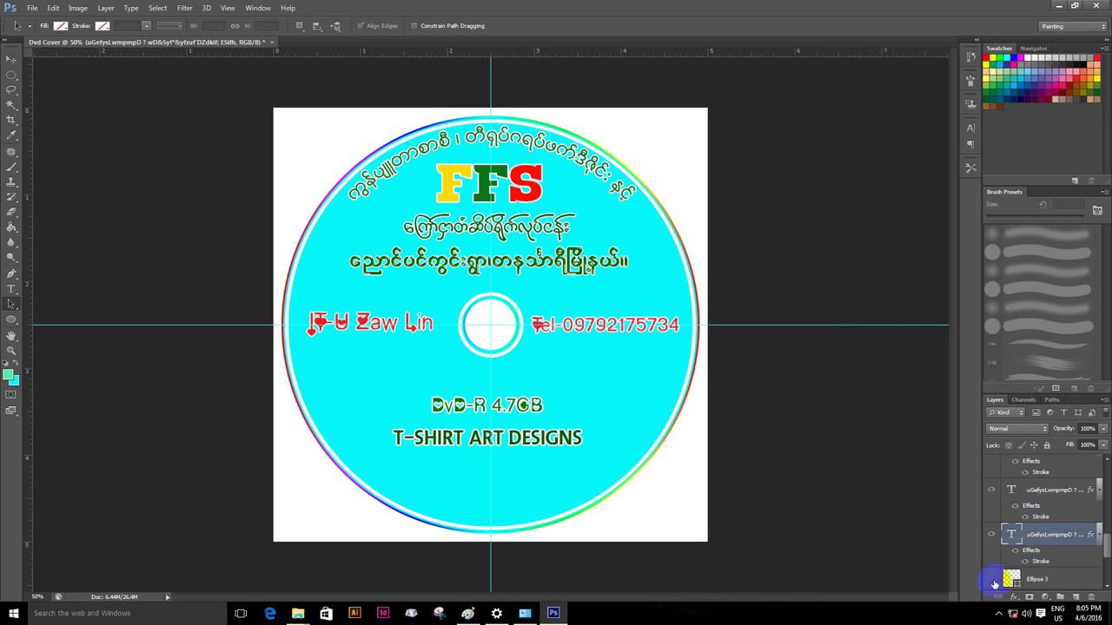
pyautogui.click(993, 580)
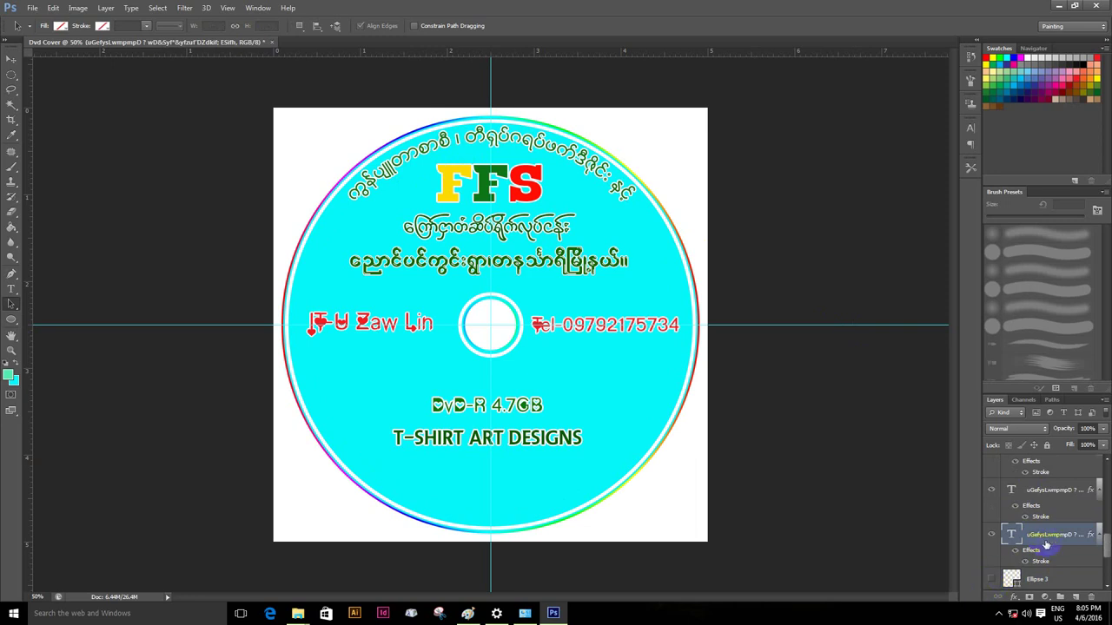
pyautogui.click(991, 535)
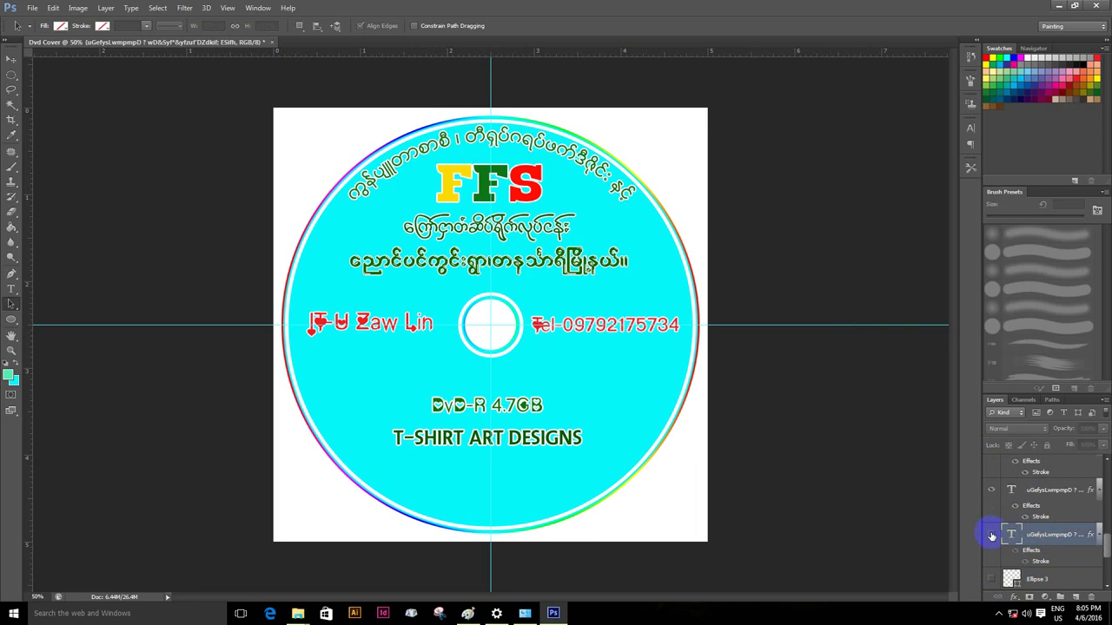
pyautogui.scroll(-3, 1043, 535)
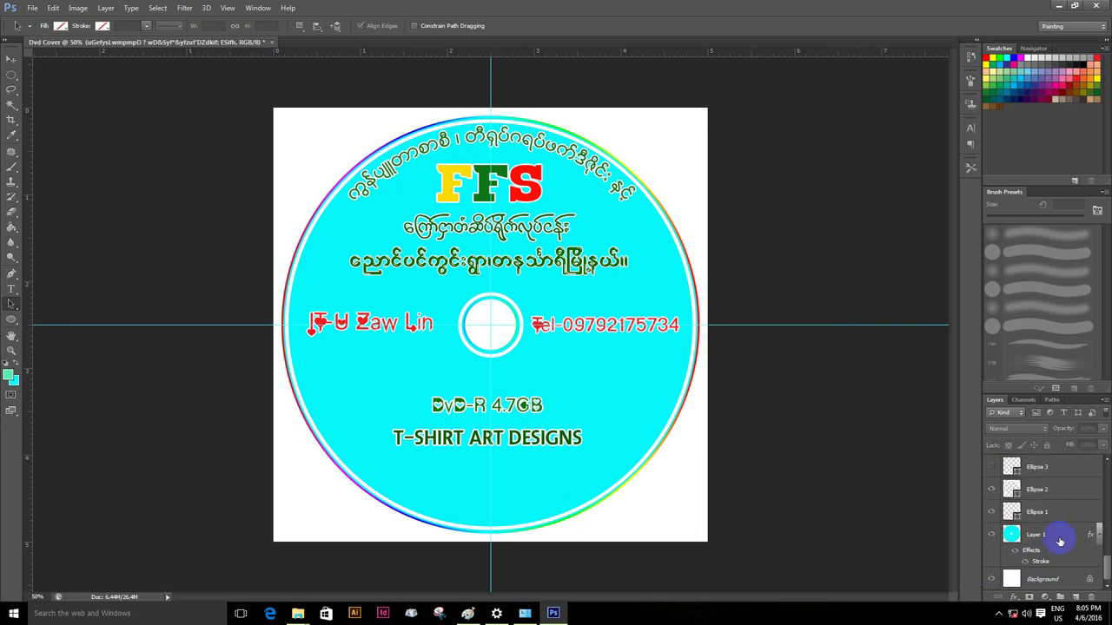
pyautogui.click(991, 577)
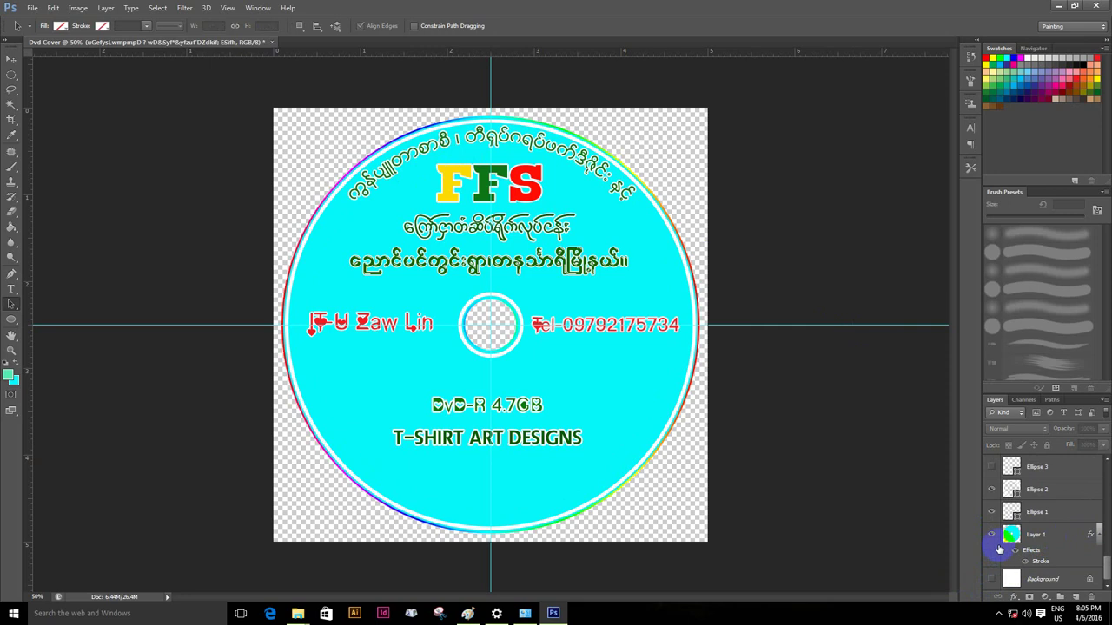
# Select the lower curved text layer and switch to the Move tool.
pyautogui.scroll(2, 1005, 535)
pyautogui.scroll(2, 1008, 533)
pyautogui.scroll(-2, 1010, 533)
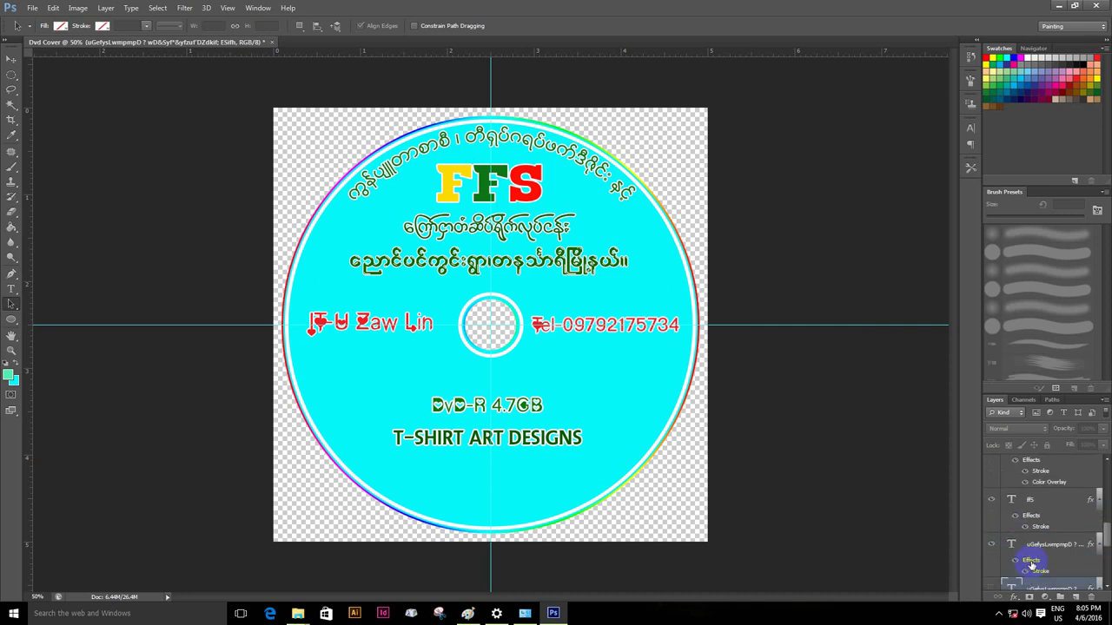
pyautogui.click(1007, 533)
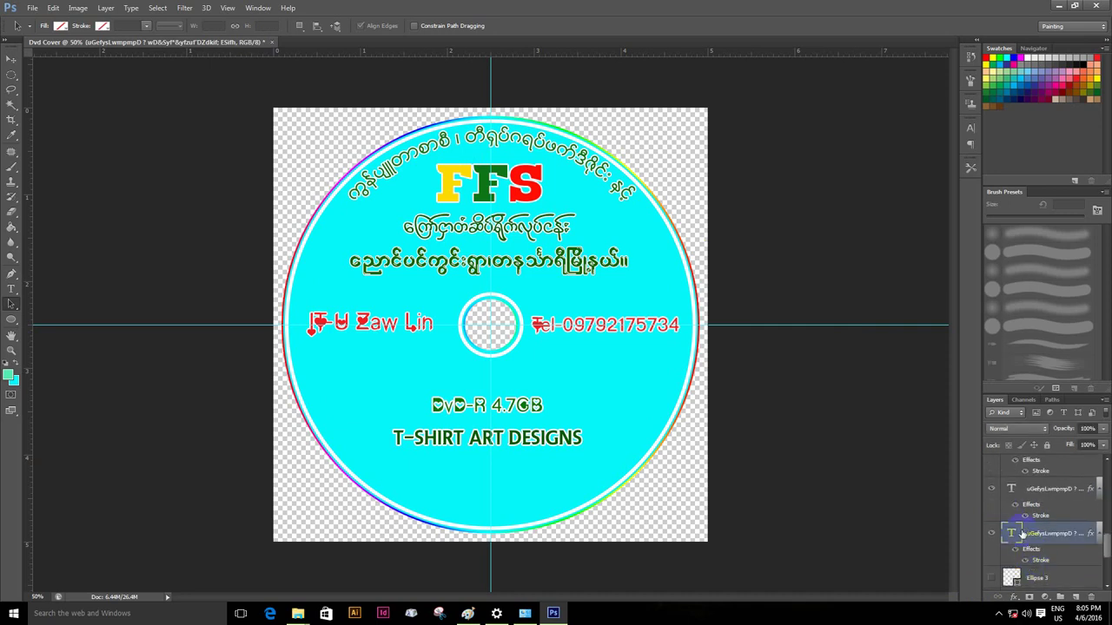
pyautogui.click(499, 143)
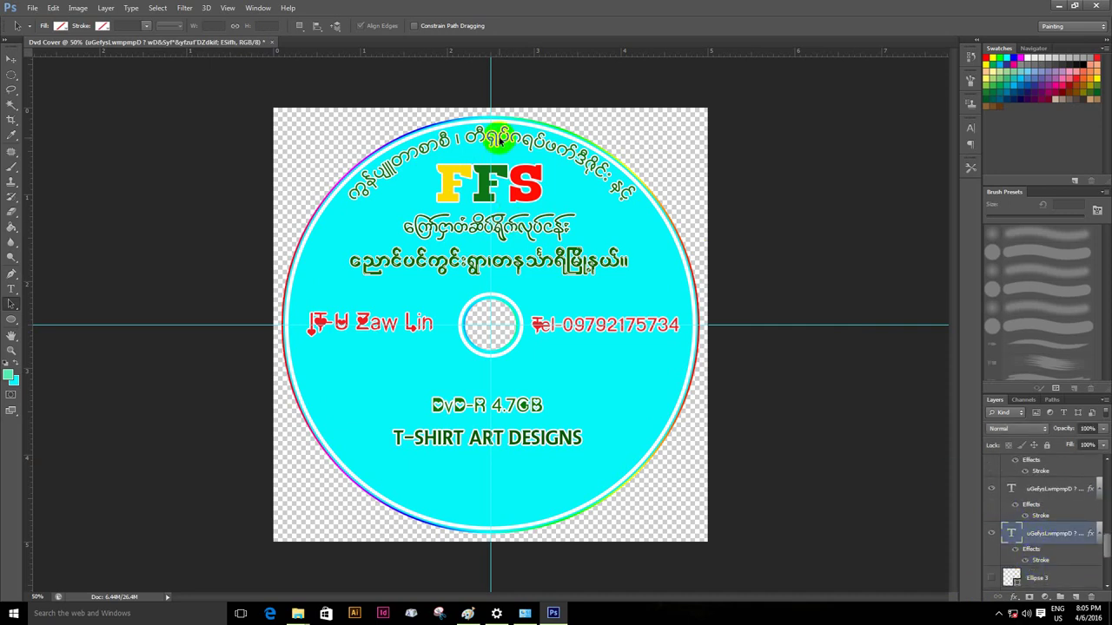
pyautogui.click(12, 59)
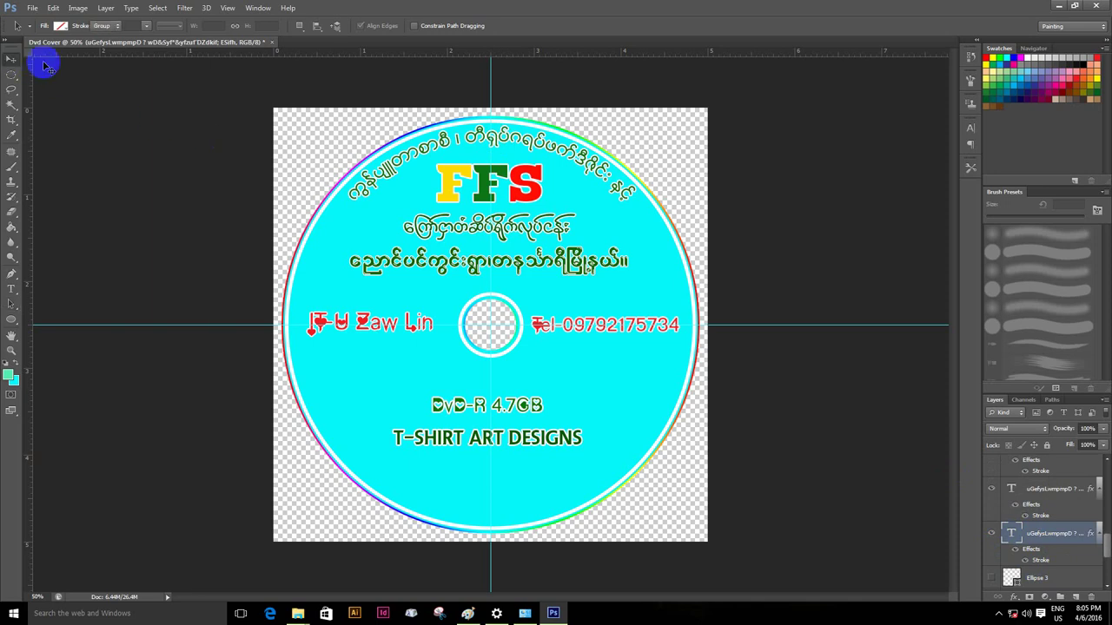
pyautogui.click(12, 59)
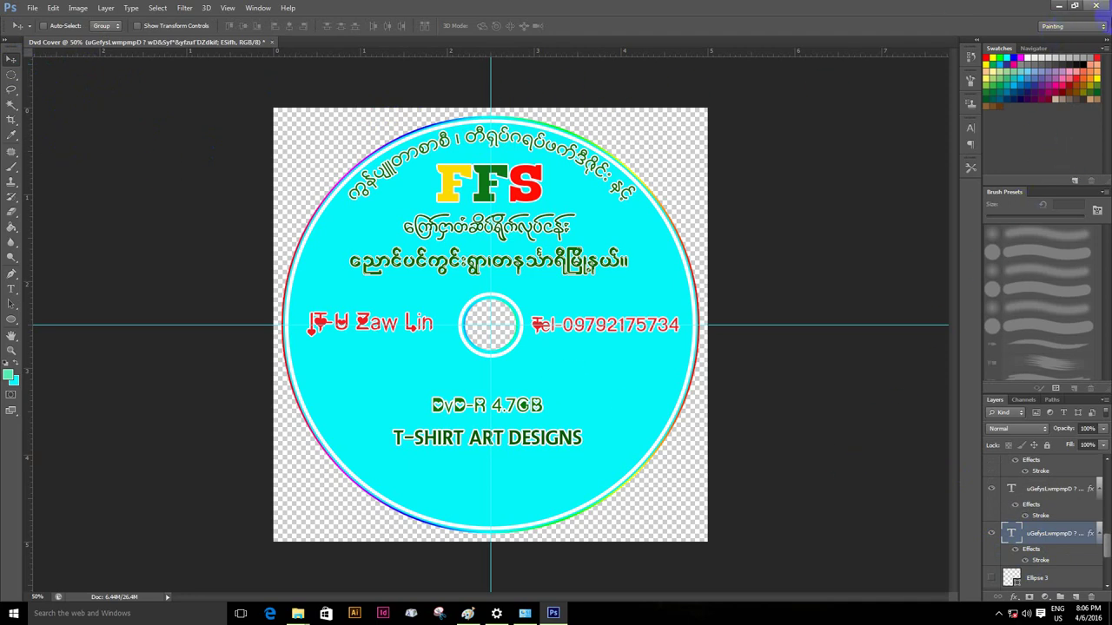
# Switch to Essentials and drag the curved Burmese text copy onto the disc's bottom arc.
pyautogui.click(1078, 27)
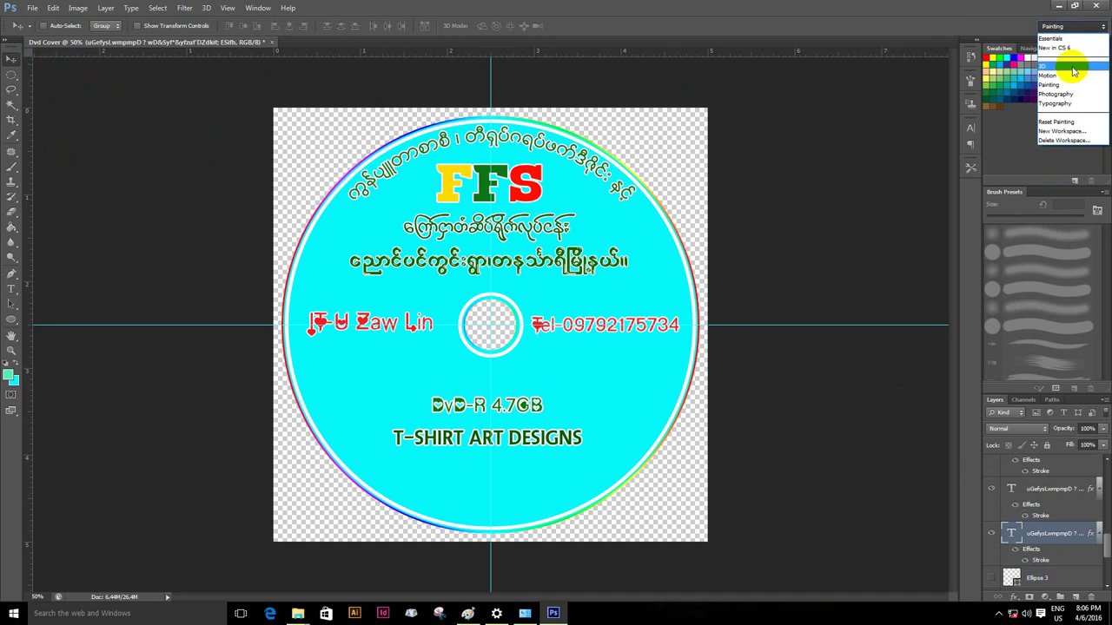
pyautogui.click(1068, 40)
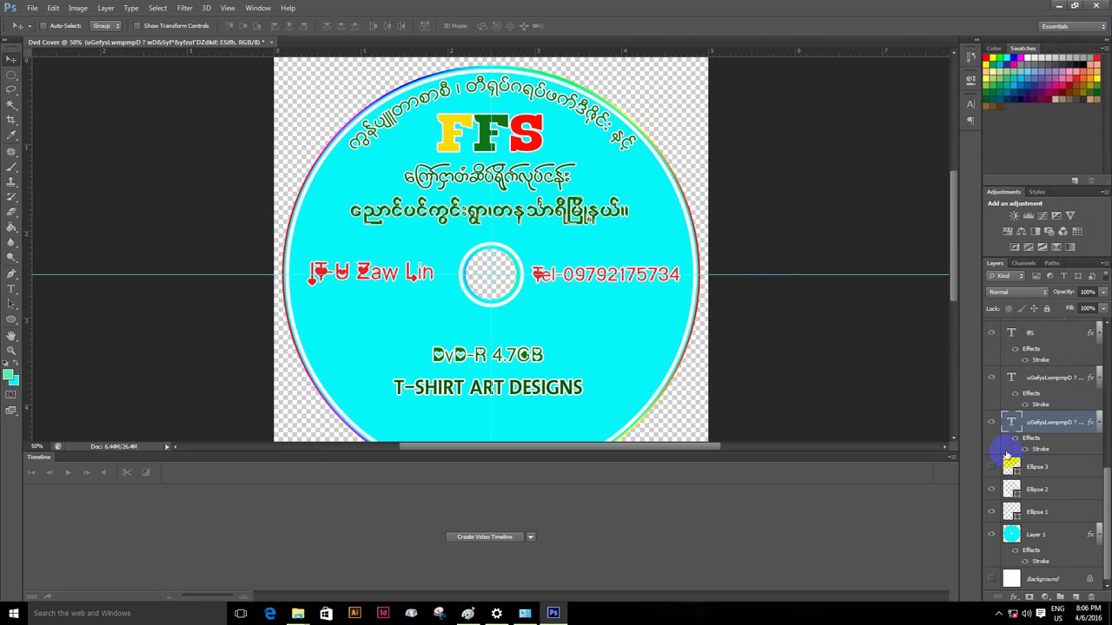
pyautogui.rightClick(16, 305)
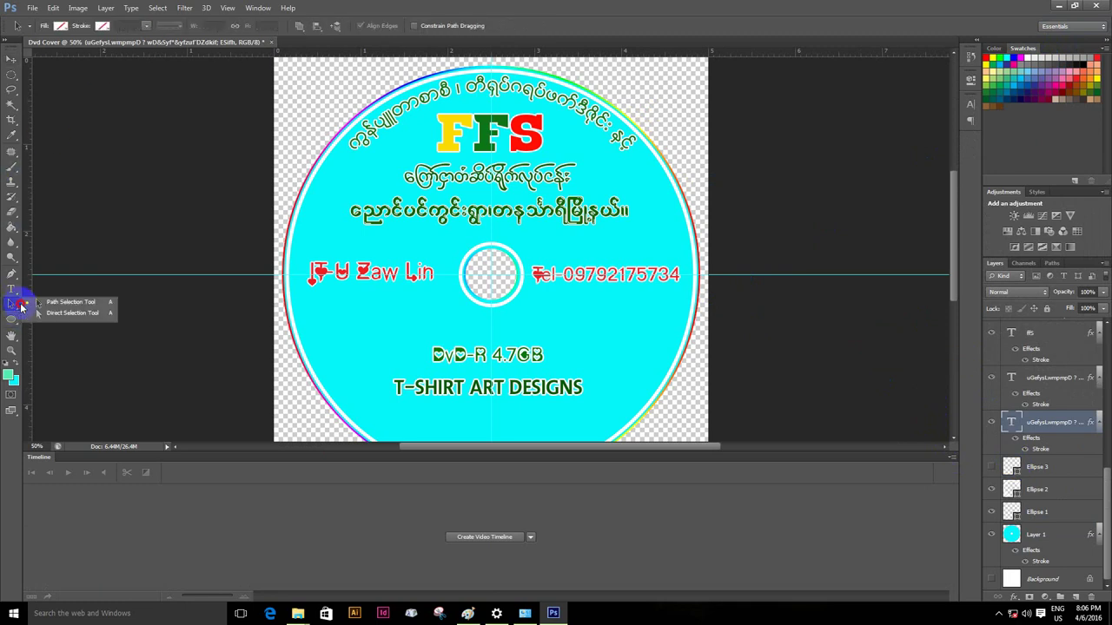
pyautogui.click(61, 296)
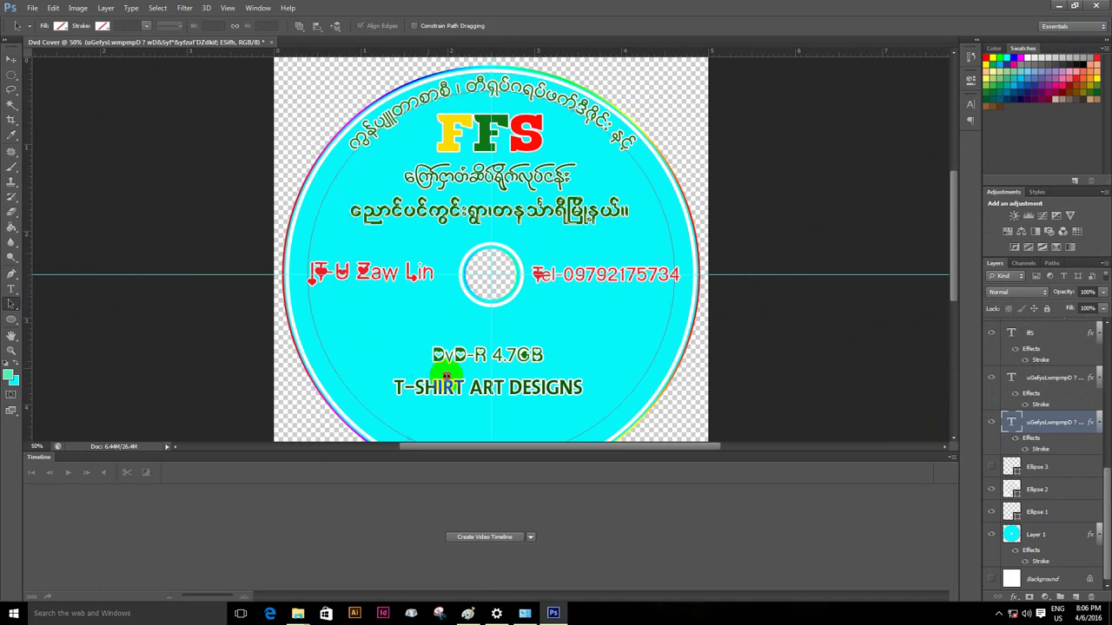
pyautogui.moveTo(446, 375); pyautogui.dragTo(492, 379)
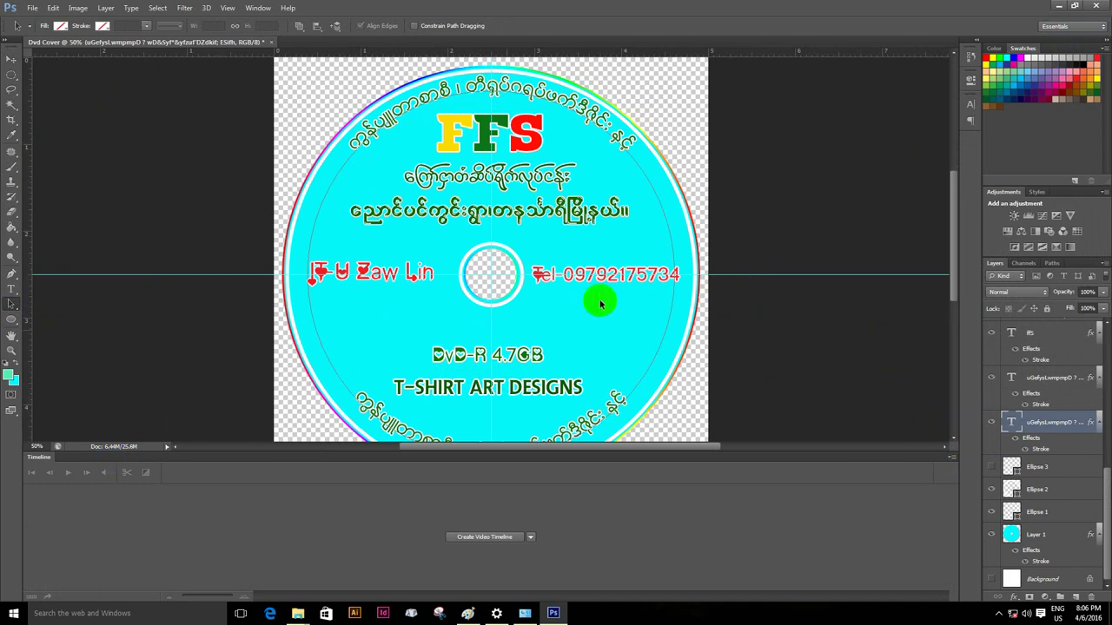
pyautogui.scroll(-2, 727, 283)
pyautogui.scroll(-2, 727, 291)
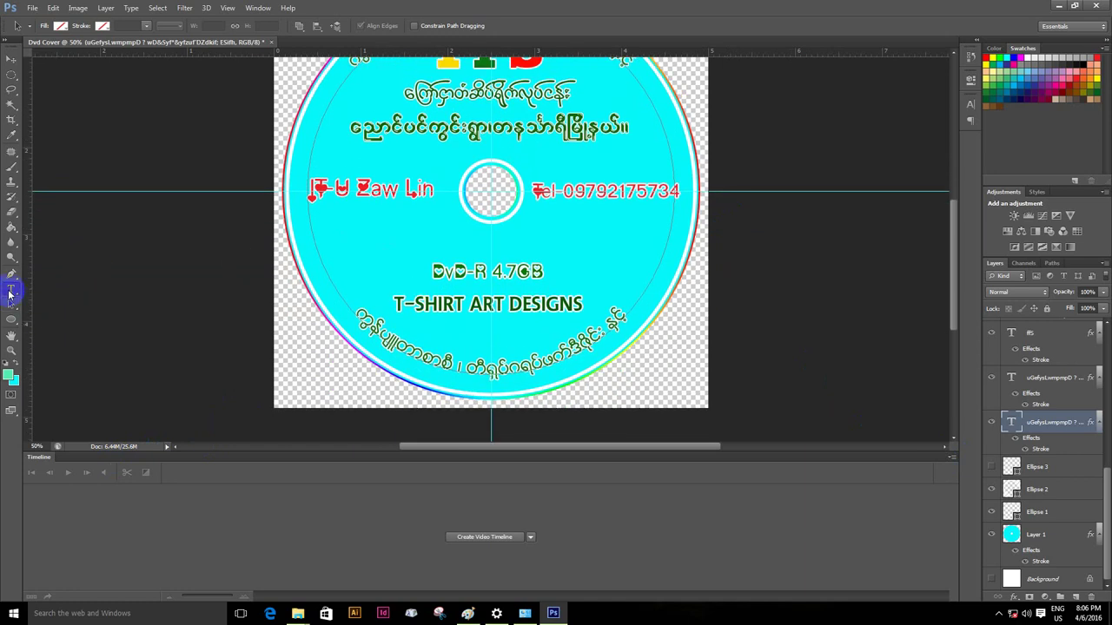
# Replace the bottom-rim curved text with a longer Burmese line that follows the disc's curve.
pyautogui.press('t')
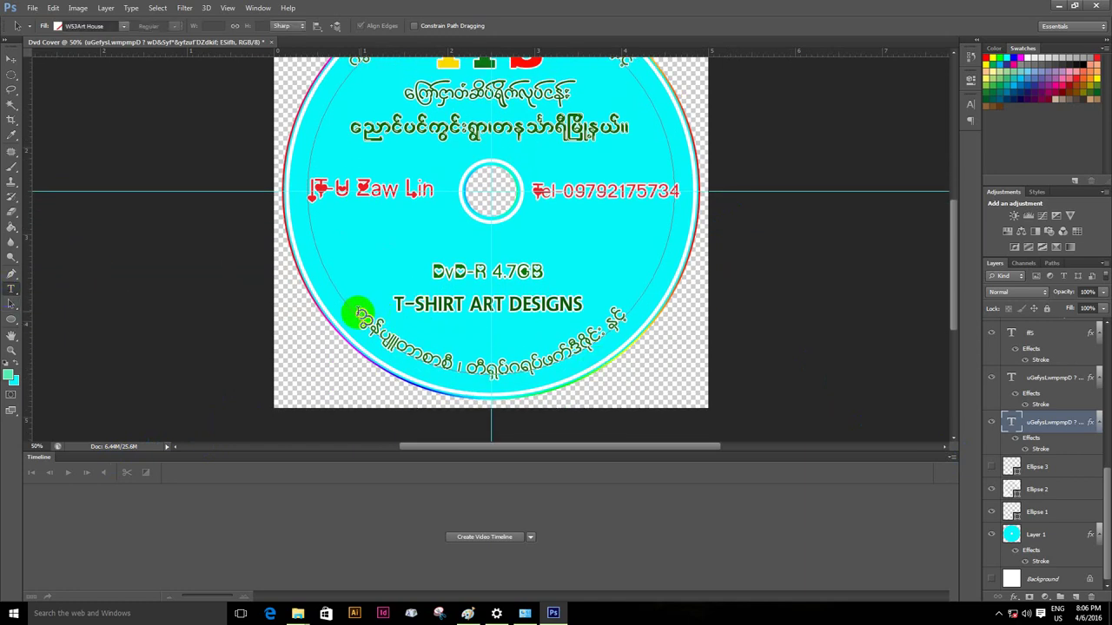
pyautogui.click(361, 313)
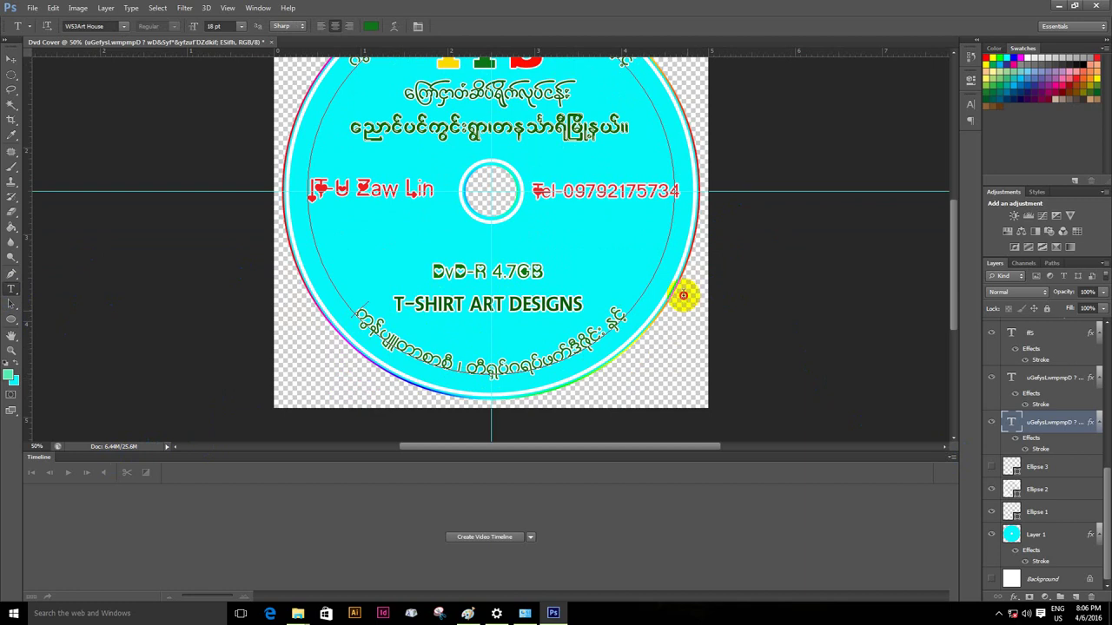
pyautogui.click(626, 301)
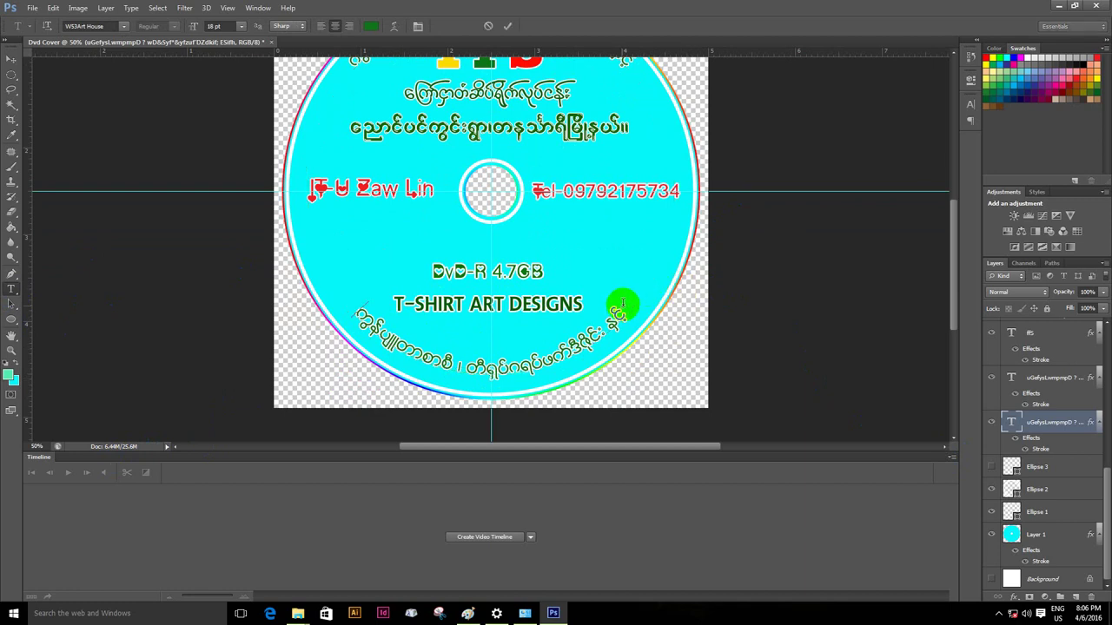
pyautogui.click(621, 304)
pyautogui.hotkey('ctrl', 'a')
pyautogui.moveTo(622, 310); pyautogui.dragTo(640, 309)
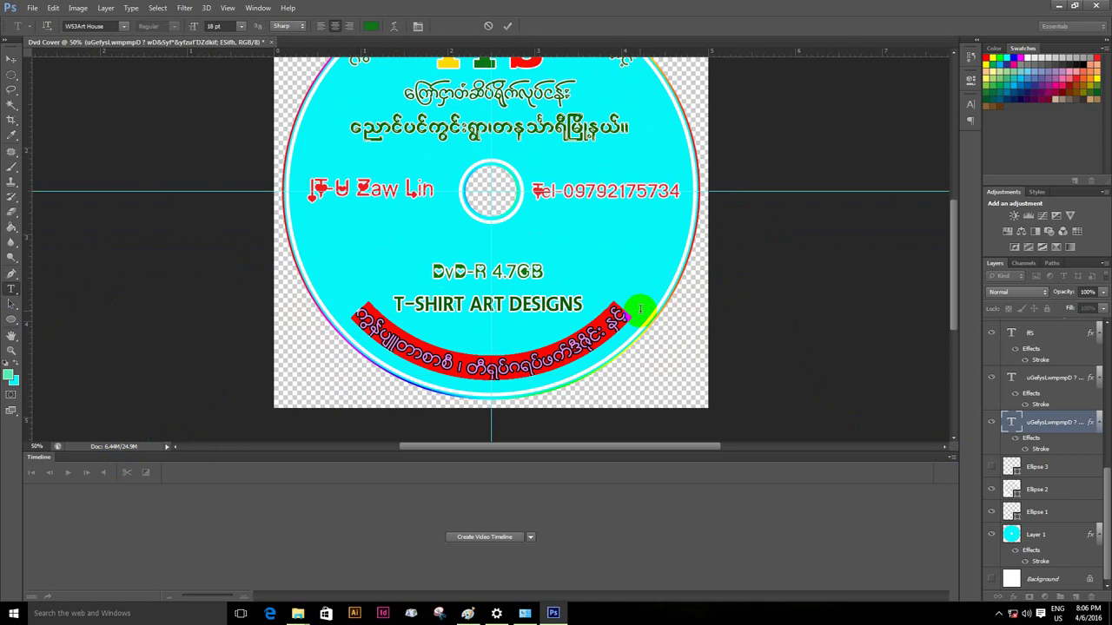
pyautogui.press('BackSpace')
pyautogui.write('ဝယ်')
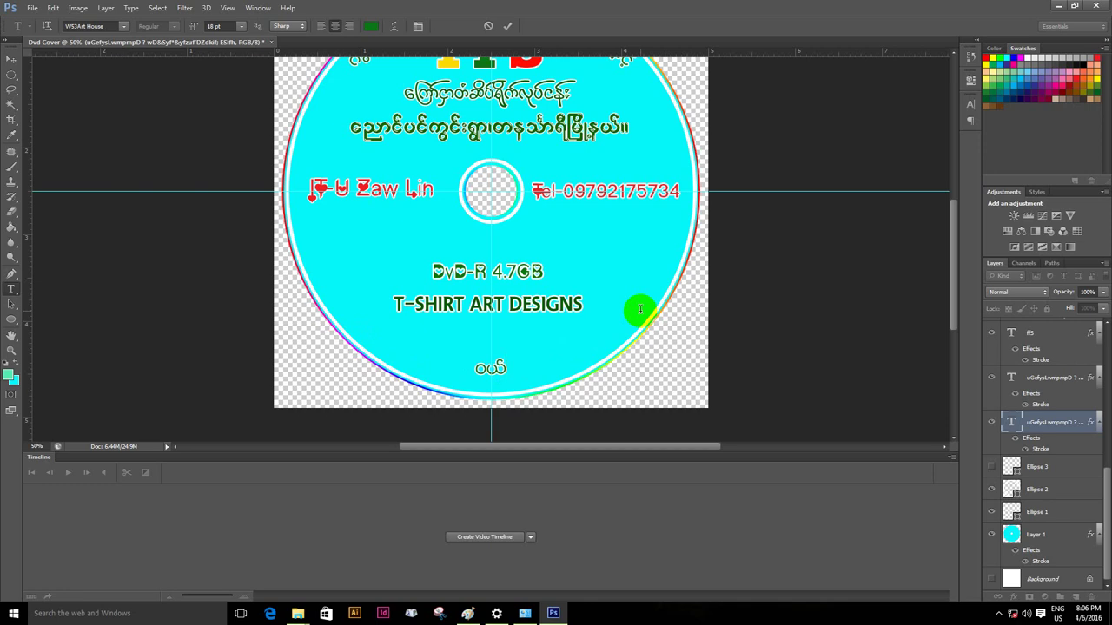
pyautogui.write('ယူ')
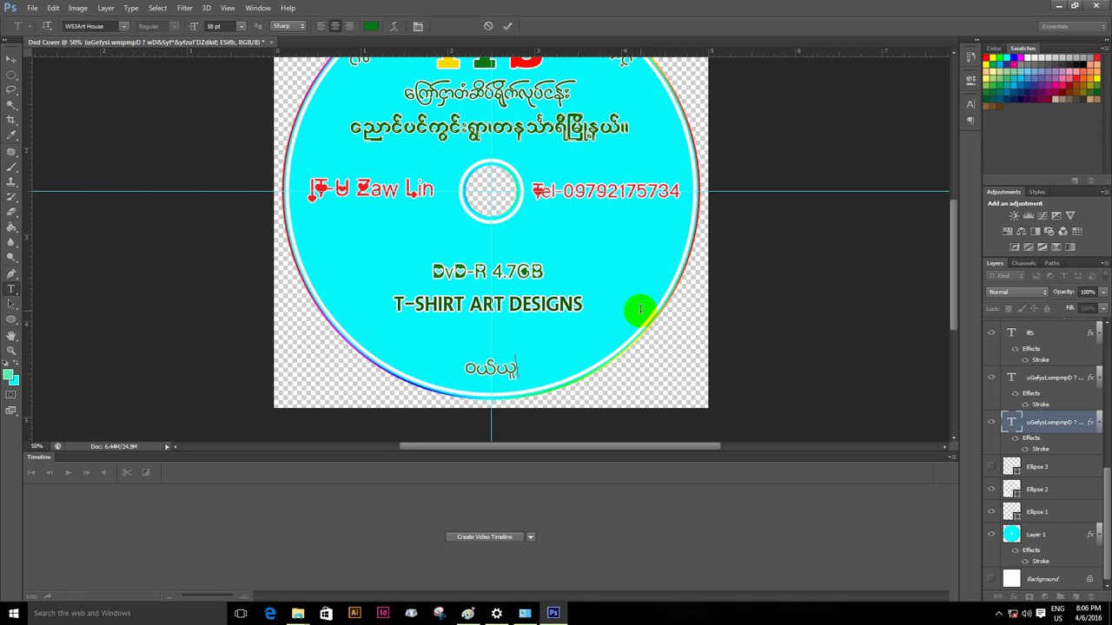
pyautogui.write('အား')
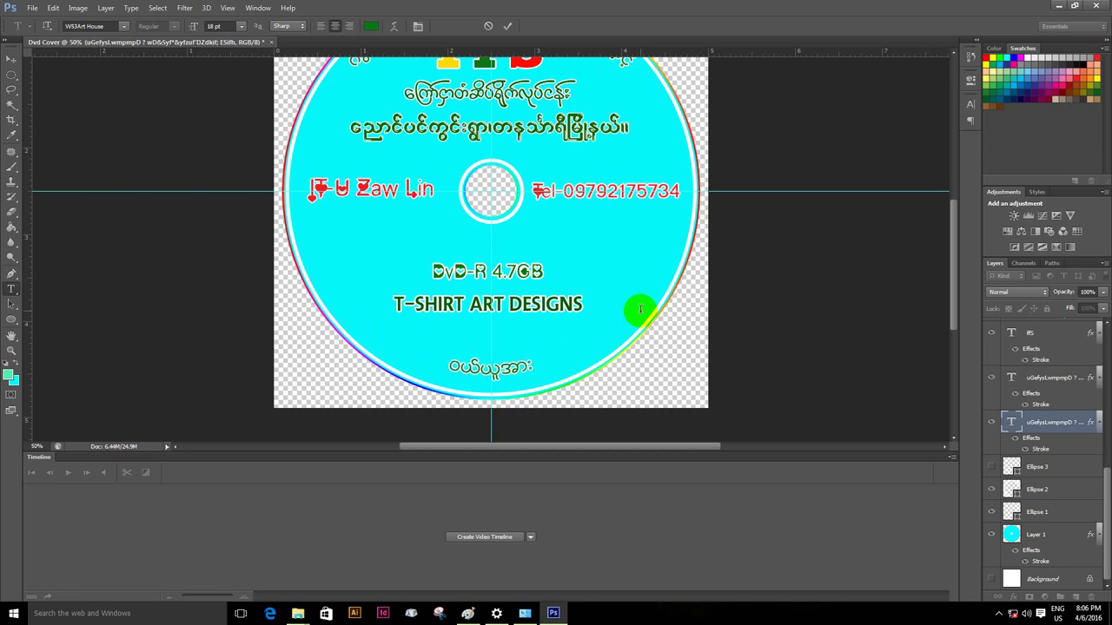
pyautogui.write('ေ')
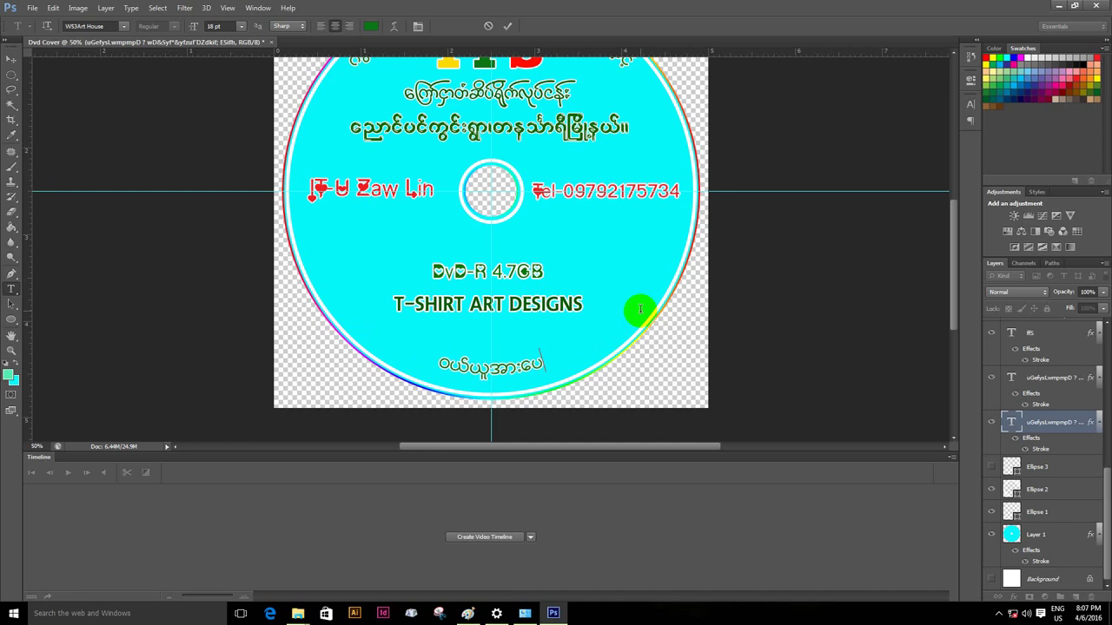
pyautogui.write('ပး')
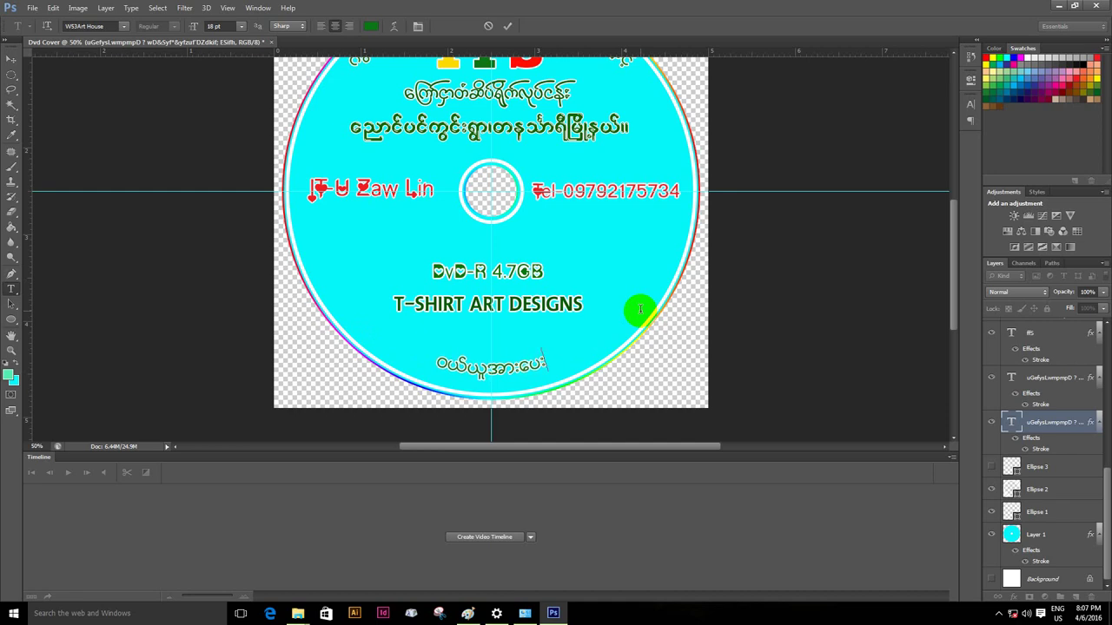
pyautogui.write('မႈ')
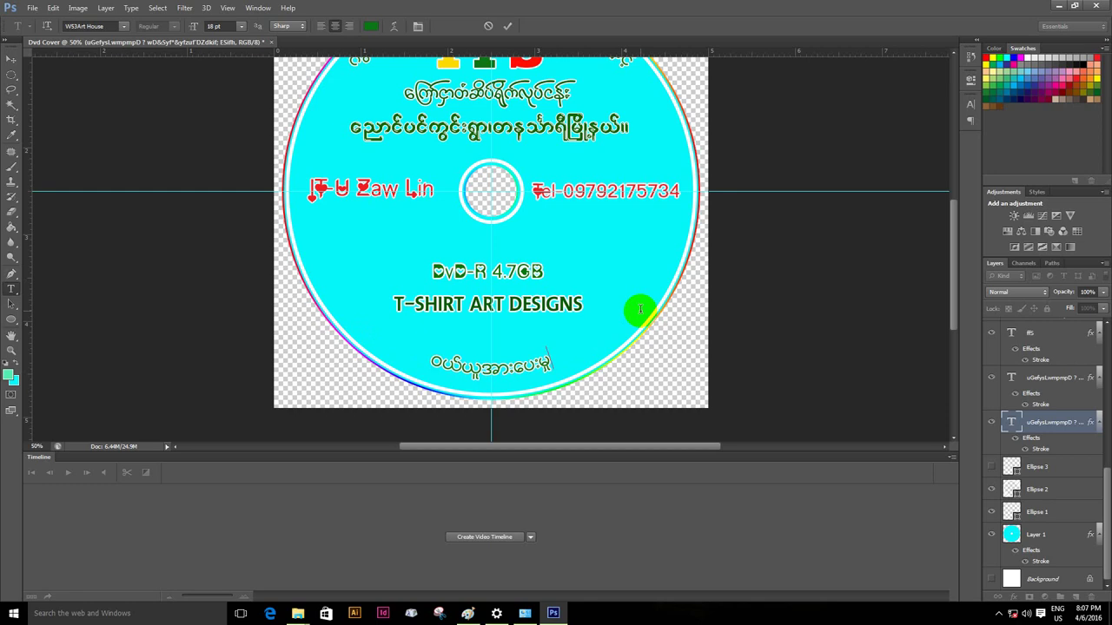
pyautogui.write('အတ')
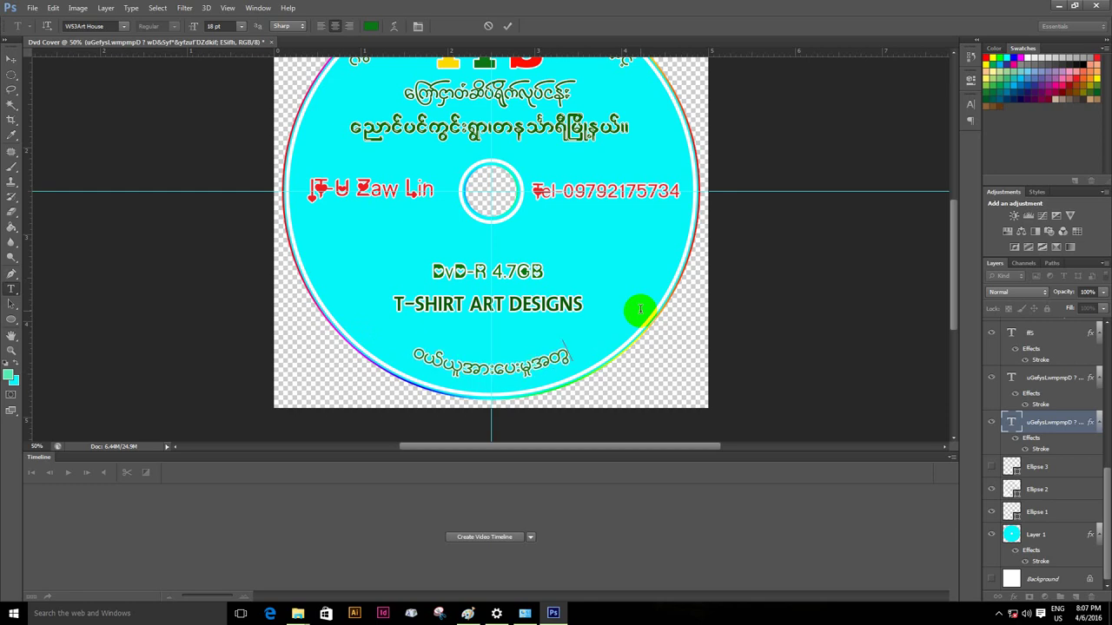
pyautogui.write('က်အ')
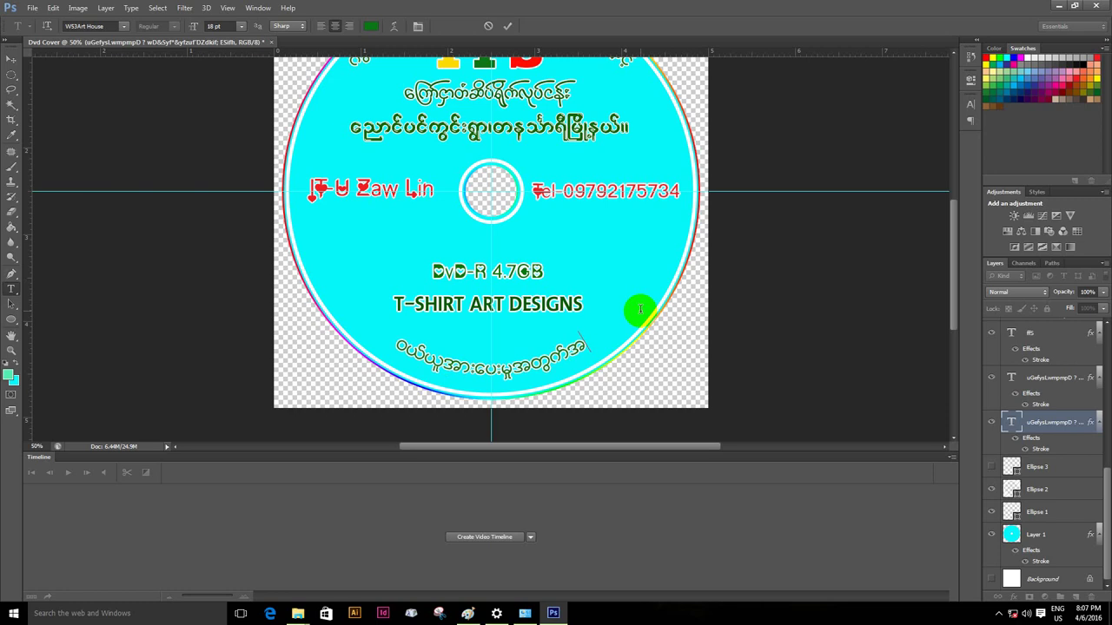
pyautogui.write('ထူး')
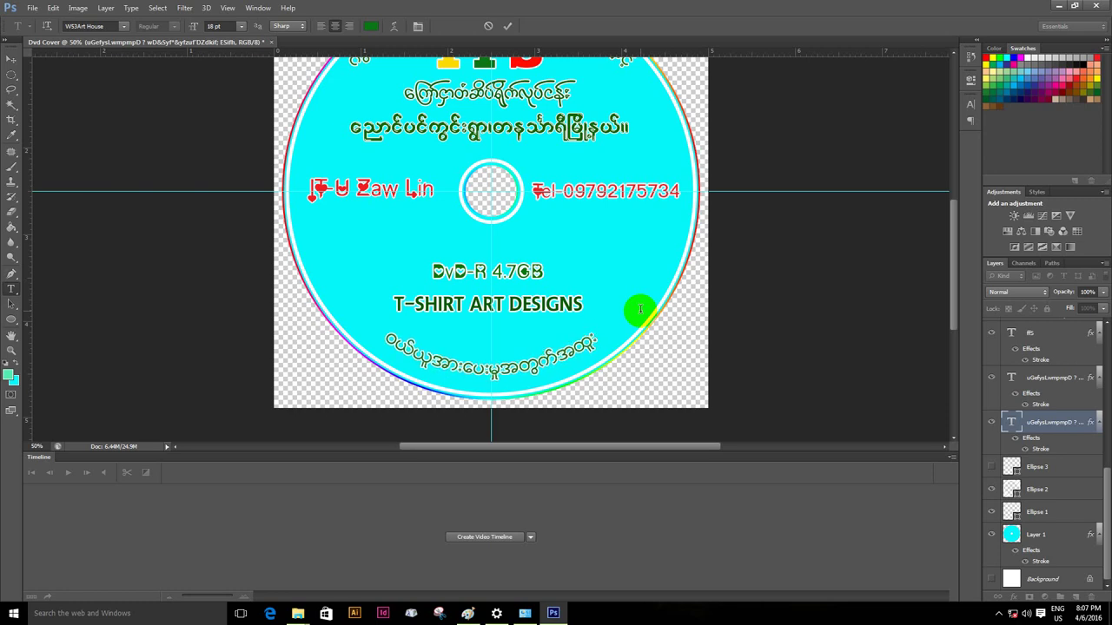
pyautogui.write('ေက်း')
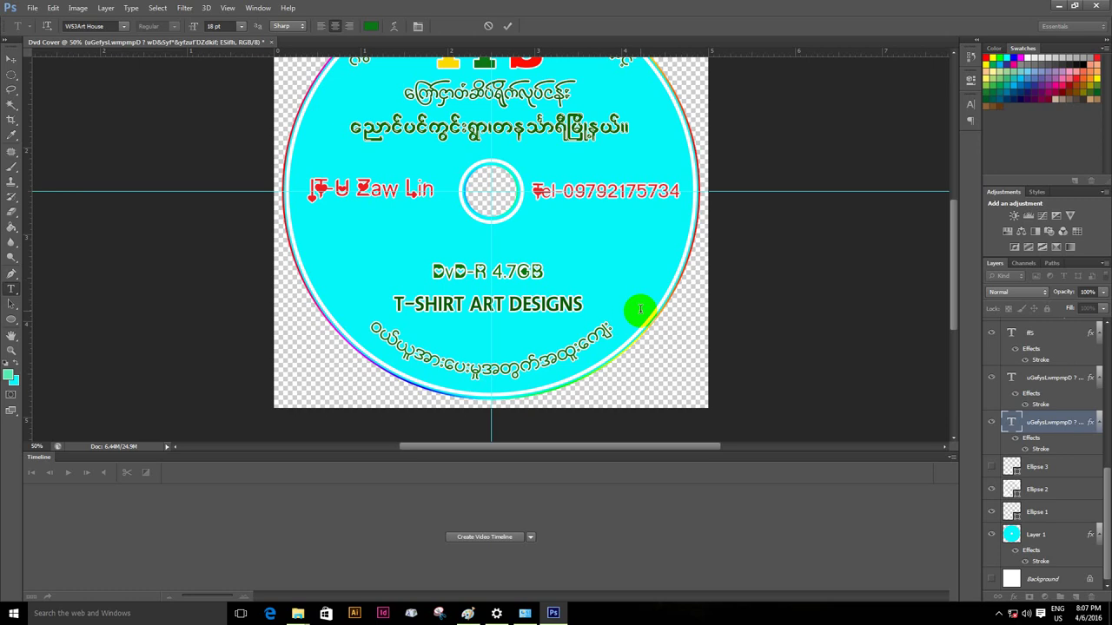
pyautogui.write('ဇူးတ')
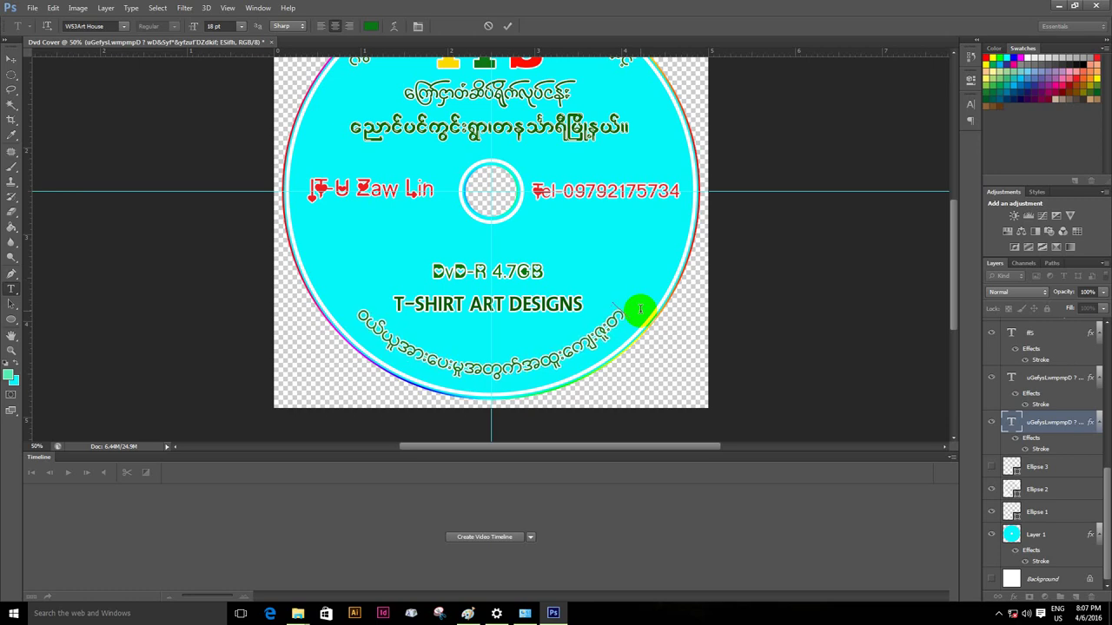
pyautogui.write('င်ပ')
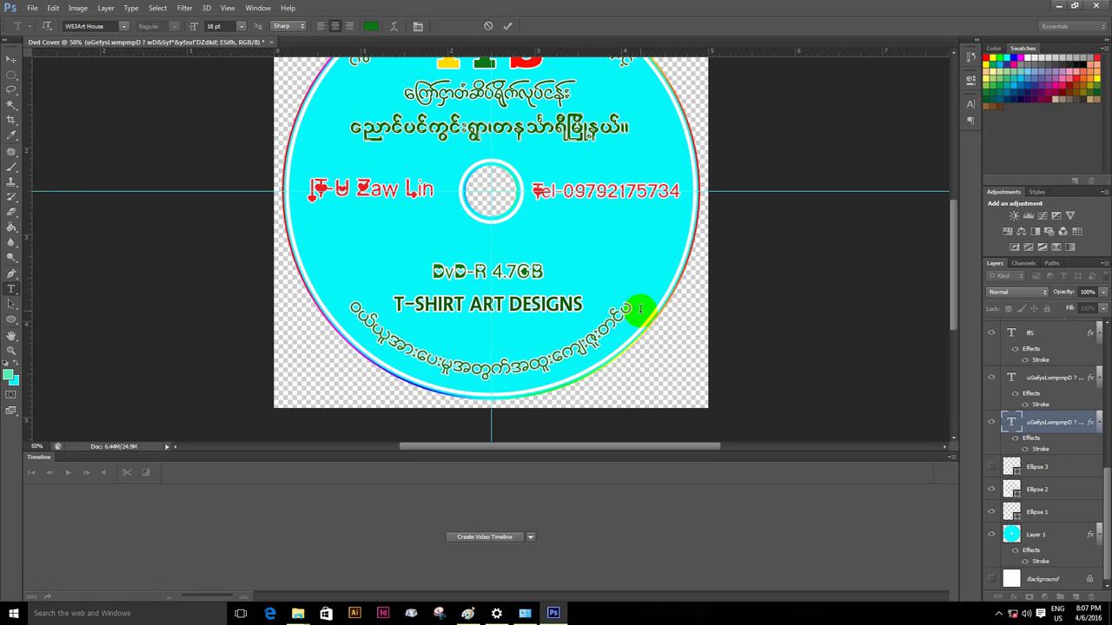
pyautogui.write('ါတယ်')
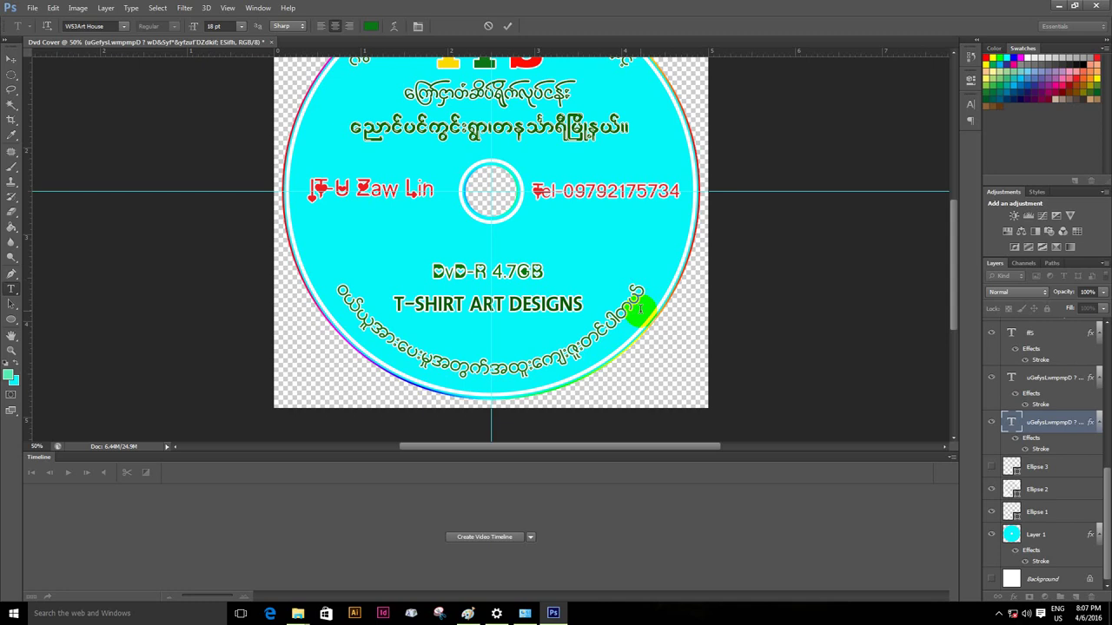
pyautogui.write('ခင်')
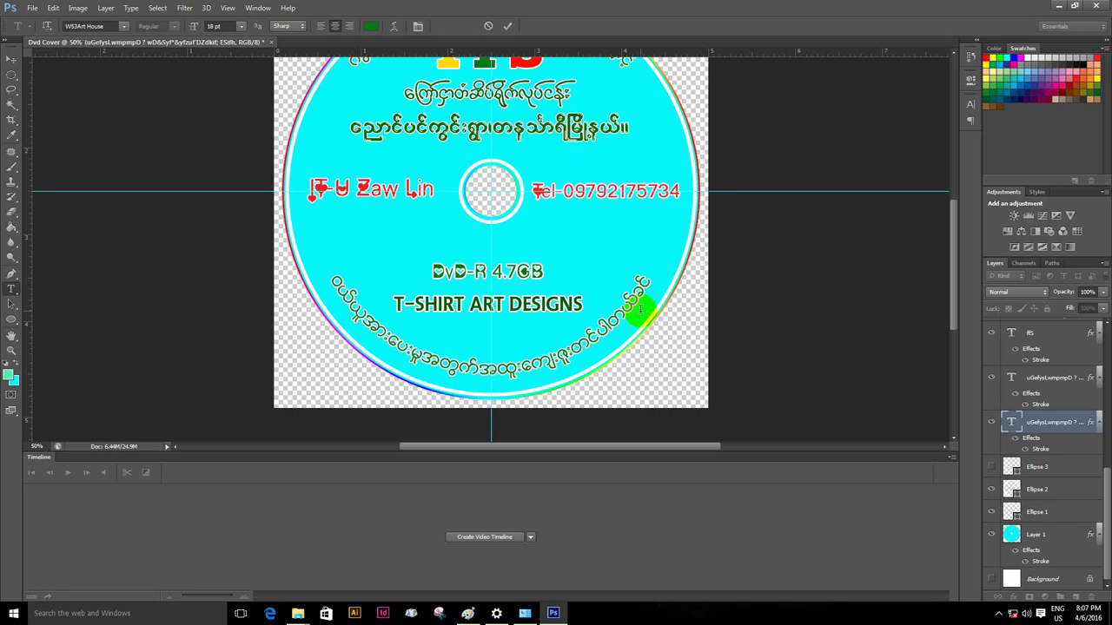
pyautogui.write('ဗျ')
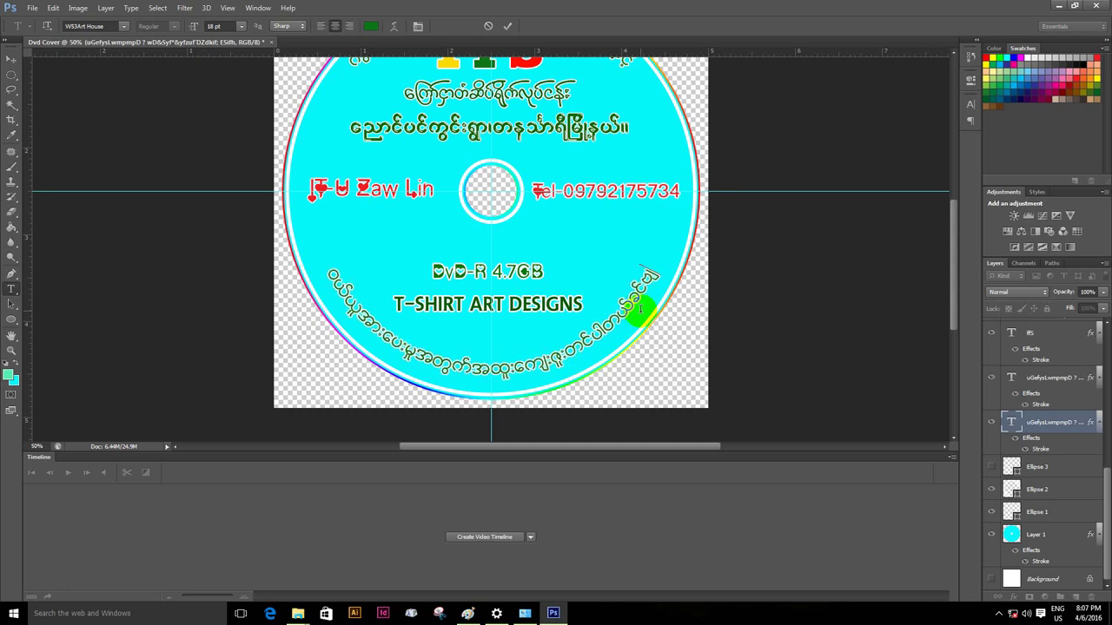
pyautogui.write('ား')
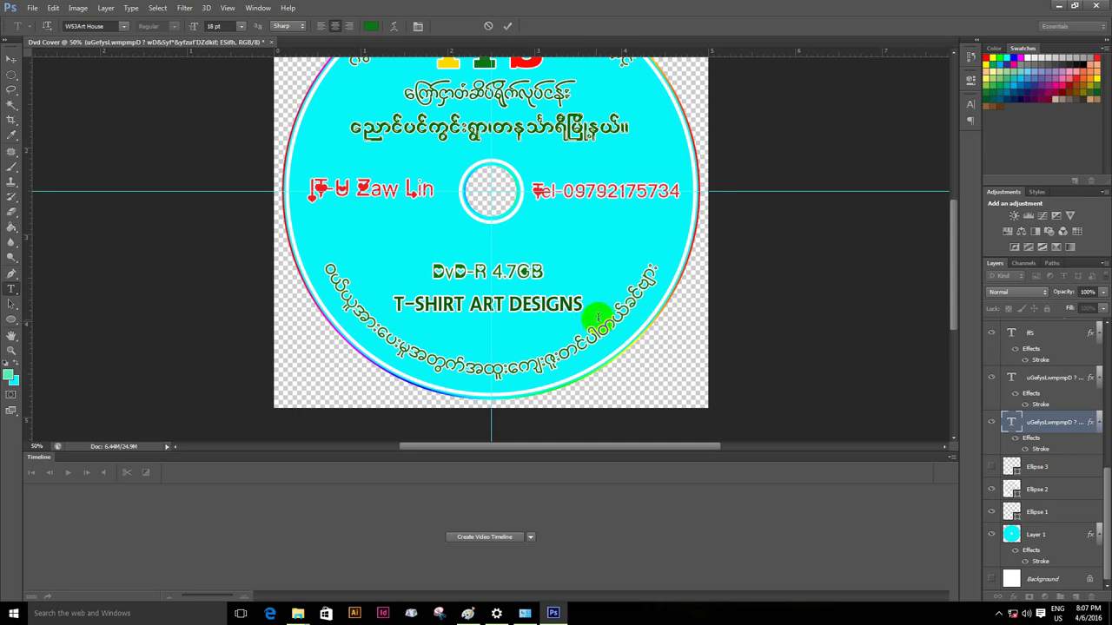
pyautogui.scroll(1, 560, 289)
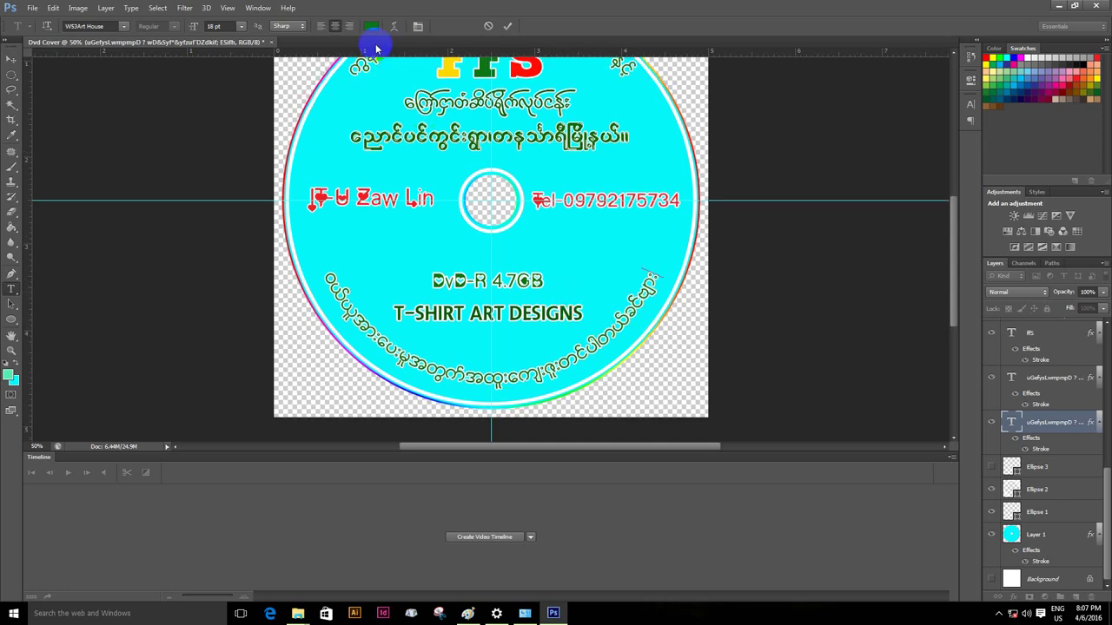
# Add a dark-green Color Overlay to the curved Burmese text's layer style, keeping its stroke.
pyautogui.doubleClick(1040, 451)
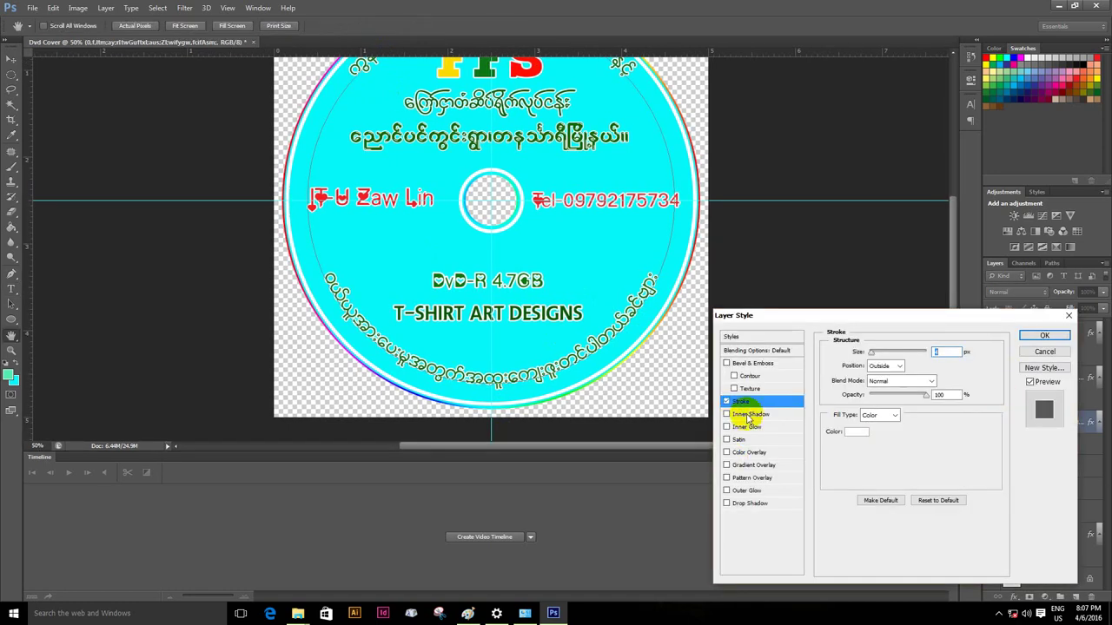
pyautogui.click(757, 466)
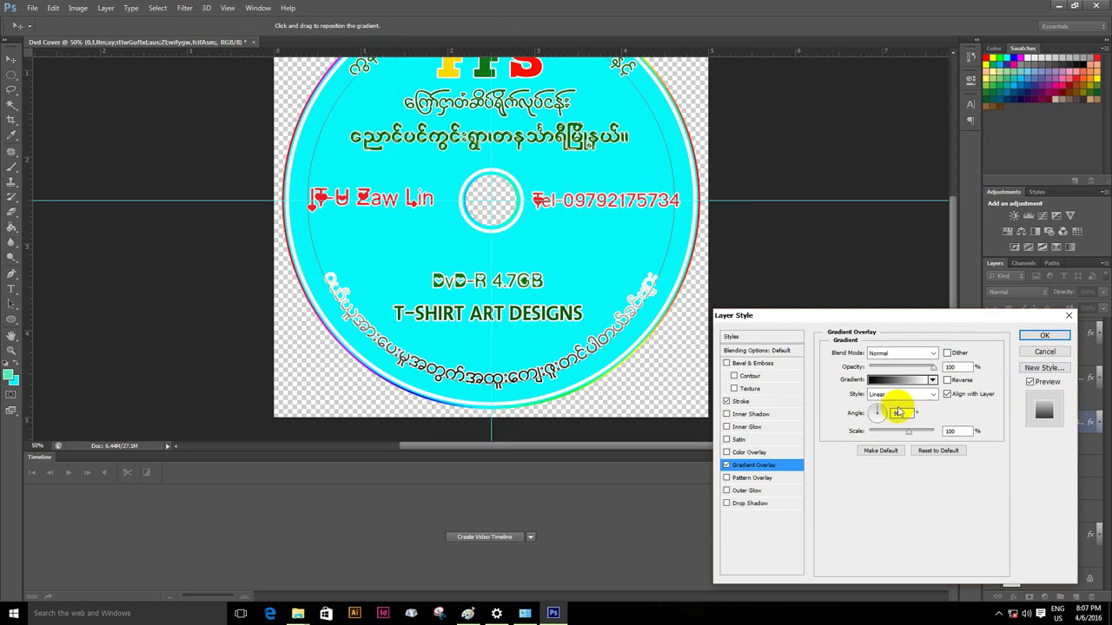
pyautogui.click(747, 452)
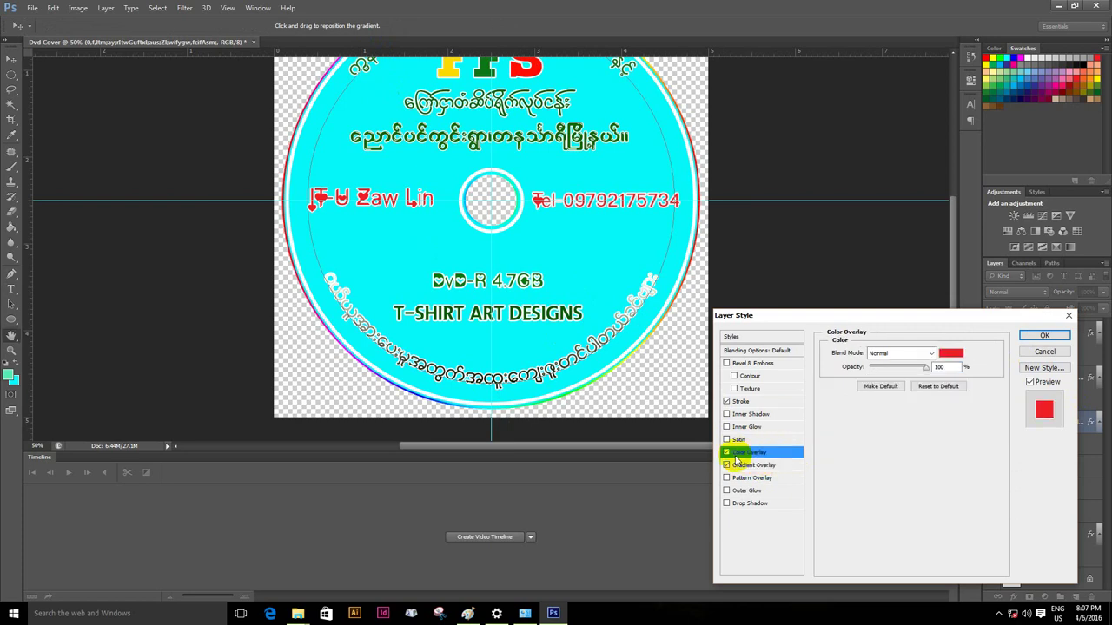
pyautogui.click(951, 354)
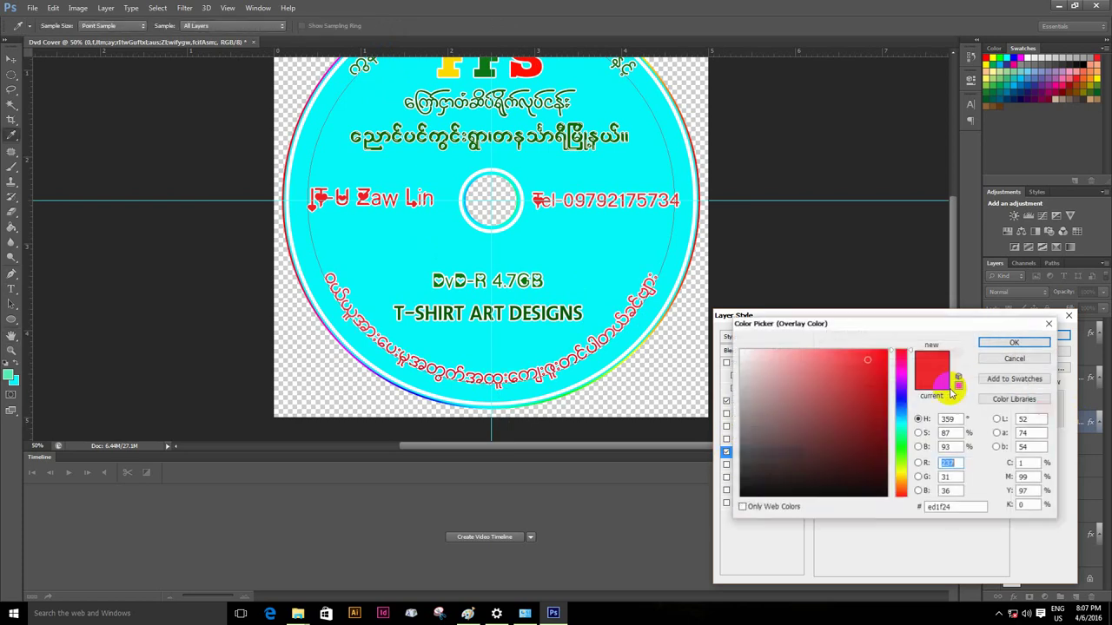
pyautogui.click(901, 453)
pyautogui.click(882, 437)
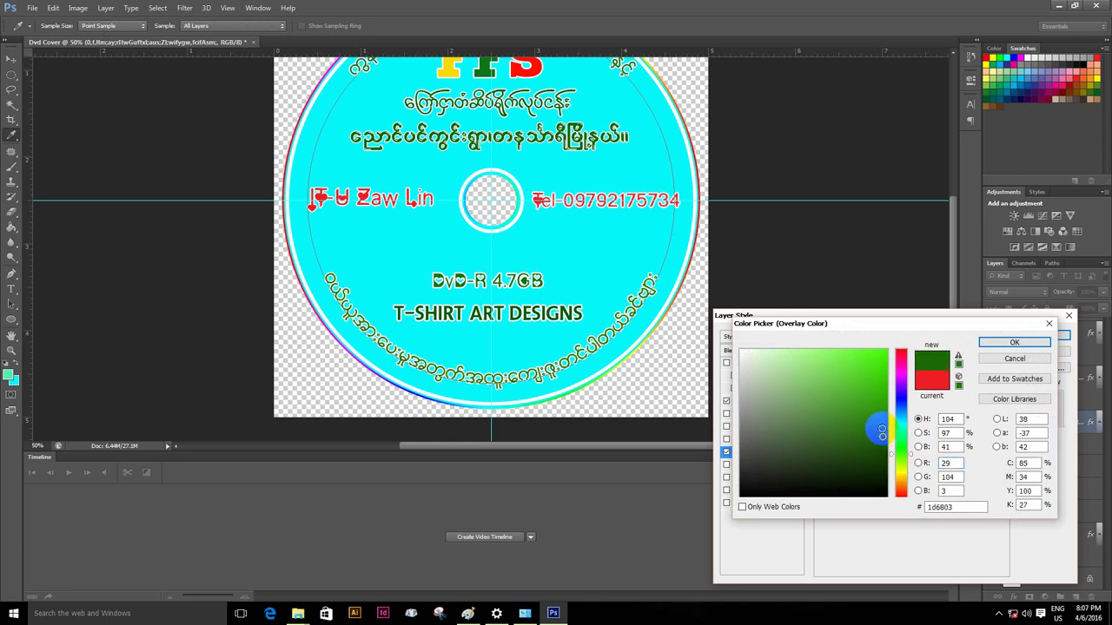
pyautogui.click(1008, 344)
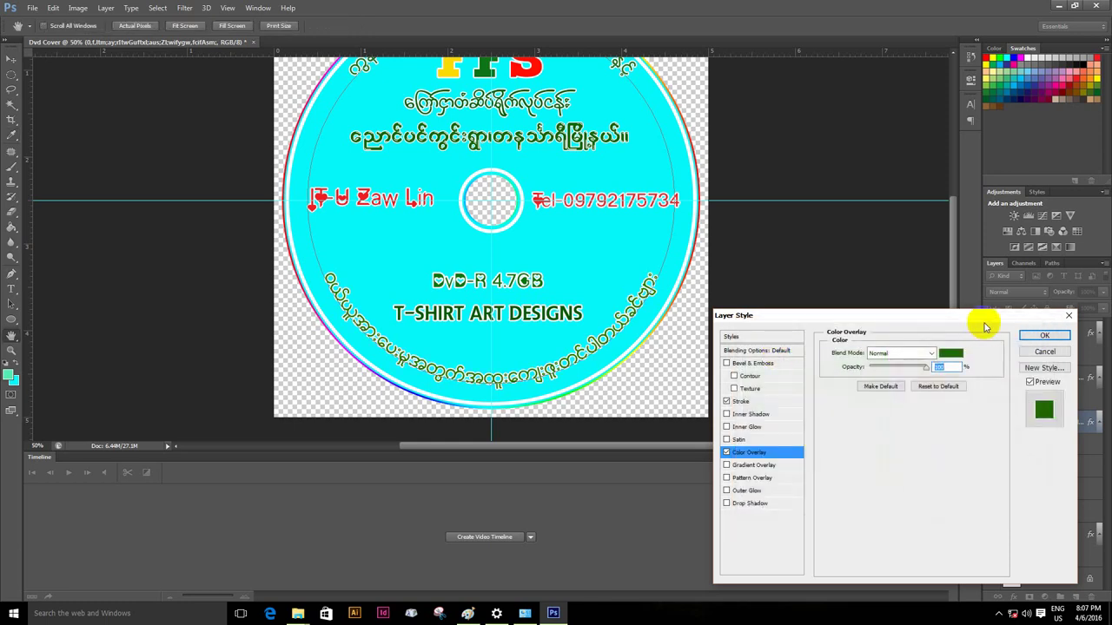
# Apply the Burmese text's stroke and green overlay, then select the T-SHIRT ART DESIGNS layer.
pyautogui.click(1045, 335)
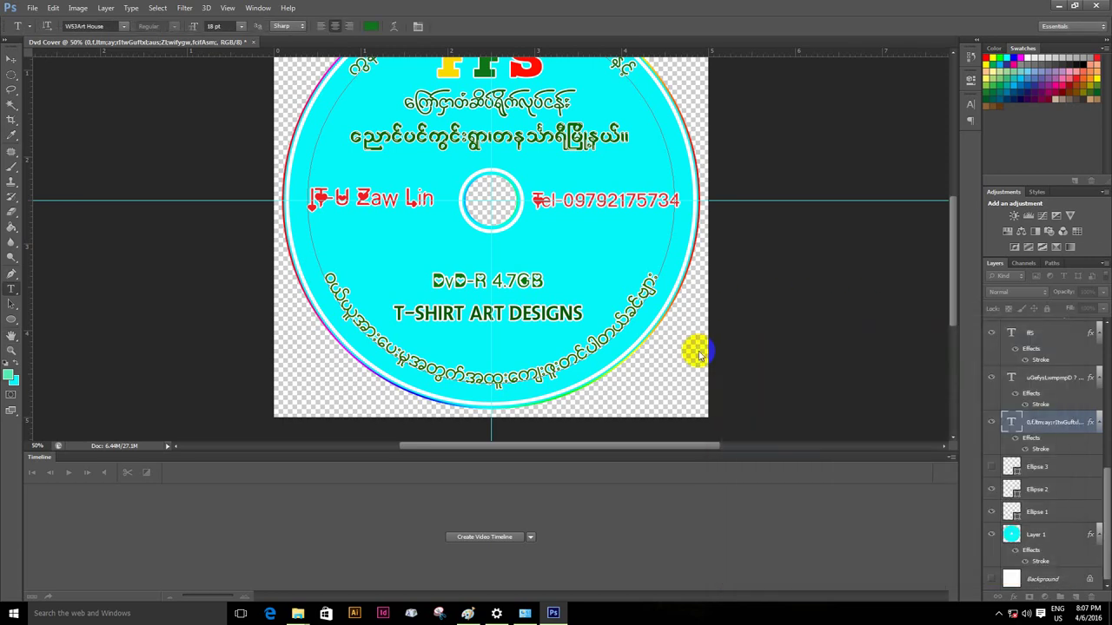
pyautogui.scroll(1, 173, 335)
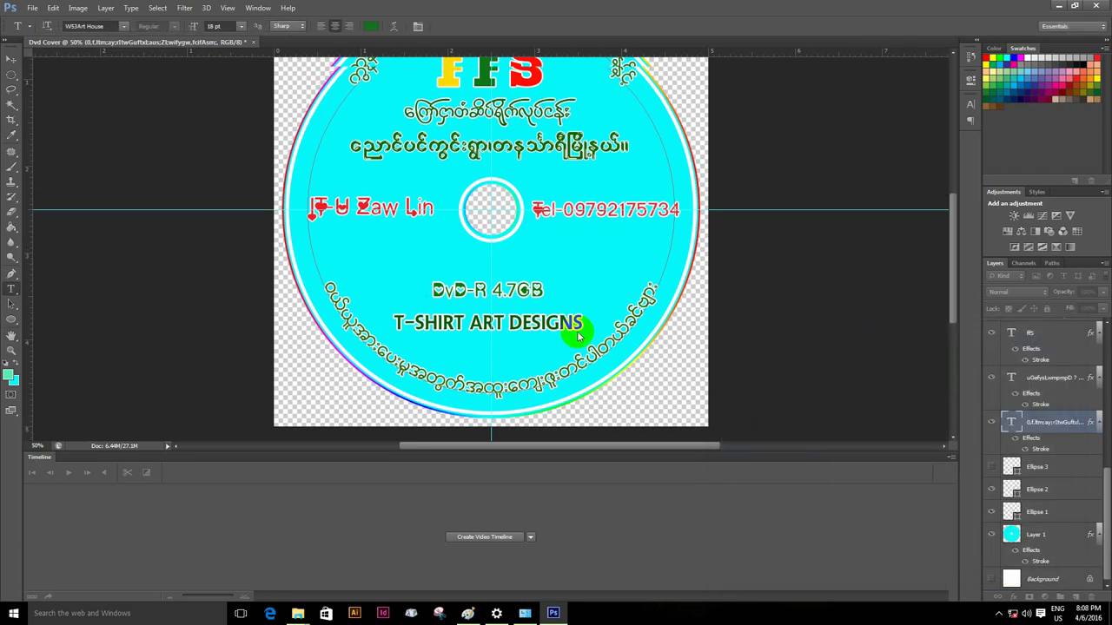
pyautogui.scroll(2, 886, 391)
pyautogui.scroll(2, 1066, 406)
pyautogui.scroll(2, 1067, 407)
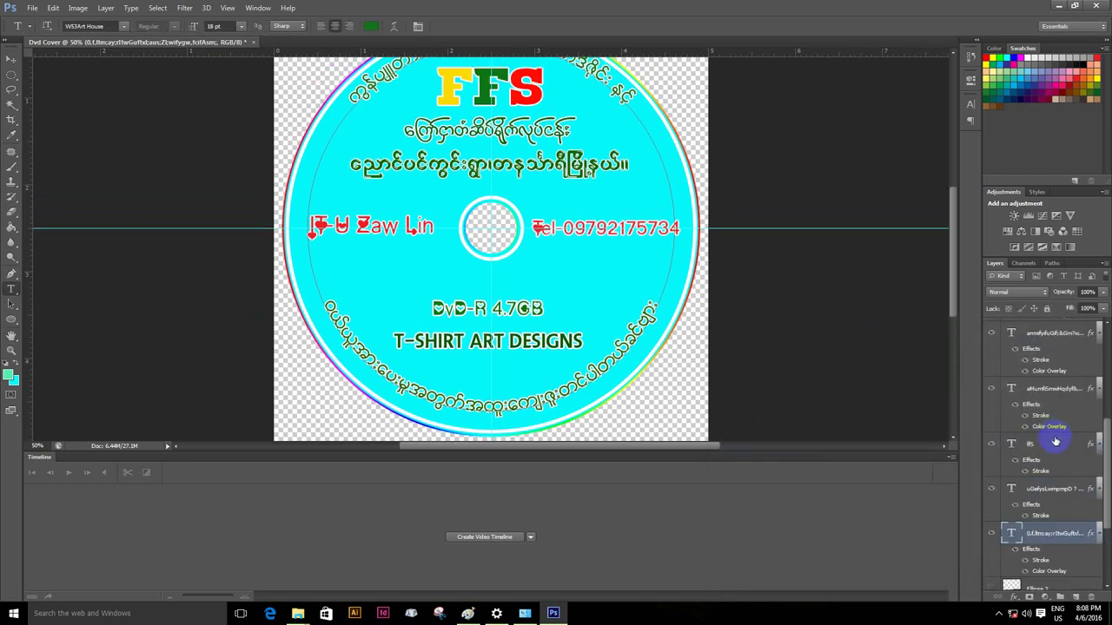
pyautogui.scroll(2, 1057, 439)
pyautogui.scroll(2, 1054, 426)
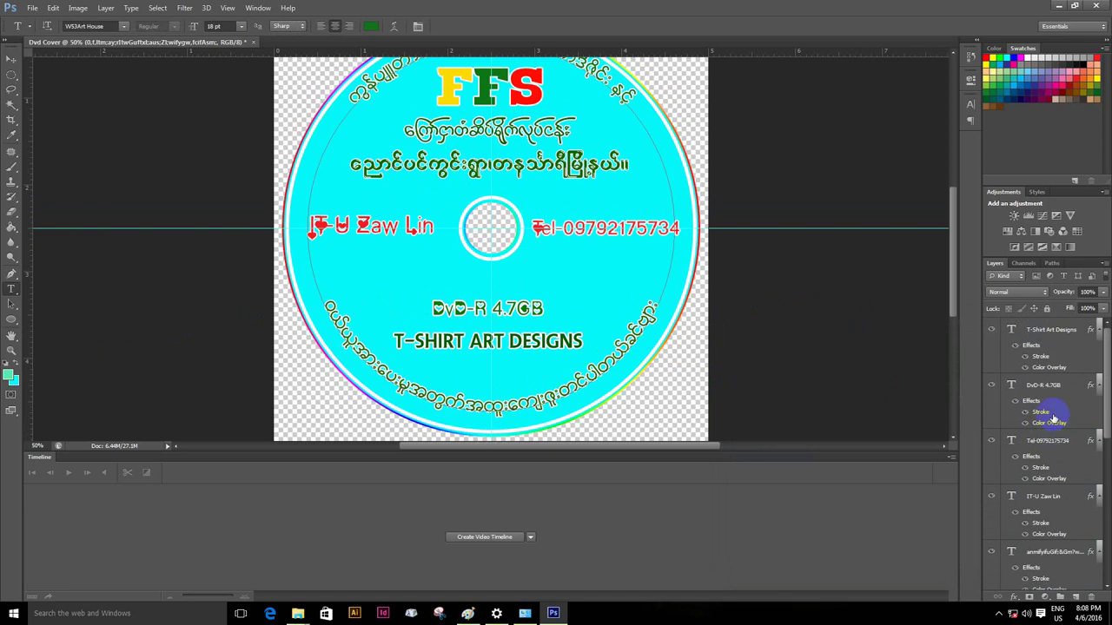
pyautogui.click(1051, 499)
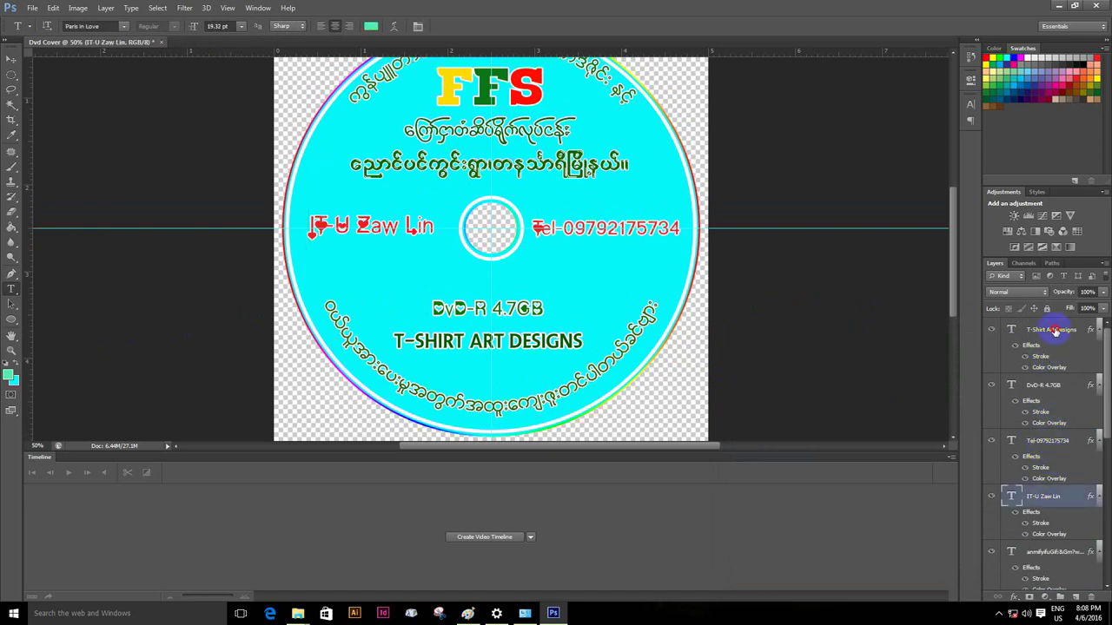
pyautogui.click(1051, 333)
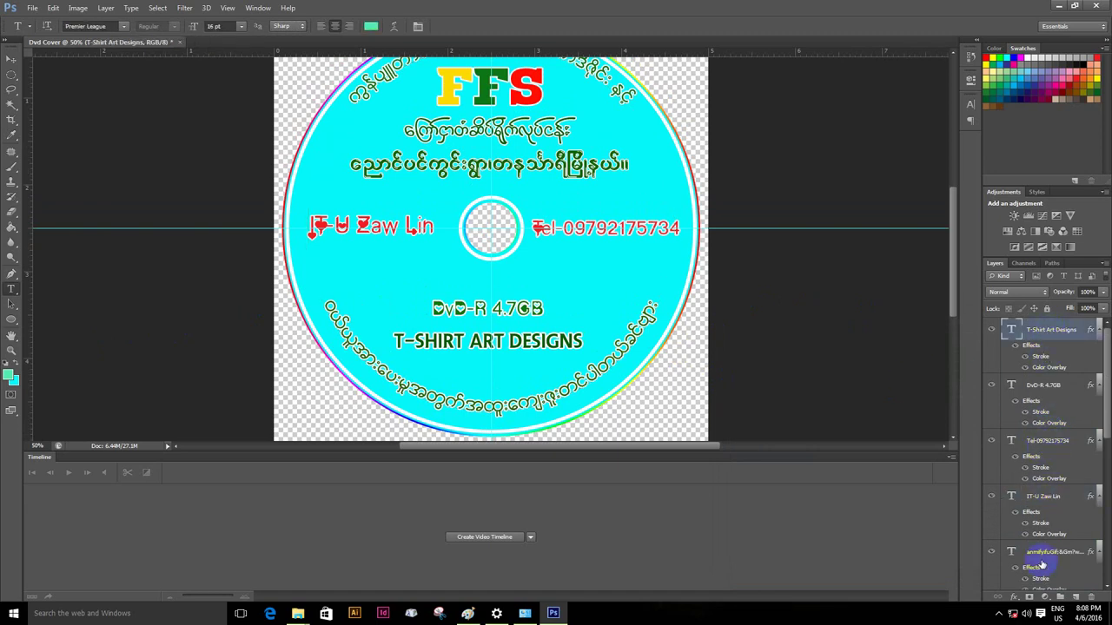
# Give T-SHIRT ART DESIGNS a bright red (fb2812) Color Overlay alongside its white stroke.
pyautogui.click(1013, 598)
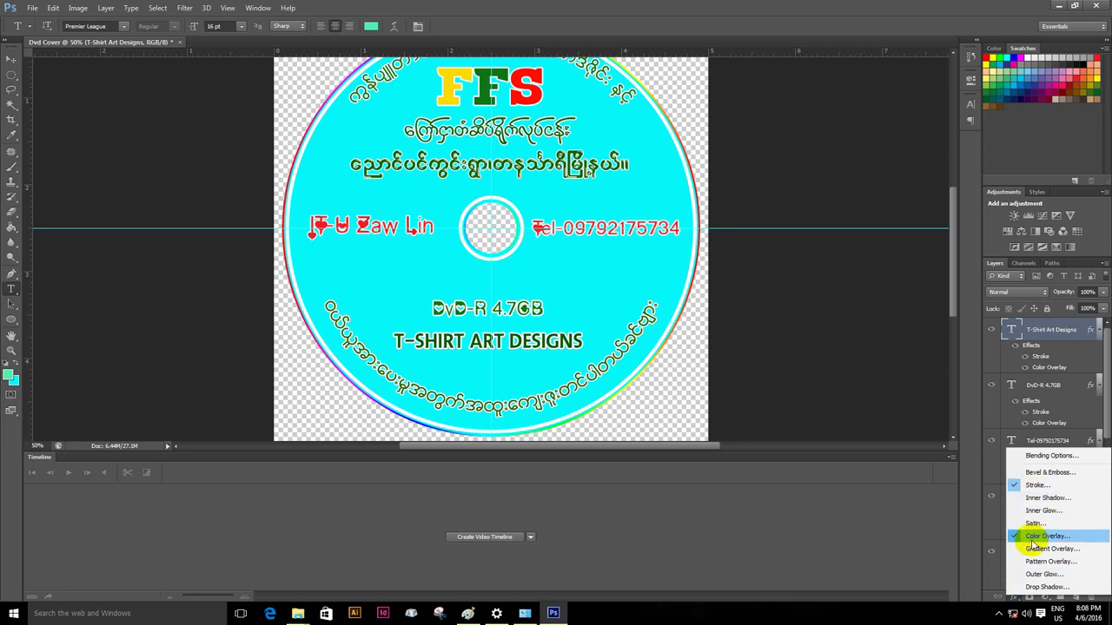
pyautogui.click(1033, 537)
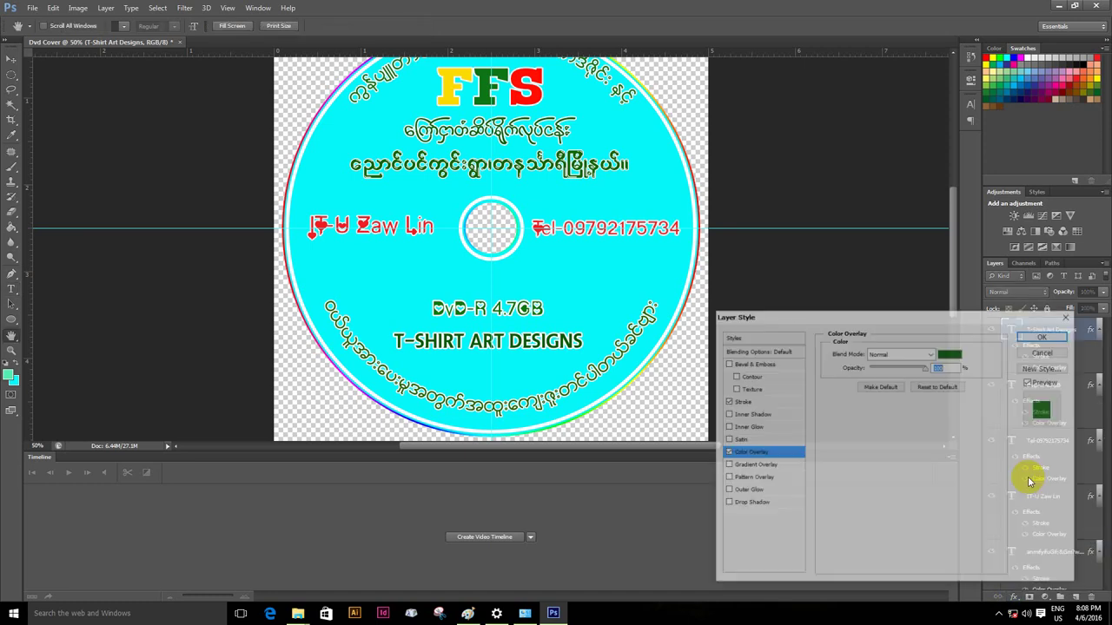
pyautogui.click(951, 356)
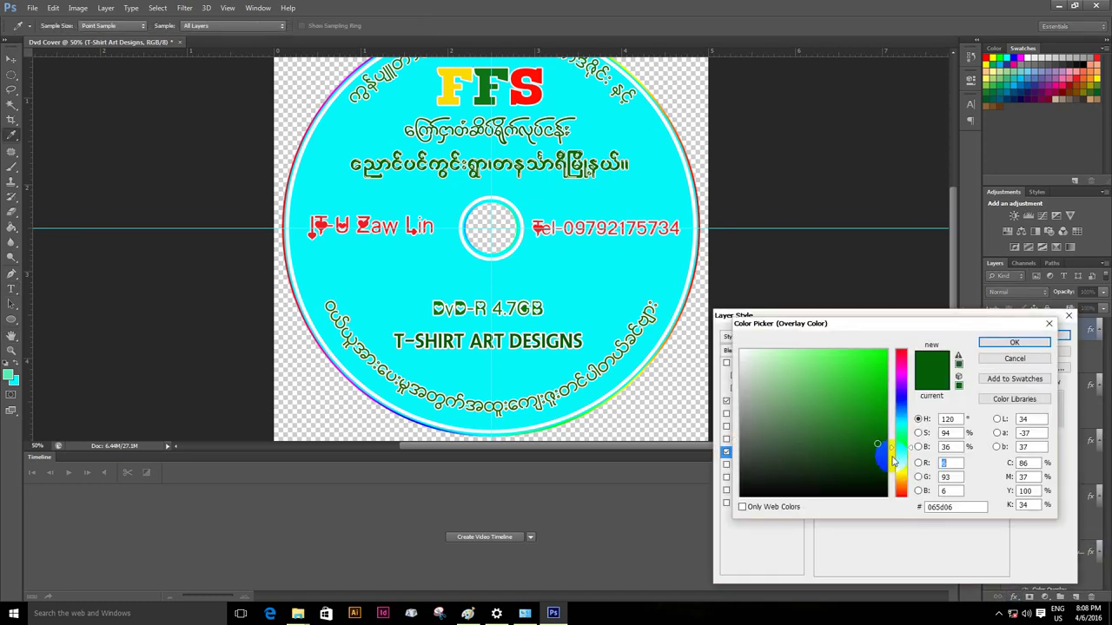
pyautogui.click(901, 493)
pyautogui.click(883, 354)
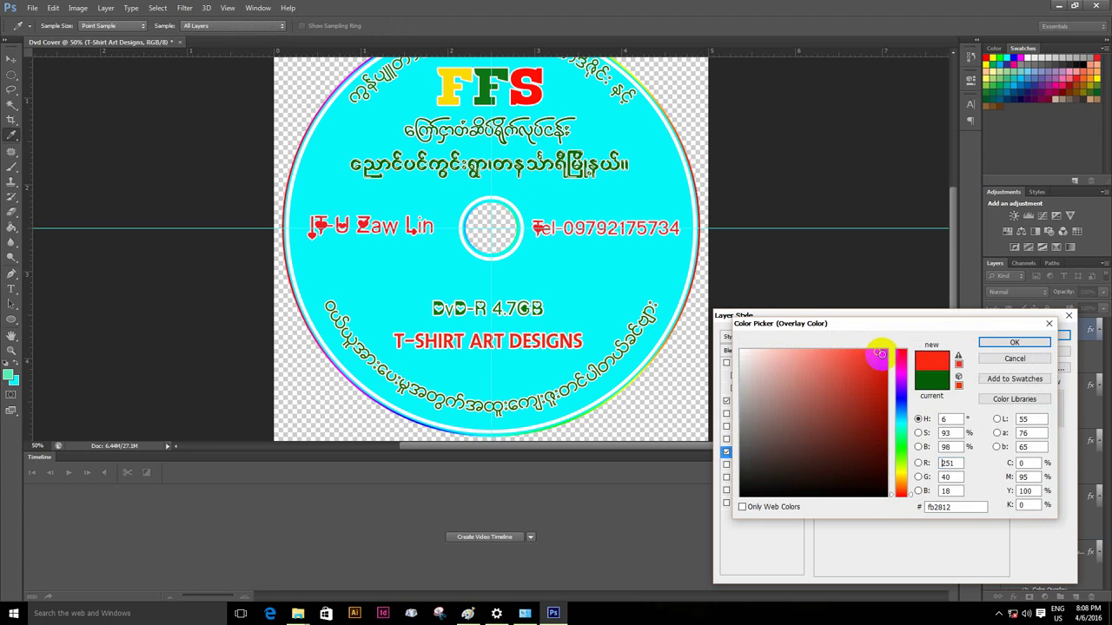
pyautogui.click(1007, 342)
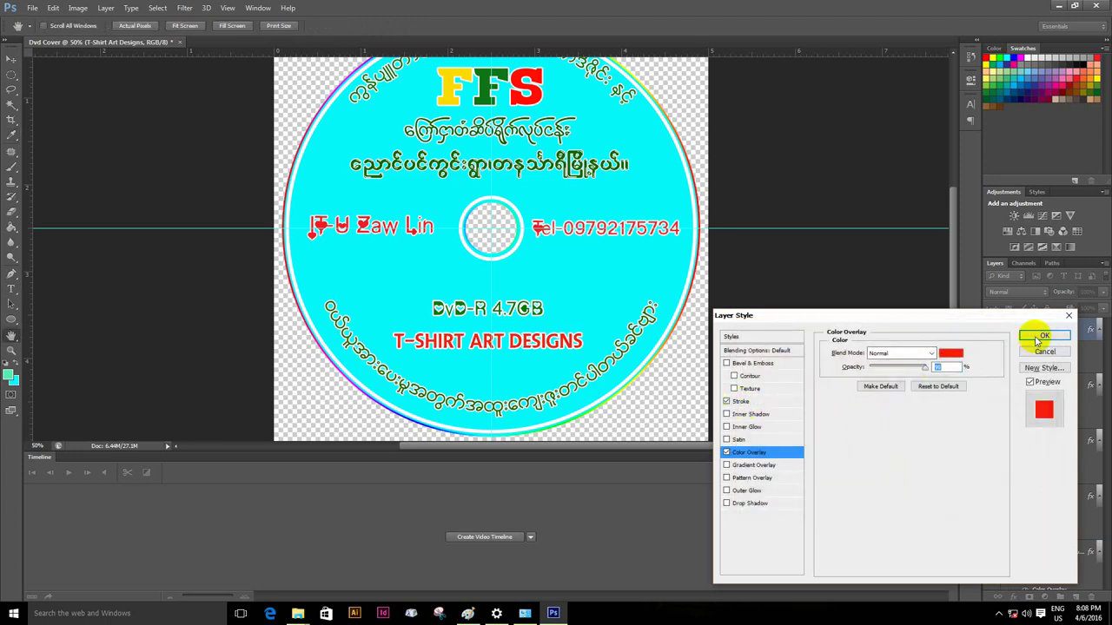
pyautogui.click(1034, 336)
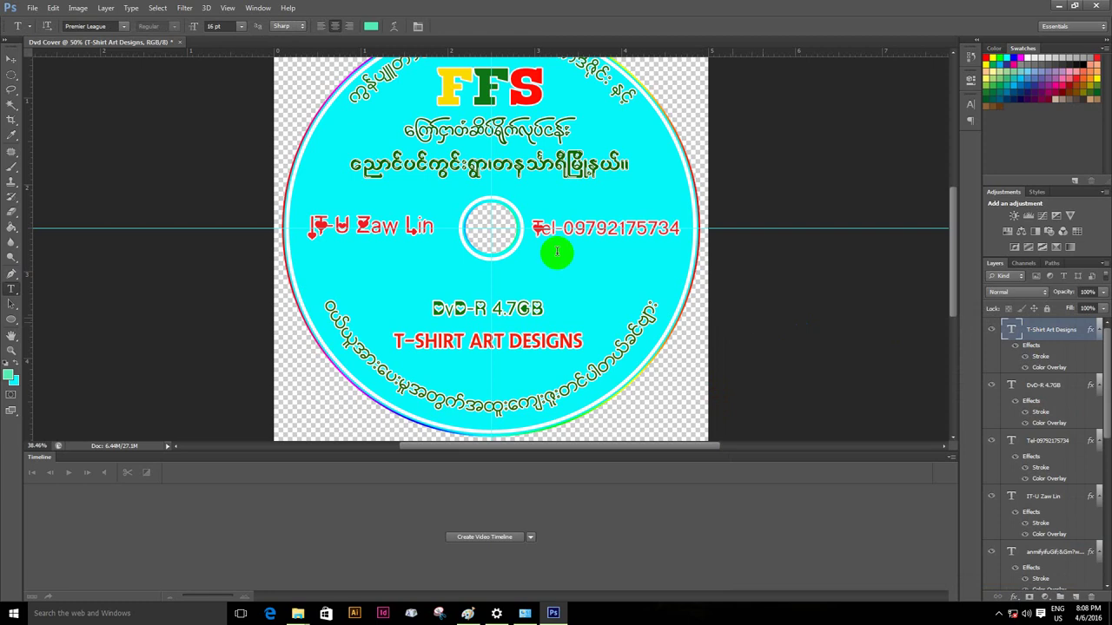
# Save the label as Dvd Cover.psd in Photoshop format in the dd folder.
pyautogui.scroll(-1, 556, 246)
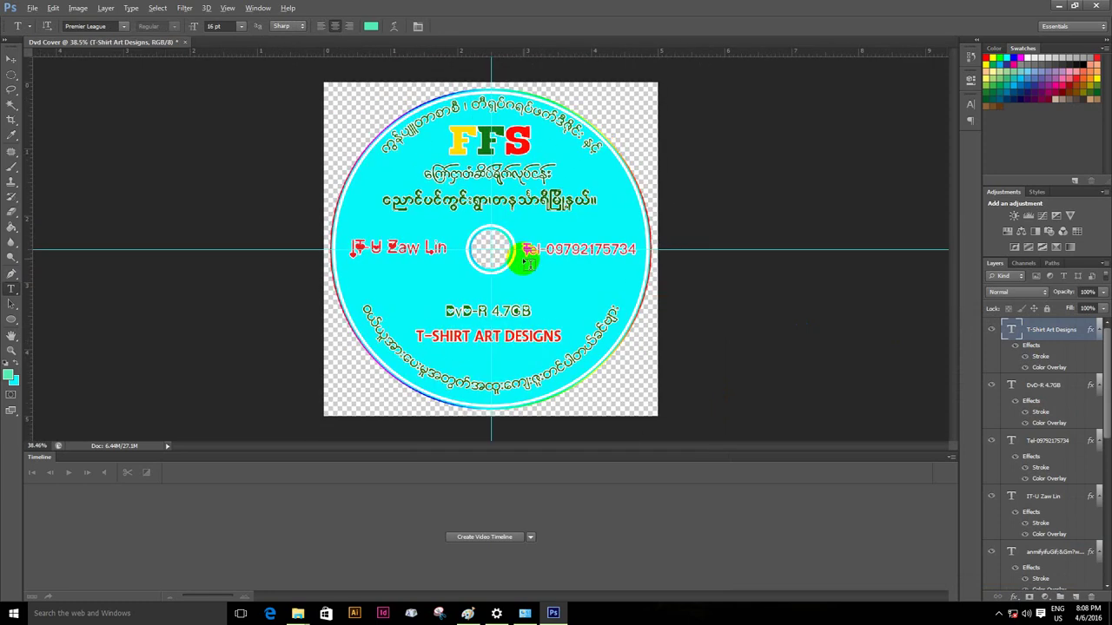
pyautogui.click(33, 8)
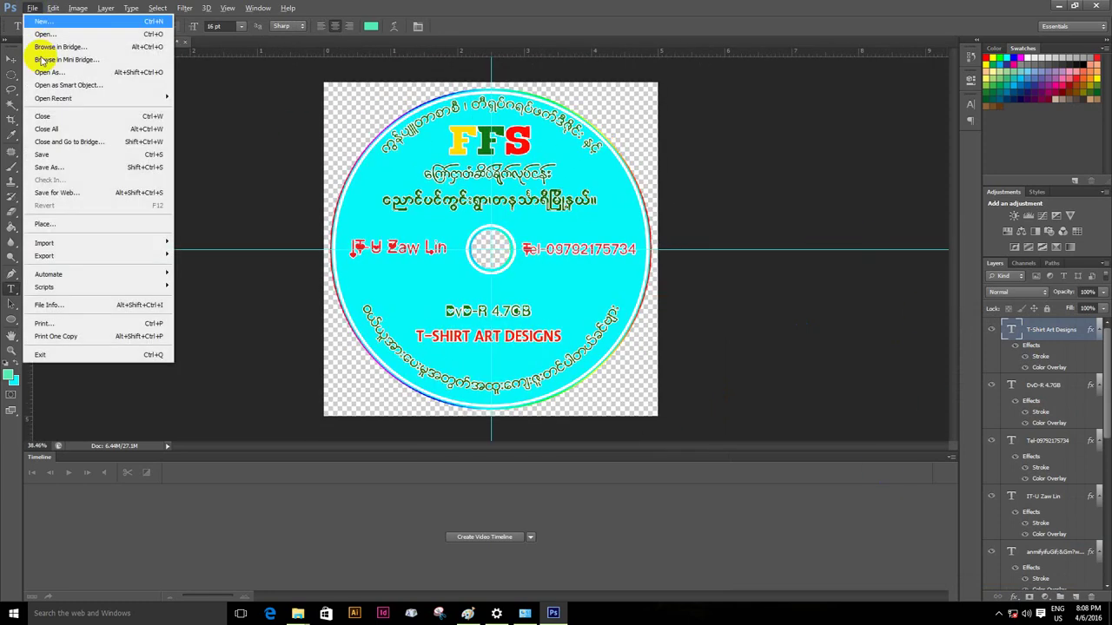
pyautogui.click(67, 167)
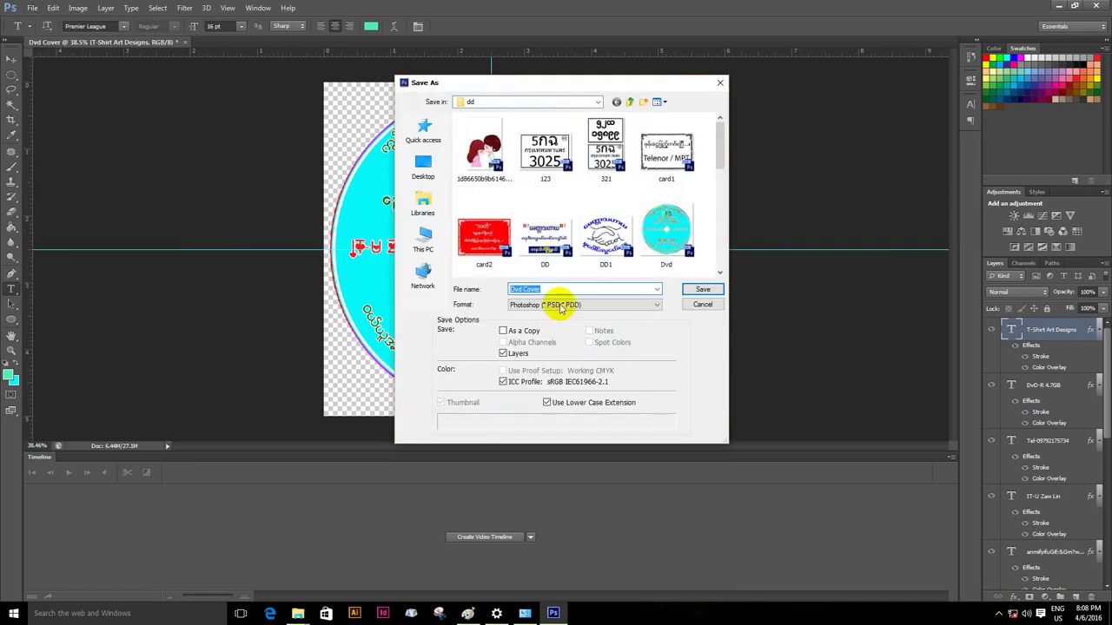
pyautogui.click(576, 304)
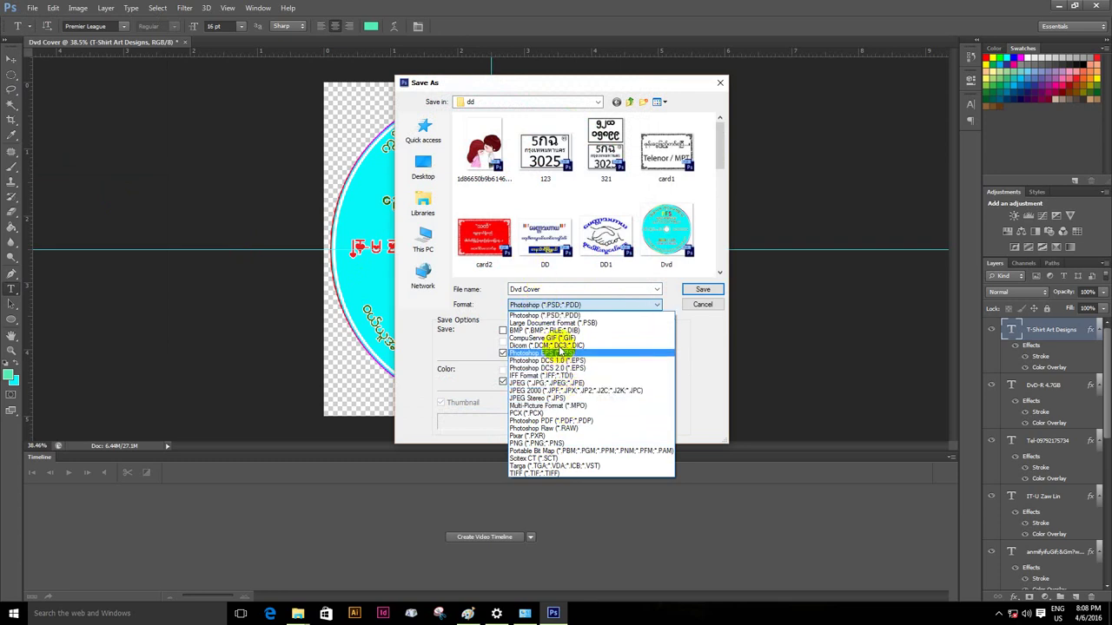
pyautogui.click(577, 305)
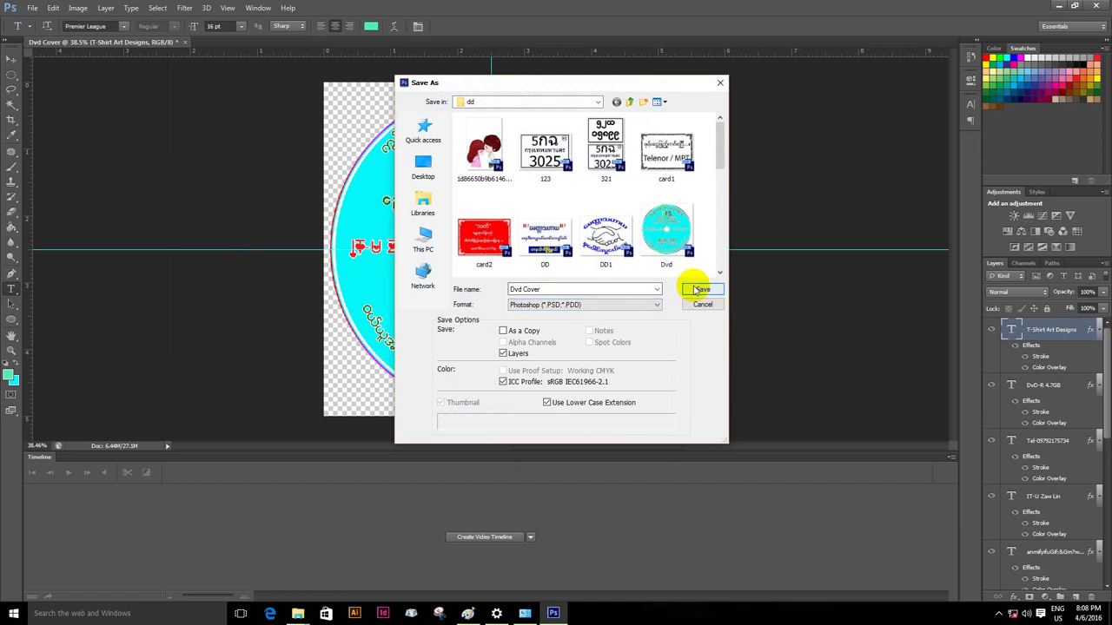
pyautogui.click(592, 291)
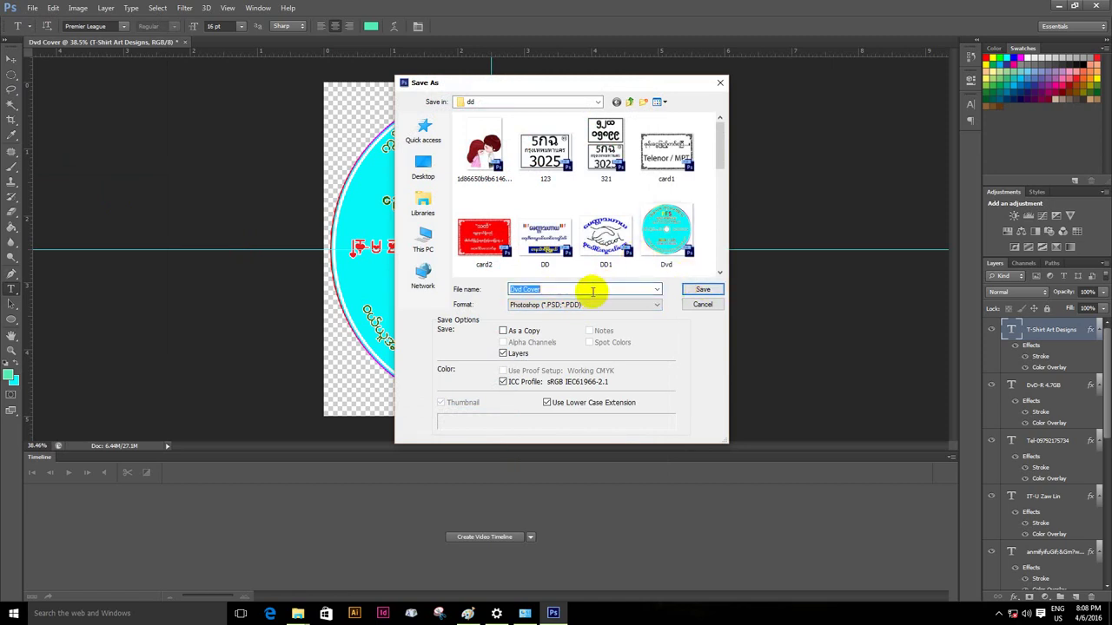
pyautogui.click(702, 289)
pyautogui.click(686, 188)
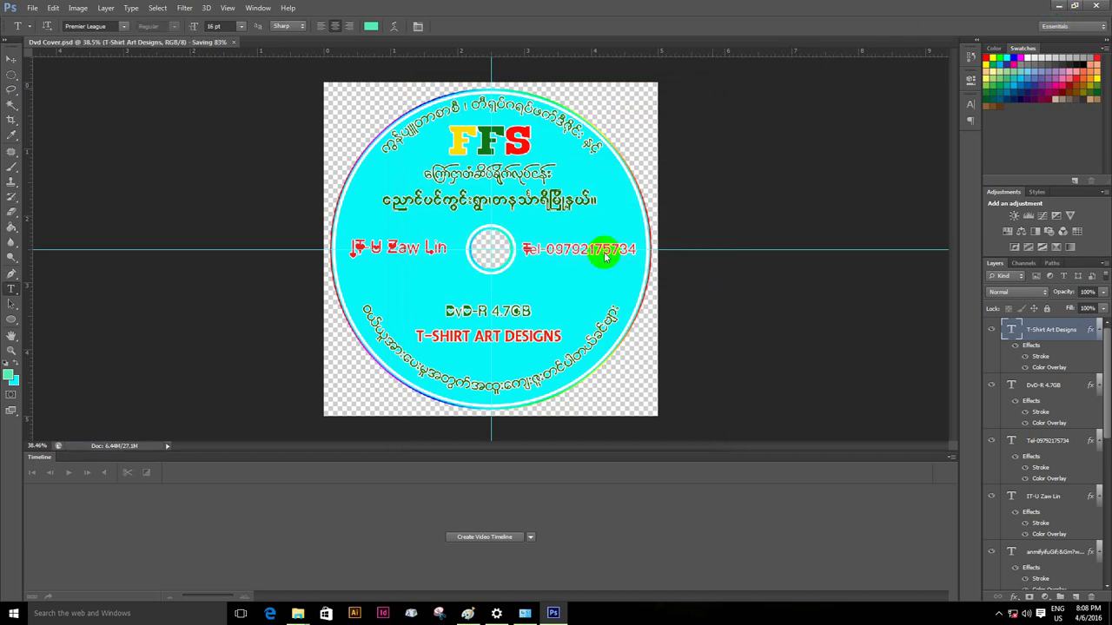
# Save a PNG copy named Dvd Cover.png with None / Fast compression and no interlacing.
pyautogui.click(35, 8)
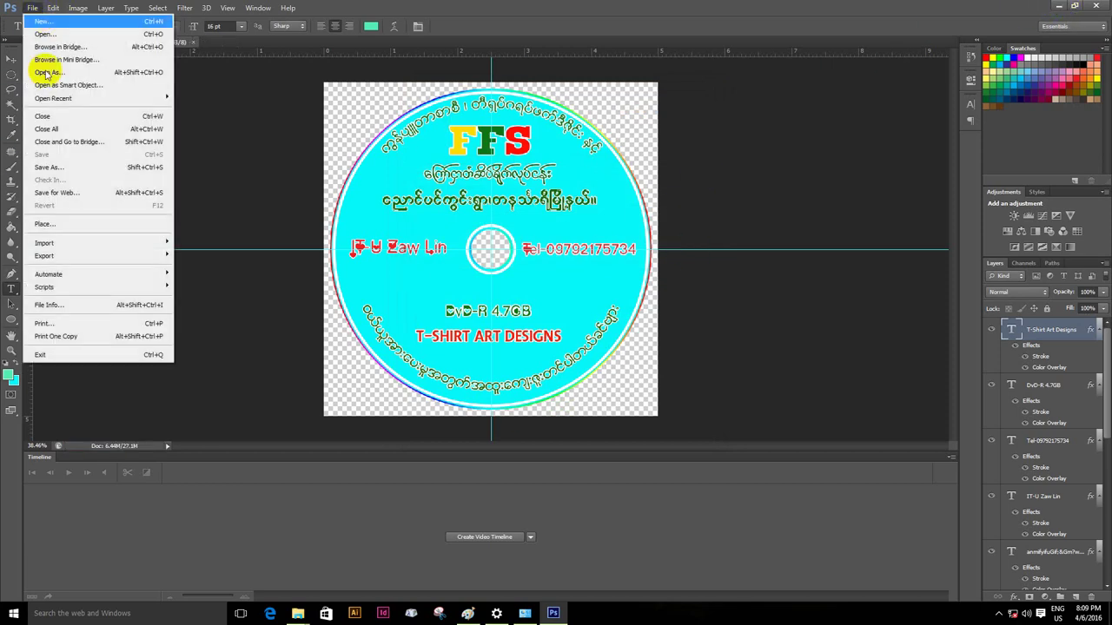
pyautogui.click(139, 171)
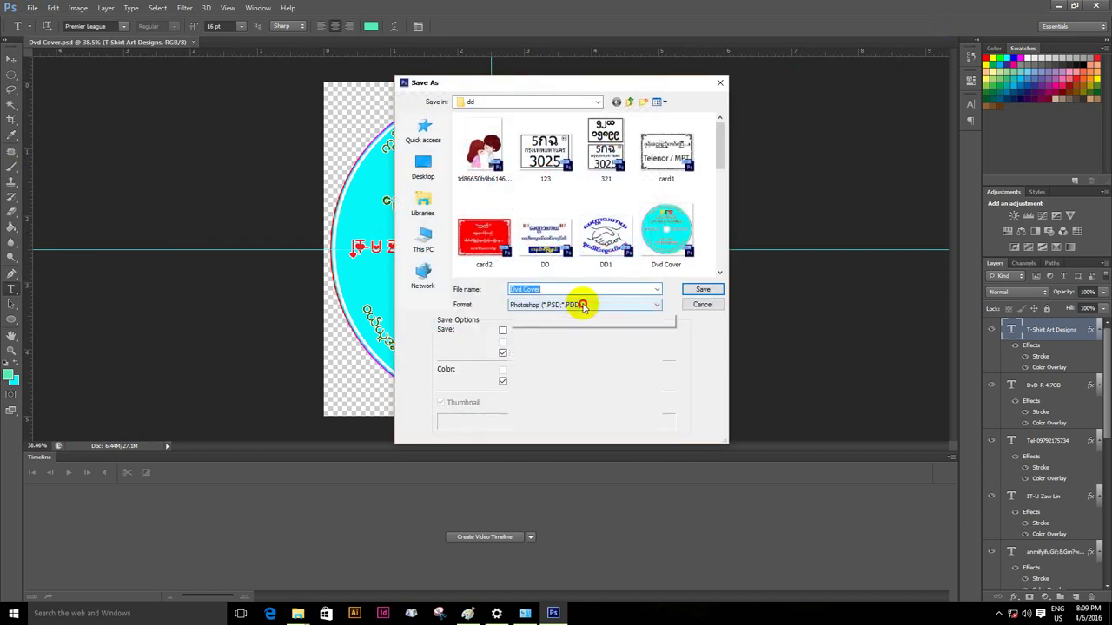
pyautogui.click(582, 305)
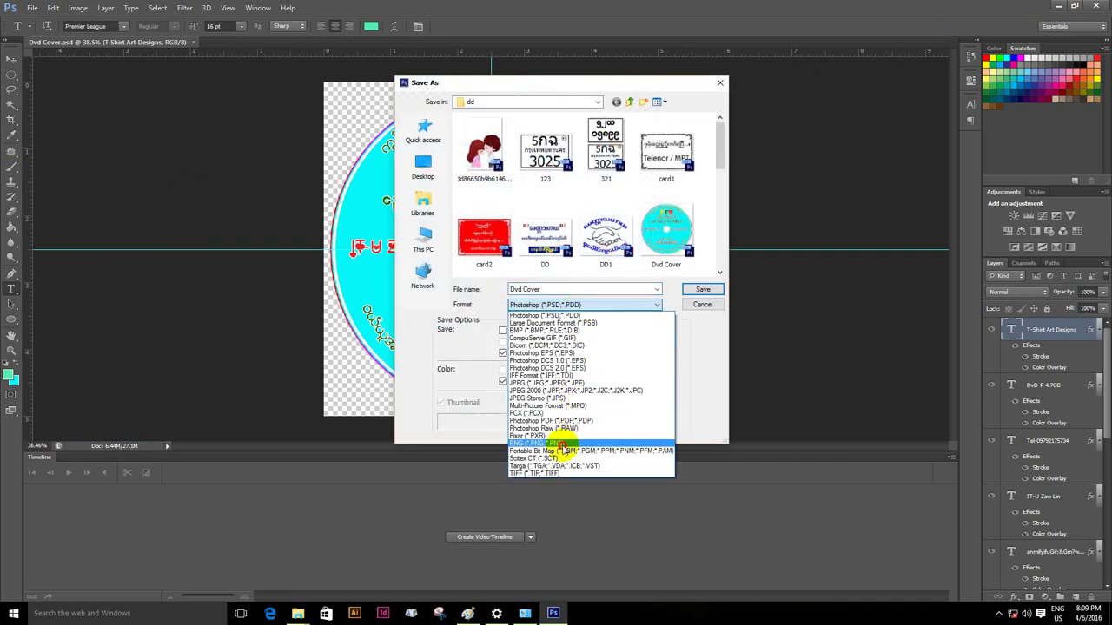
pyautogui.click(562, 443)
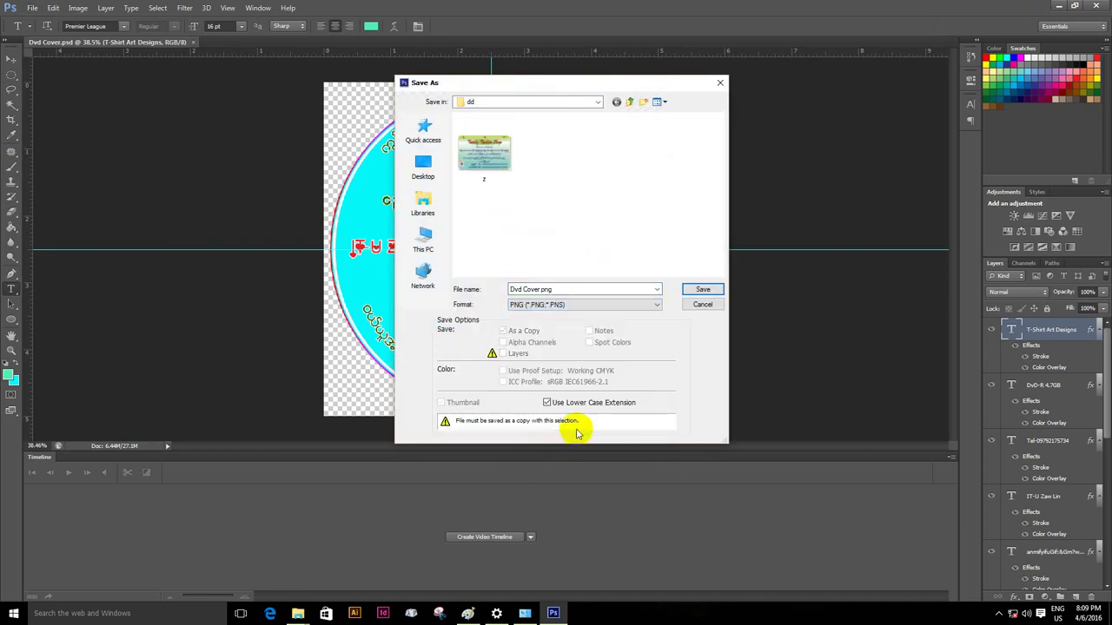
pyautogui.click(704, 290)
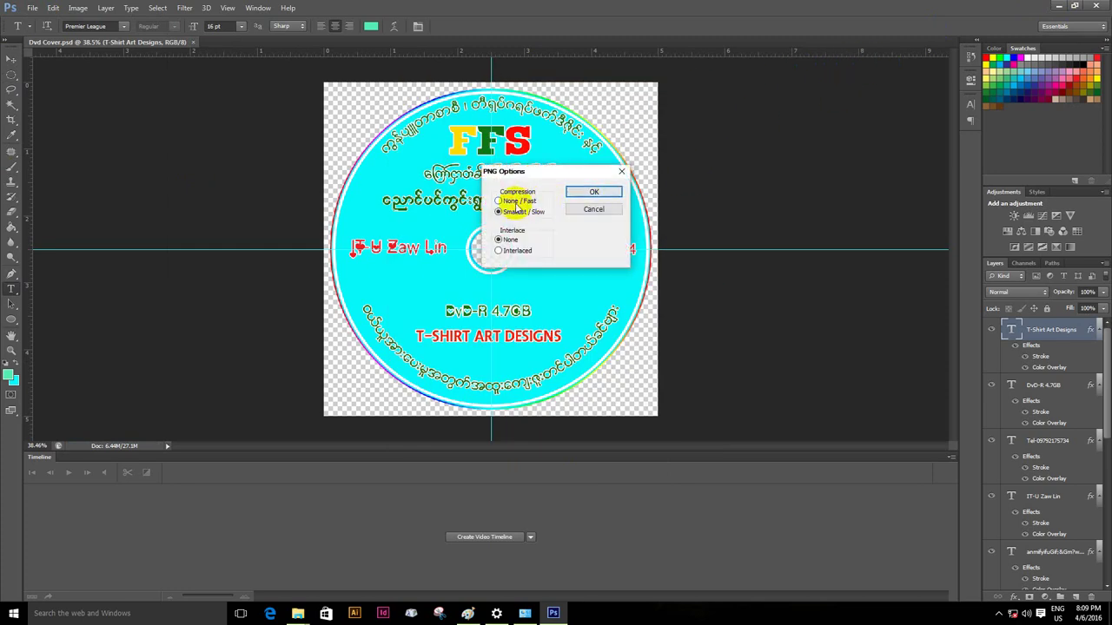
pyautogui.click(500, 202)
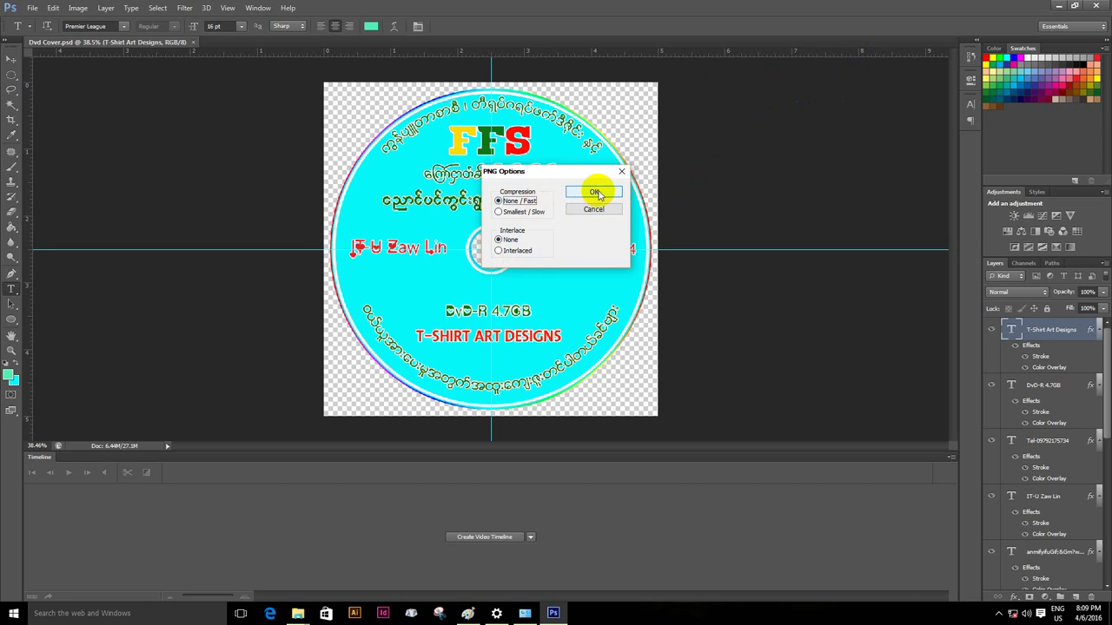
pyautogui.click(518, 213)
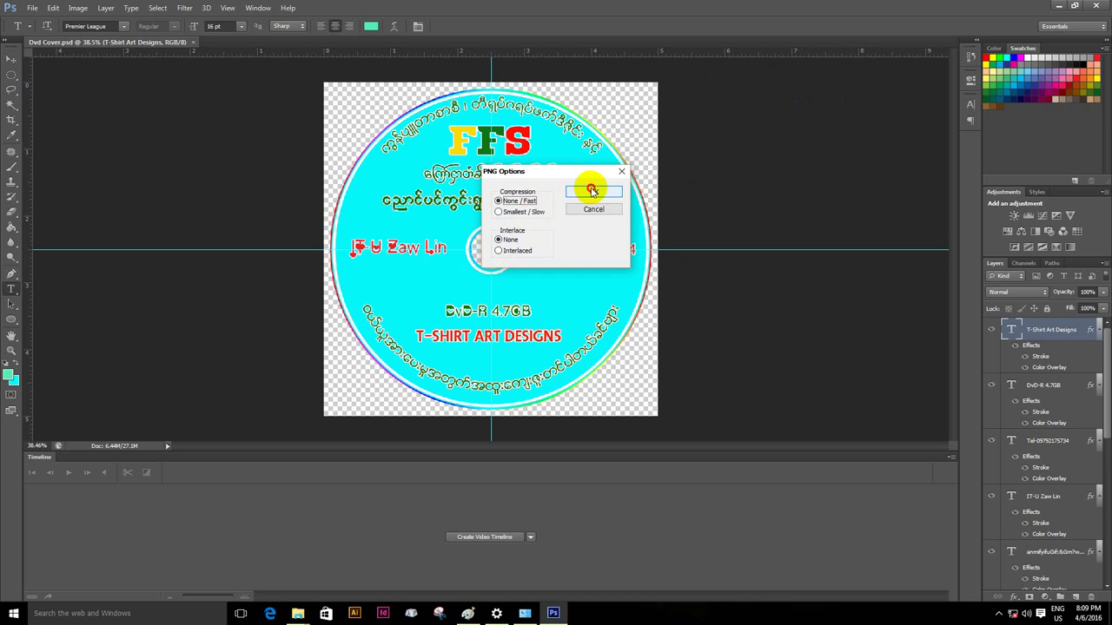
pyautogui.click(591, 189)
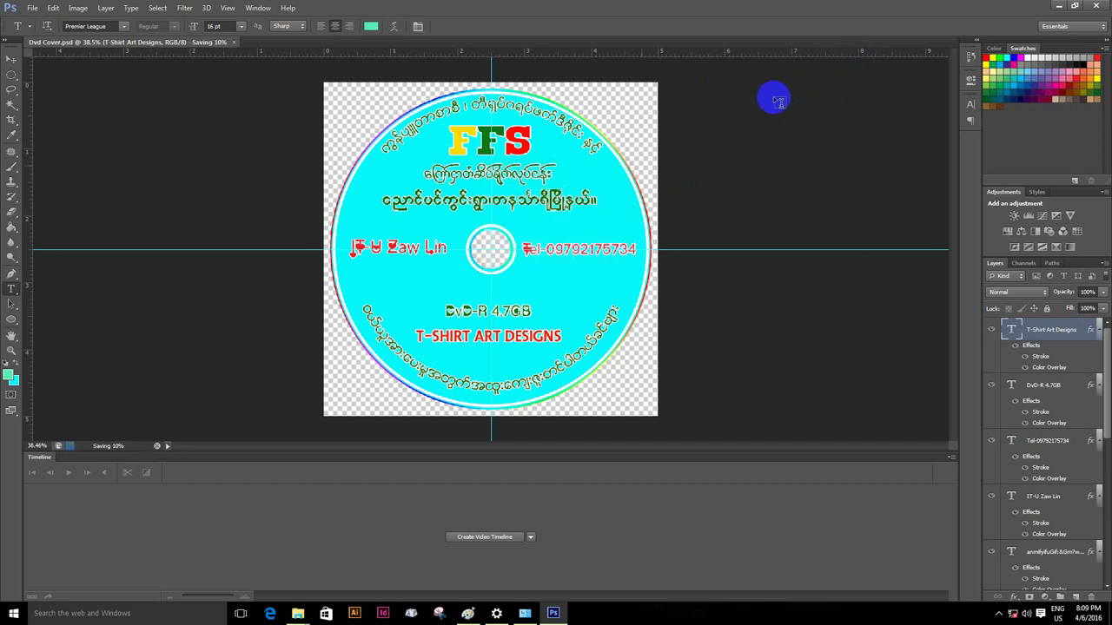
# Minimize Photoshop, close Paint, and confirm Dvd Cover is an 8.58 MB PNG in its properties.
pyautogui.click(1058, 7)
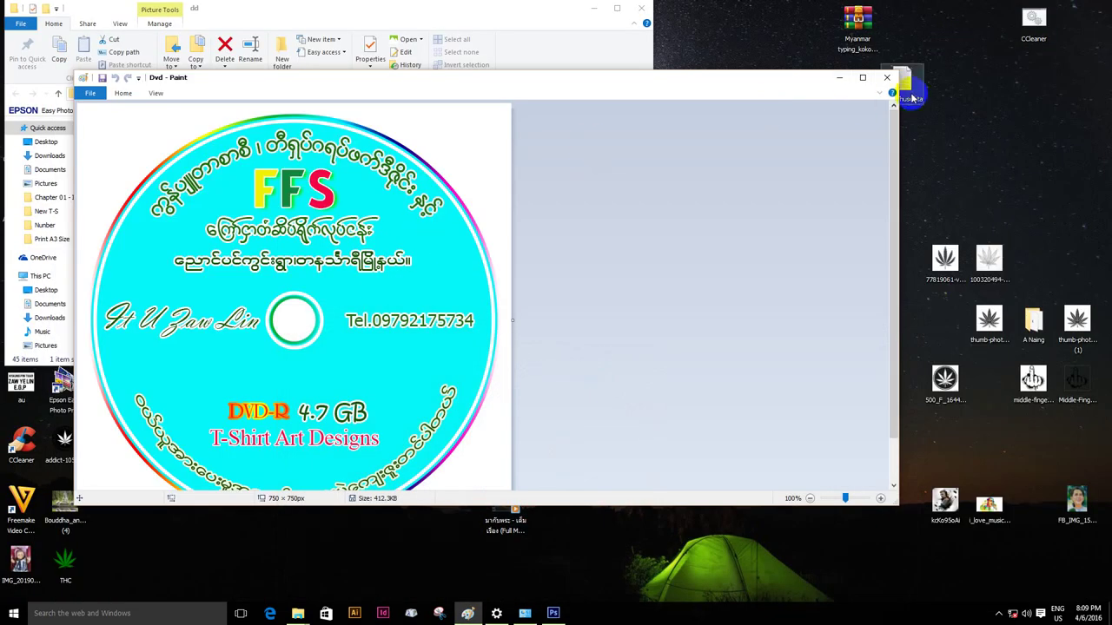
pyautogui.click(887, 77)
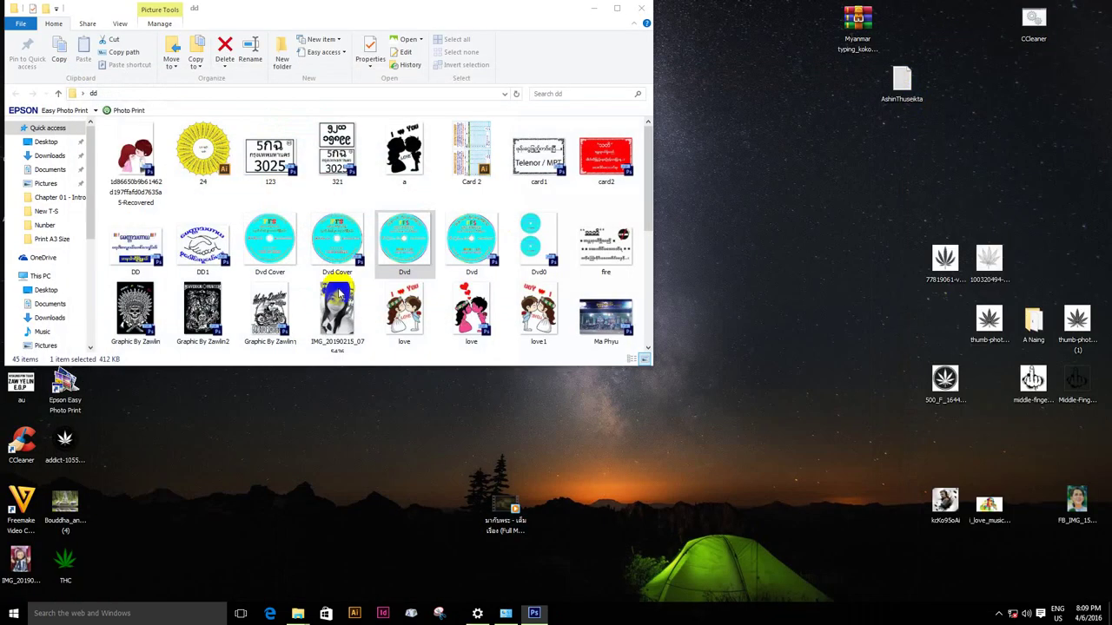
pyautogui.rightClick(271, 259)
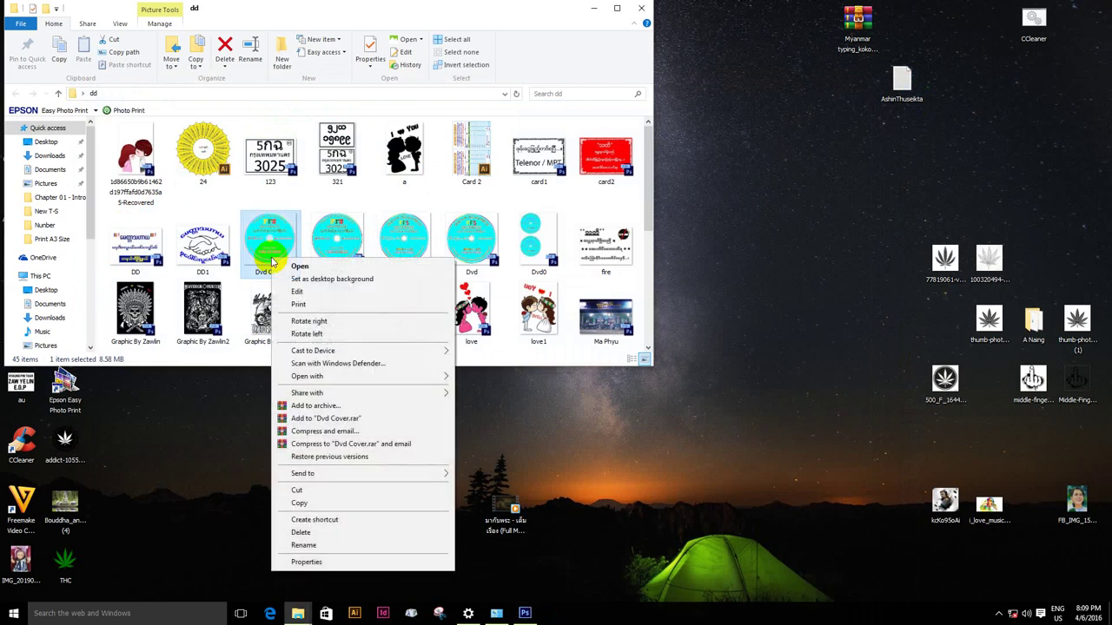
pyautogui.click(350, 562)
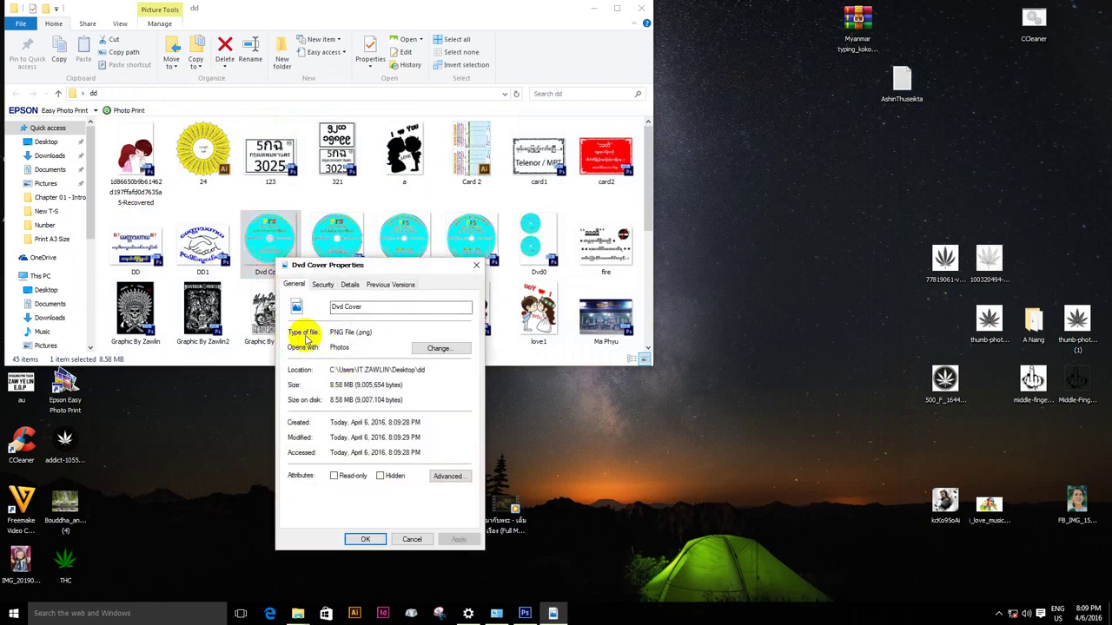
pyautogui.click(476, 265)
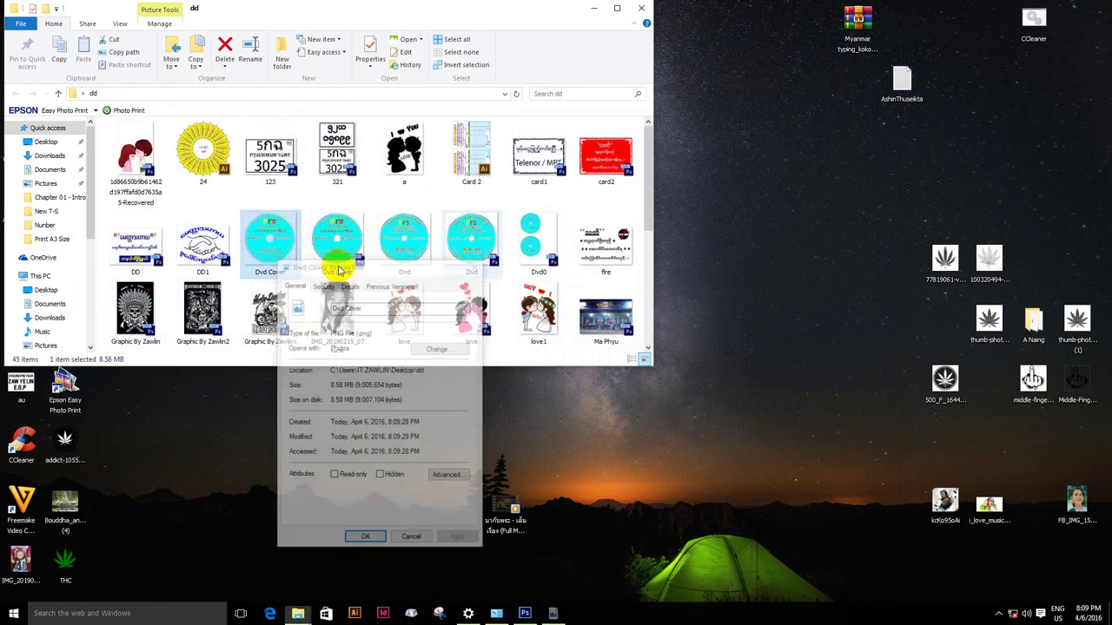
pyautogui.rightClick(272, 251)
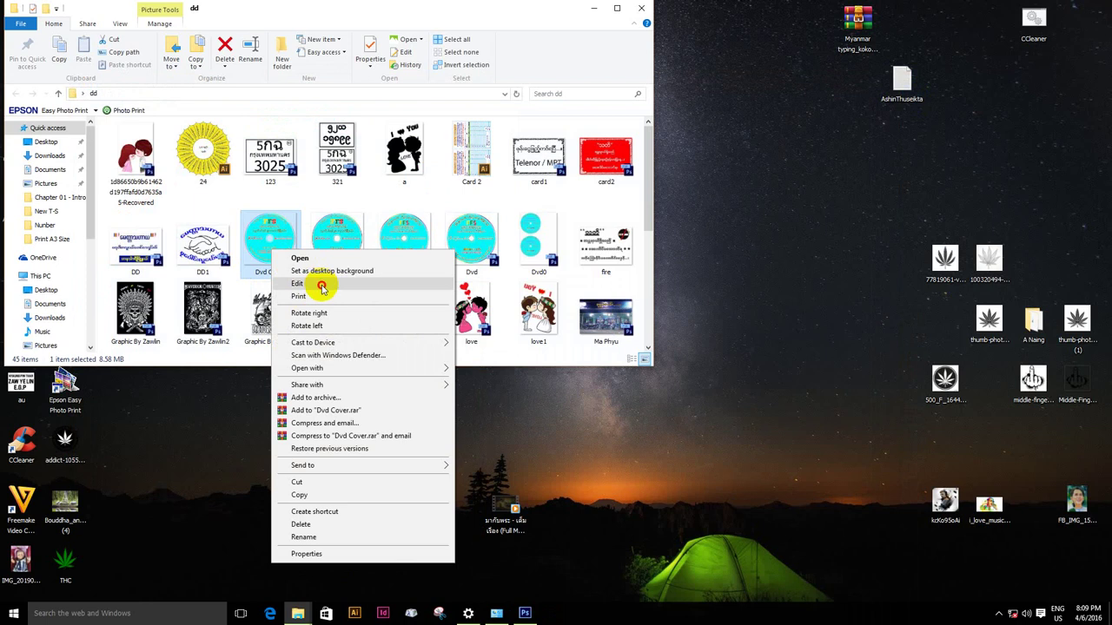
# Open Dvd Cover.png in Paint and zoom out to view the full 1500 × 1500 px label.
pyautogui.click(321, 287)
pyautogui.scroll(-5, 355, 276)
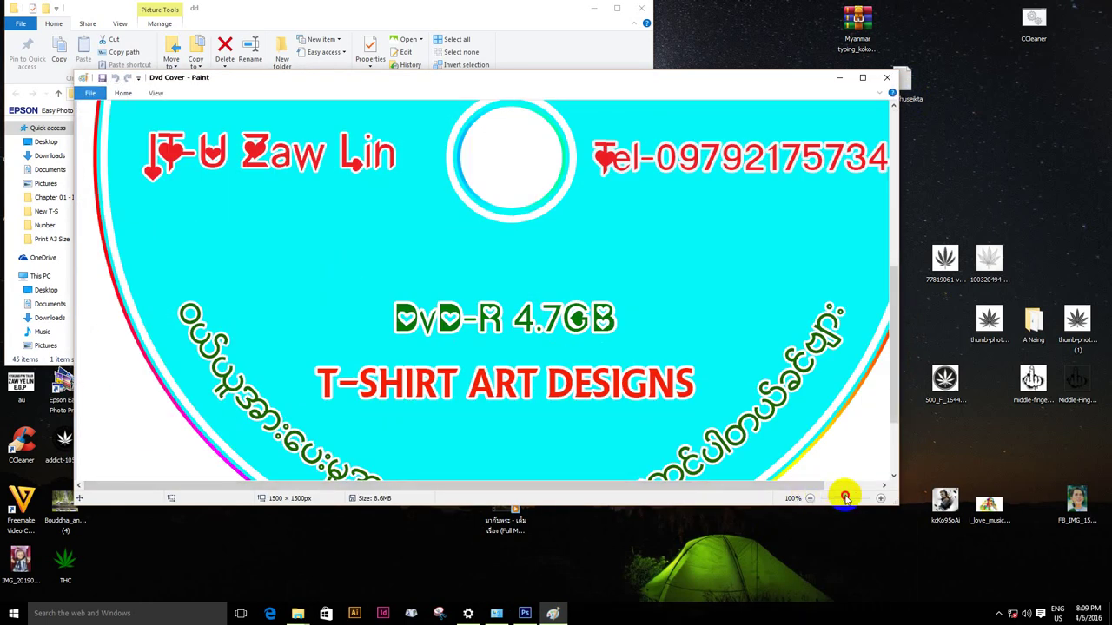
pyautogui.moveTo(845, 497); pyautogui.dragTo(826, 499)
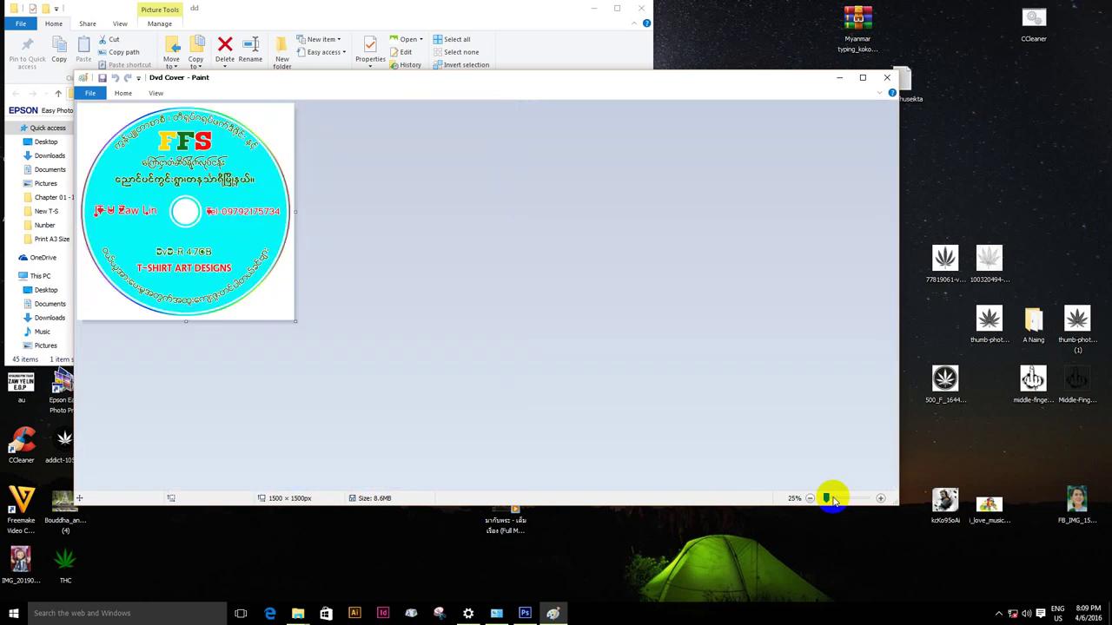